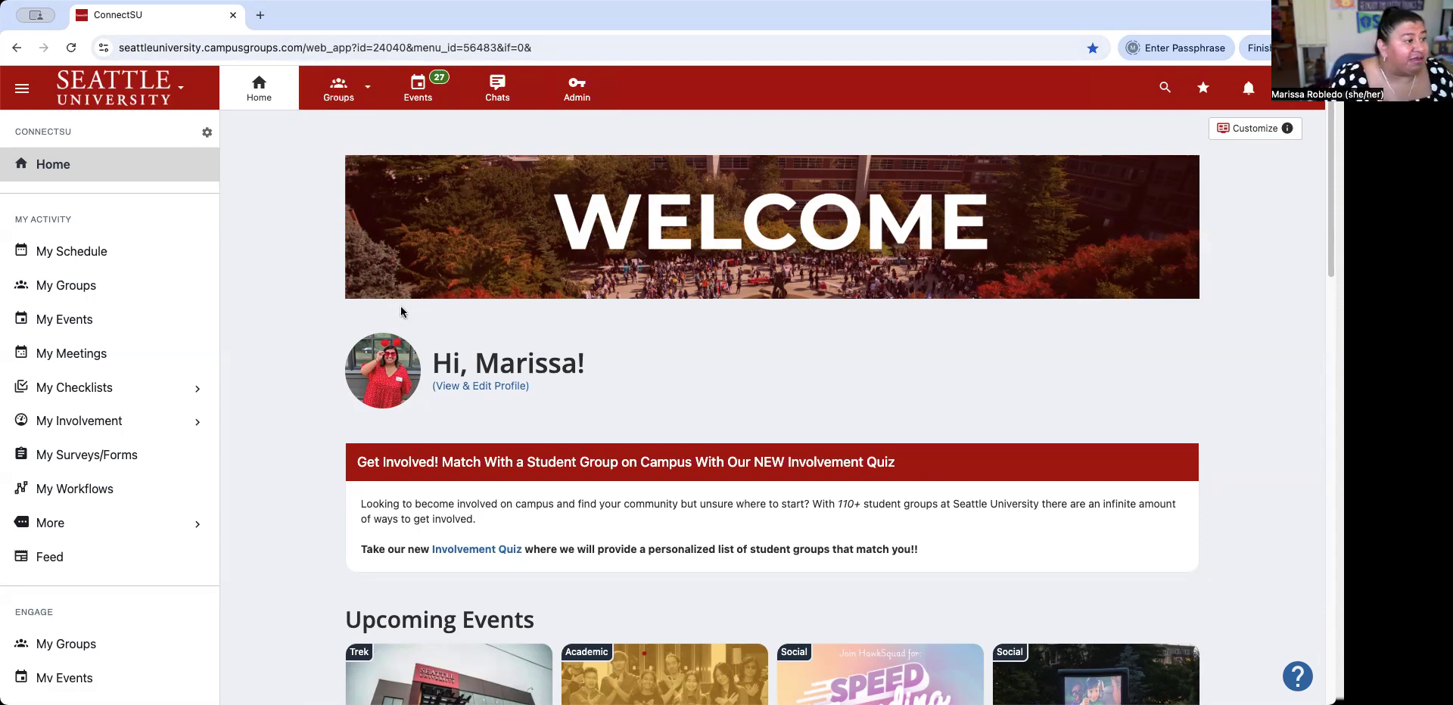
# Scroll through the Home page and back to the top, then open the Groups dropdown.
pyautogui.scroll(-2, 543, 369)
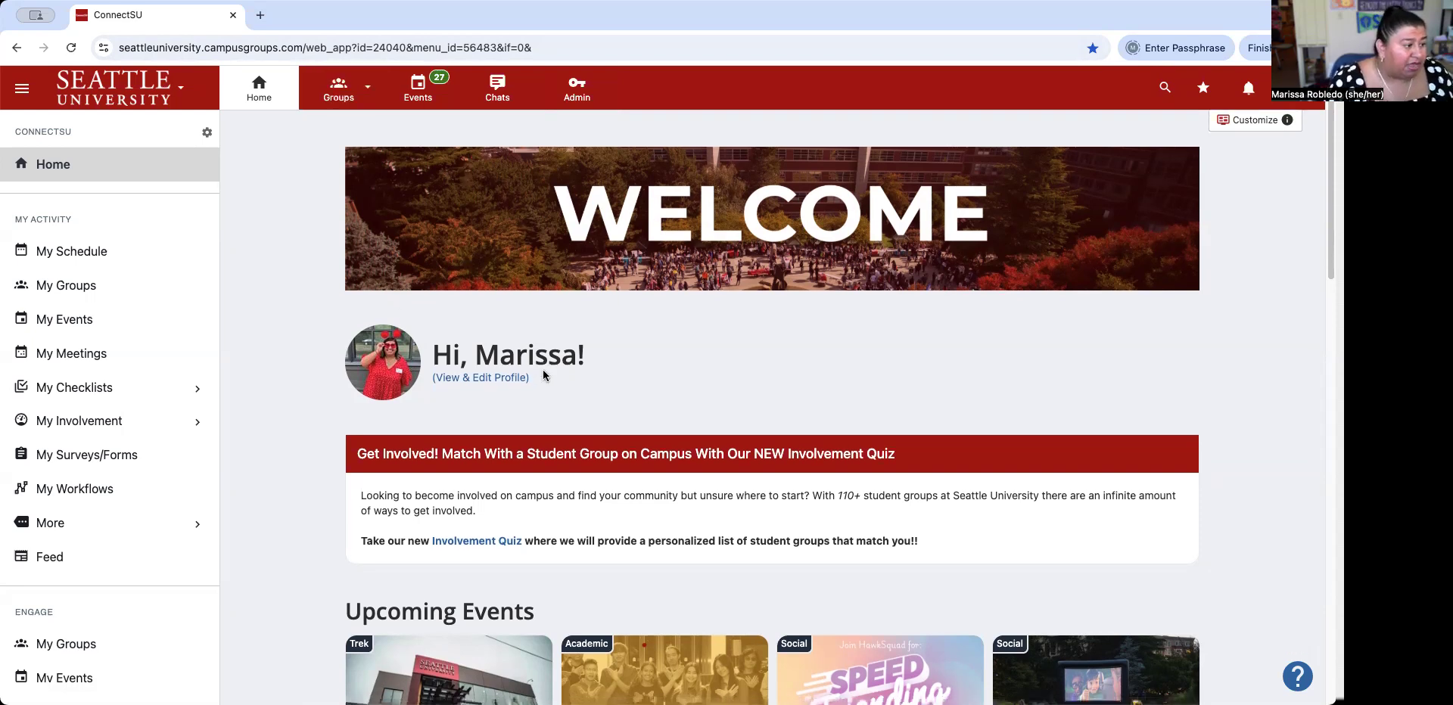
pyautogui.scroll(-3, 756, 391)
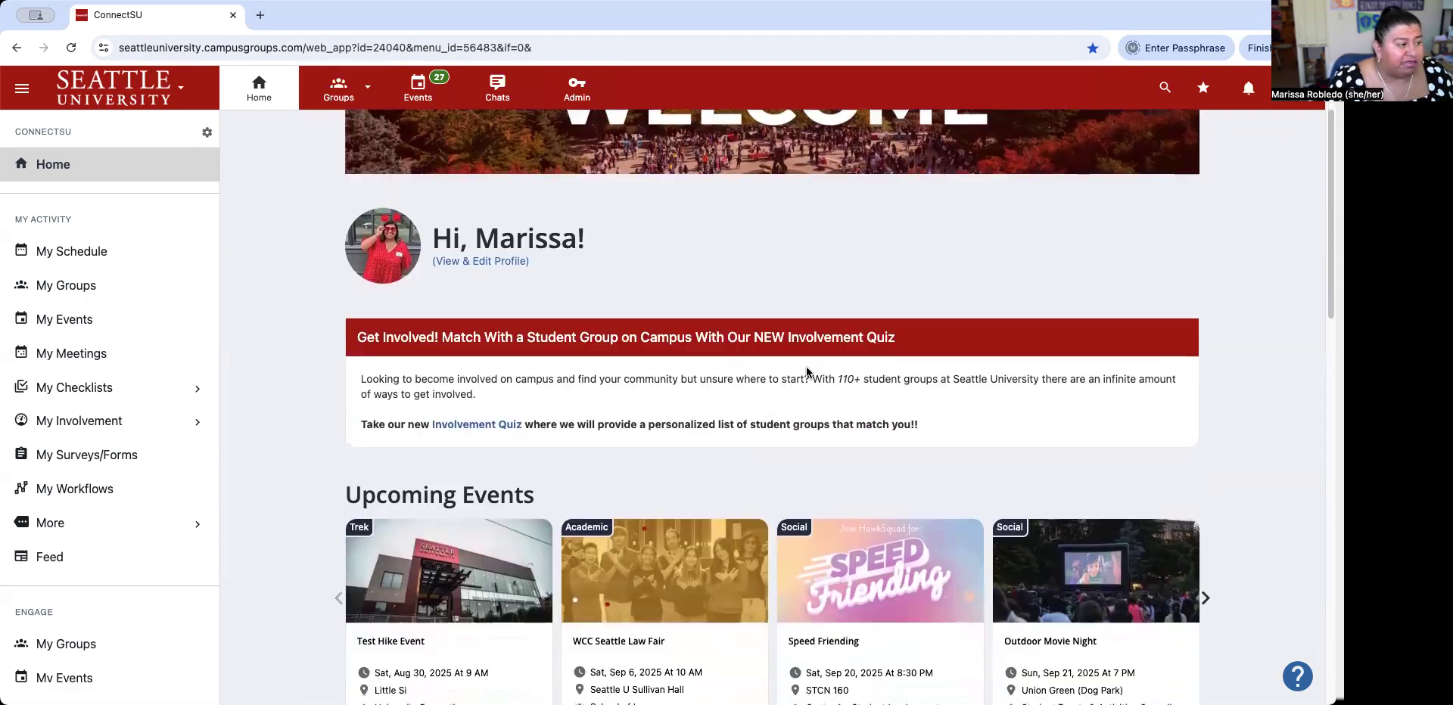
pyautogui.scroll(-5, 787, 380)
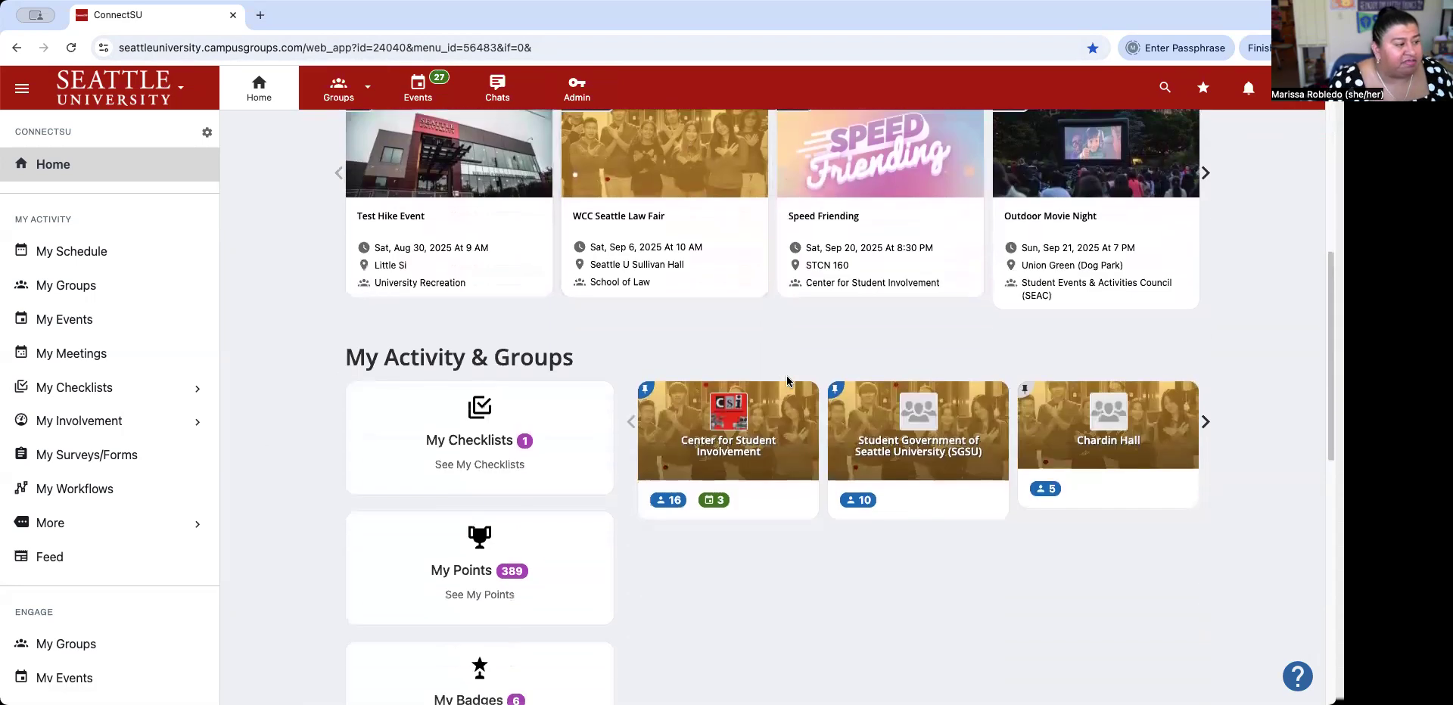
pyautogui.scroll(-10, 1135, 335)
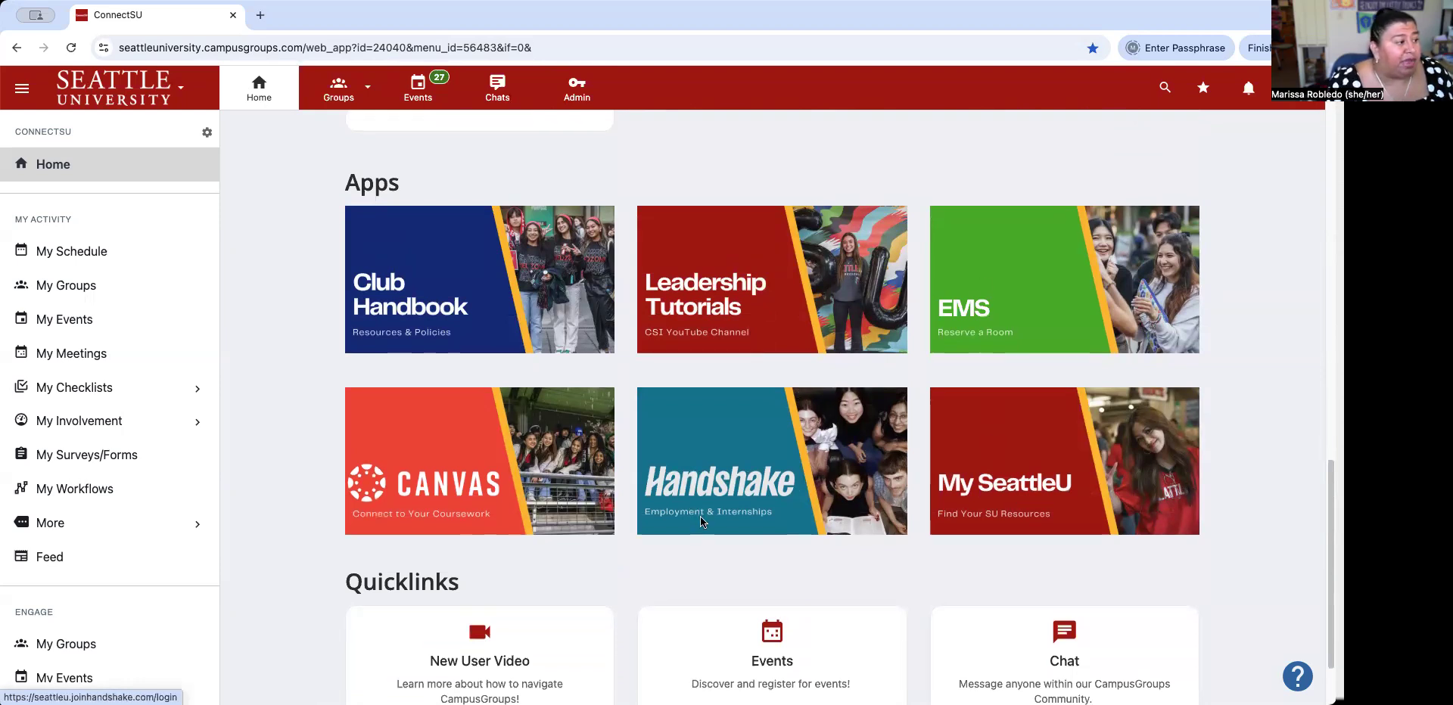
pyautogui.scroll(-1, 478, 488)
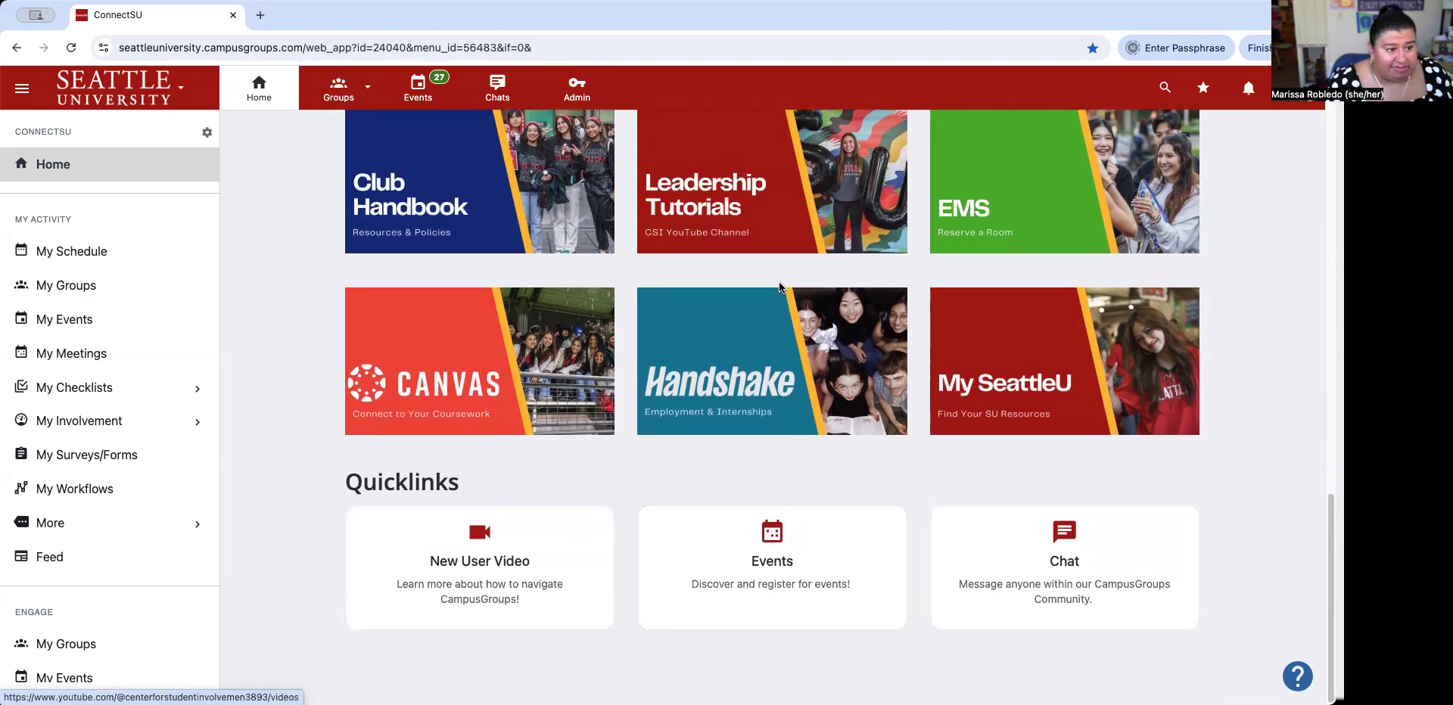
pyautogui.scroll(15, 780, 288)
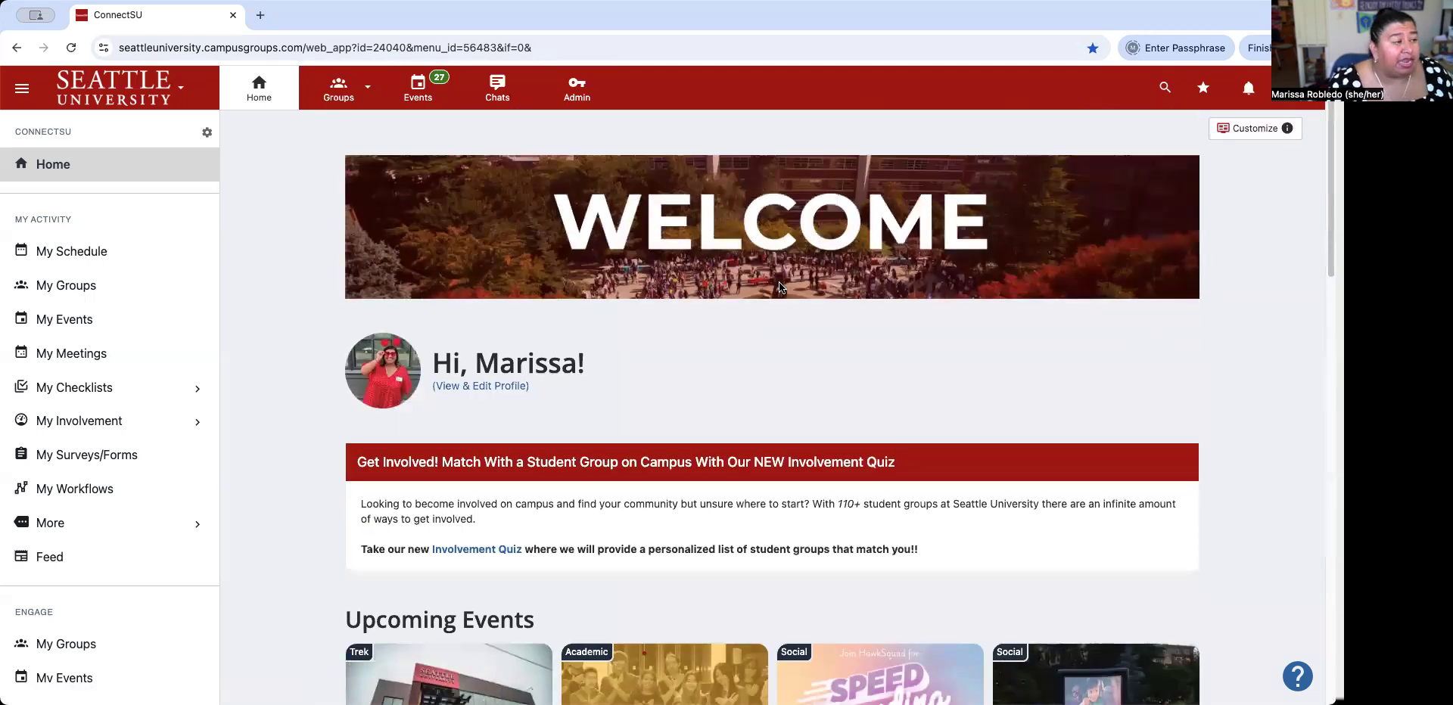
pyautogui.click(348, 104)
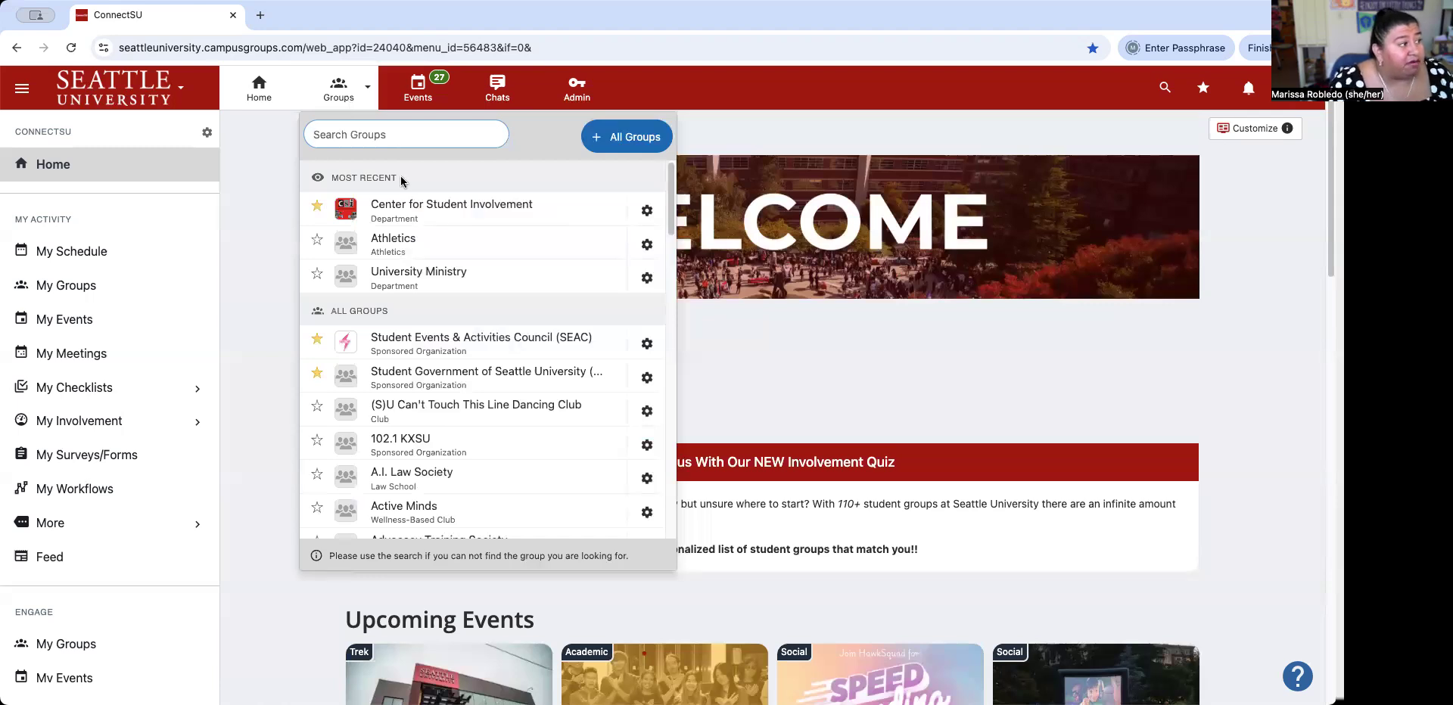
# Open the Center for Student Involvement group's Events and start a new event.
pyautogui.click(439, 219)
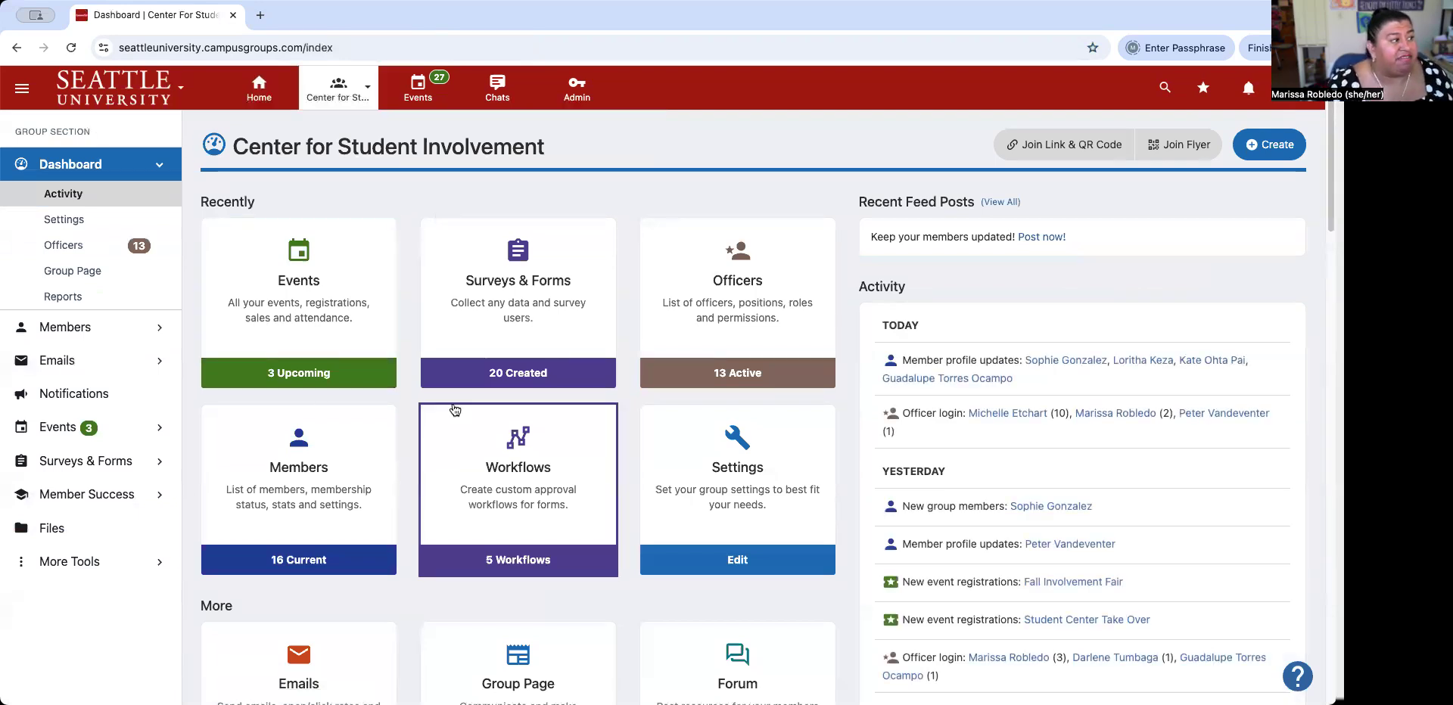
pyautogui.scroll(-2, 665, 525)
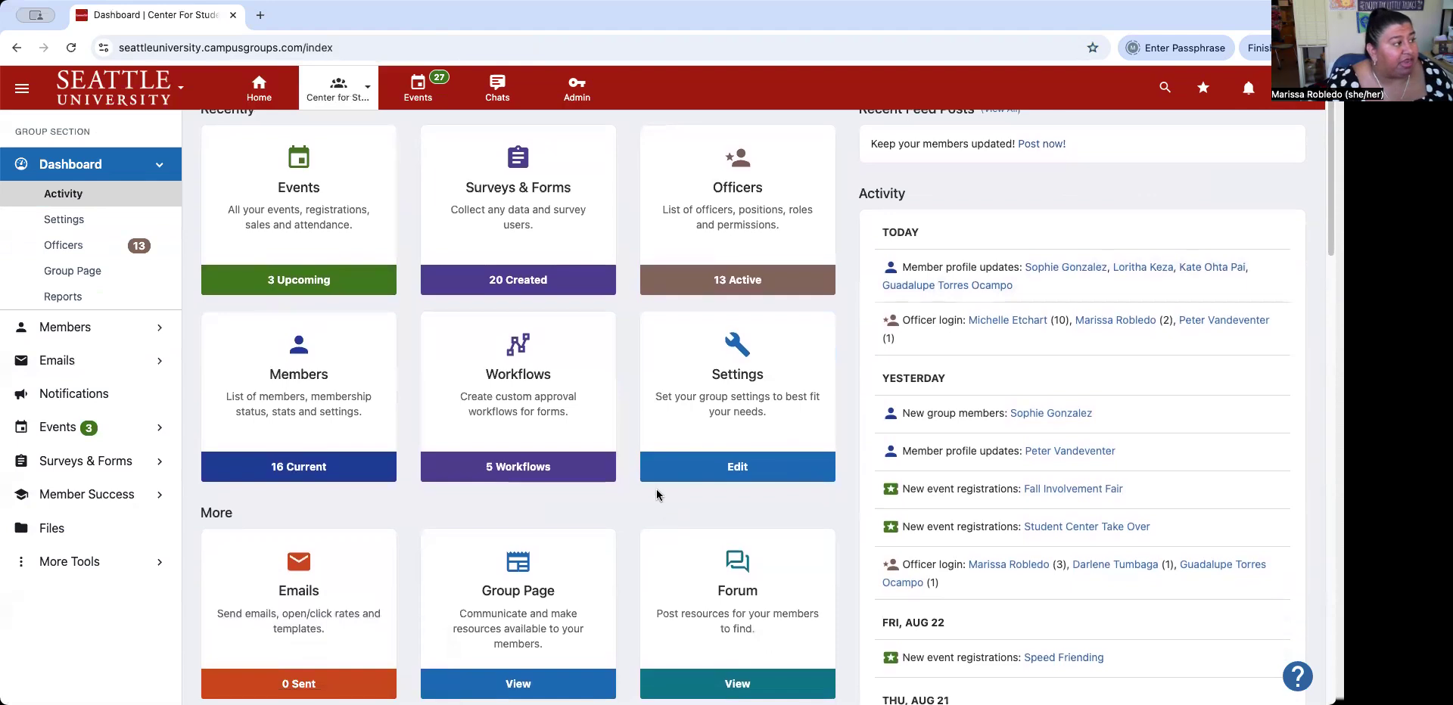
pyautogui.click(309, 243)
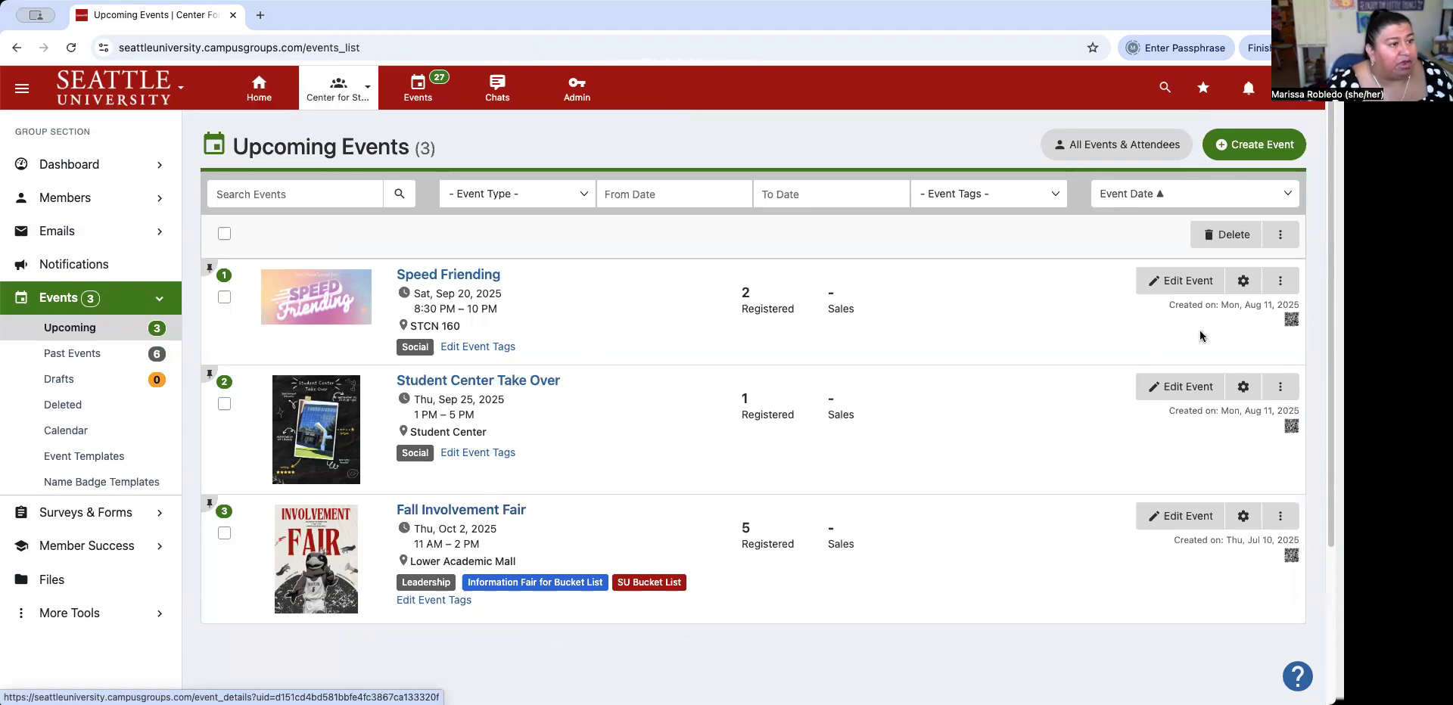
pyautogui.click(1281, 139)
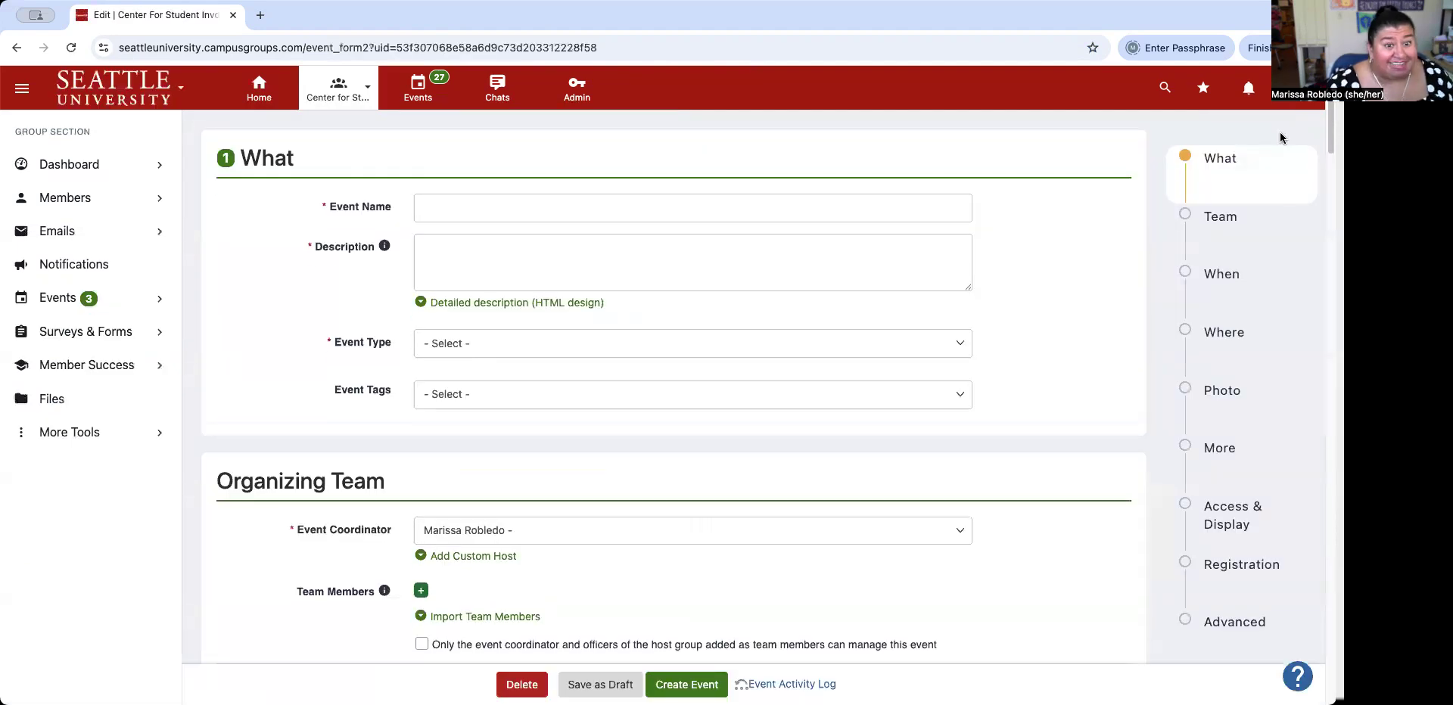
# Enter 'Homecoming: S'morescoming' as the event name.
pyautogui.click(681, 210)
pyautogui.write("Homecoming: S'mores")
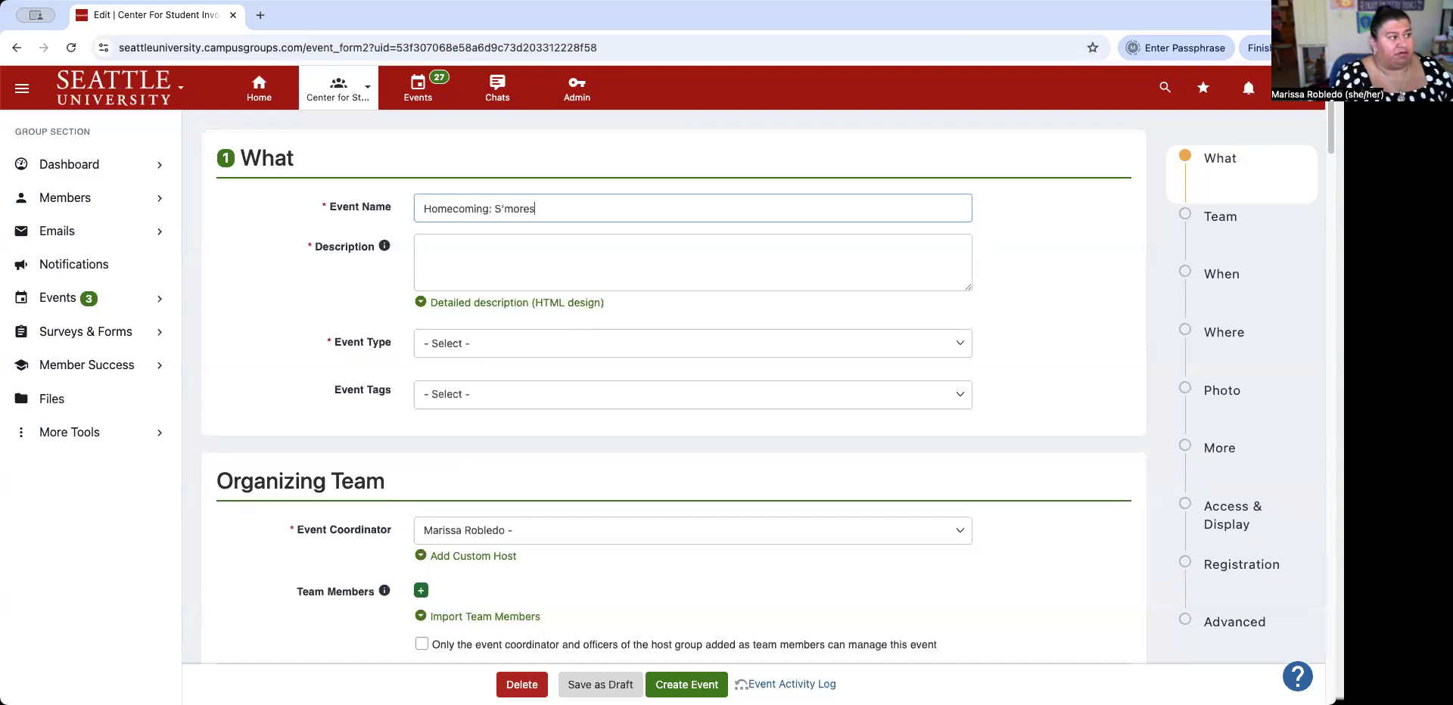
pyautogui.write('coming')
pyautogui.press('Tab')
pyautogui.press('Tab')
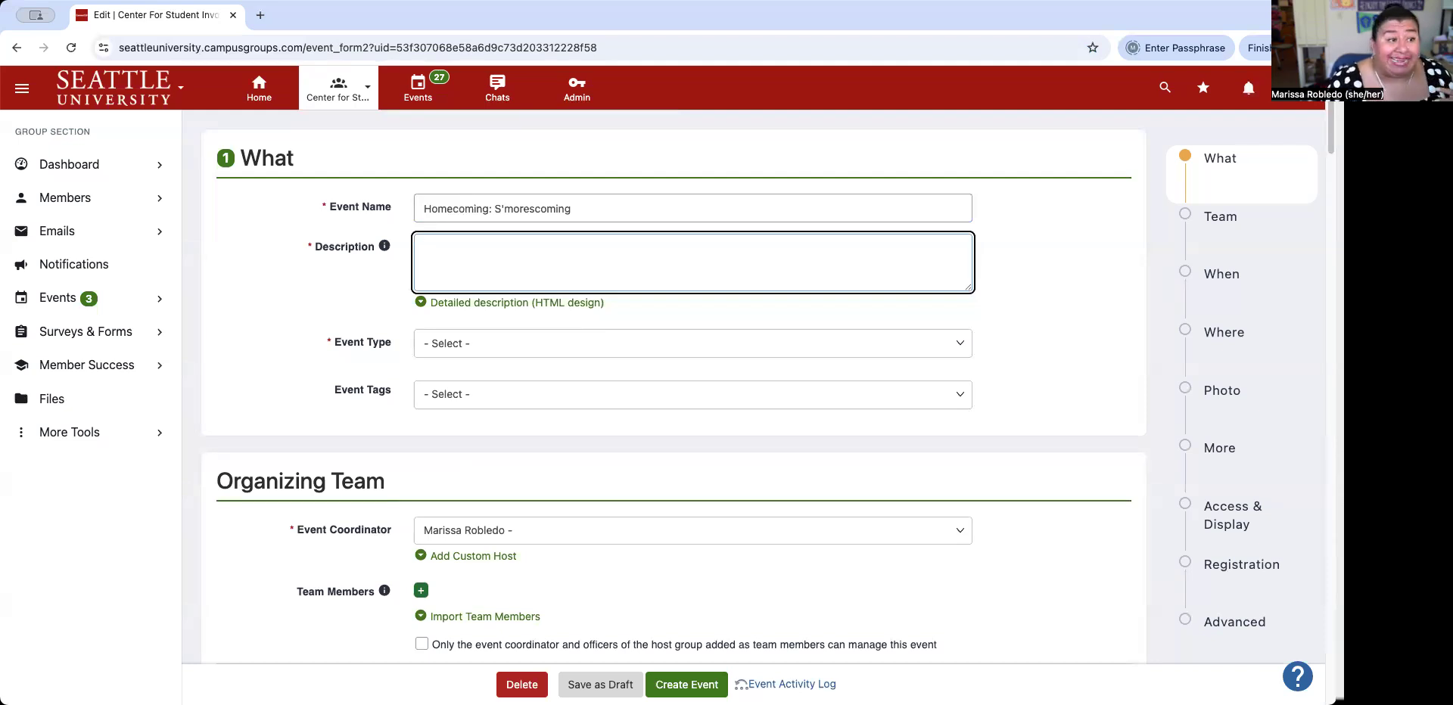
# Write the description's opening, inviting everyone to the annual Homecoming: S'morescoming on November 3rd.
pyautogui.write('T')
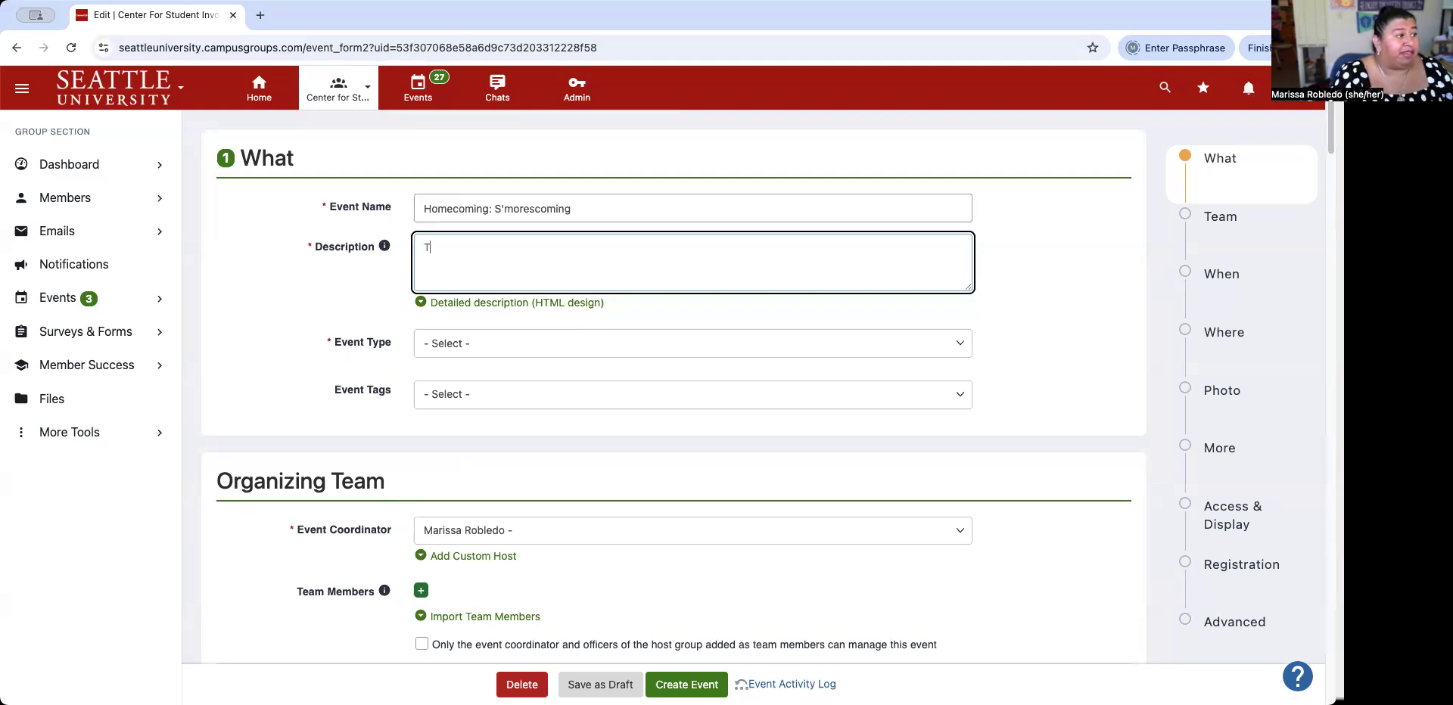
pyautogui.write('he Center for ')
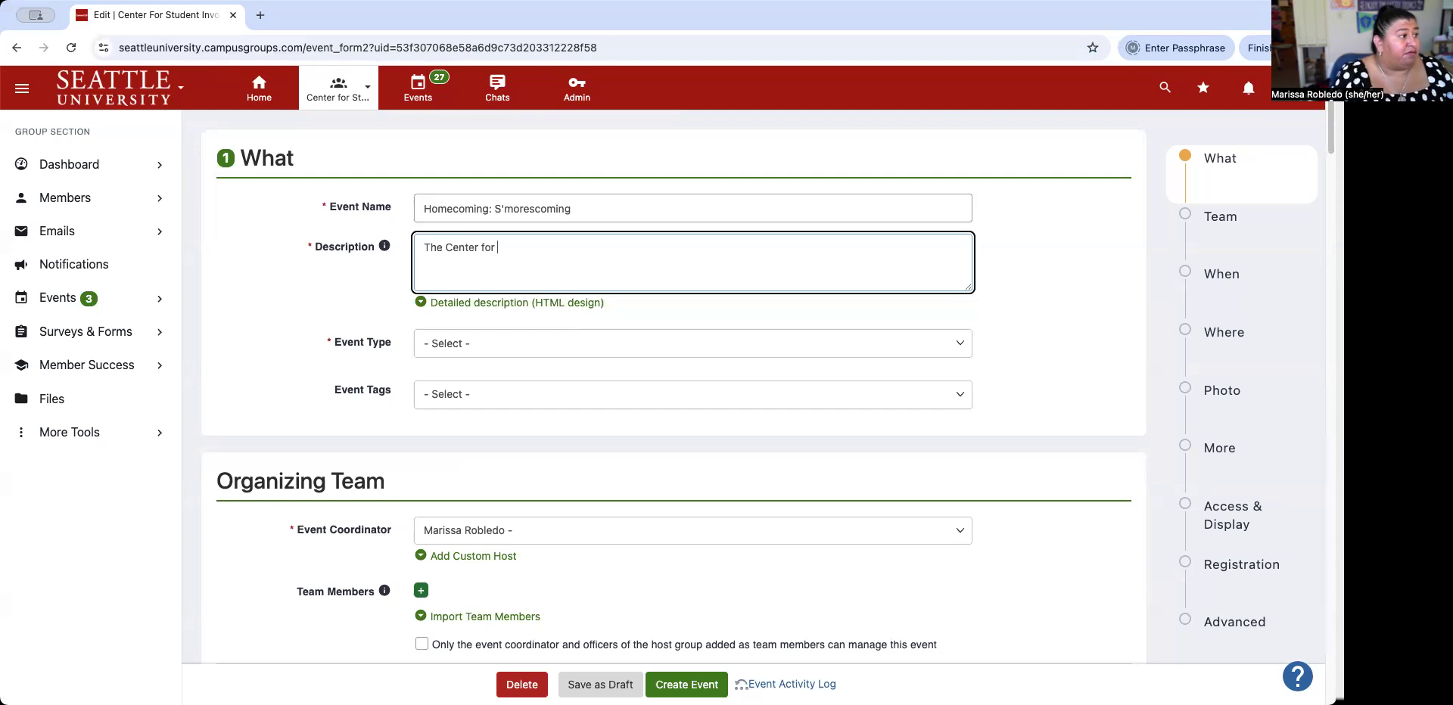
pyautogui.write('Student Involvement invites you to our')
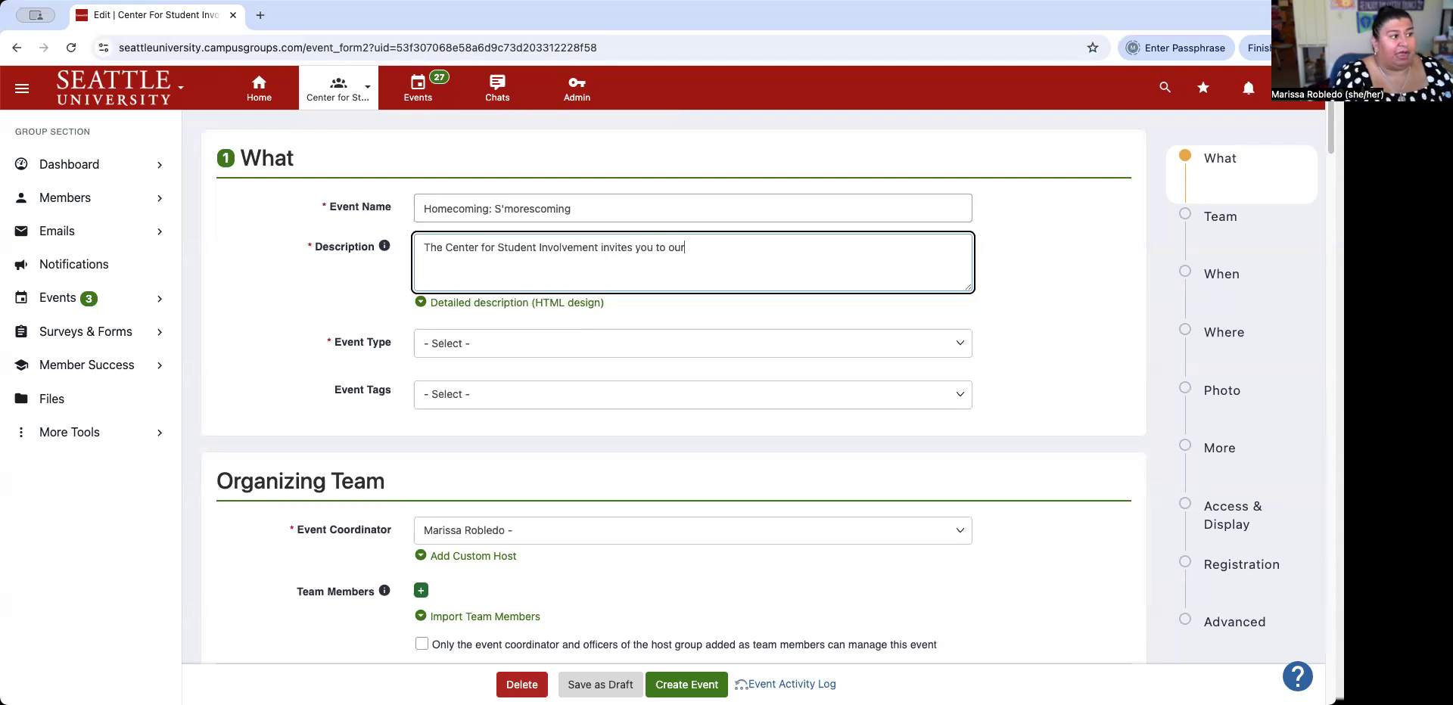
pyautogui.write(' annual S')
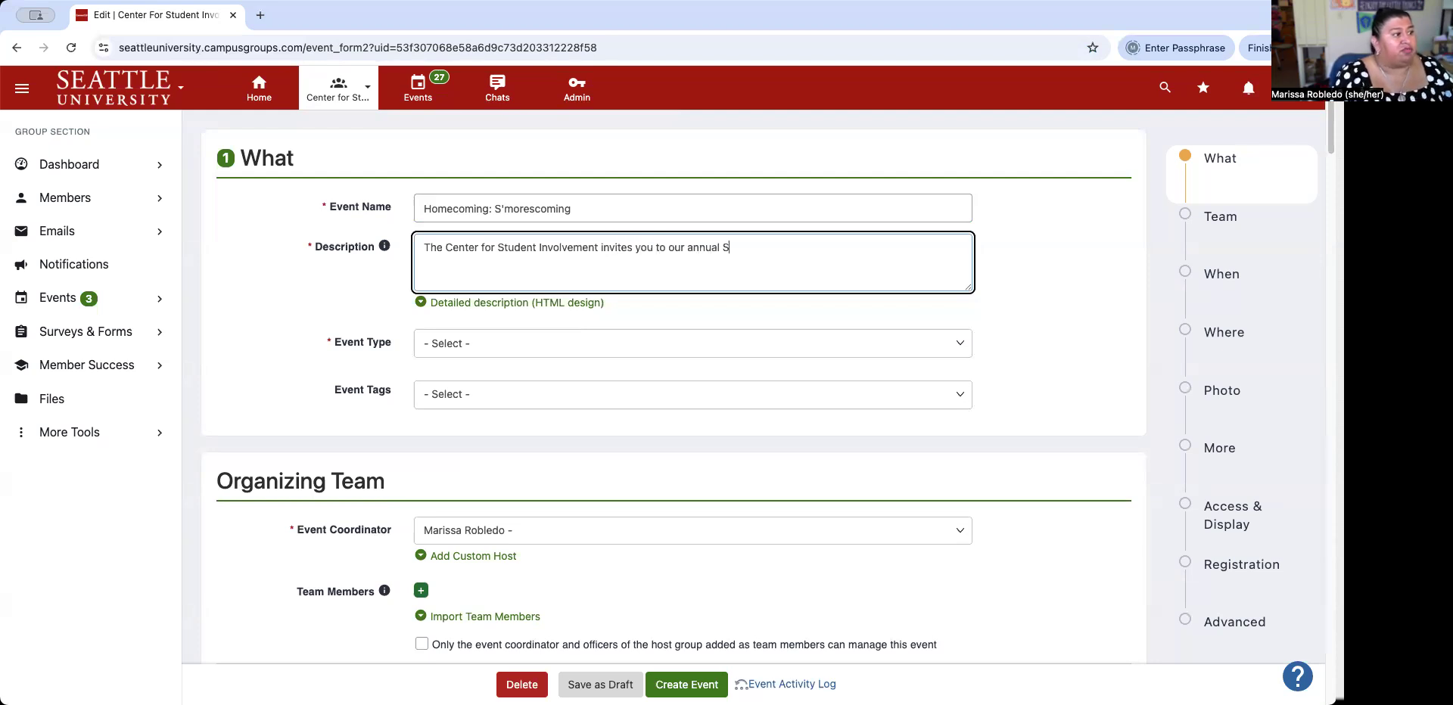
pyautogui.press('BackSpace')
pyautogui.write('Homecomin')
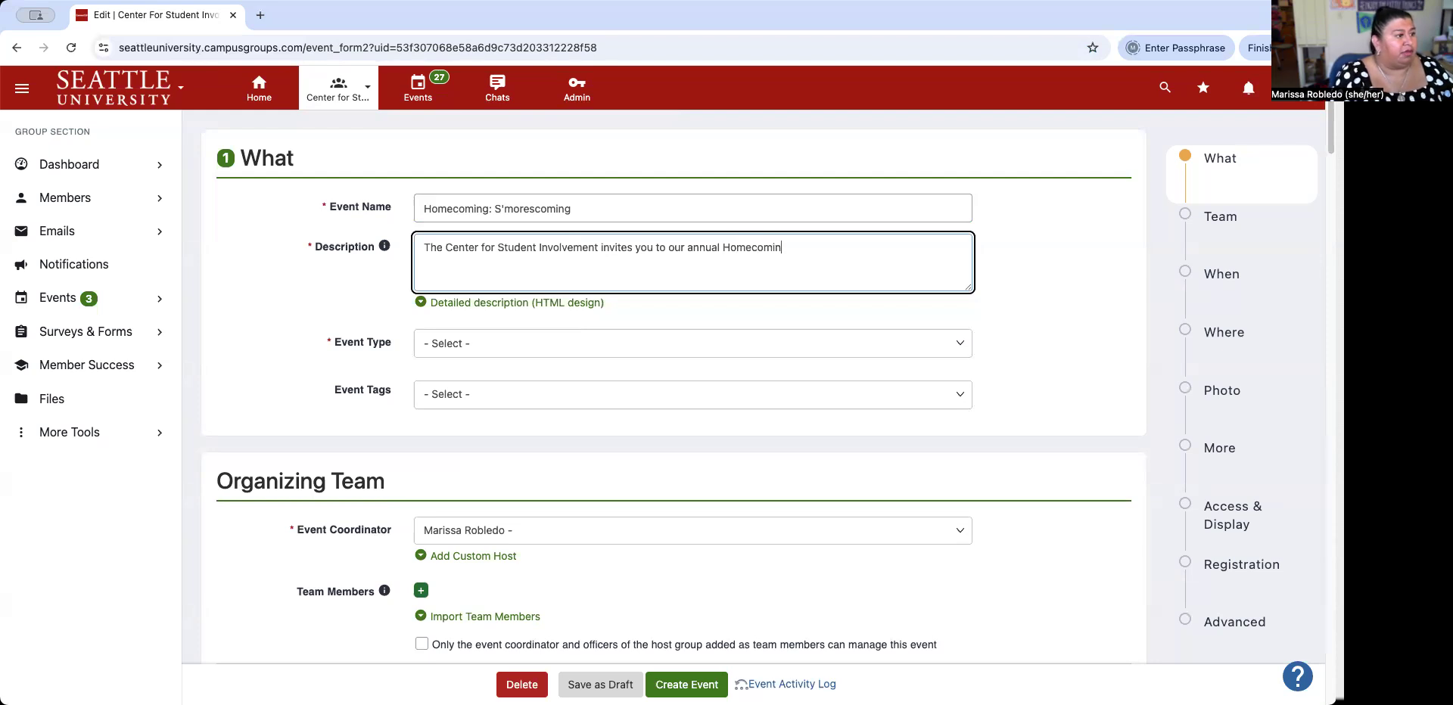
pyautogui.write("g -: S'morescoming event on November")
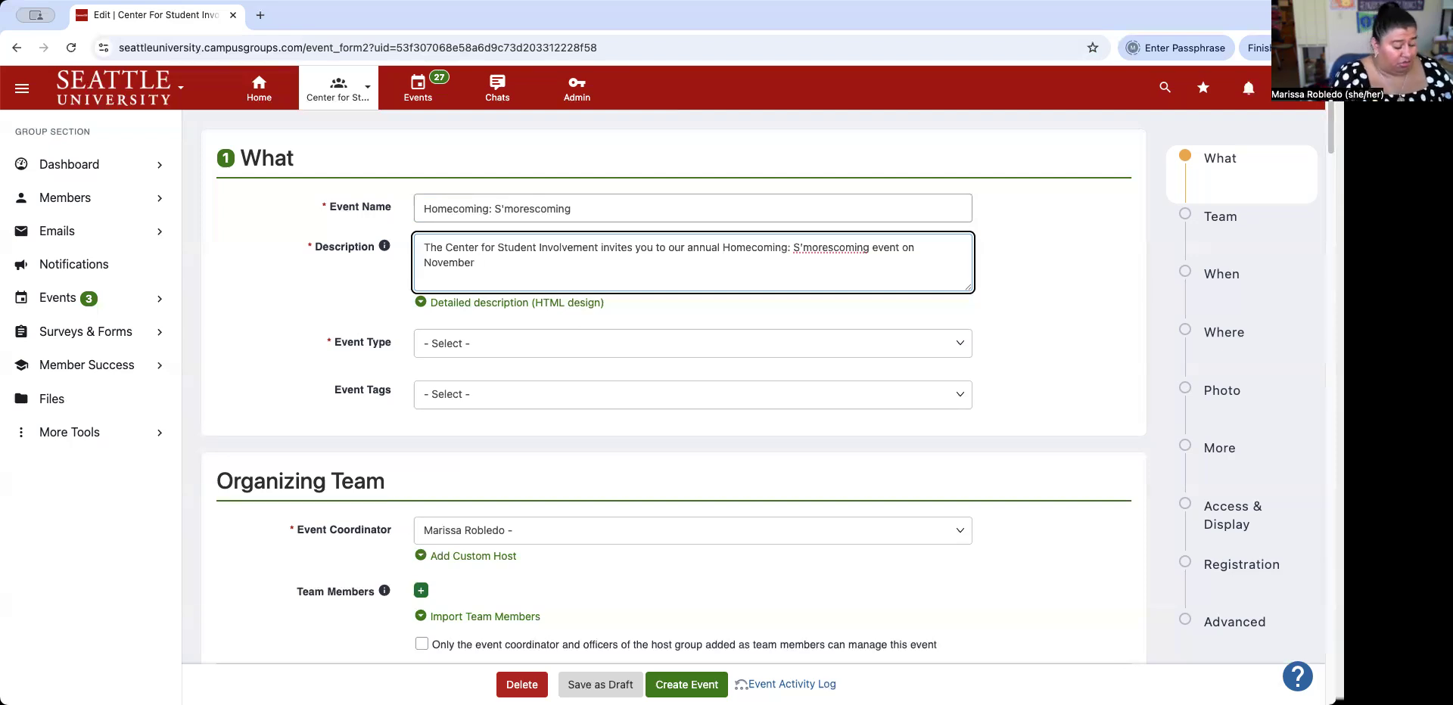
pyautogui.write('3rd')
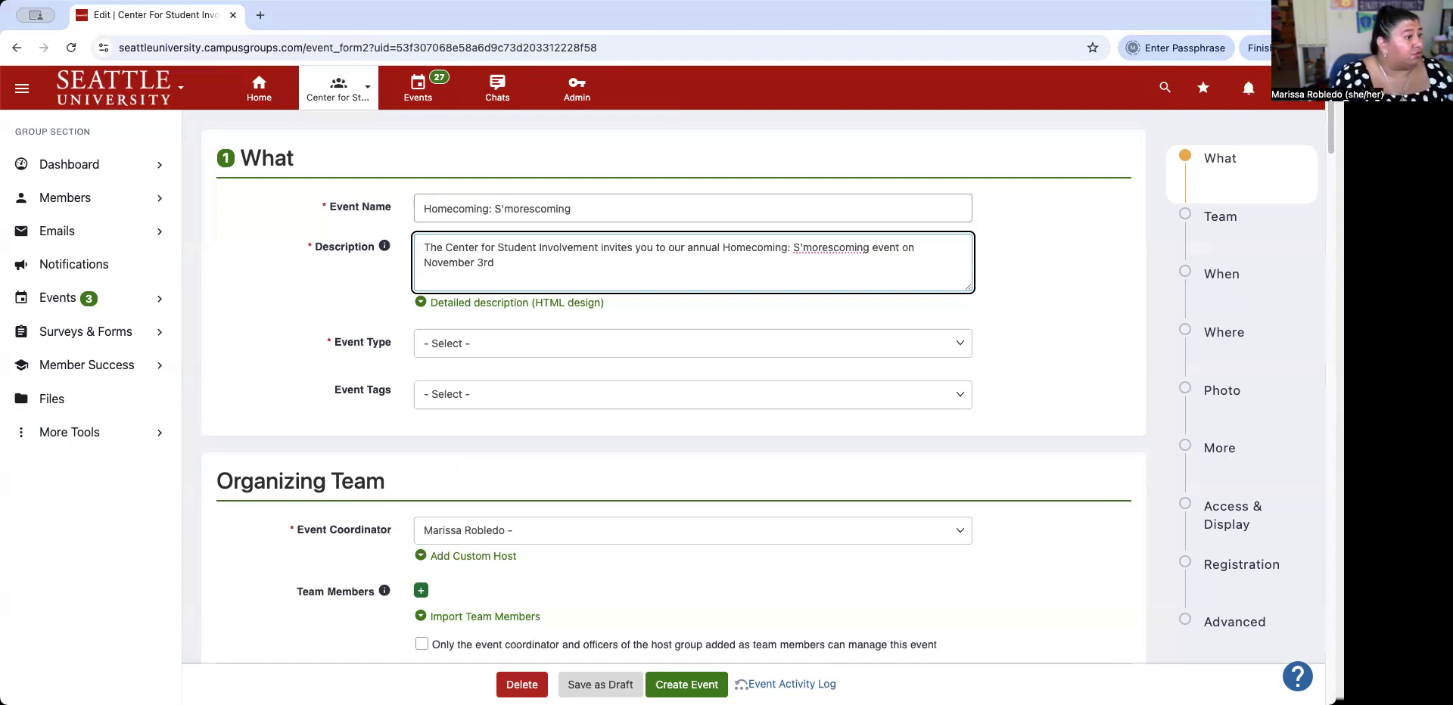
pyautogui.write('. Join us for ')
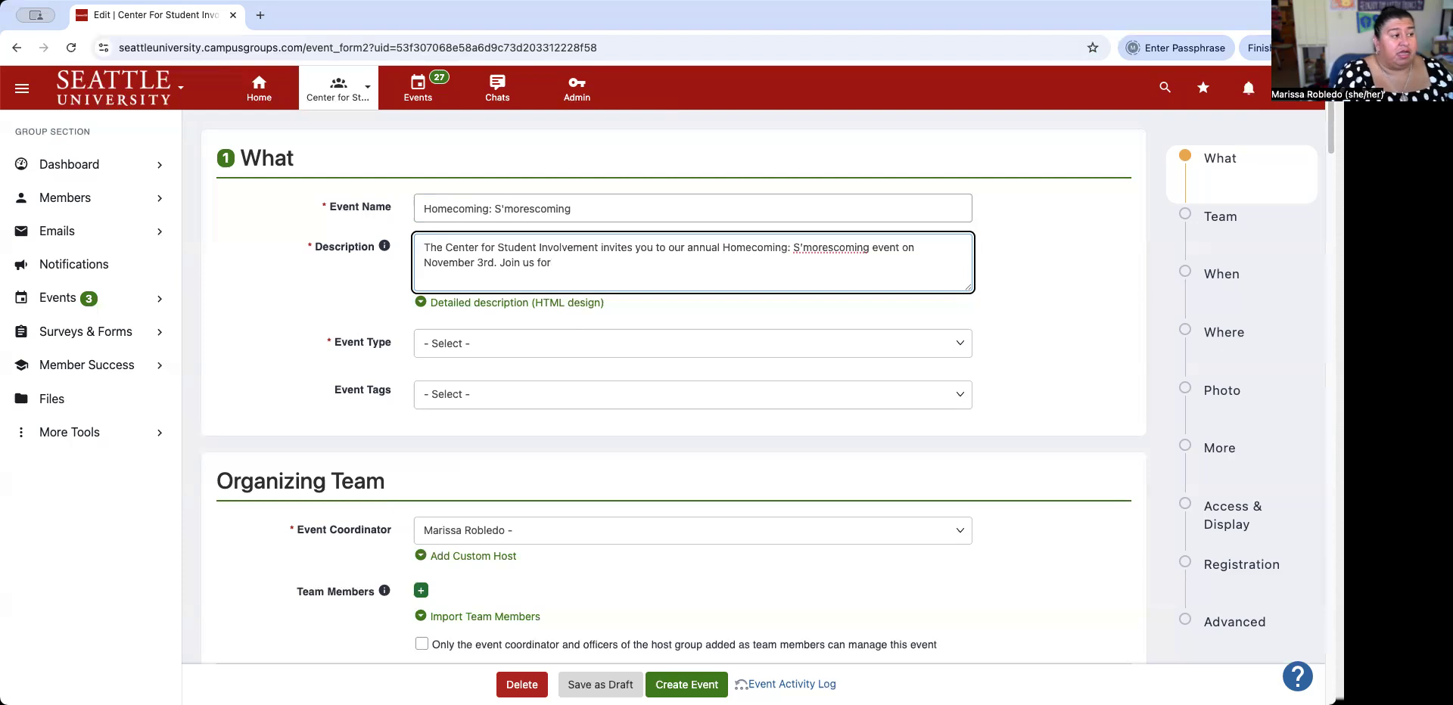
pyautogui.write('our ki')
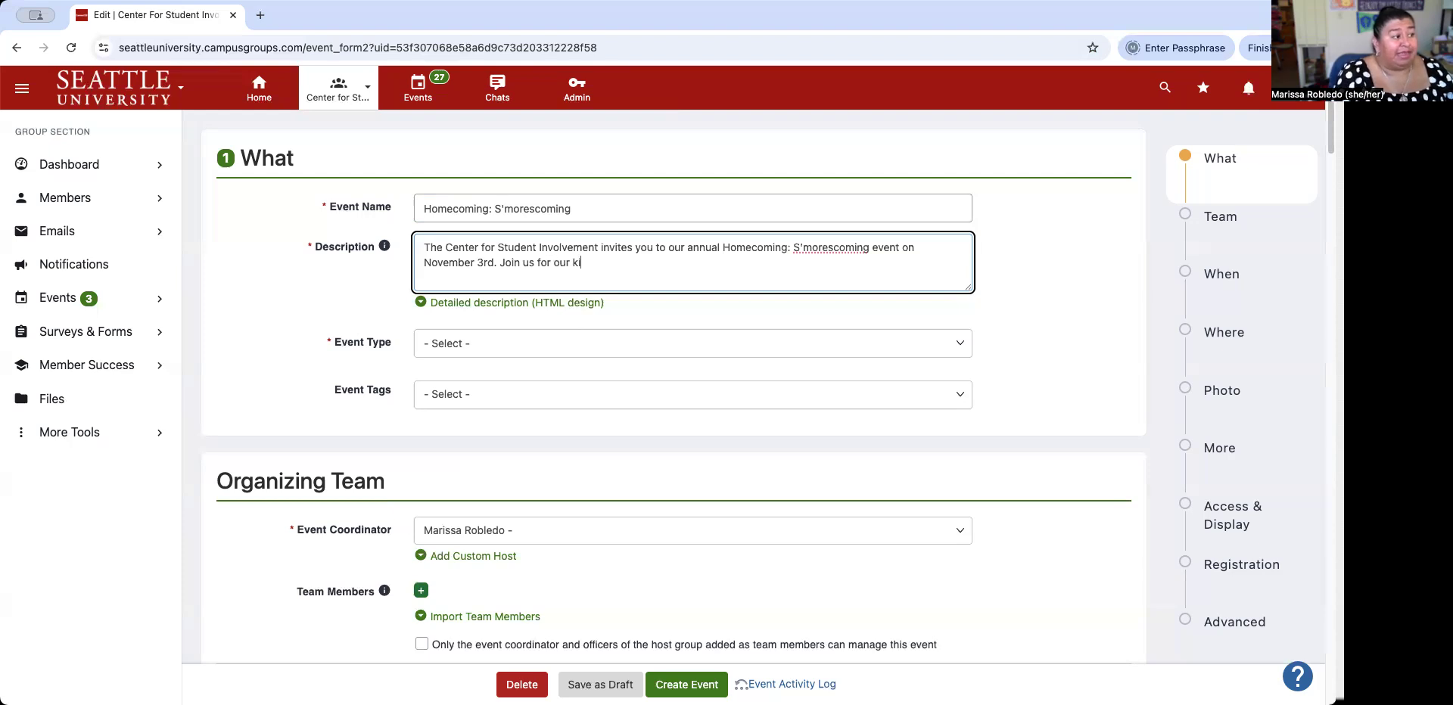
pyautogui.write('ck off rally to Ho')
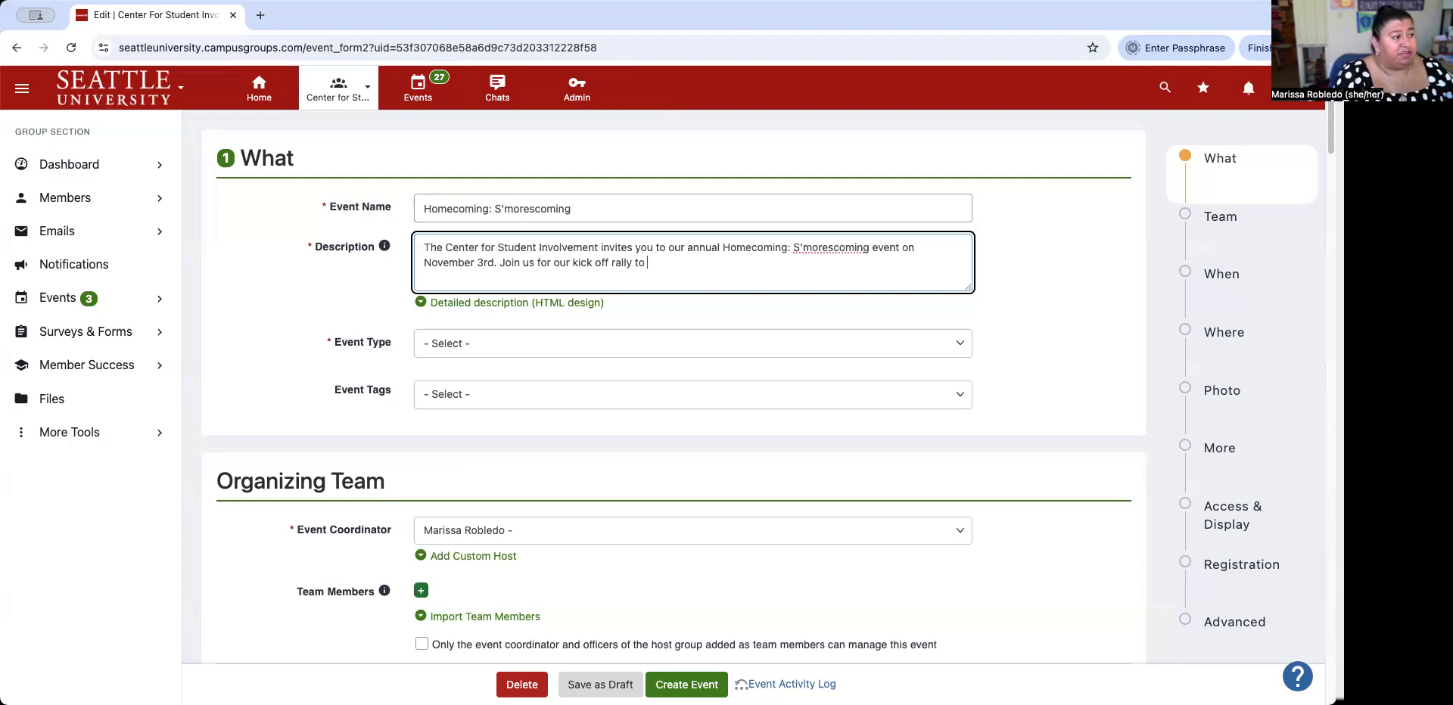
# Finish the description: Kick Off Rally at 4:00 pm in the Quad with music, band, cheer, dance, s'mores.
pyautogui.press('BackSpace')
pyautogui.press('BackSpace')
pyautogui.press('BackSpace')
pyautogui.press('BackSpace')
pyautogui.press('BackSpace')
pyautogui.press('BackSpace')
pyautogui.press('BackSpace')
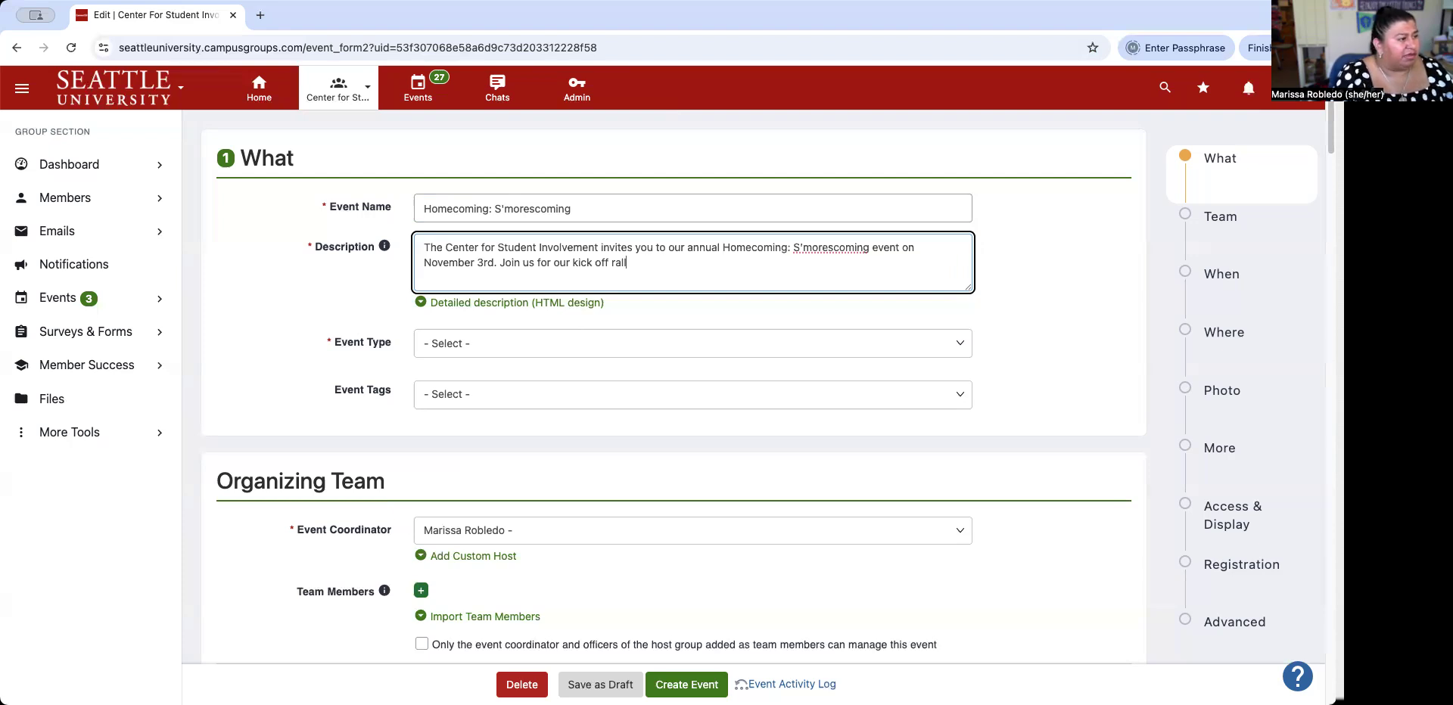
pyautogui.write('y as we')
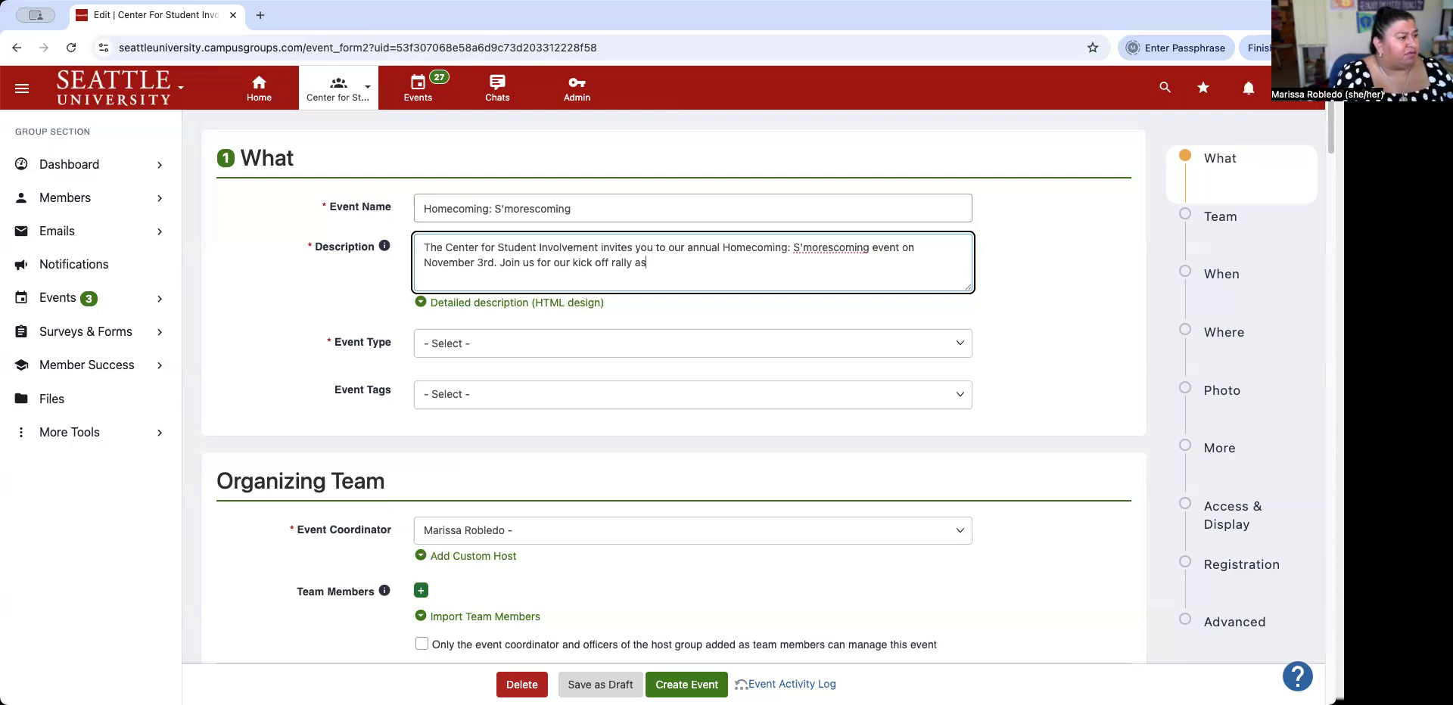
pyautogui.press('BackSpace')
pyautogui.press('BackSpace')
pyautogui.press('BackSpace')
pyautogui.press('BackSpace')
pyautogui.press('BackSpace')
pyautogui.press('BackSpace')
pyautogui.press('BackSpace')
pyautogui.press('BackSpace')
pyautogui.press('BackSpace')
pyautogui.press('BackSpace')
pyautogui.press('BackSpace')
pyautogui.press('BackSpace')
pyautogui.press('BackSpace')
pyautogui.press('BackSpace')
pyautogui.press('BackSpace')
pyautogui.press('BackSpace')
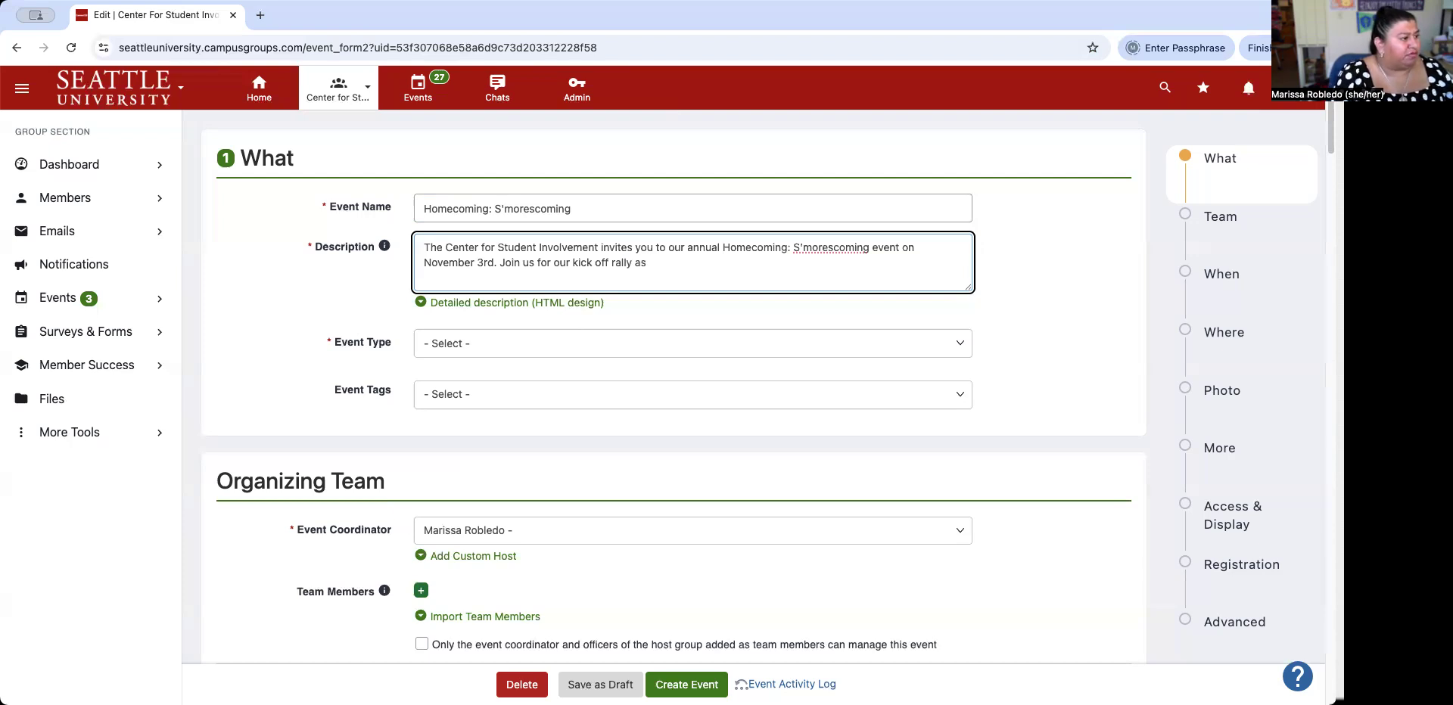
pyautogui.press('BackSpace')
pyautogui.press('BackSpace')
pyautogui.press('BackSpace')
pyautogui.press('BackSpace')
pyautogui.write('Kick Off Rally as we get ready to celebrate Homecoming. Event starts at 4:00 pm in th')
pyautogui.write('e')
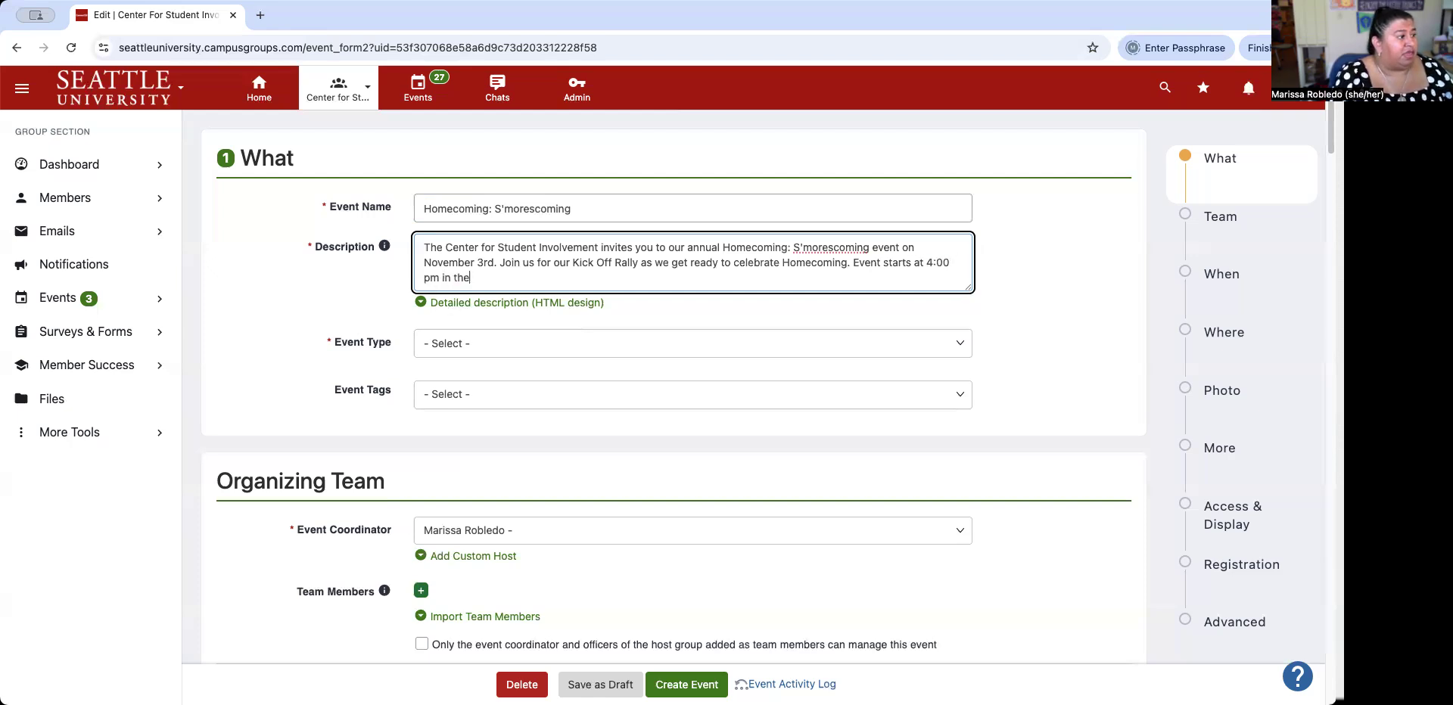
pyautogui.write(' Quad - w')
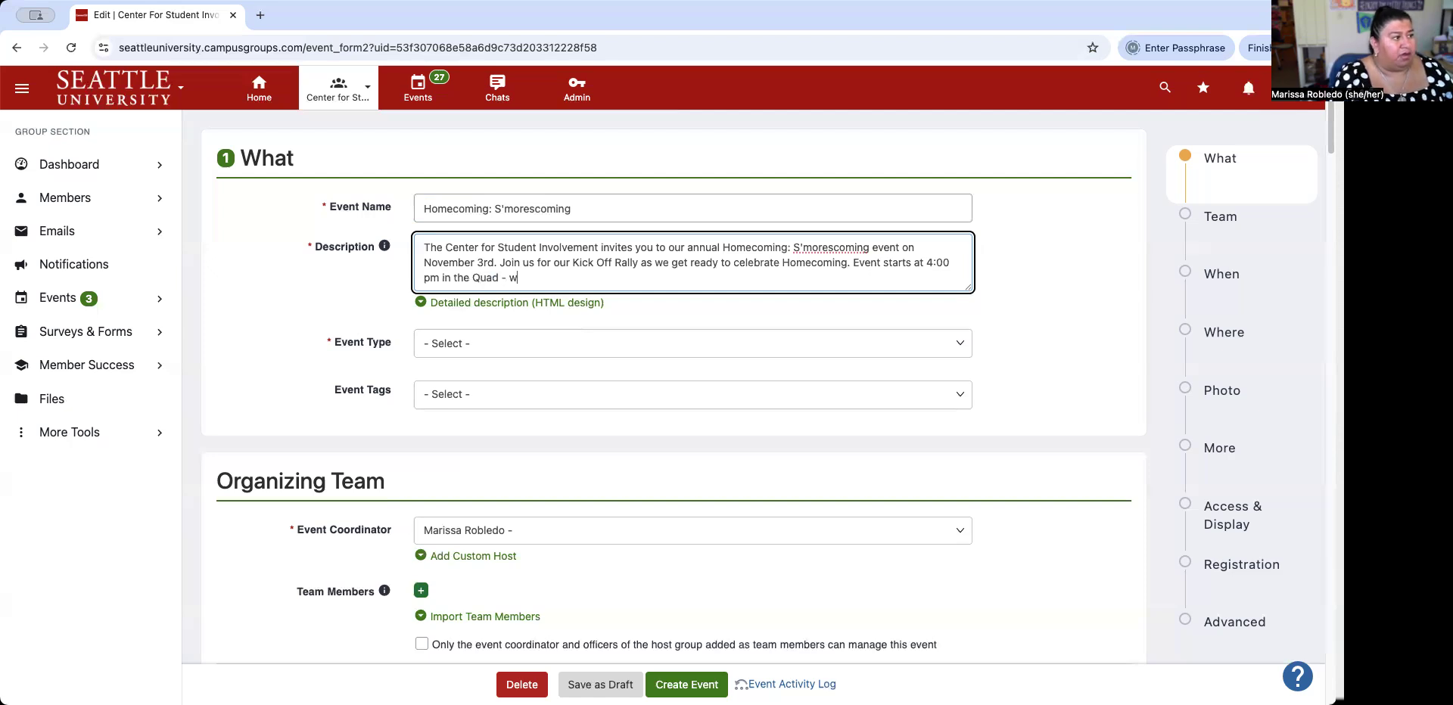
pyautogui.write("e'll have m")
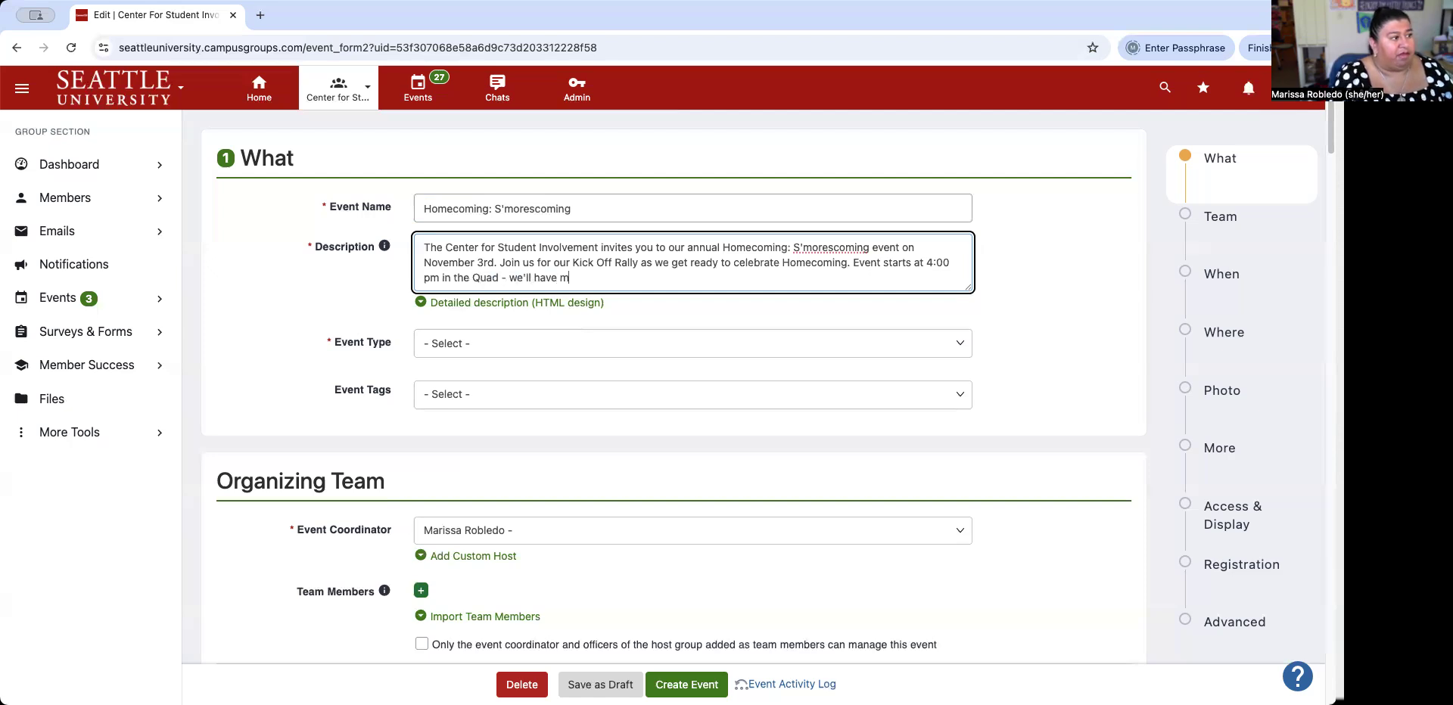
pyautogui.write('usic, ban')
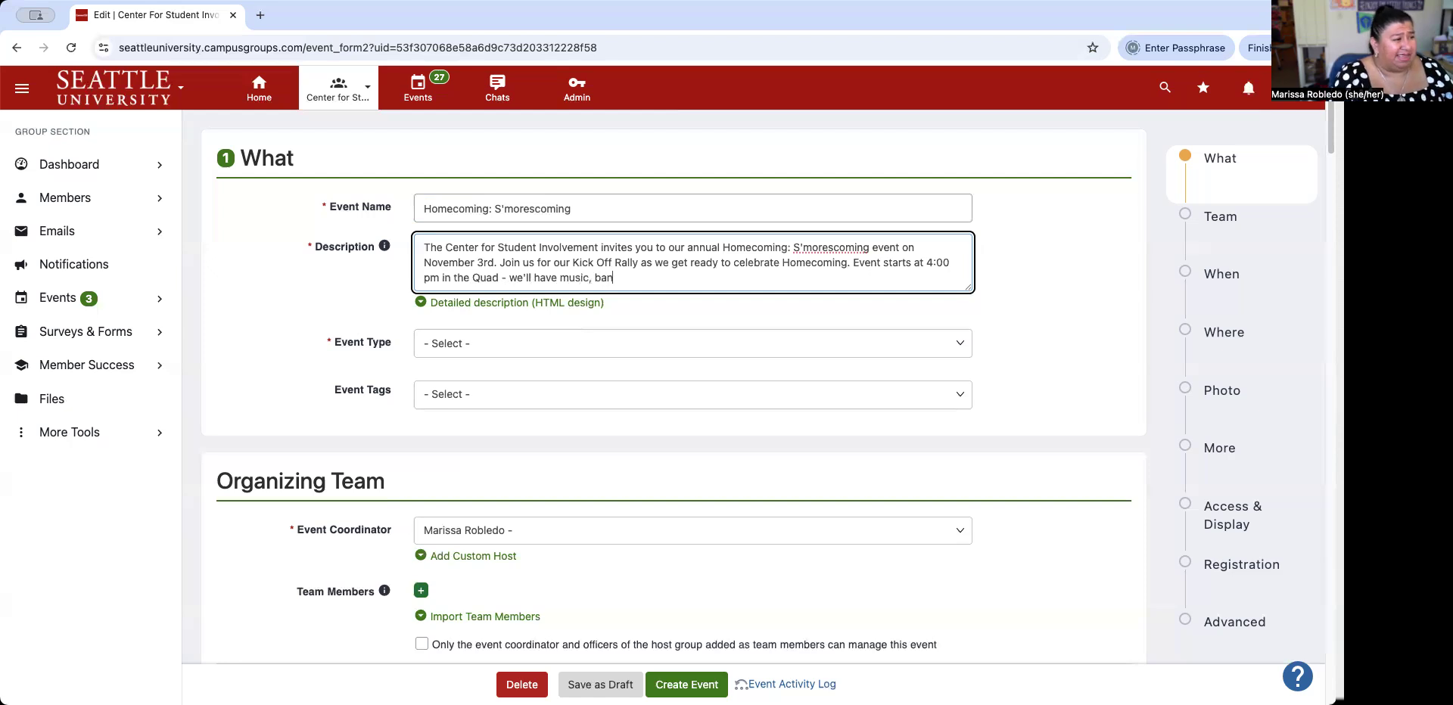
pyautogui.write('d, cheer')
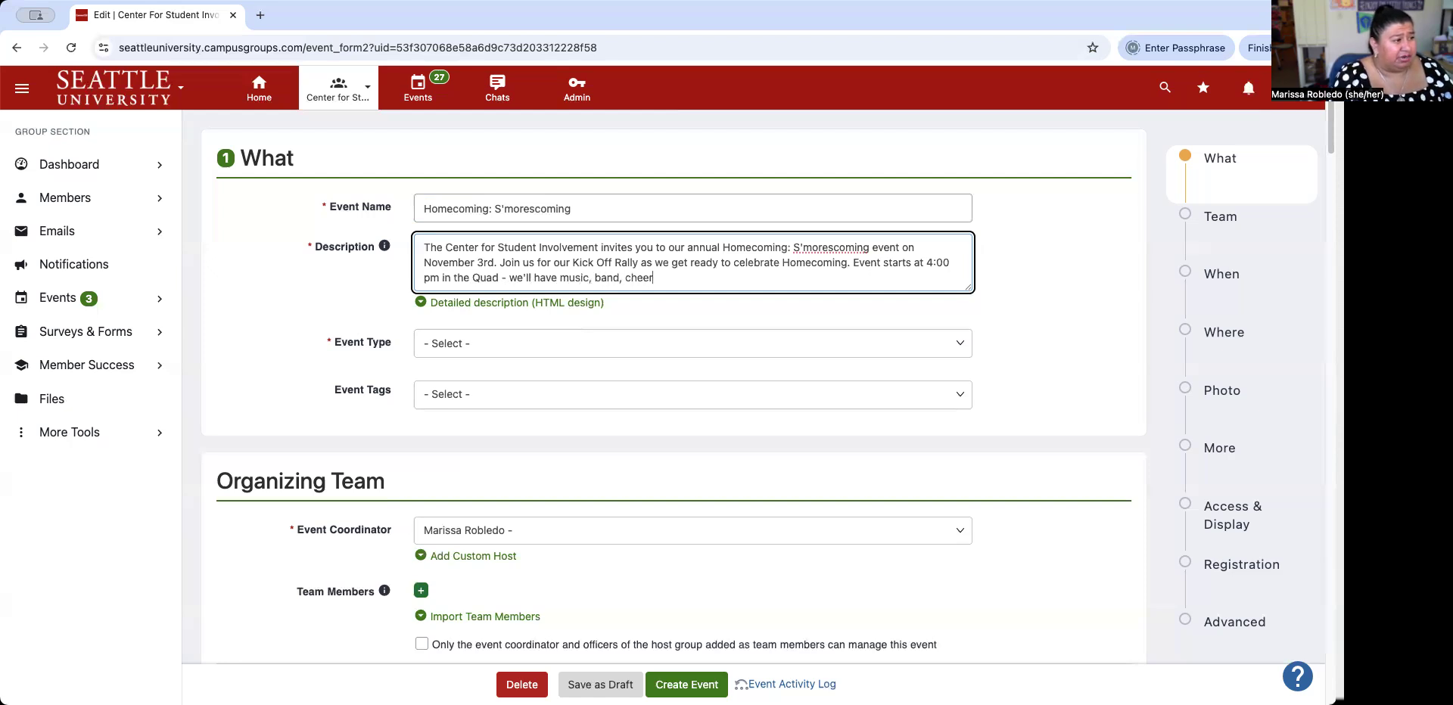
pyautogui.write(', dance, and')
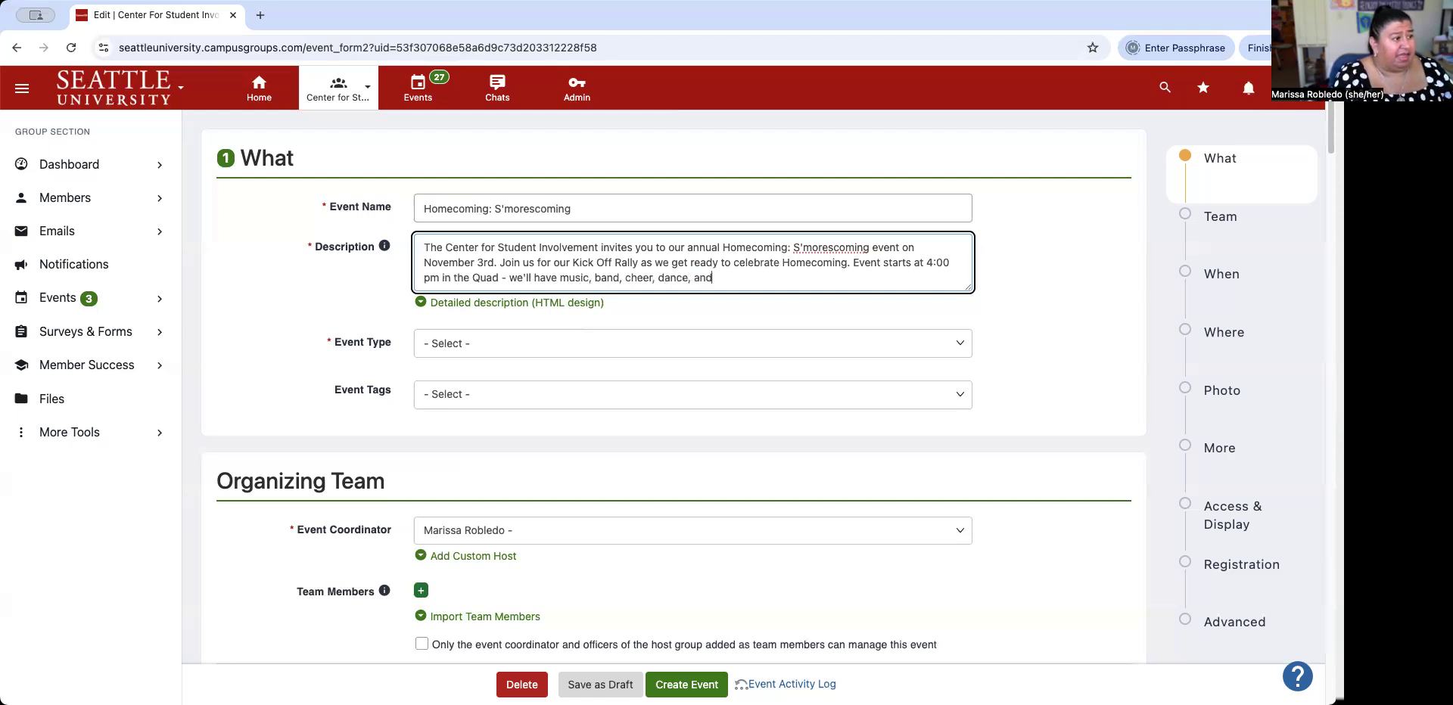
pyautogui.write(" s'mores.")
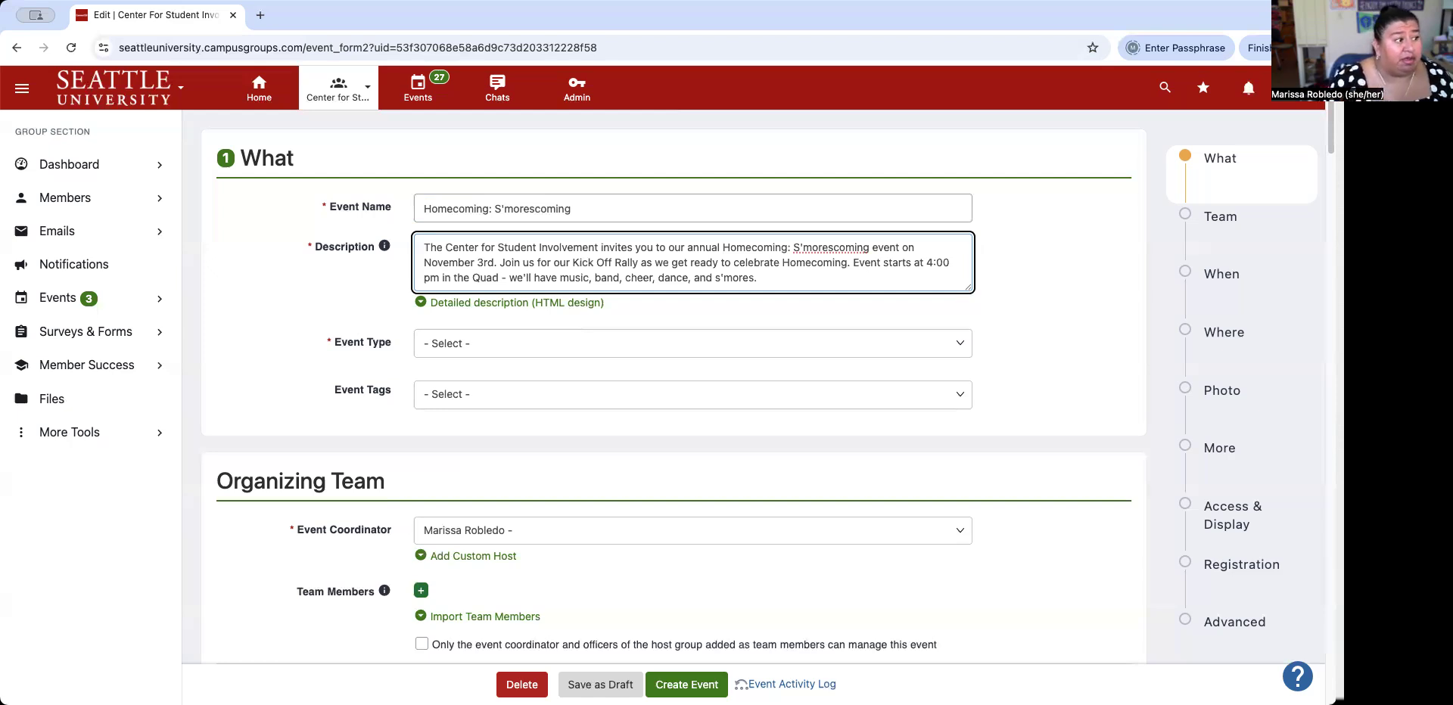
# Set Event Type to Social and leave Event Tags with nothing selected.
pyautogui.click(457, 343)
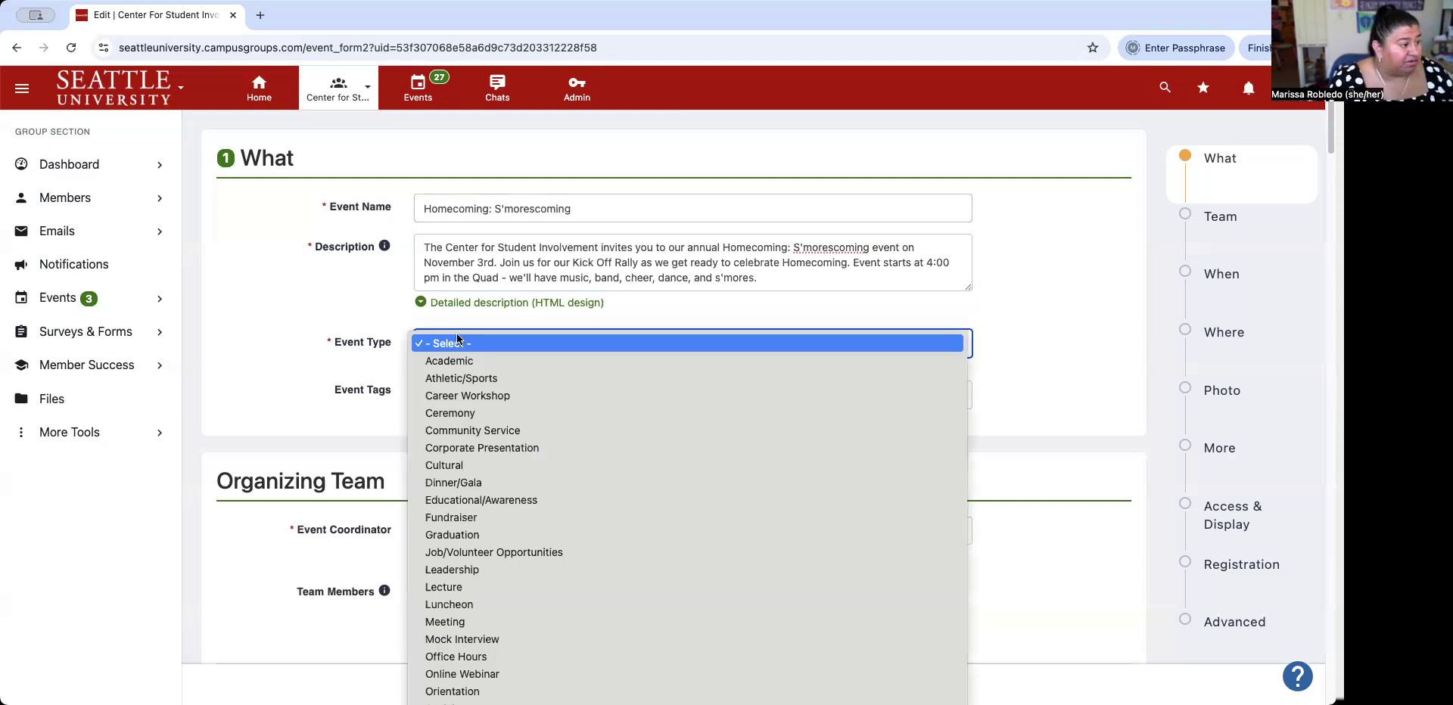
pyautogui.scroll(-1, 542, 413)
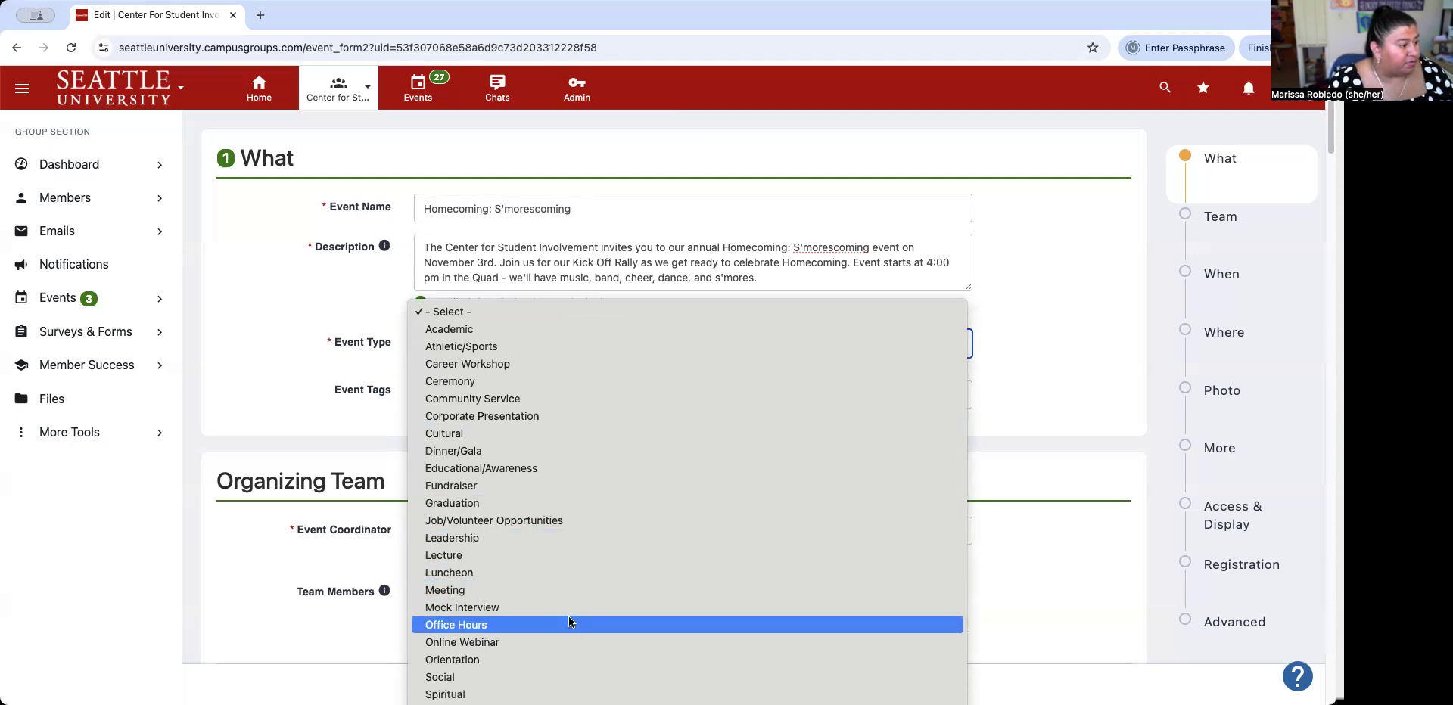
pyautogui.click(568, 677)
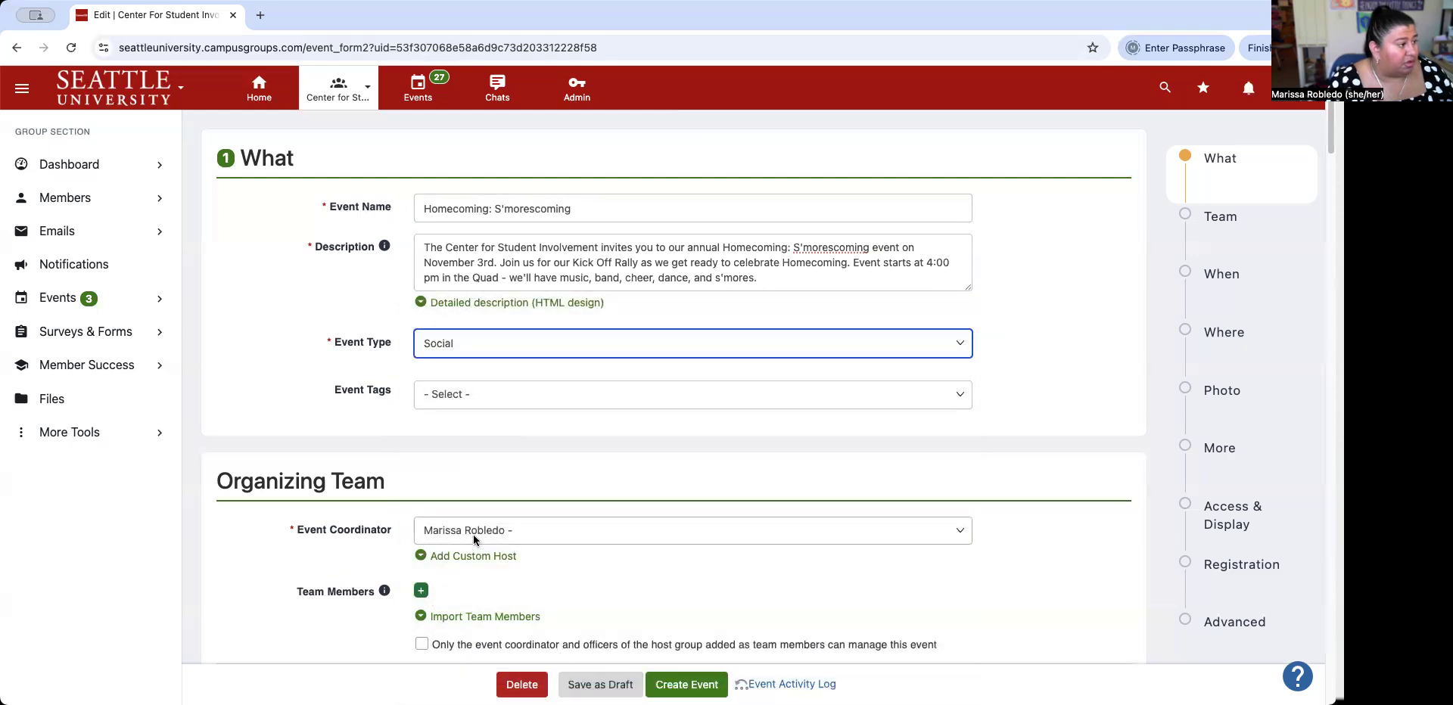
pyautogui.click(544, 386)
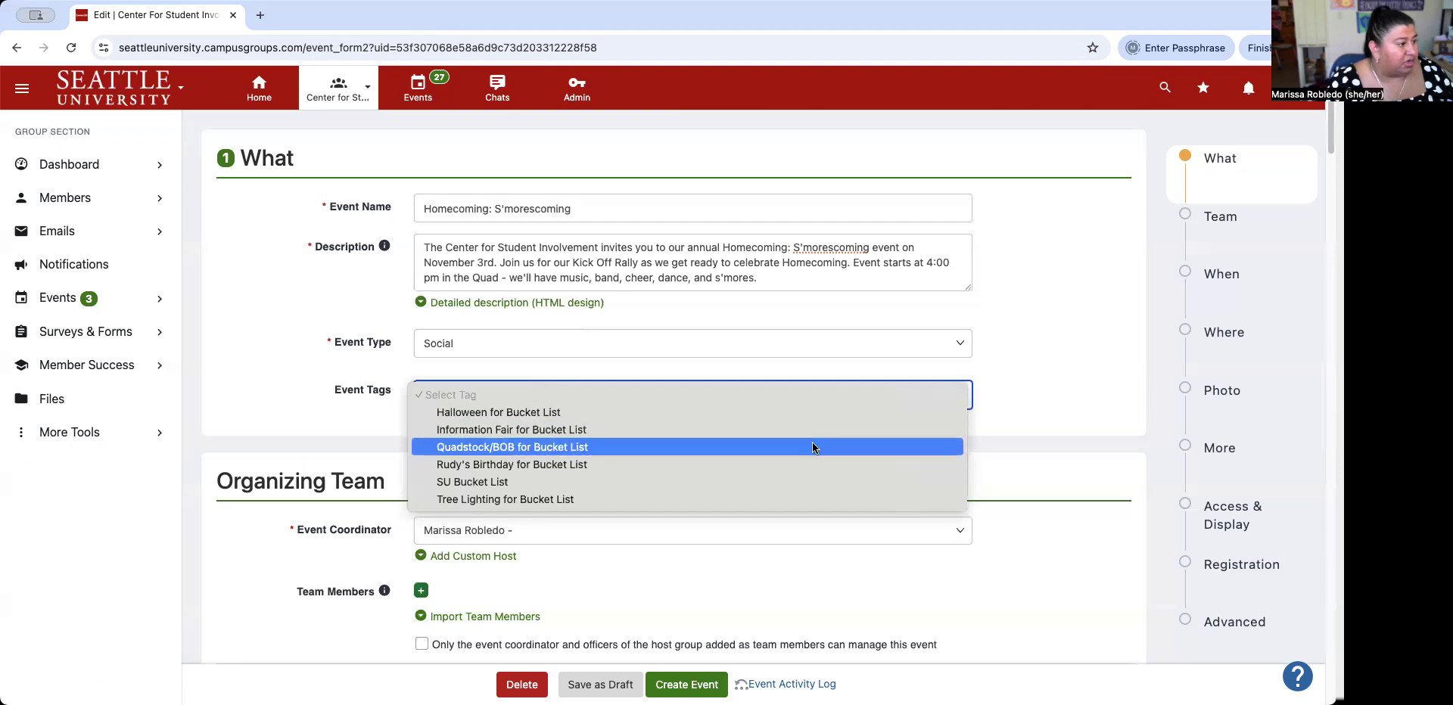
pyautogui.click(1050, 399)
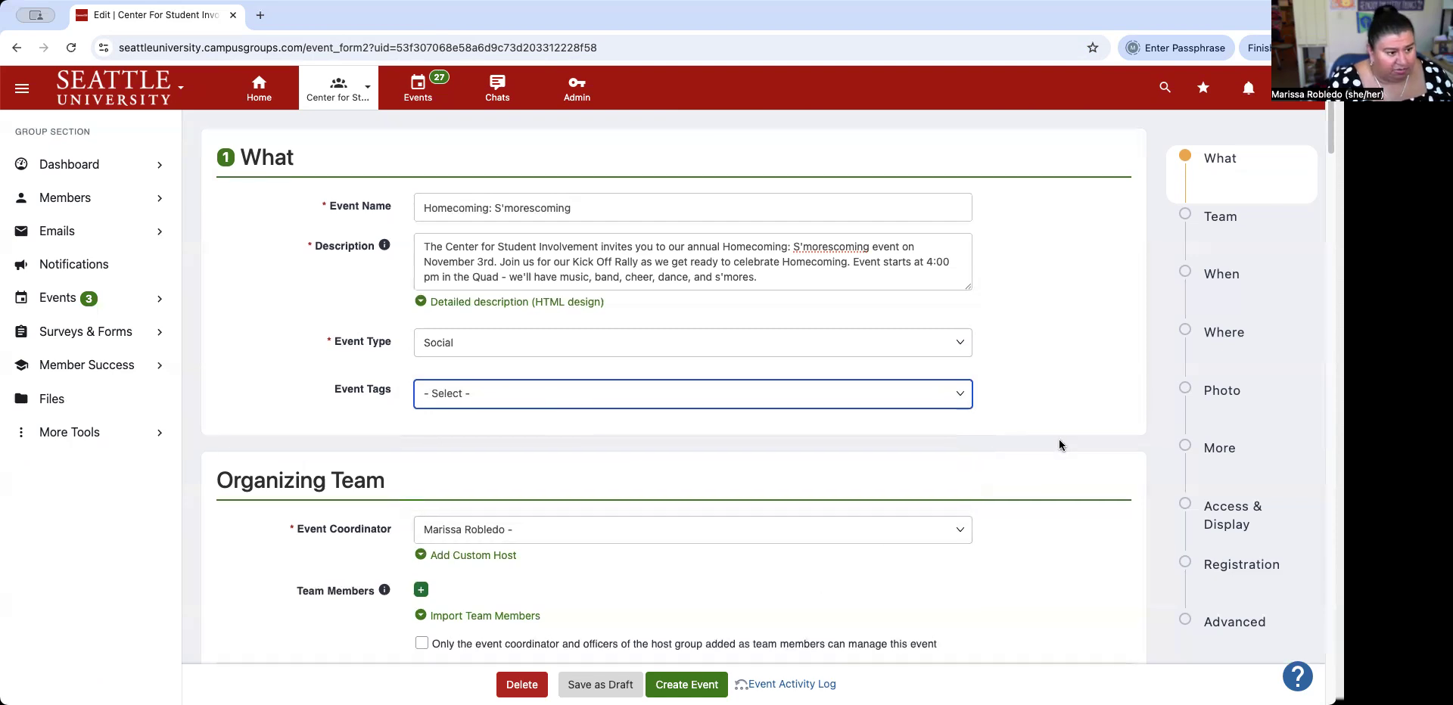
pyautogui.scroll(-3, 1059, 444)
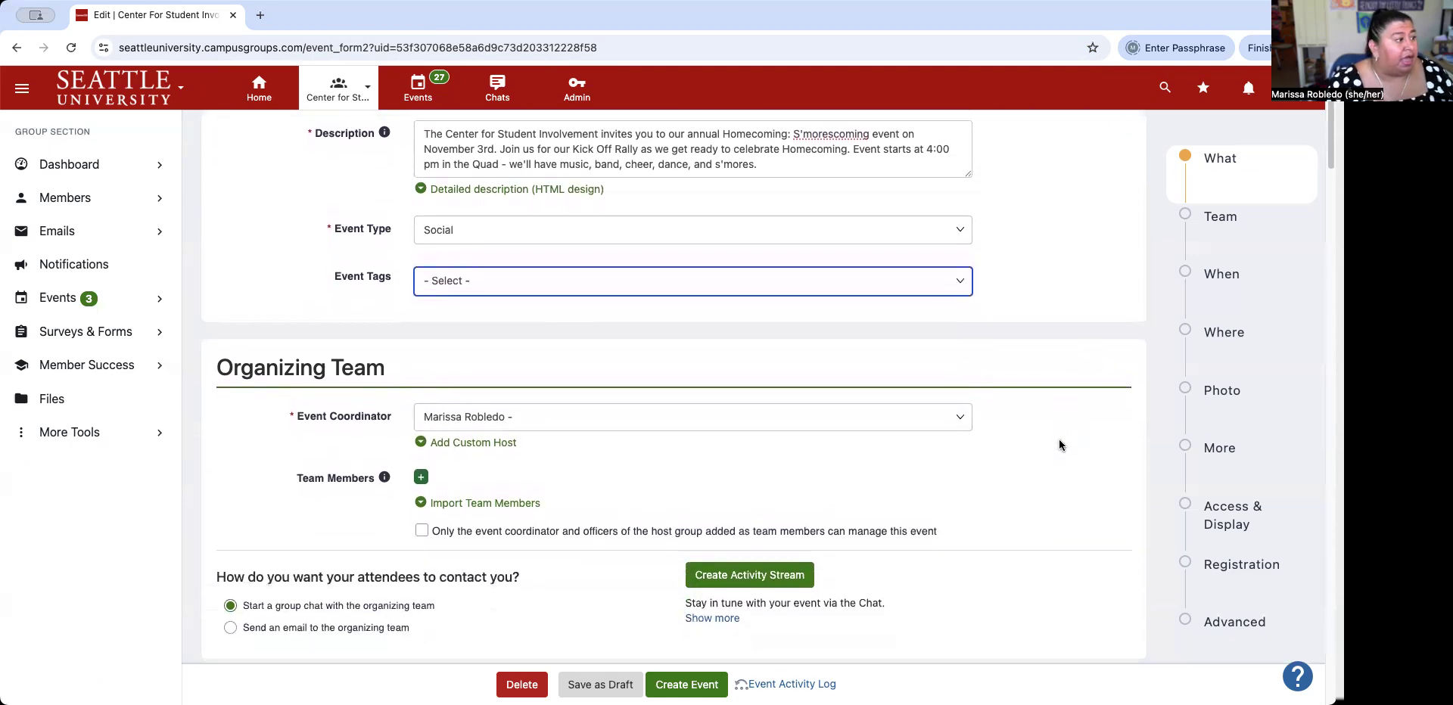
# Search for the staff colleague by name and add them as a Team Member.
pyautogui.scroll(-5, 1059, 445)
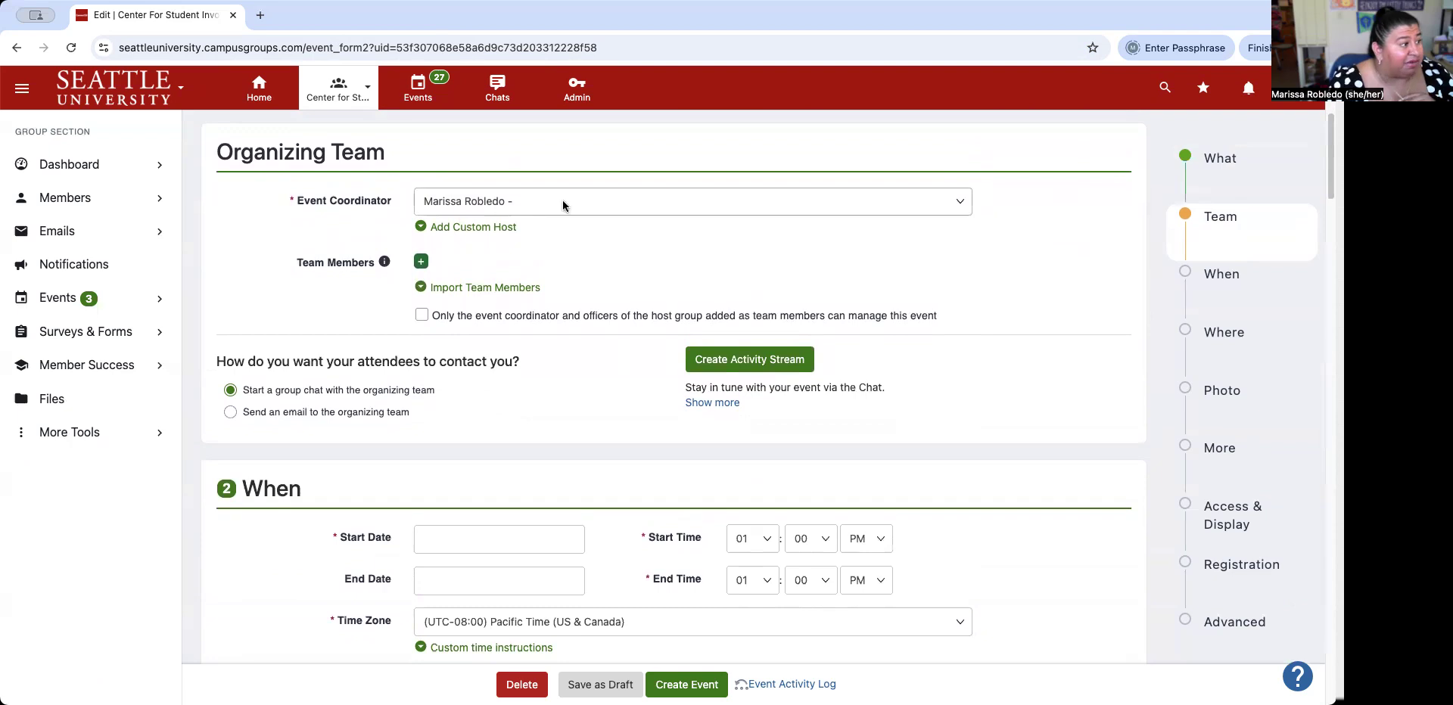
pyautogui.click(497, 287)
pyautogui.click(481, 322)
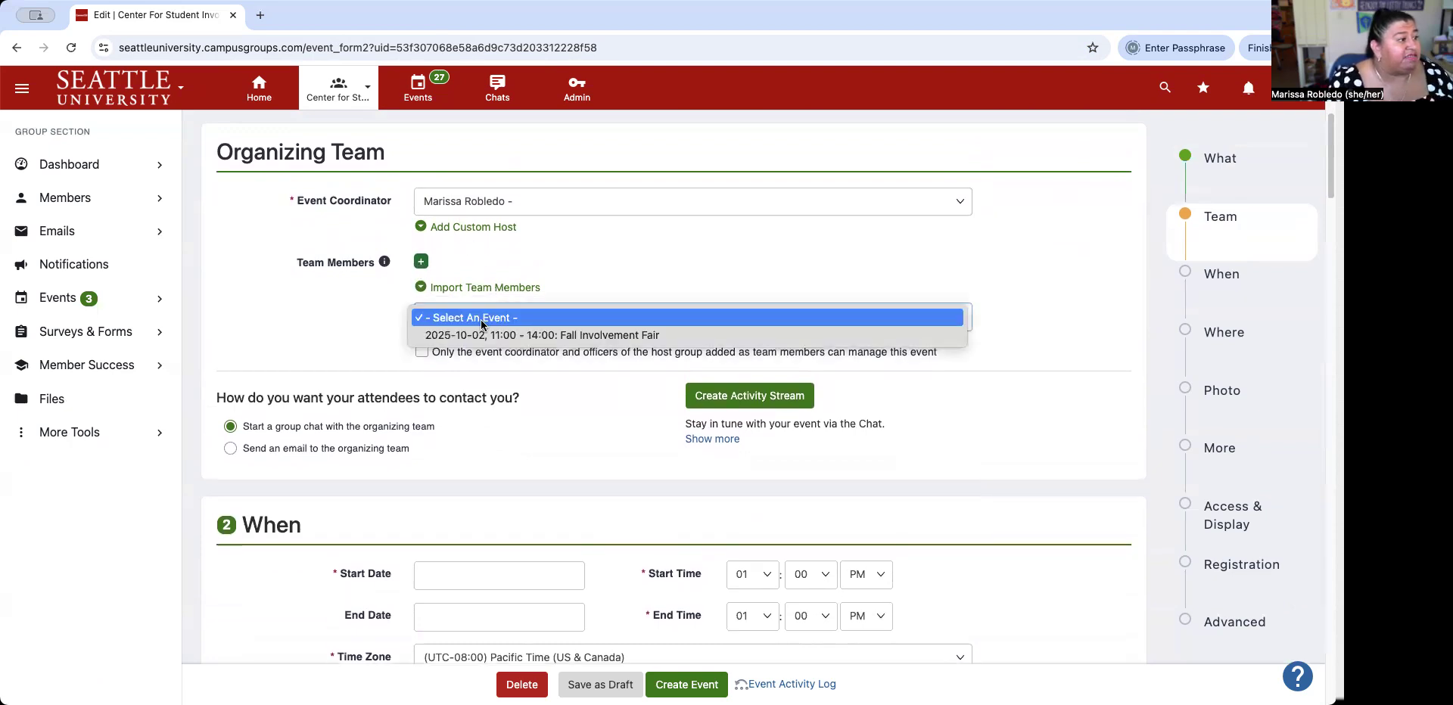
pyautogui.click(481, 318)
pyautogui.click(421, 261)
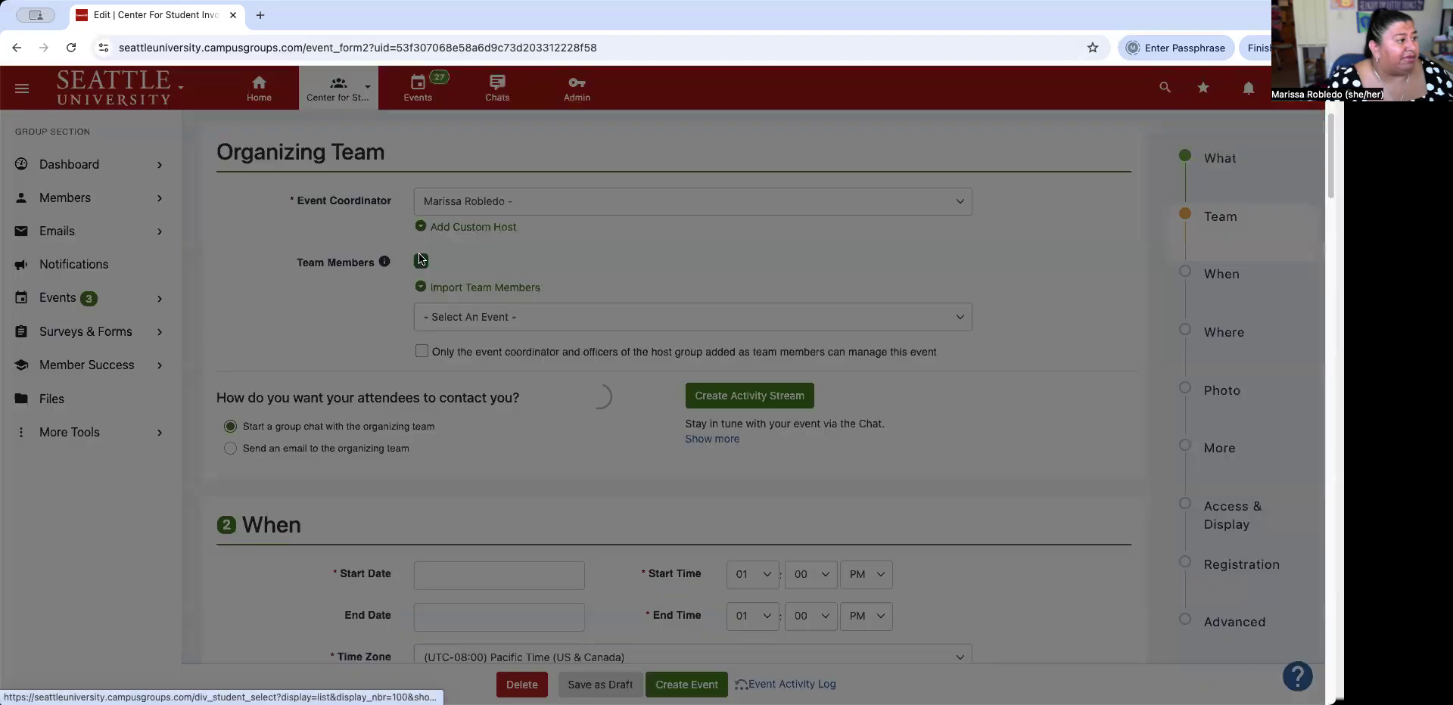
pyautogui.click(833, 249)
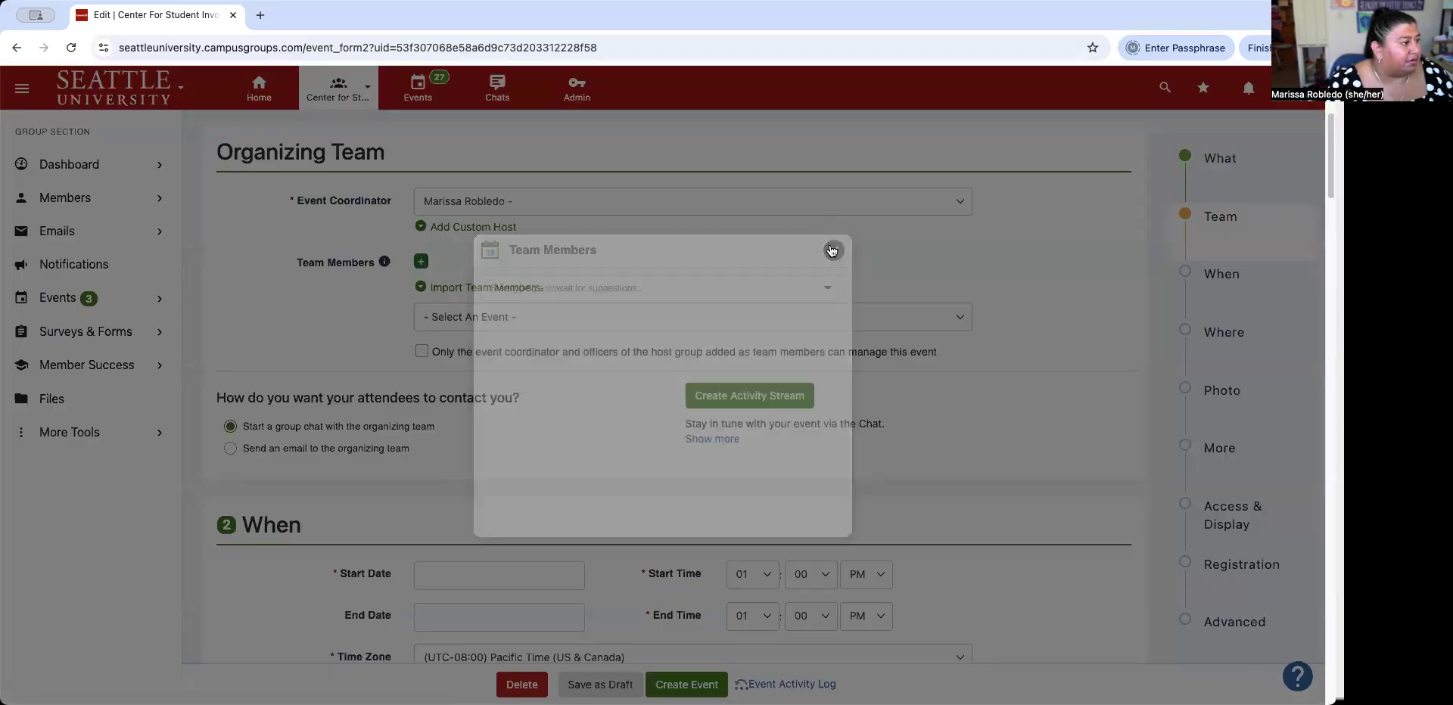
pyautogui.click(422, 261)
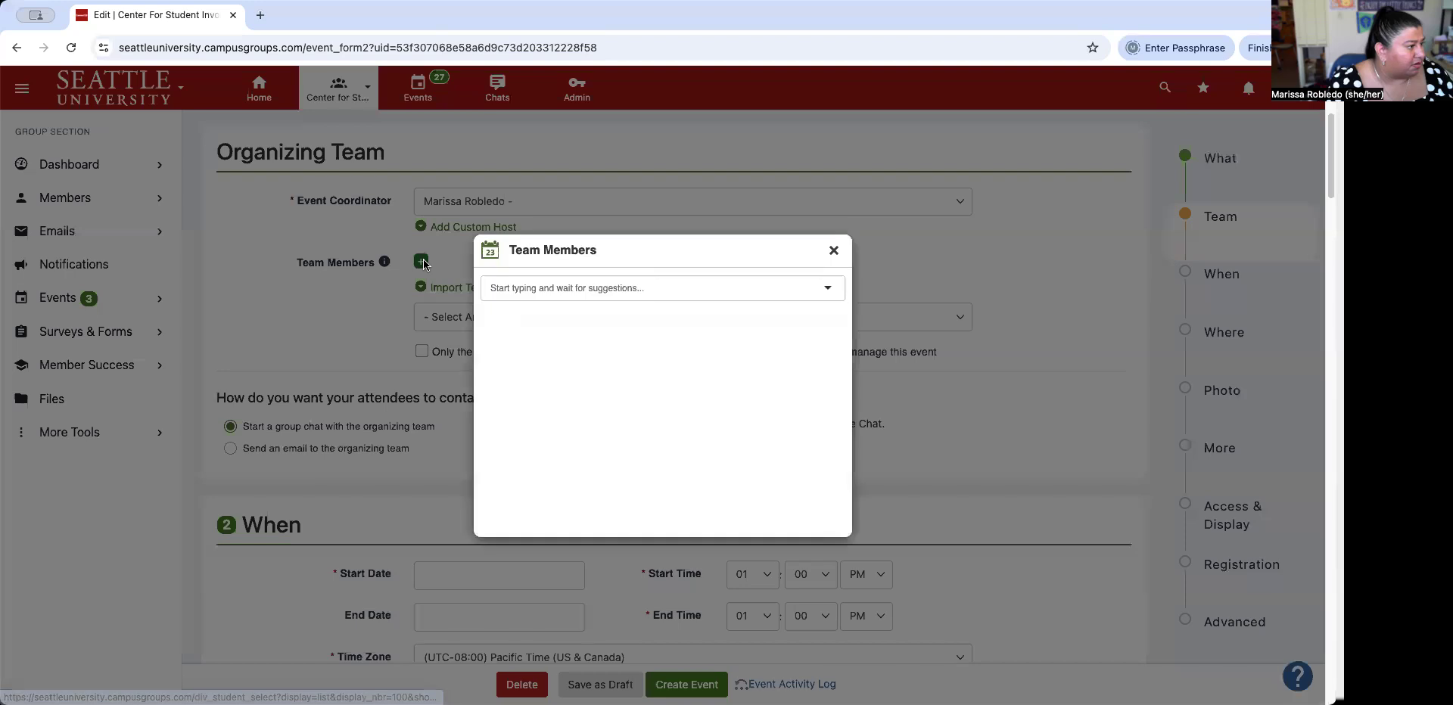
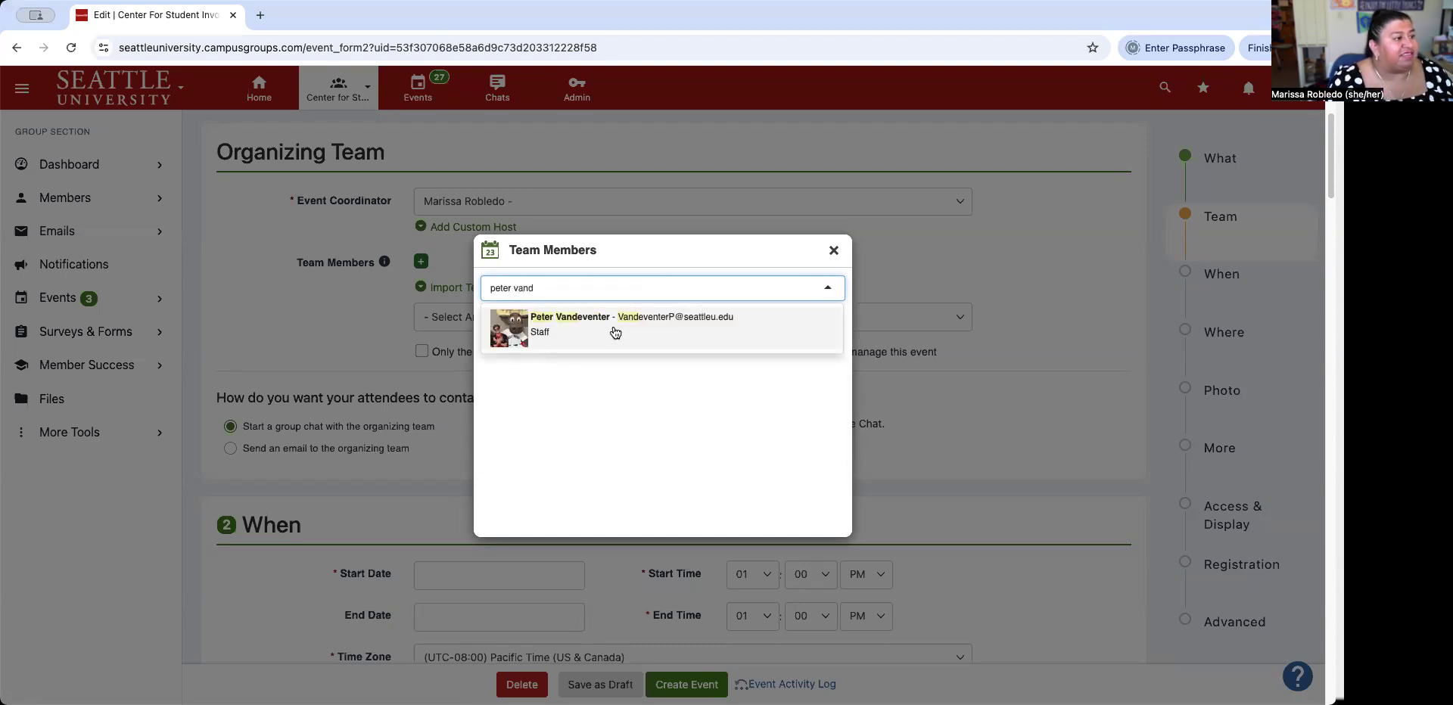
pyautogui.click(614, 333)
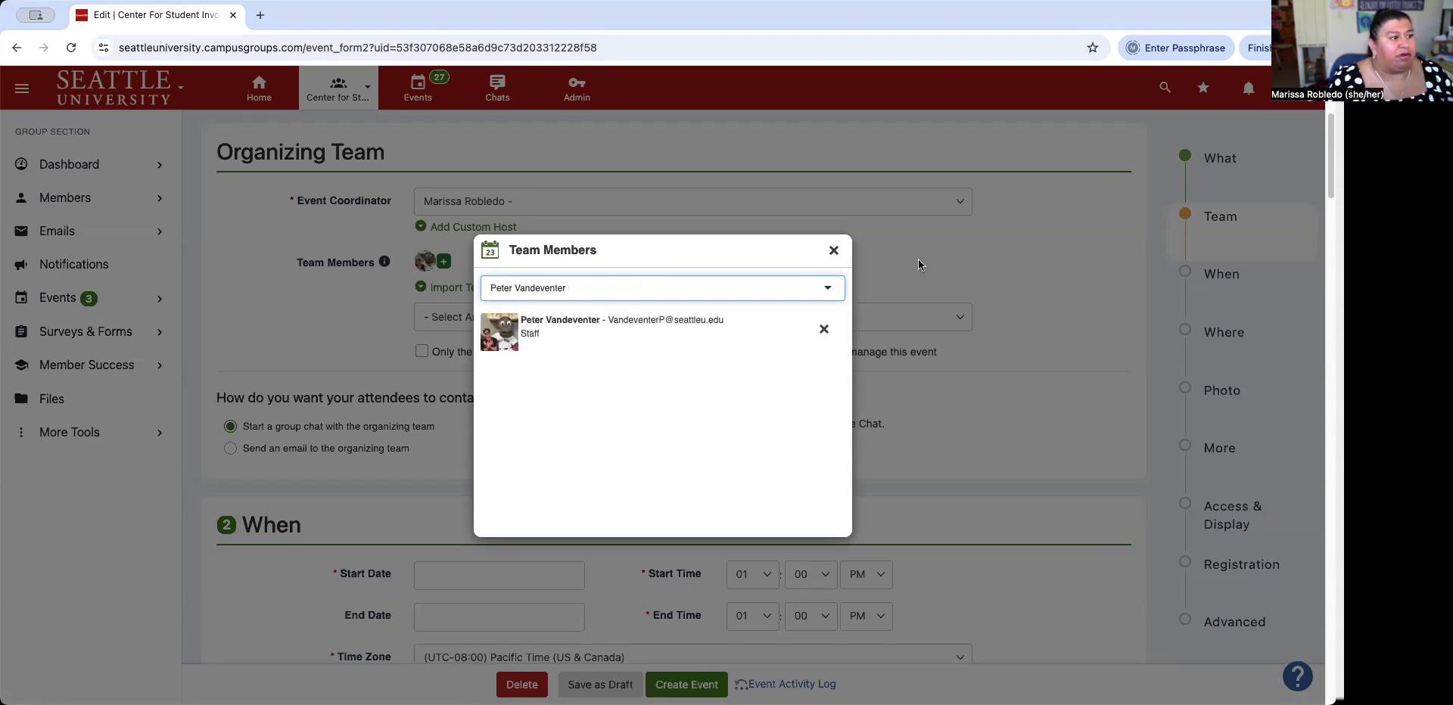
pyautogui.click(918, 260)
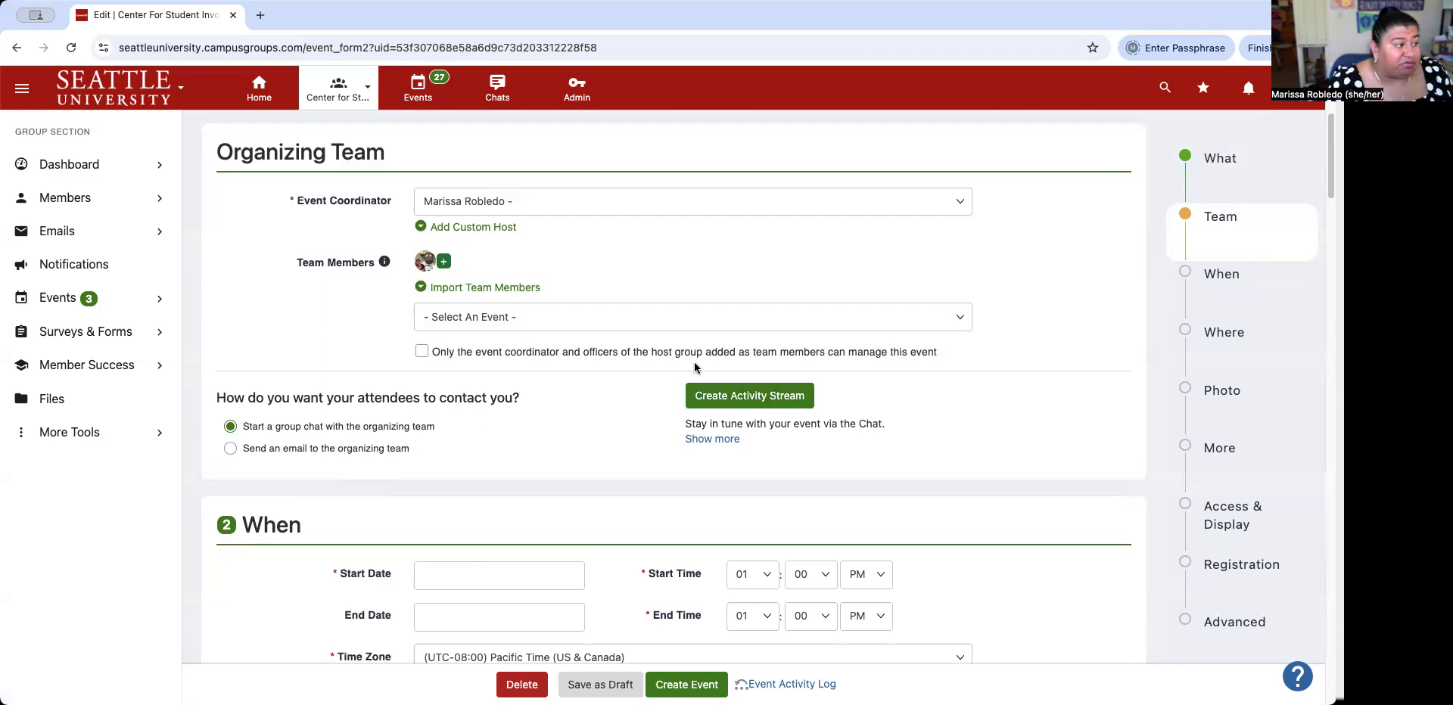
# Set the event's start date to 3 November 2025.
pyautogui.scroll(-3, 409, 393)
pyautogui.click(436, 364)
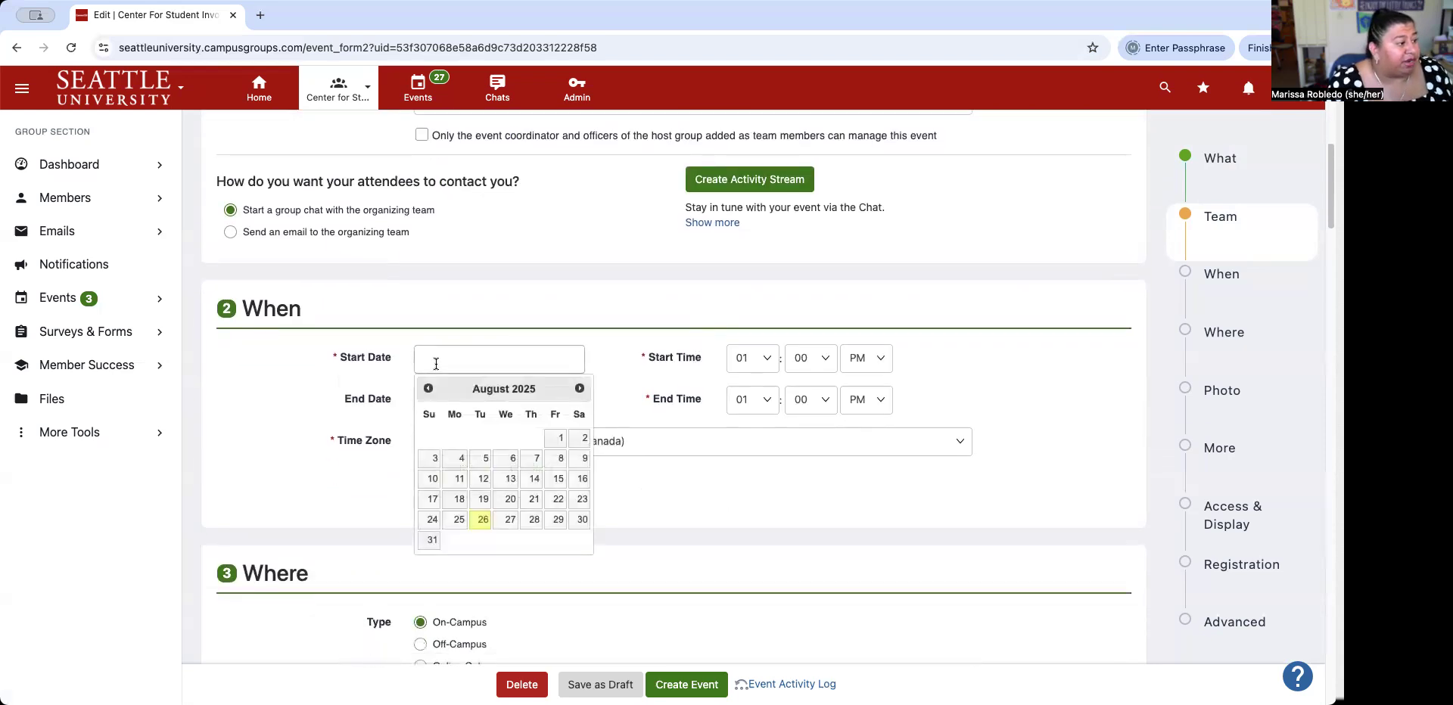
pyautogui.click(580, 389)
pyautogui.click(581, 389)
pyautogui.click(580, 389)
pyautogui.click(458, 458)
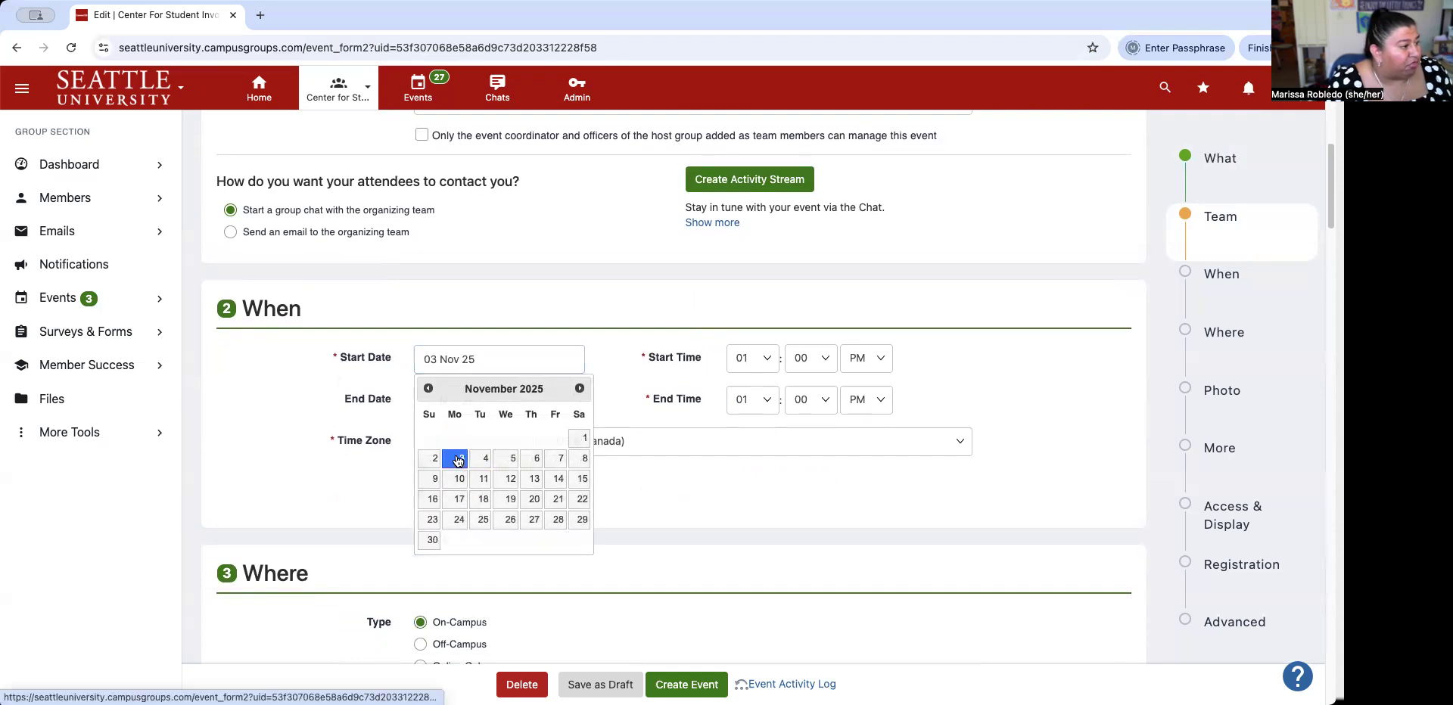
# Set the start time to 04:00 PM and the end time to 06:30 PM.
pyautogui.click(762, 357)
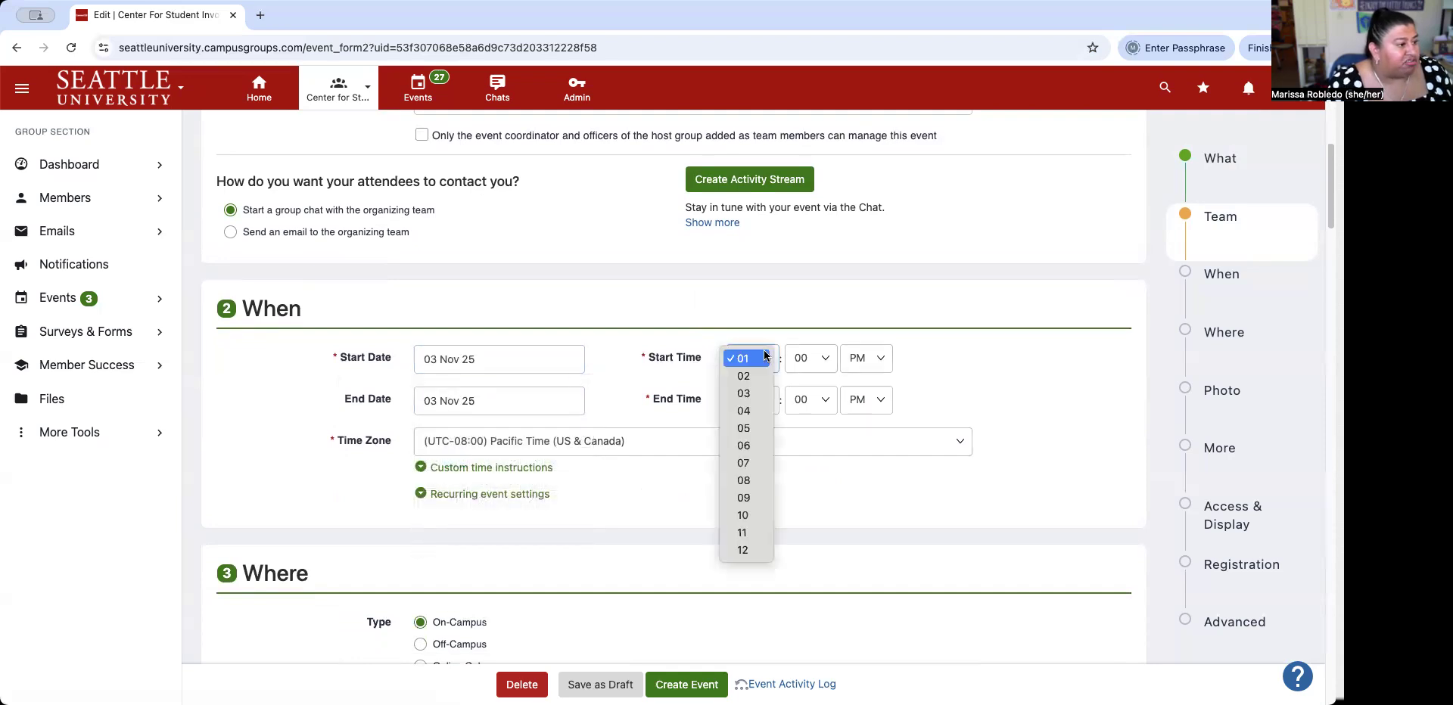
pyautogui.click(760, 410)
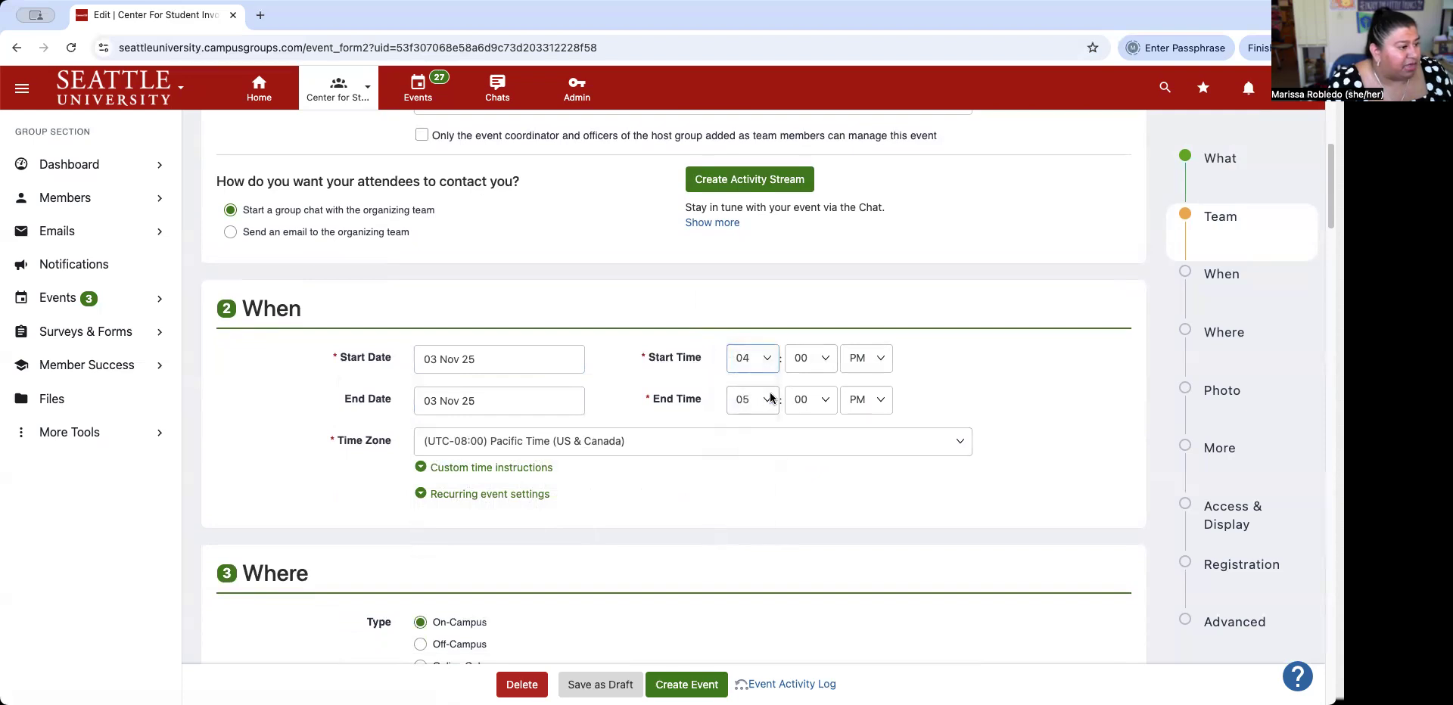
pyautogui.click(765, 405)
pyautogui.click(753, 418)
pyautogui.click(839, 402)
pyautogui.click(837, 403)
pyautogui.click(825, 400)
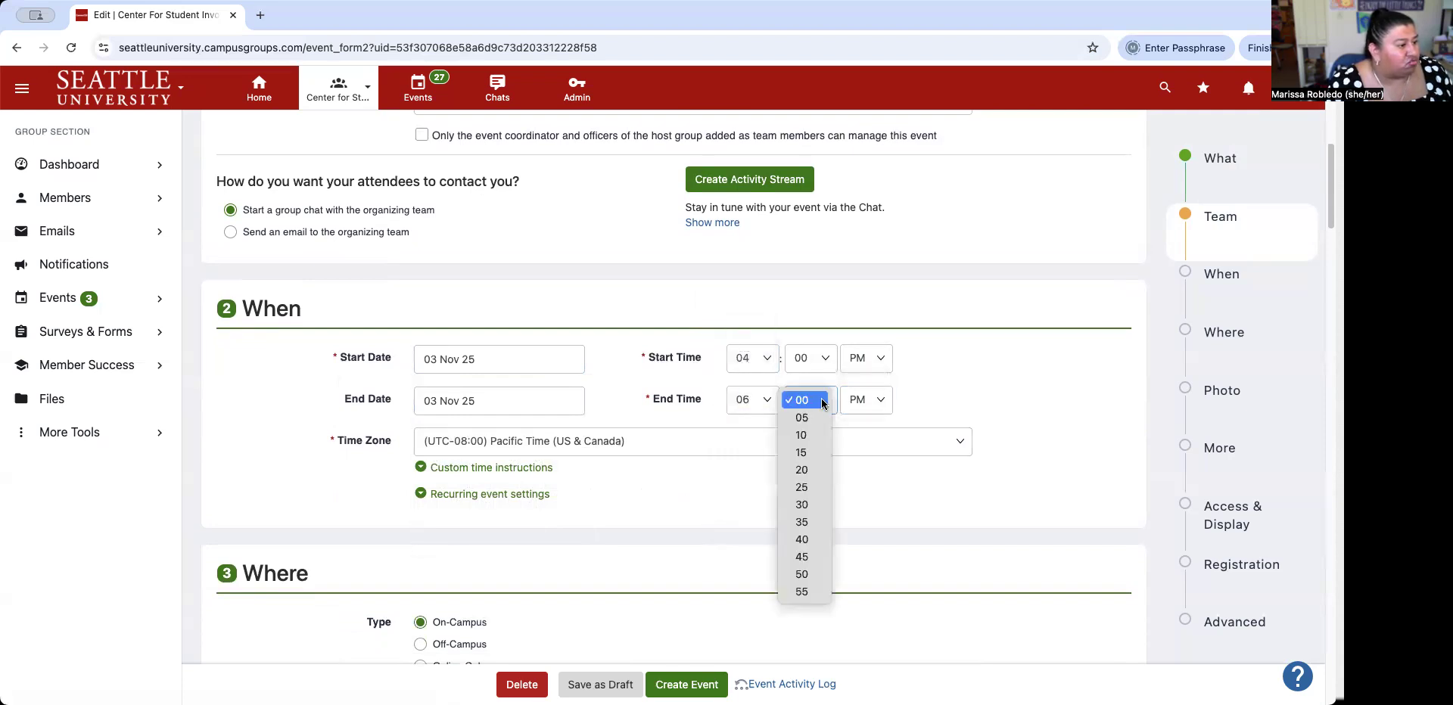
pyautogui.click(799, 504)
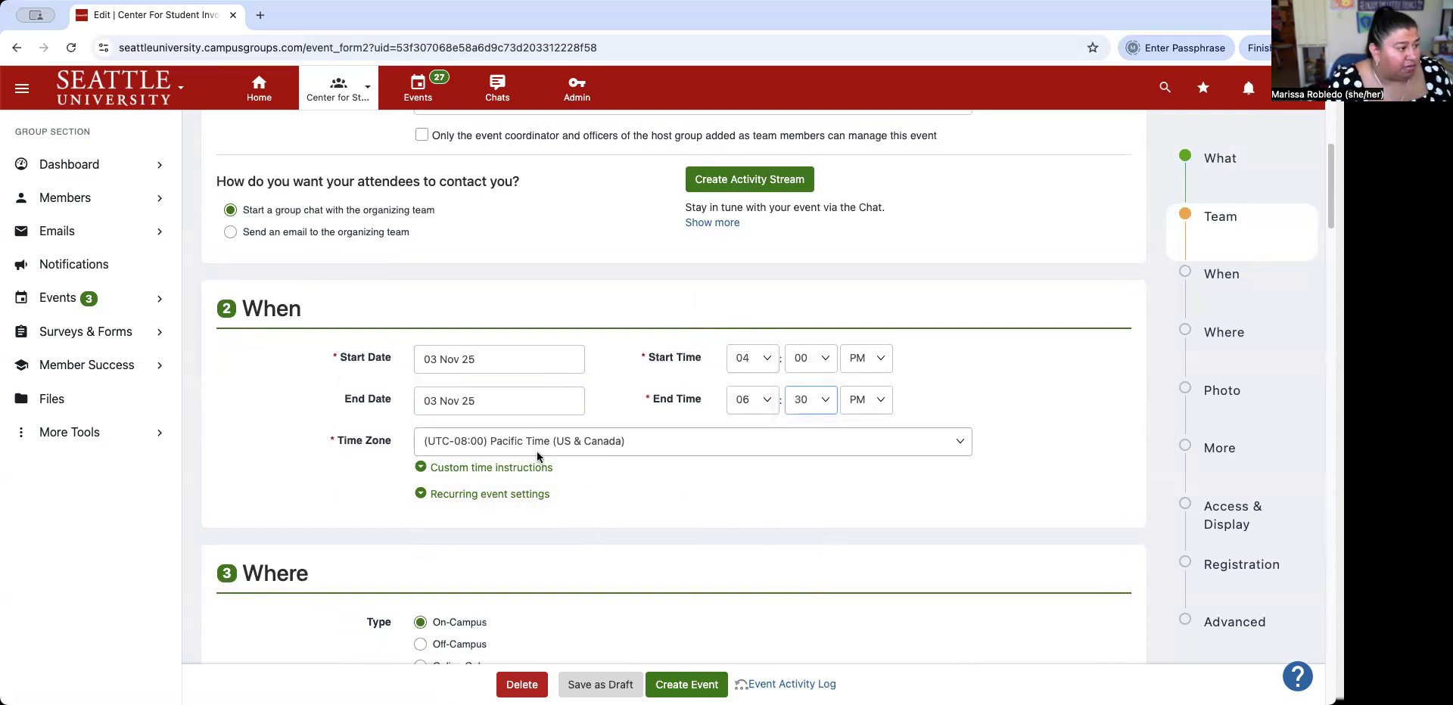
pyautogui.scroll(-3, 703, 431)
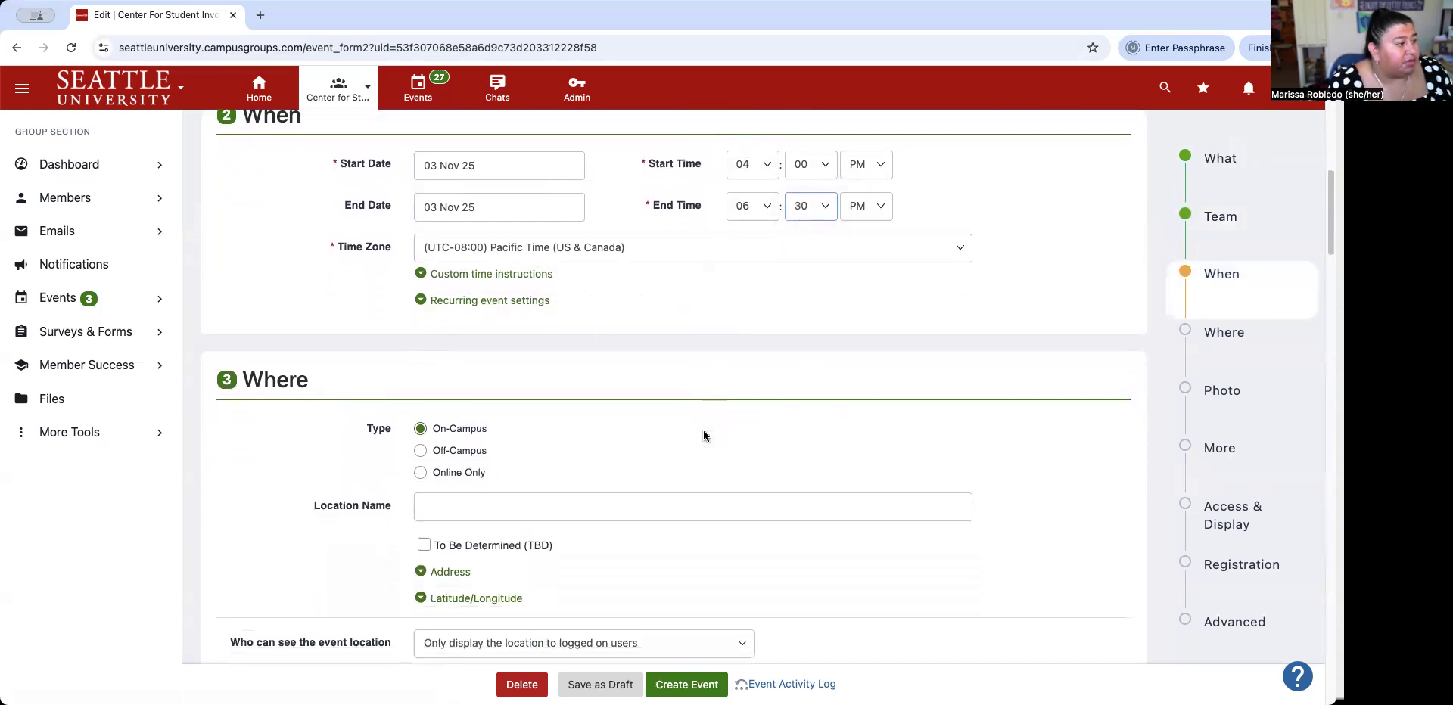
# Enter Quad as the location name and scroll down to Photo & Flyer.
pyautogui.click(464, 459)
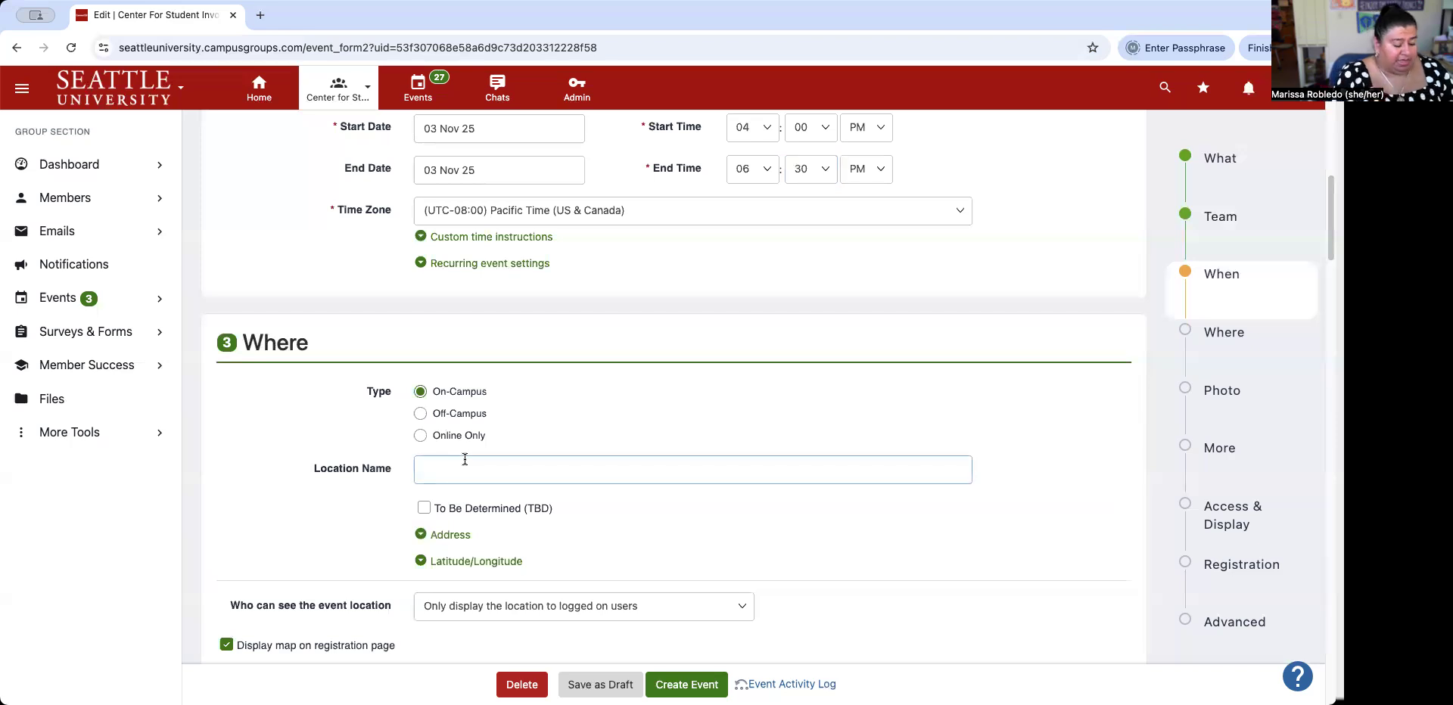
pyautogui.write('Quad')
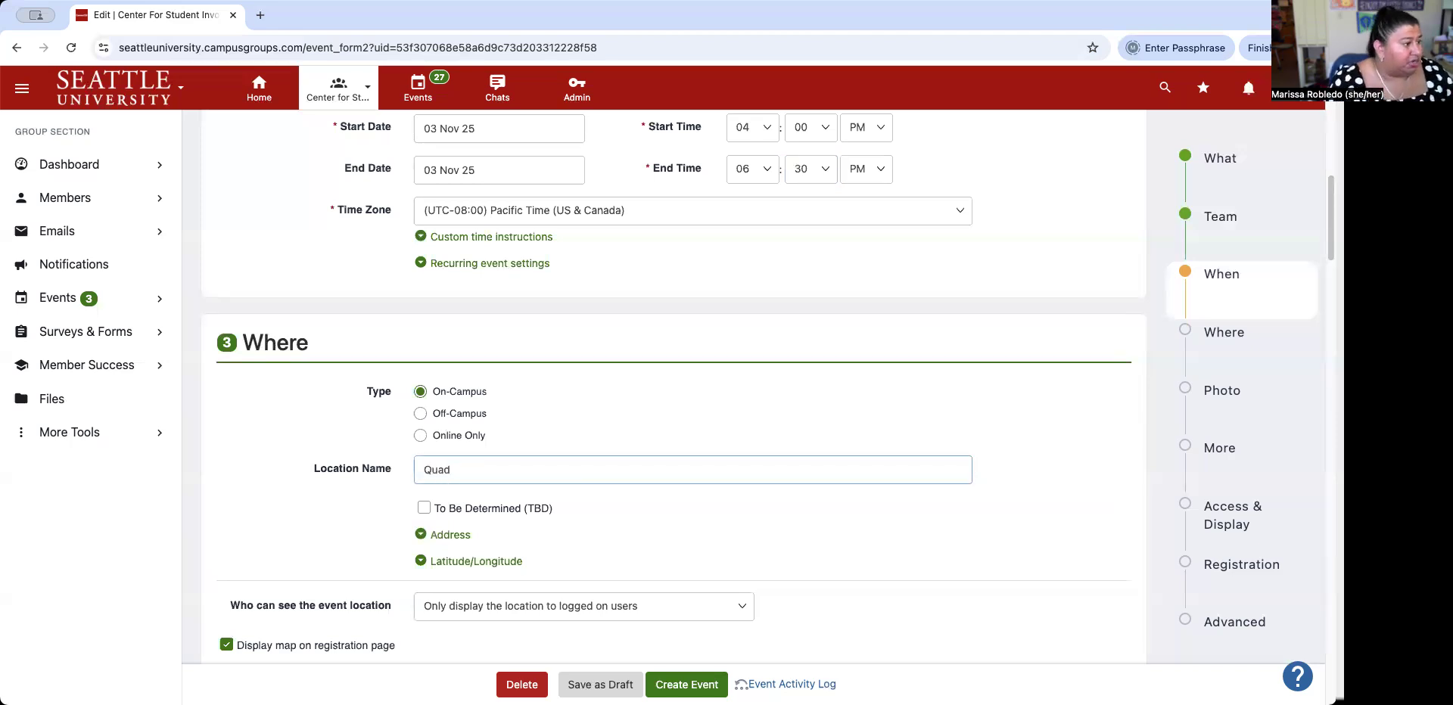
pyautogui.scroll(-2, 565, 409)
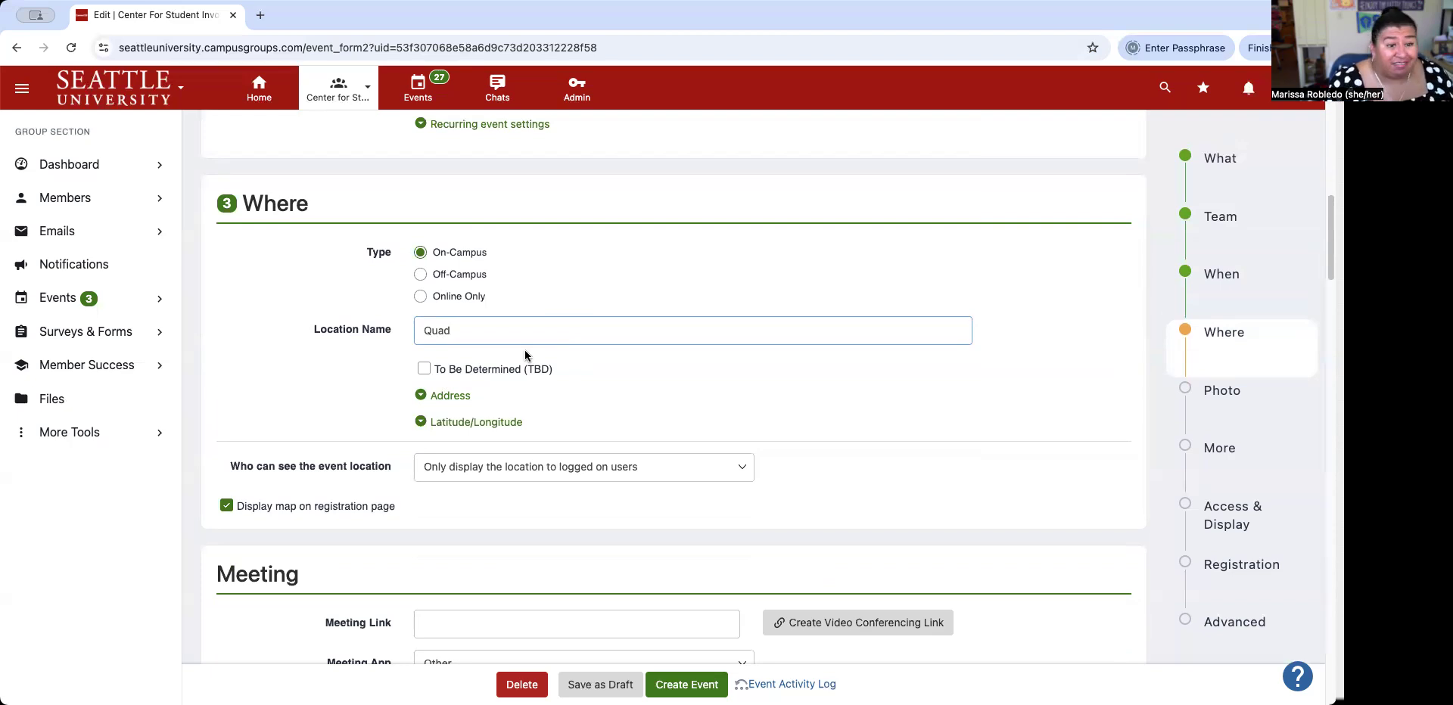
pyautogui.scroll(-3, 484, 353)
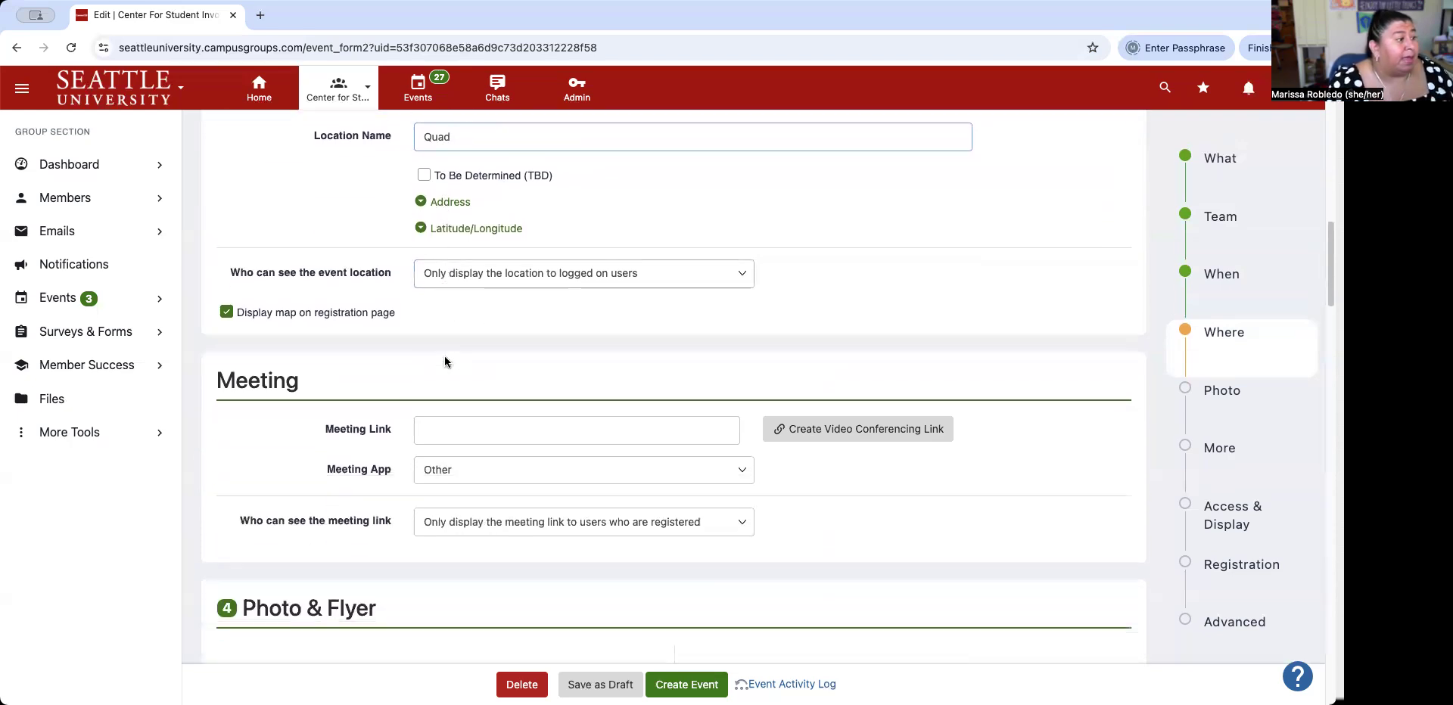
pyautogui.scroll(-1, 315, 371)
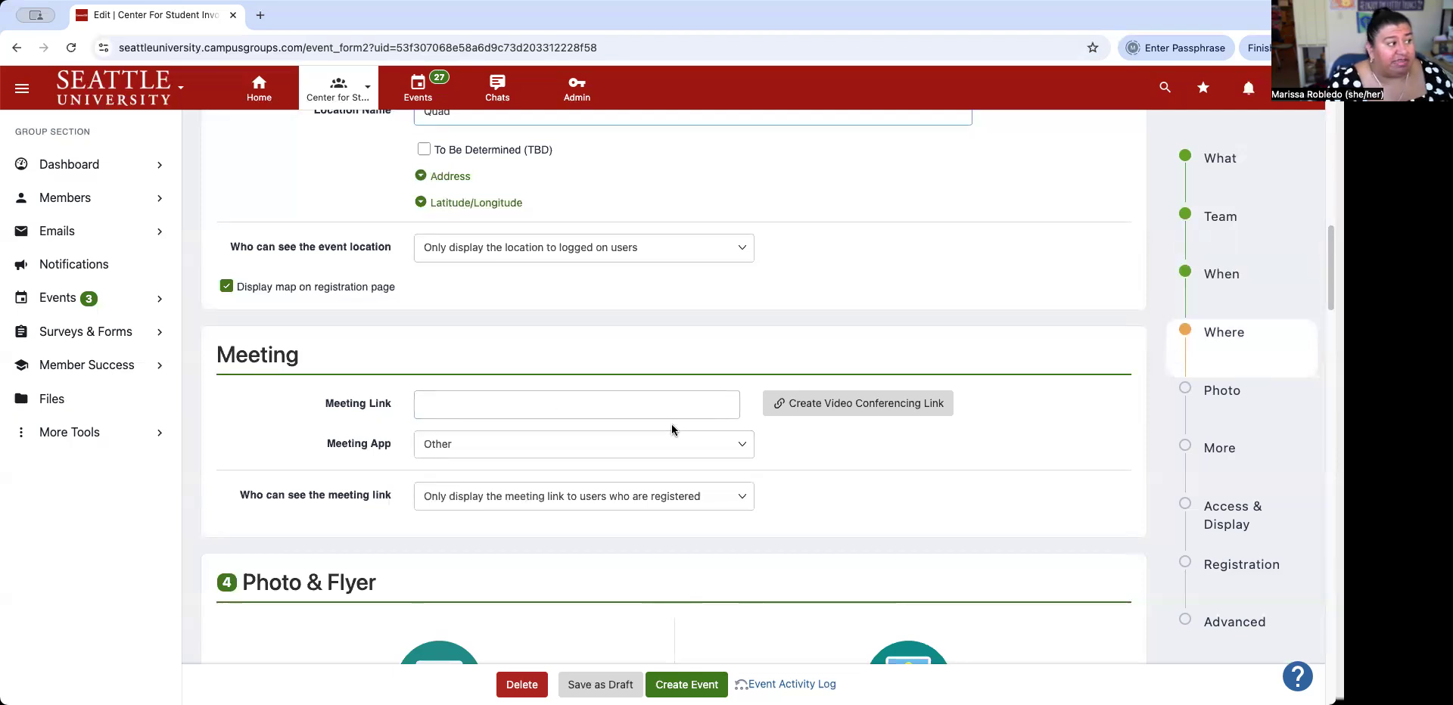
pyautogui.scroll(-3, 610, 445)
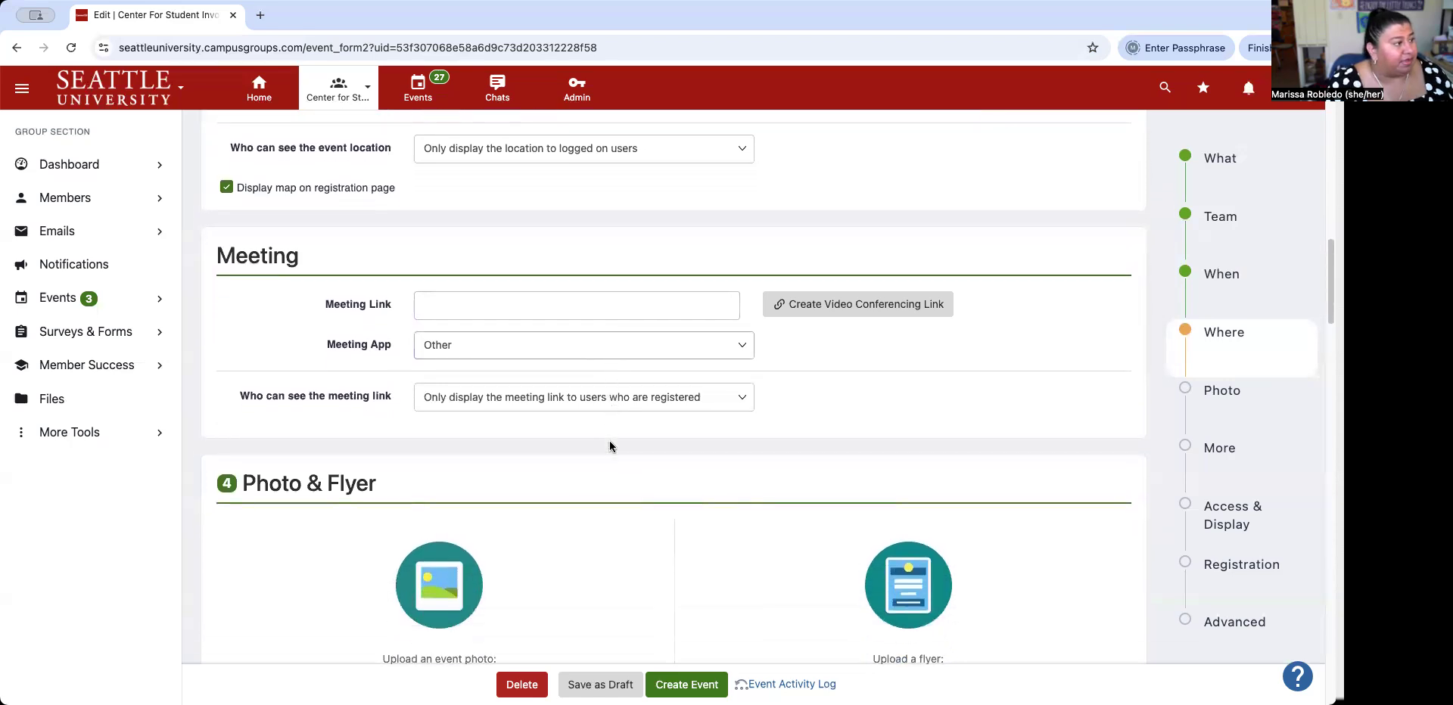
pyautogui.scroll(-3, 610, 446)
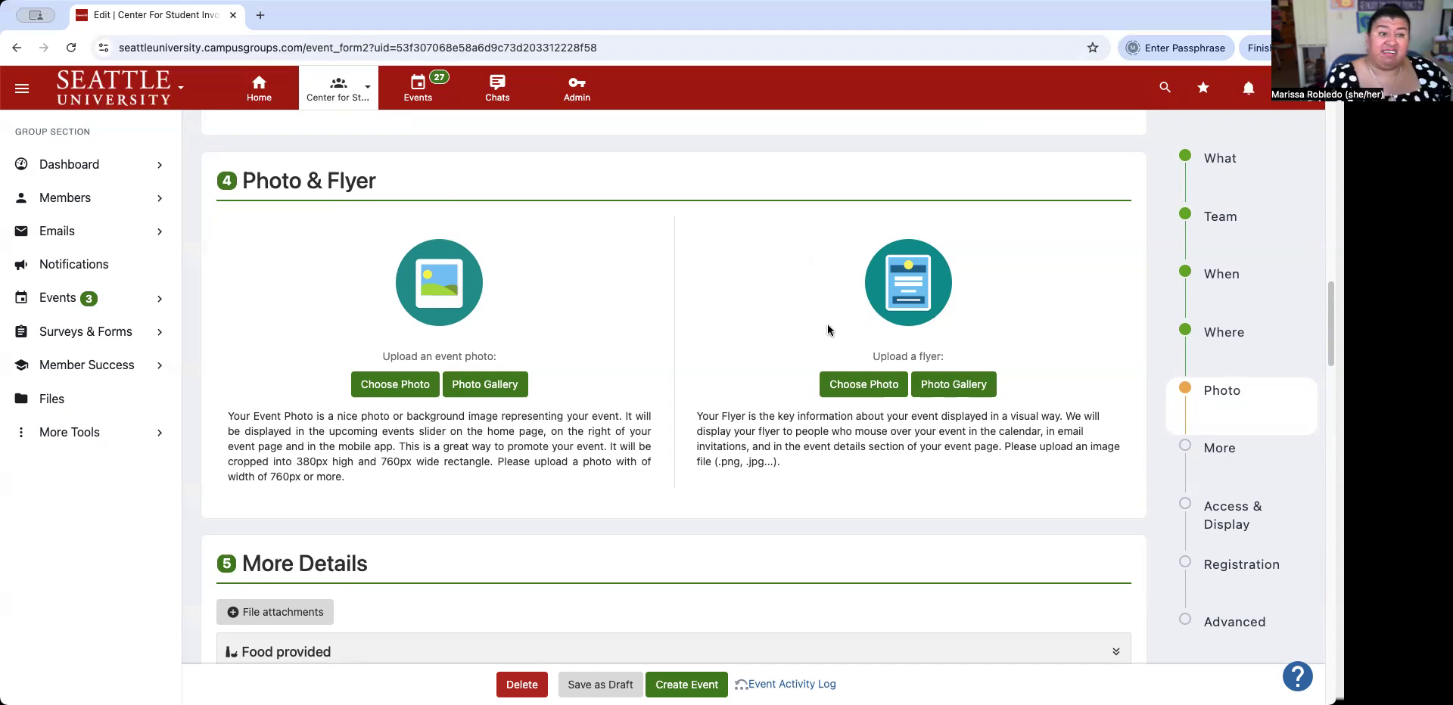
pyautogui.scroll(-3, 881, 333)
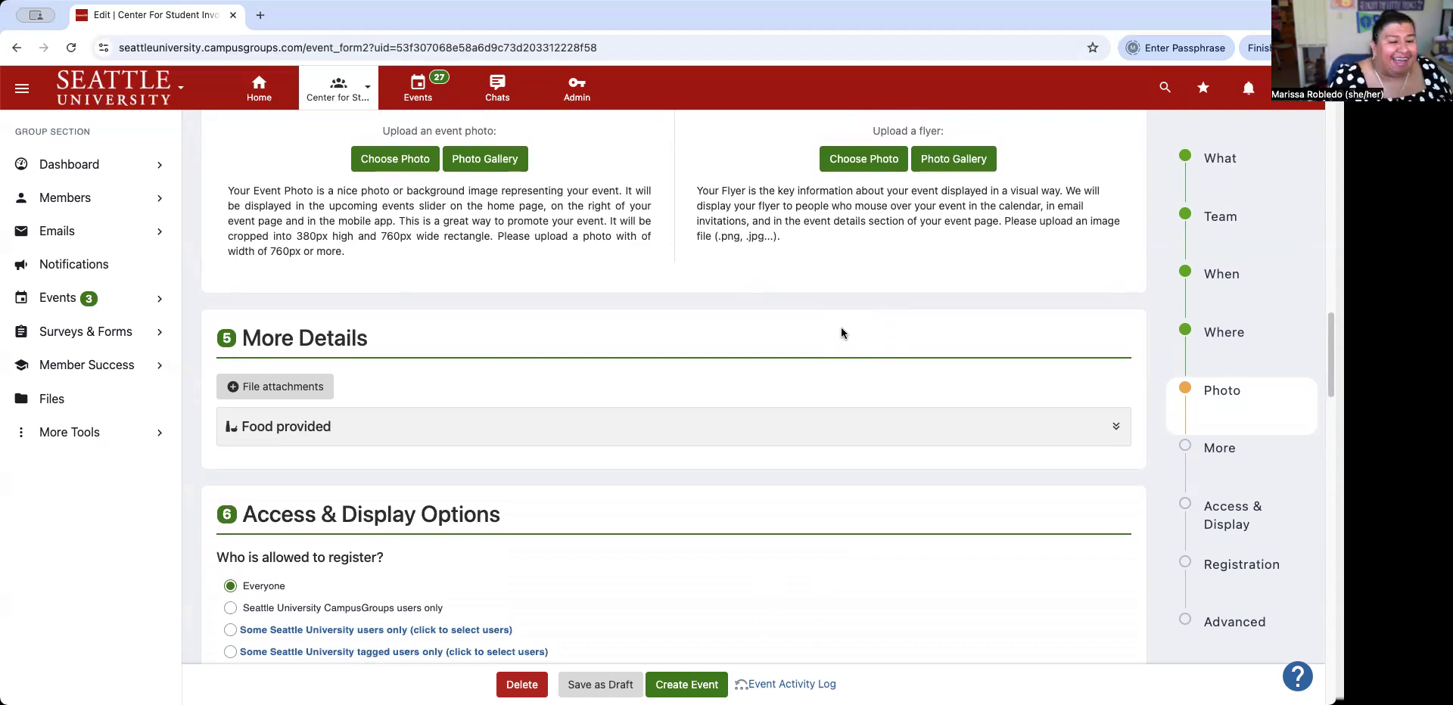
# Mark Food Provided, described as "s'mores - vegan and gluten free options available.".
pyautogui.click(878, 421)
pyautogui.click(424, 466)
pyautogui.click(496, 518)
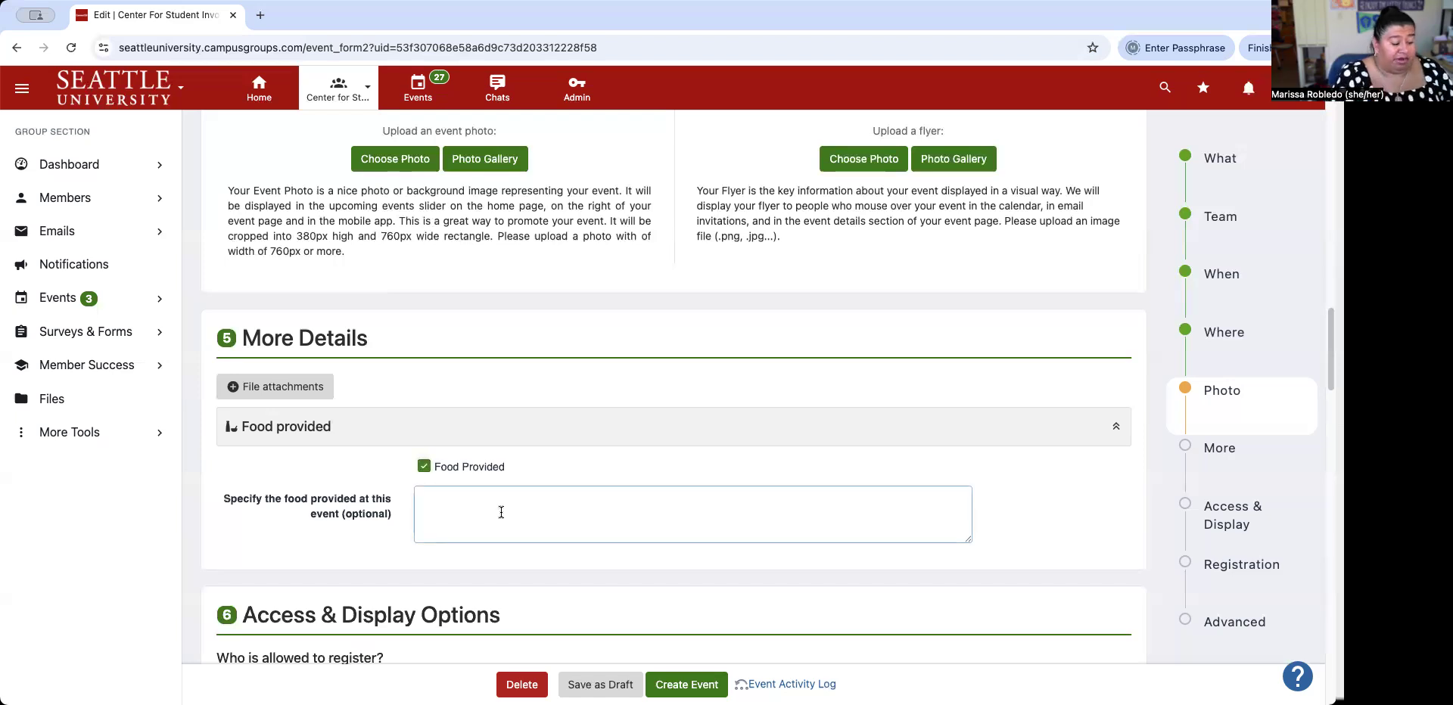
pyautogui.write("s'mores")
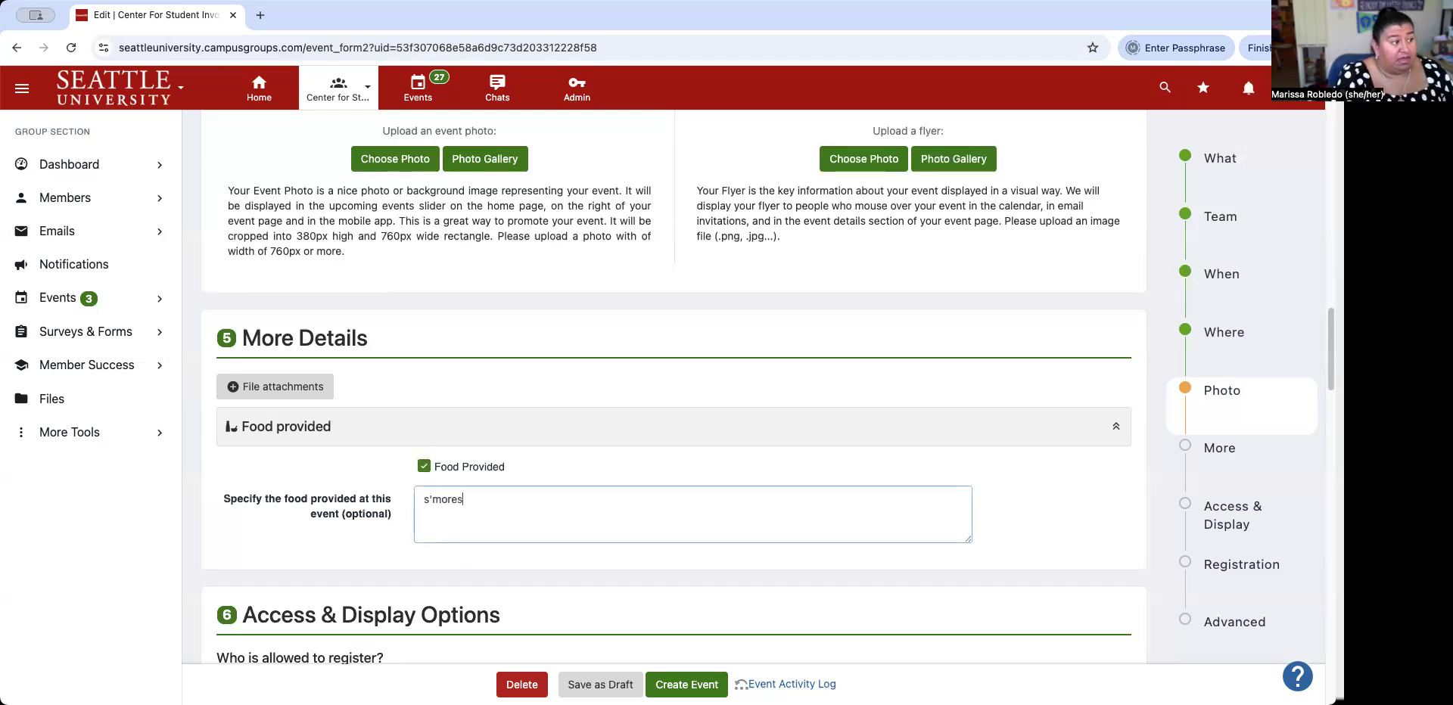
pyautogui.write('vegan')
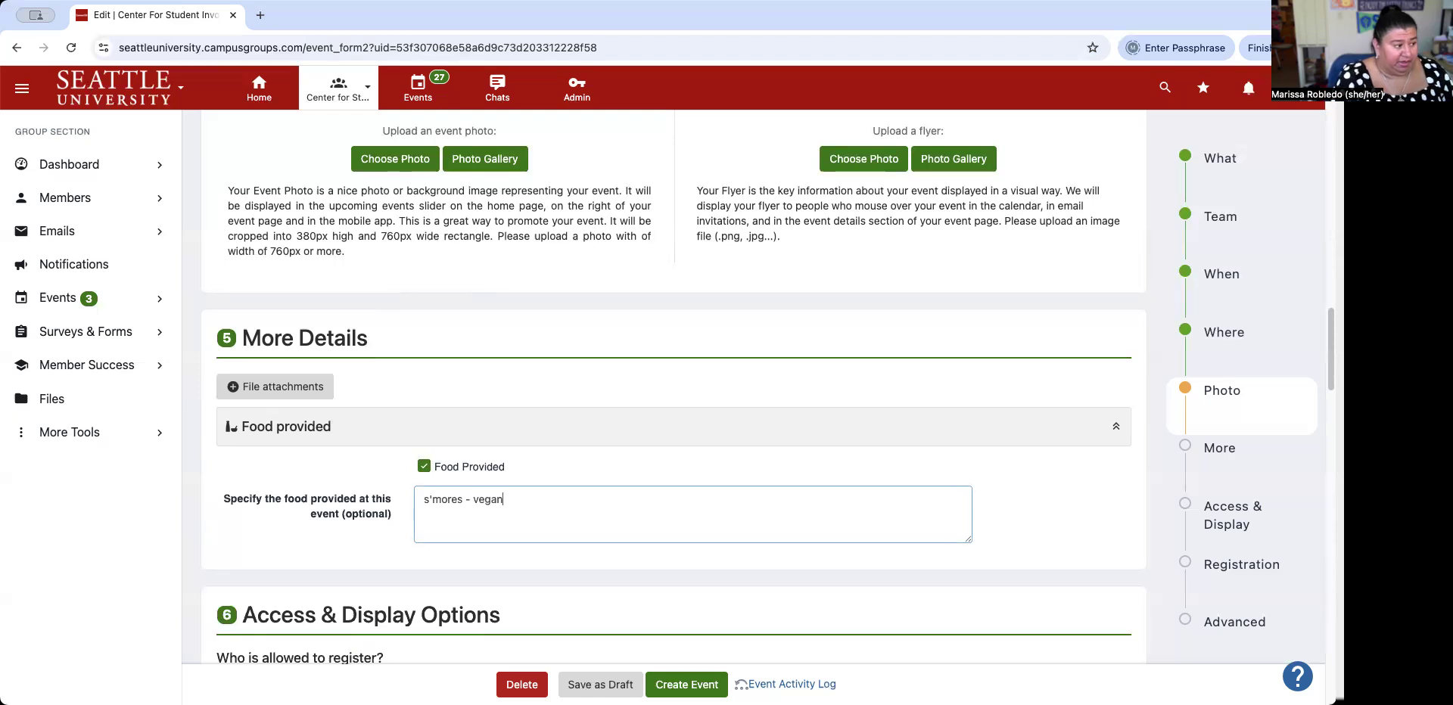
pyautogui.press('BackSpace')
pyautogui.press('BackSpace')
pyautogui.press('BackSpace')
pyautogui.press('BackSpace')
pyautogui.press('BackSpace')
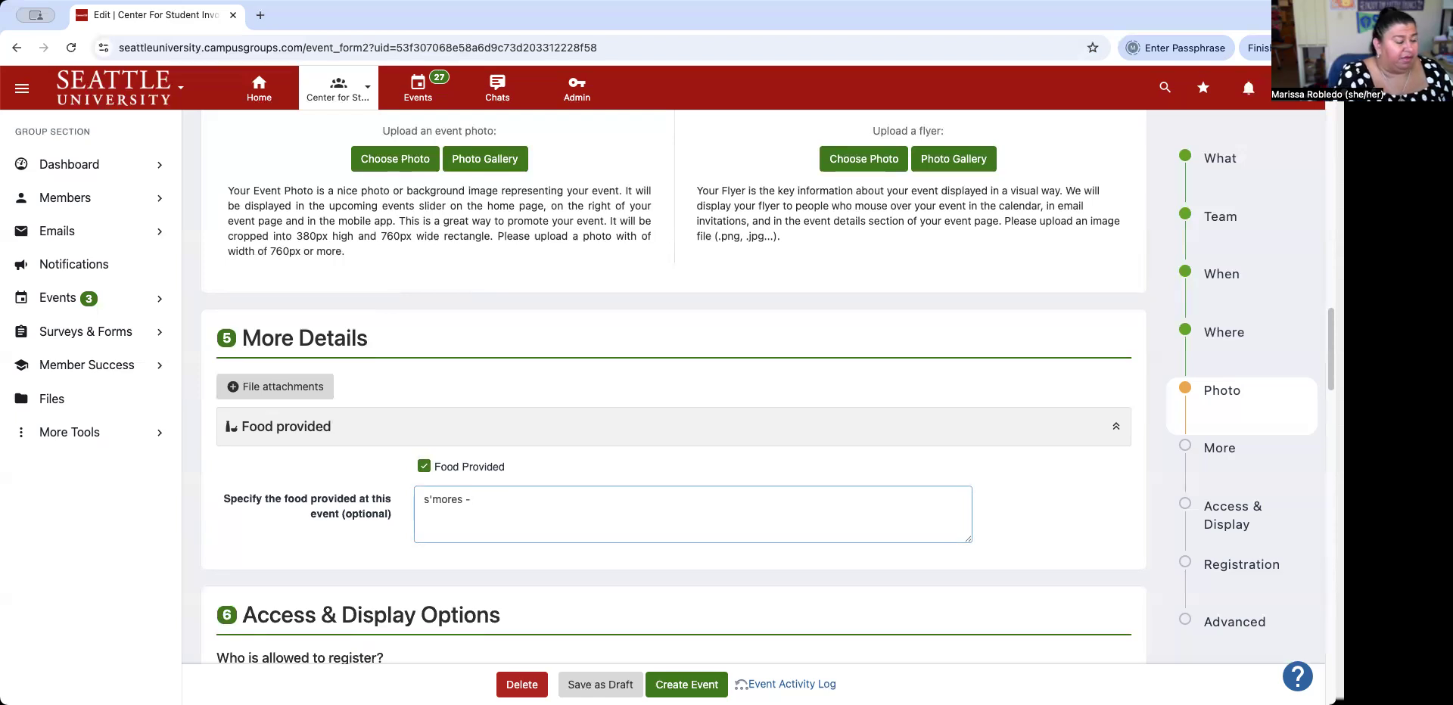
pyautogui.write('vegan,')
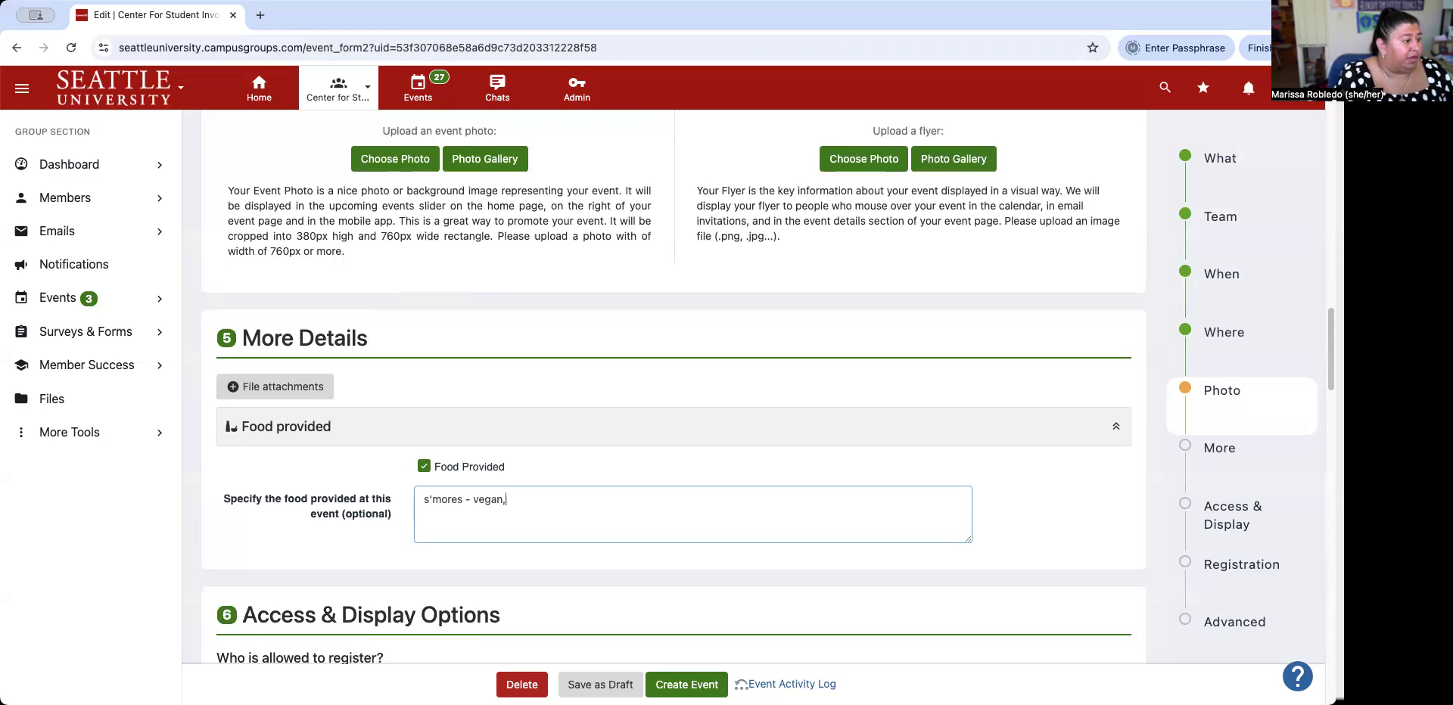
pyautogui.press('BackSpace')
pyautogui.write('and gluten')
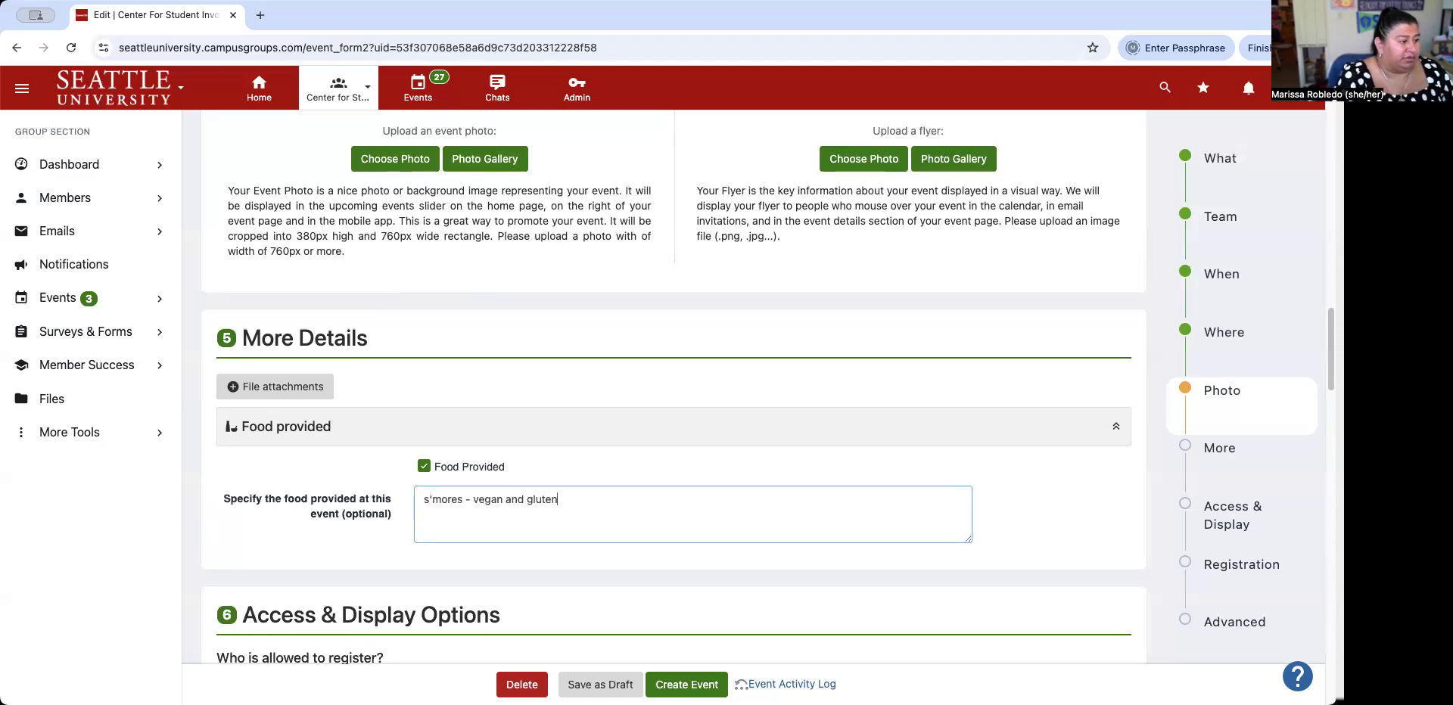
pyautogui.write(' free options avaialble.')
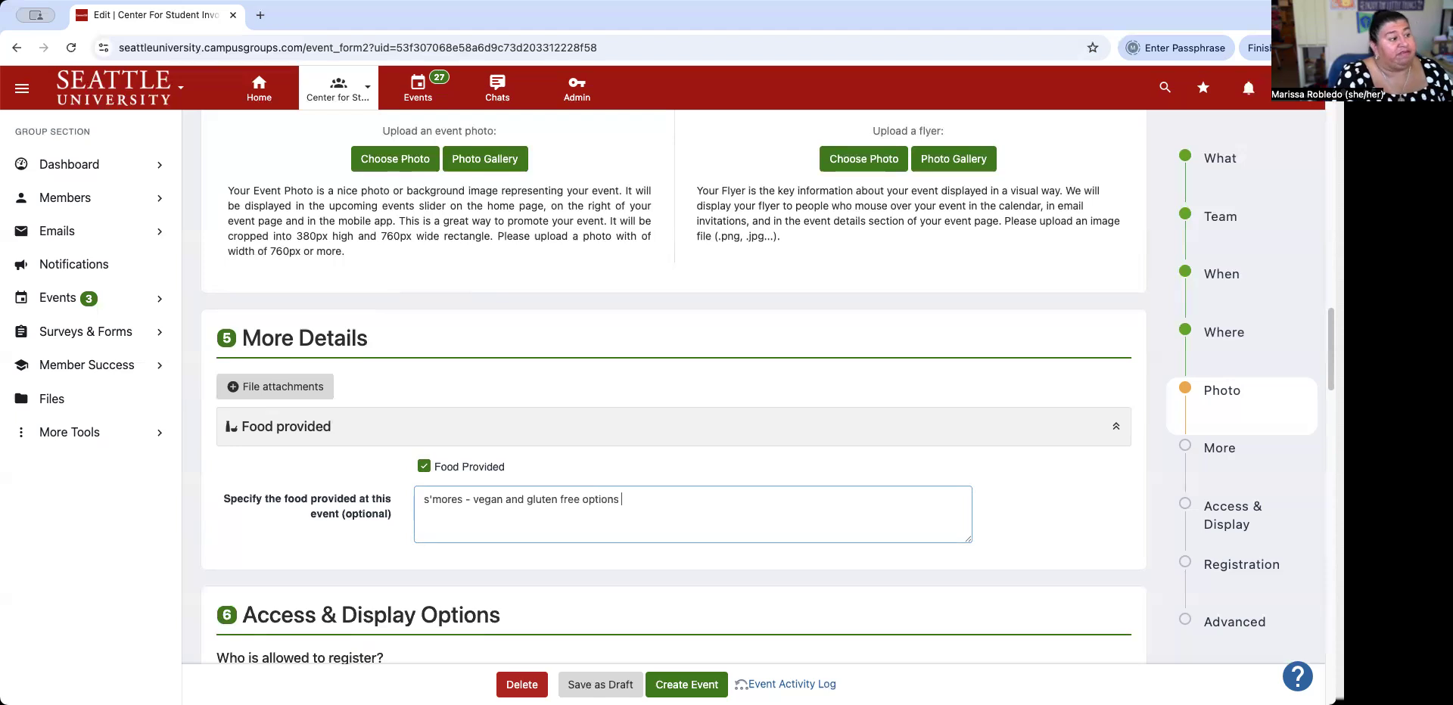
pyautogui.press('BackSpace')
pyautogui.press('BackSpace')
pyautogui.press('BackSpace')
pyautogui.press('BackSpace')
pyautogui.press('BackSpace')
pyautogui.press('BackSpace')
pyautogui.press('BackSpace')
pyautogui.write('lable')
pyautogui.scroll(-5, 516, 493)
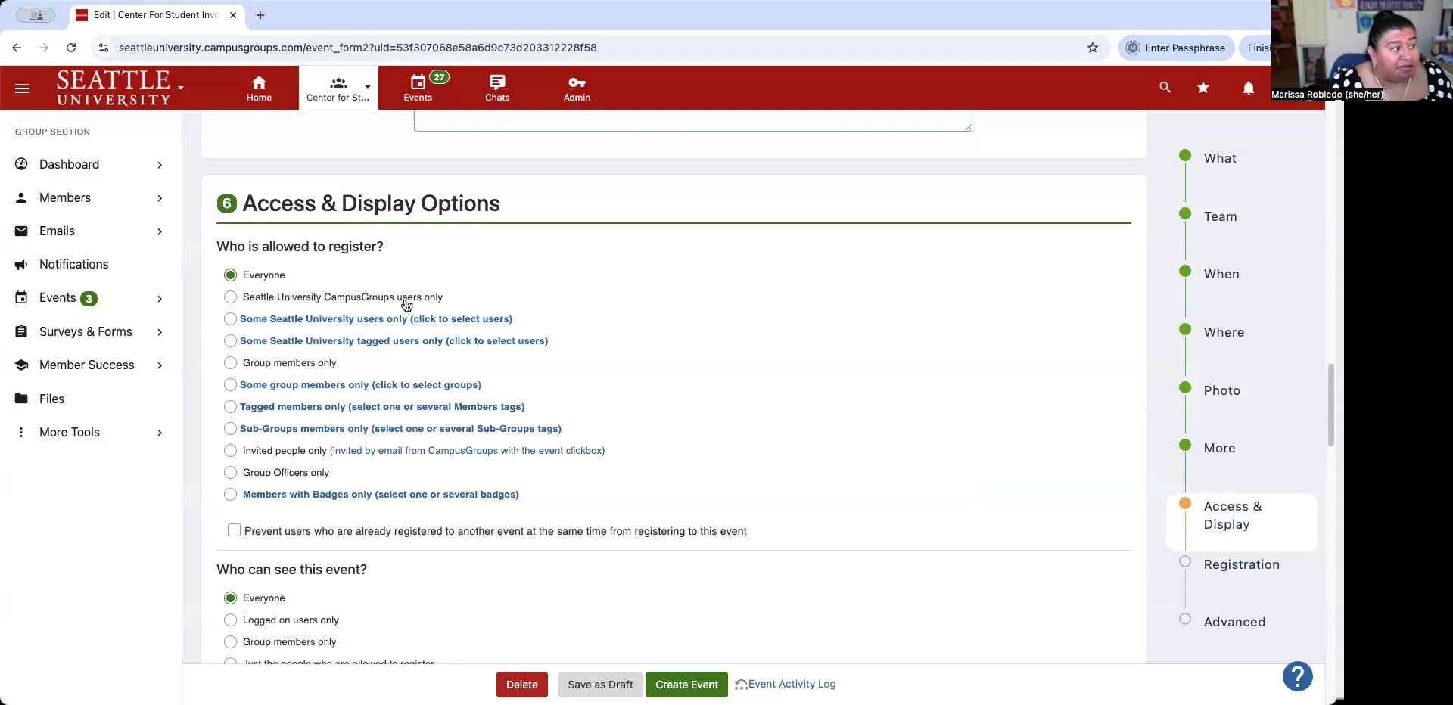
# Restrict who may register for Homecoming to Group members only.
pyautogui.click(231, 297)
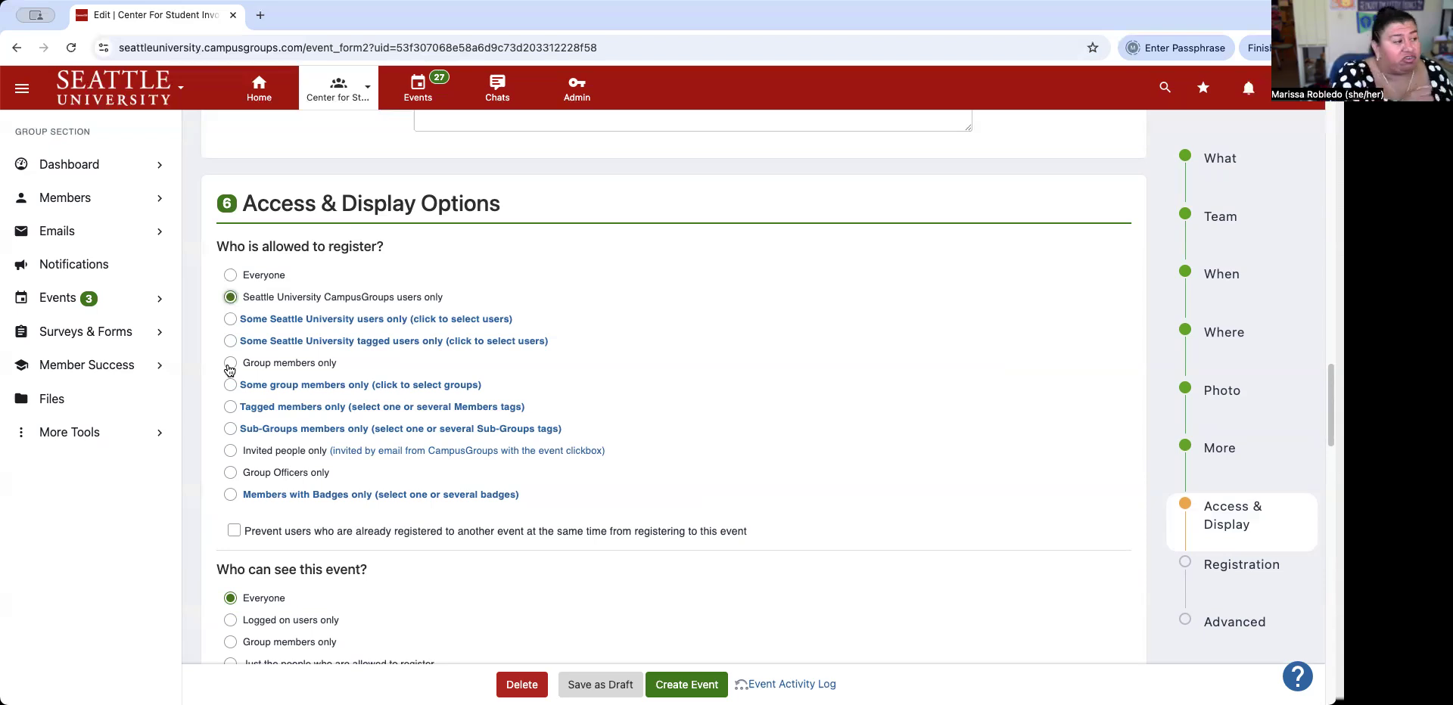
pyautogui.click(230, 365)
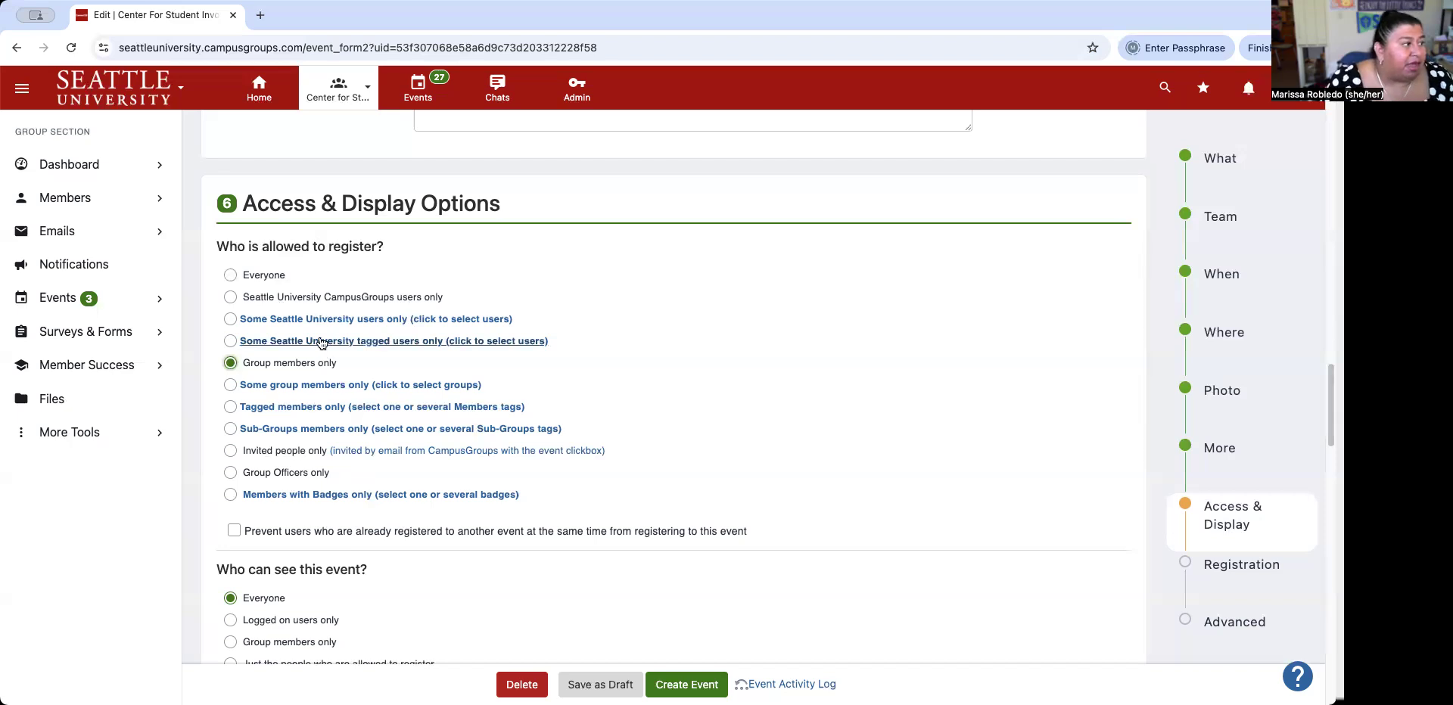
# Set Who is allowed to register back to Everyone and review the visibility options.
pyautogui.click(232, 277)
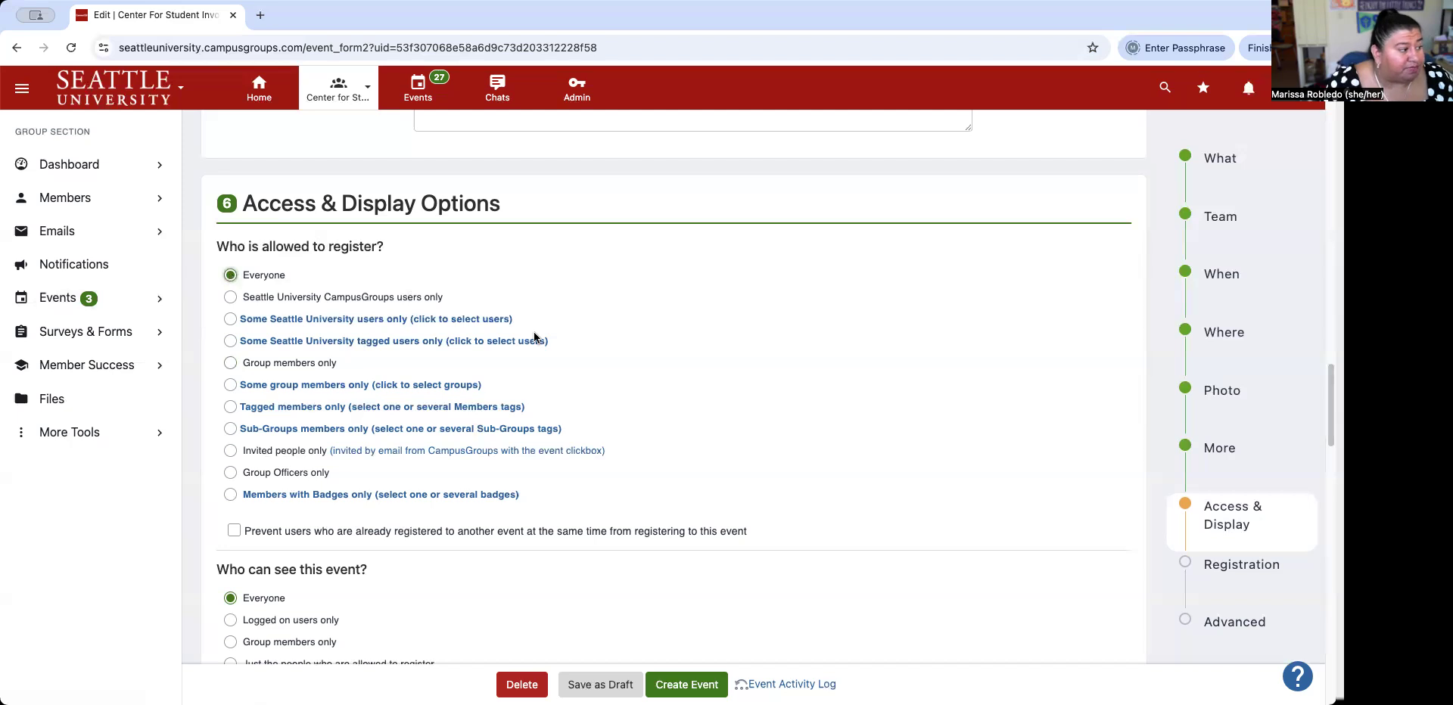
pyautogui.scroll(-1, 533, 336)
pyautogui.scroll(-3, 533, 337)
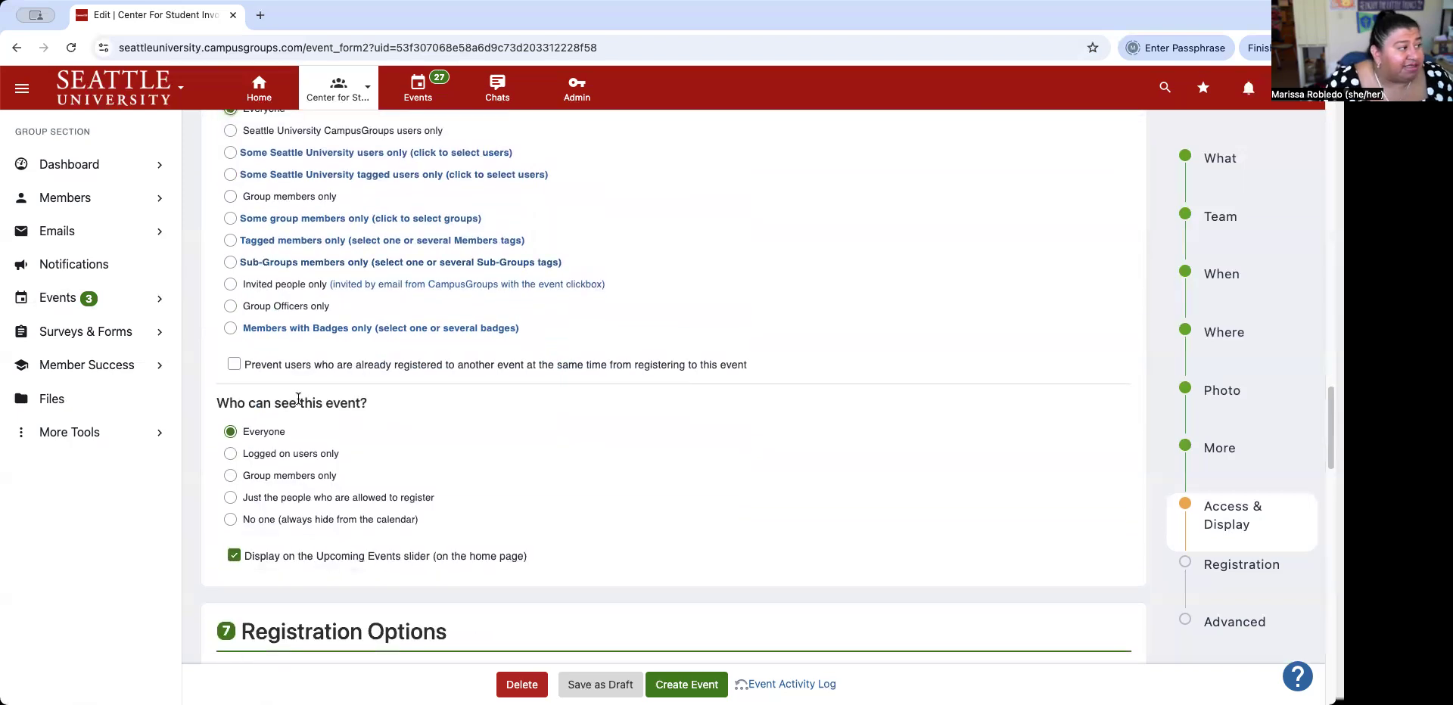
pyautogui.scroll(1, 465, 368)
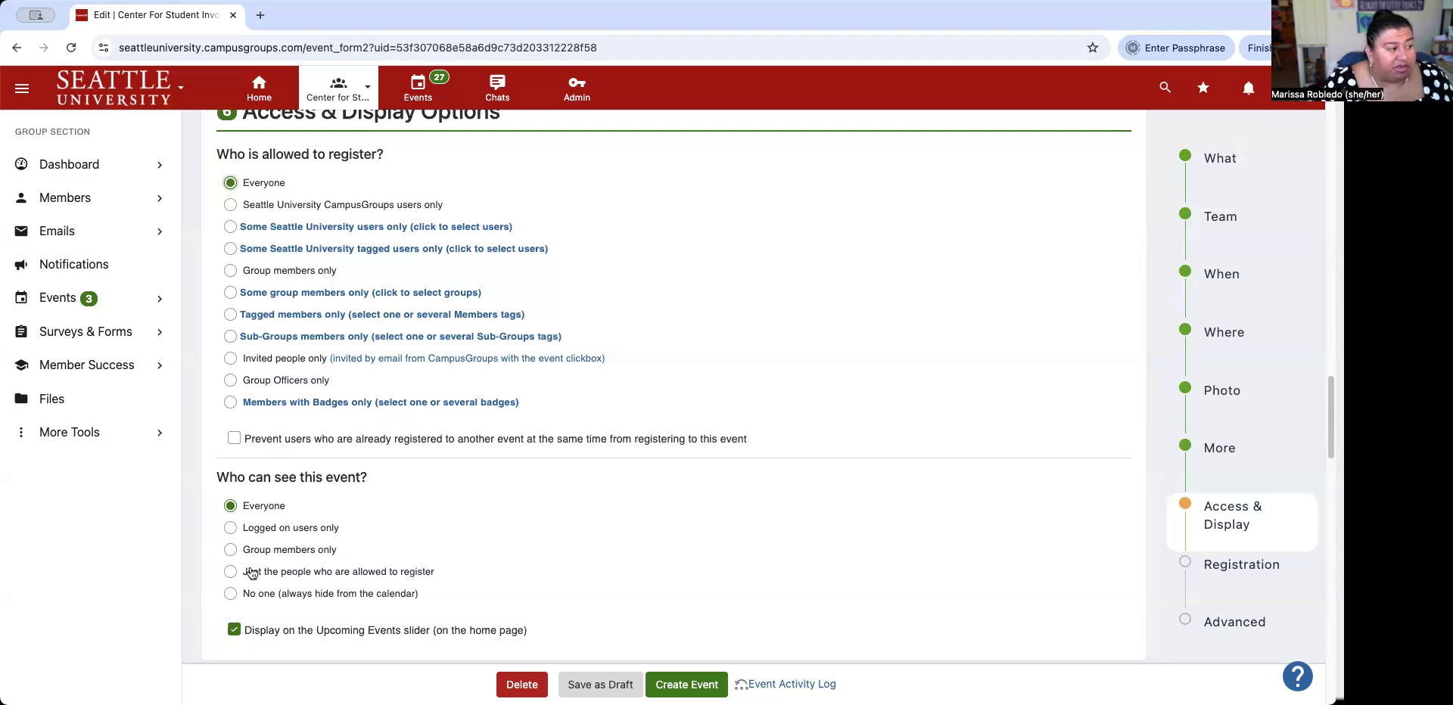
pyautogui.scroll(-1, 489, 546)
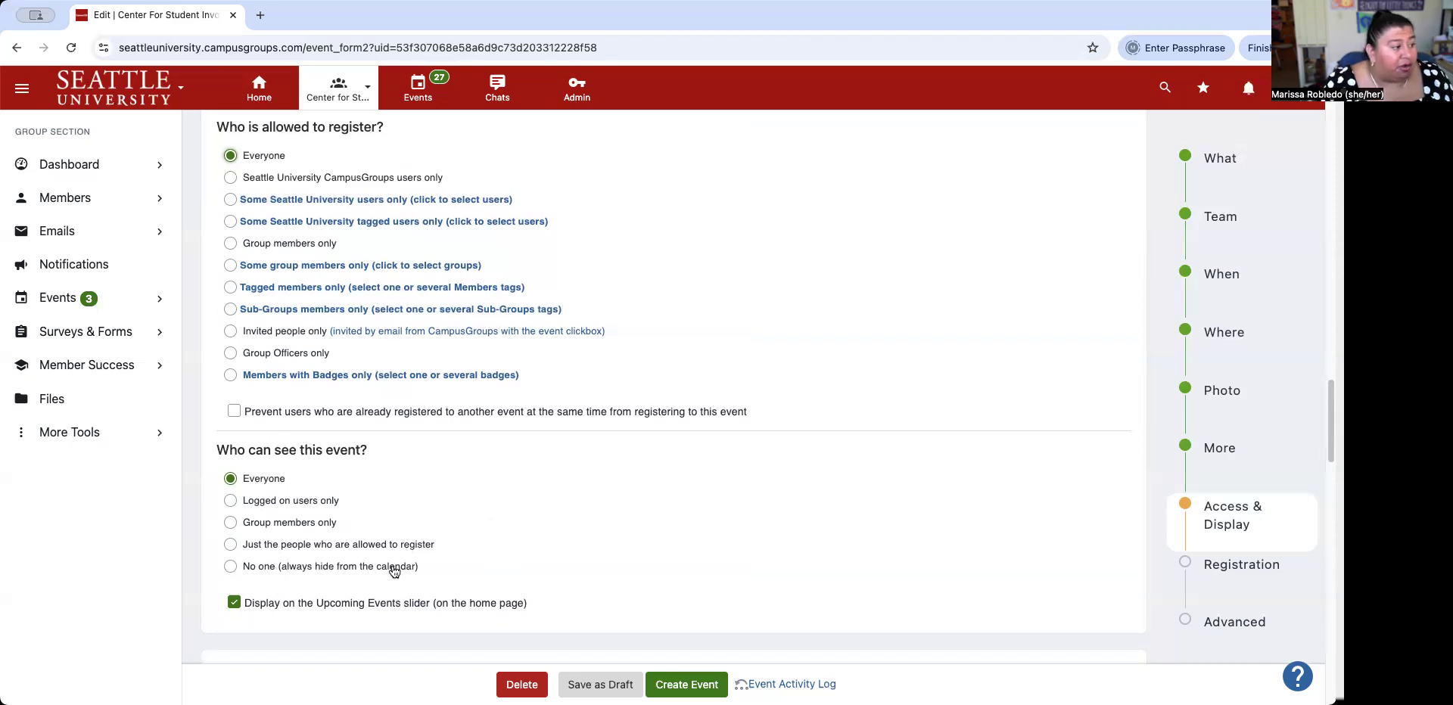
pyautogui.scroll(-5, 553, 508)
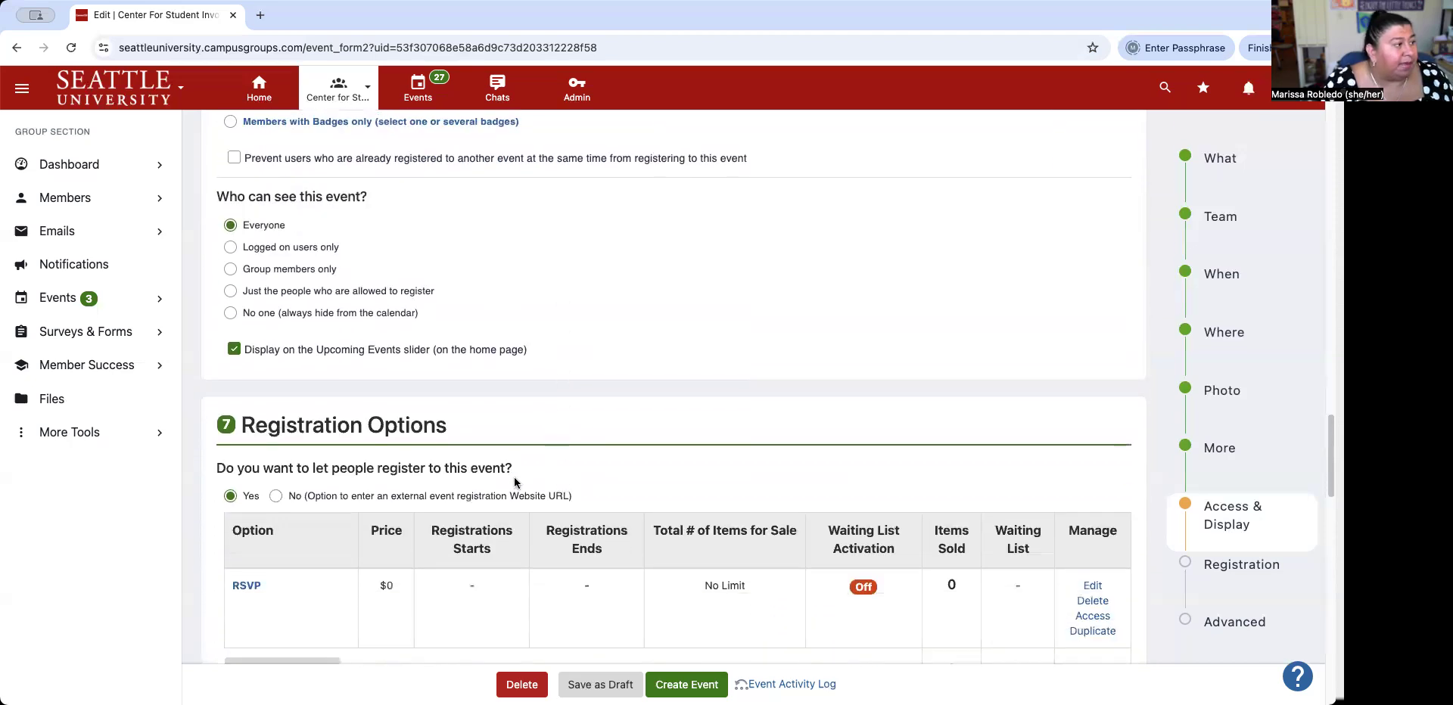
pyautogui.scroll(-1, 401, 437)
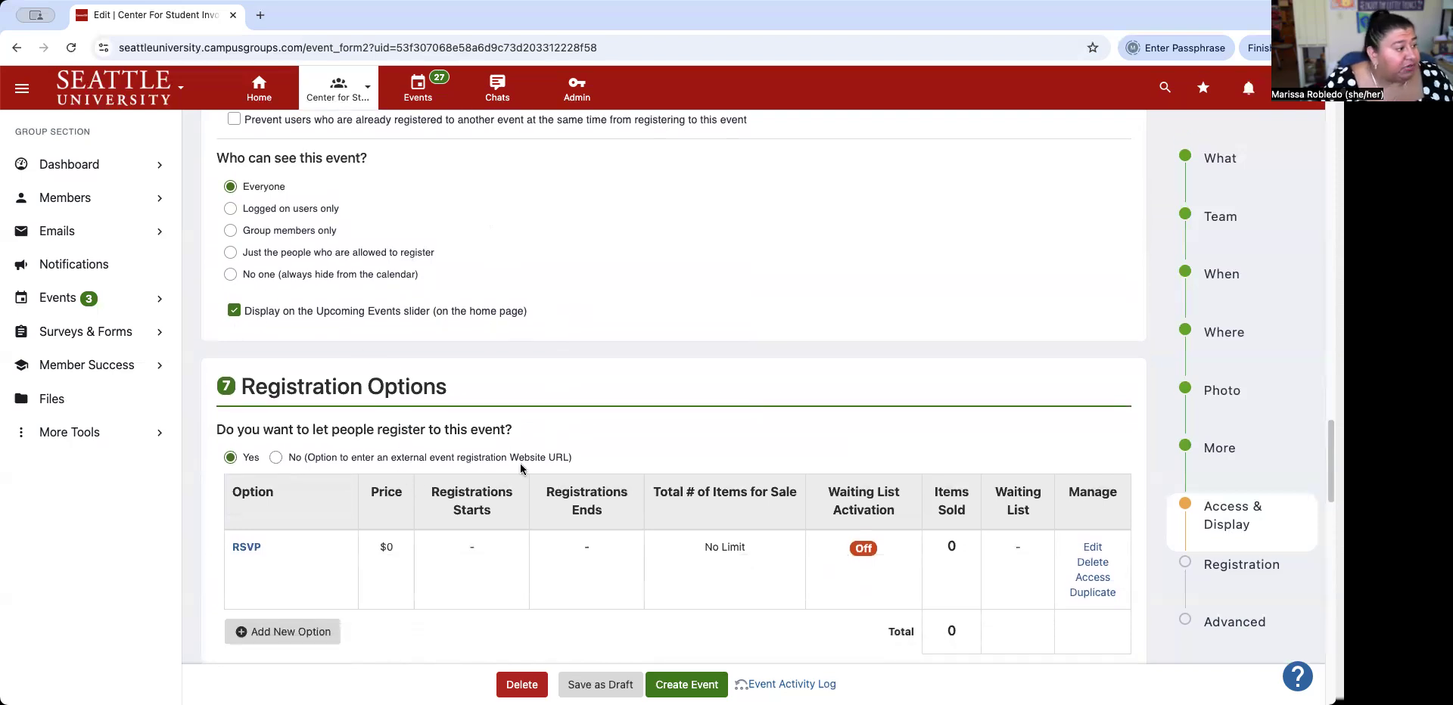
pyautogui.scroll(-3, 529, 457)
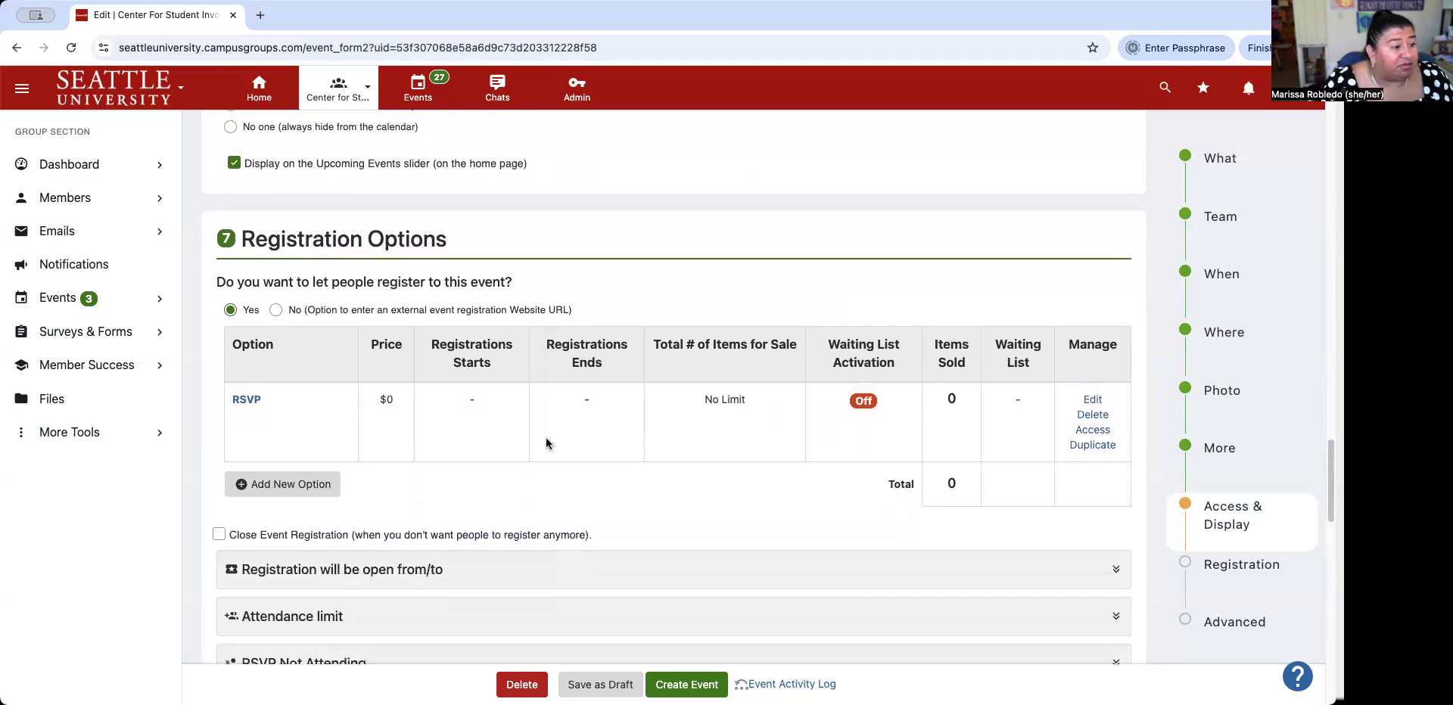
pyautogui.scroll(-1, 546, 443)
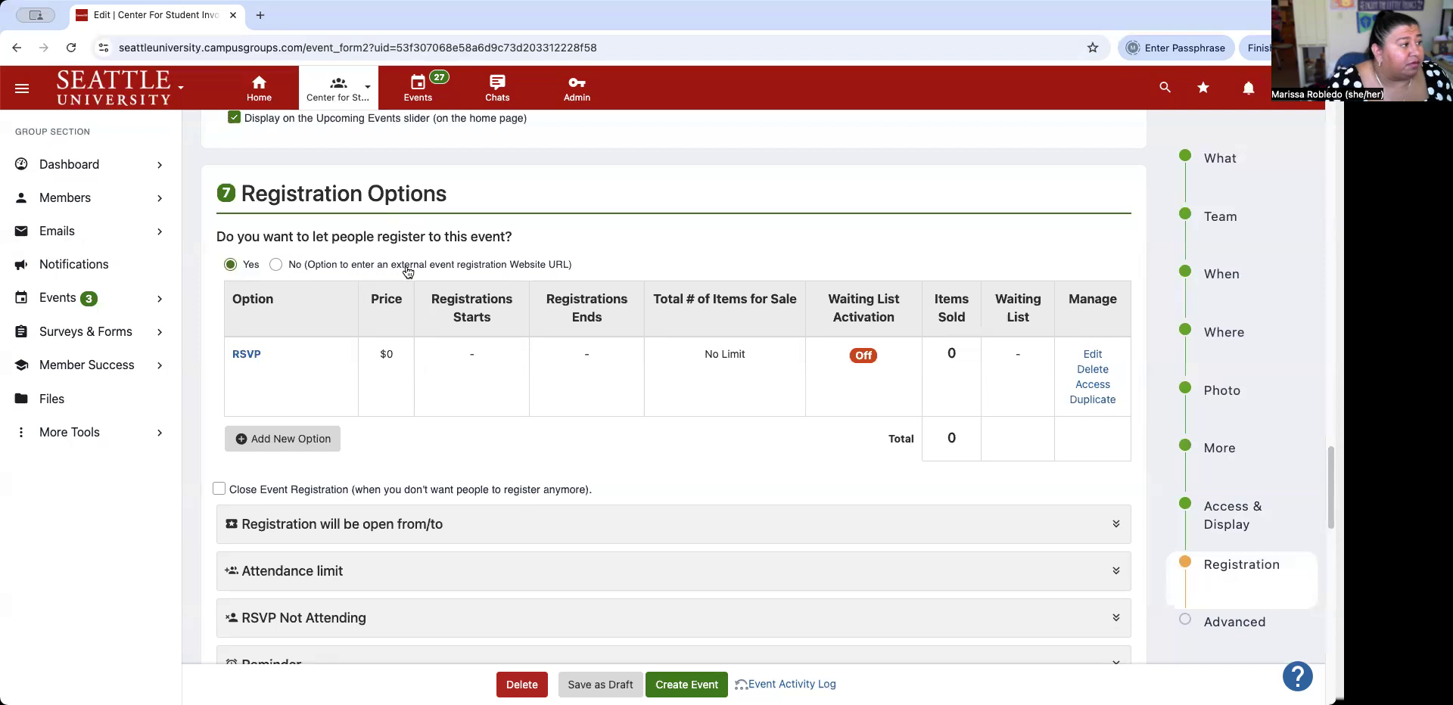
# Choose No for registering here, revealing the external link and 24-hour feedback request settings.
pyautogui.click(276, 265)
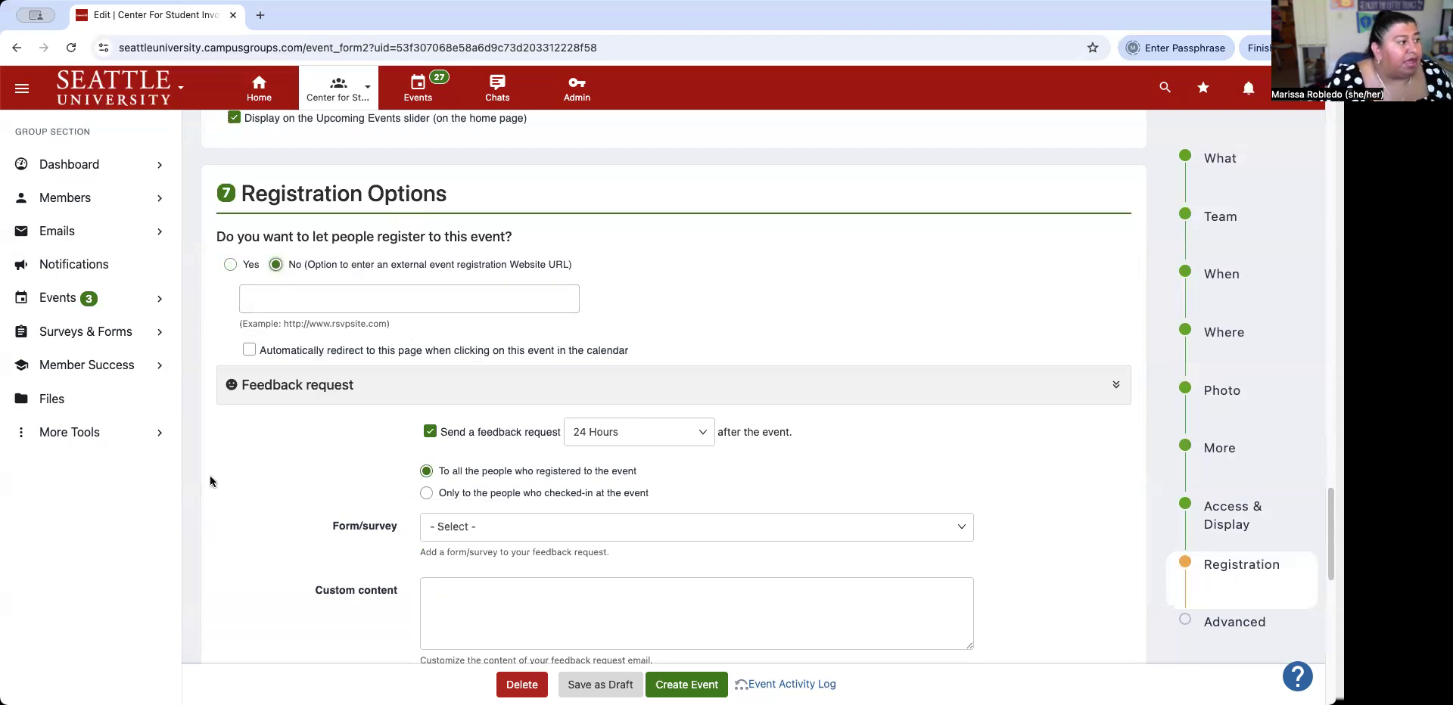
pyautogui.scroll(-3, 271, 461)
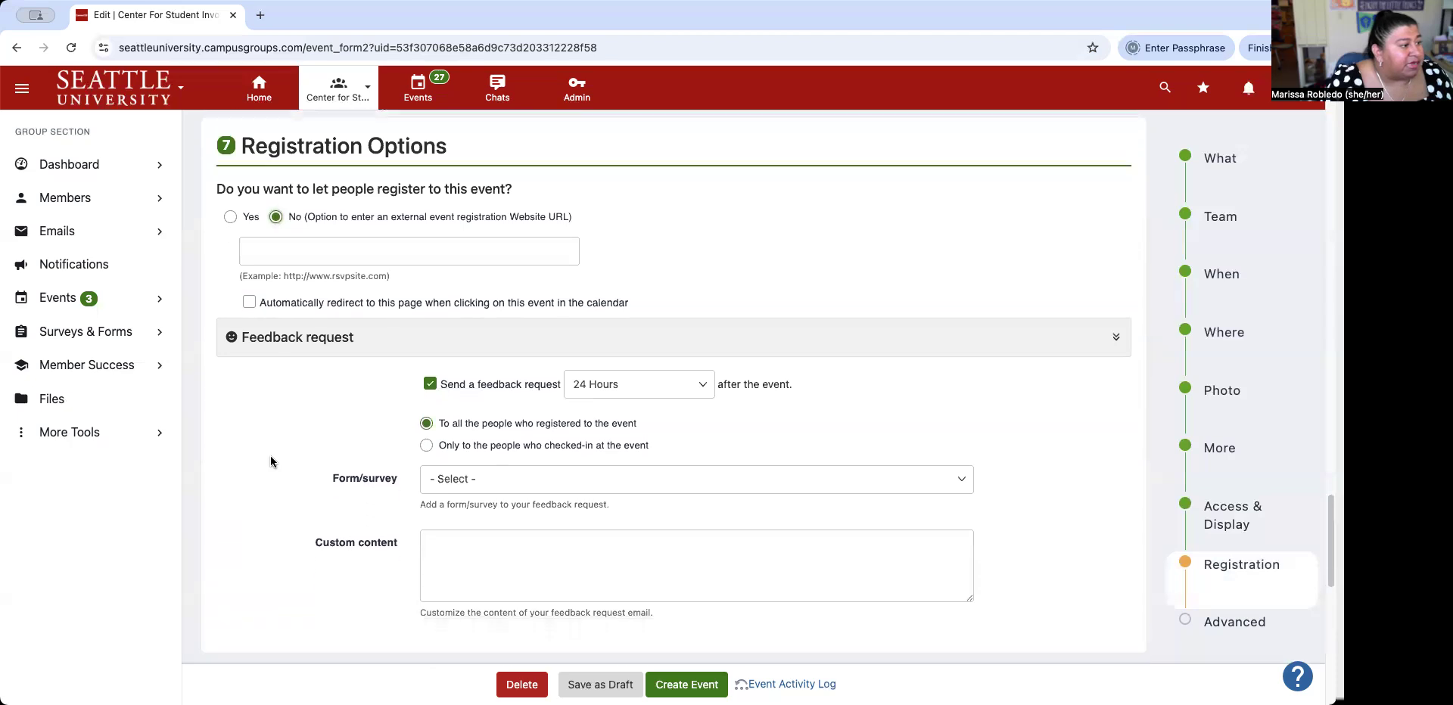
pyautogui.scroll(-2, 270, 462)
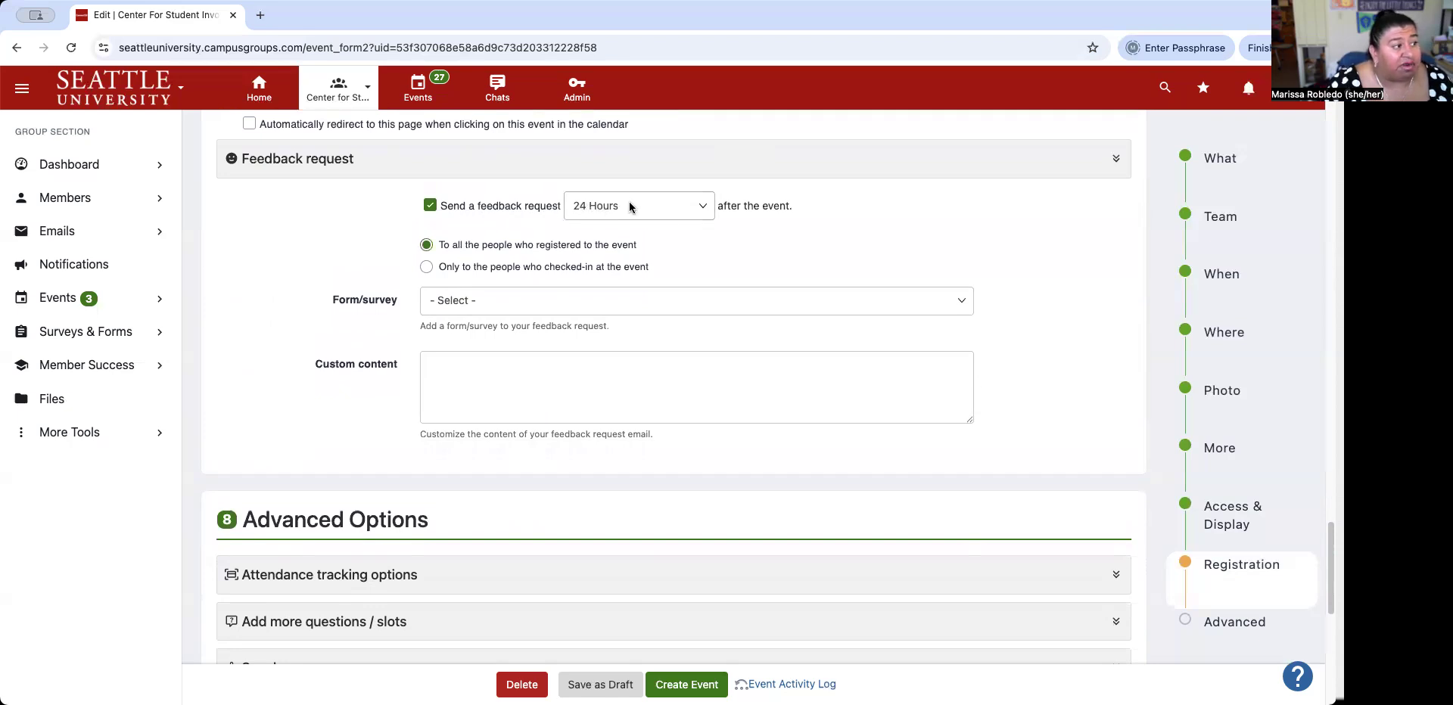
pyautogui.click(703, 209)
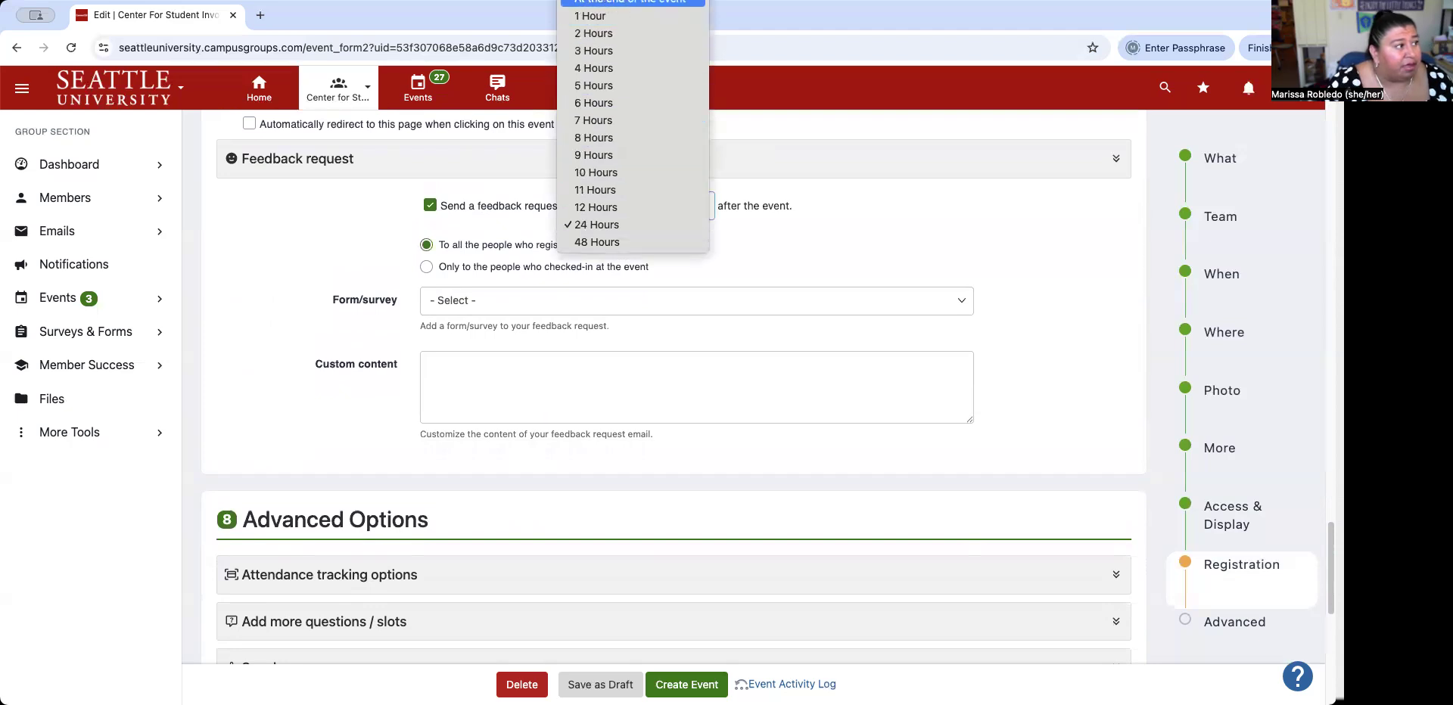
# Set feedback timing to At the end of the event, browse forms, then untick Send a feedback request.
pyautogui.click(632, 2)
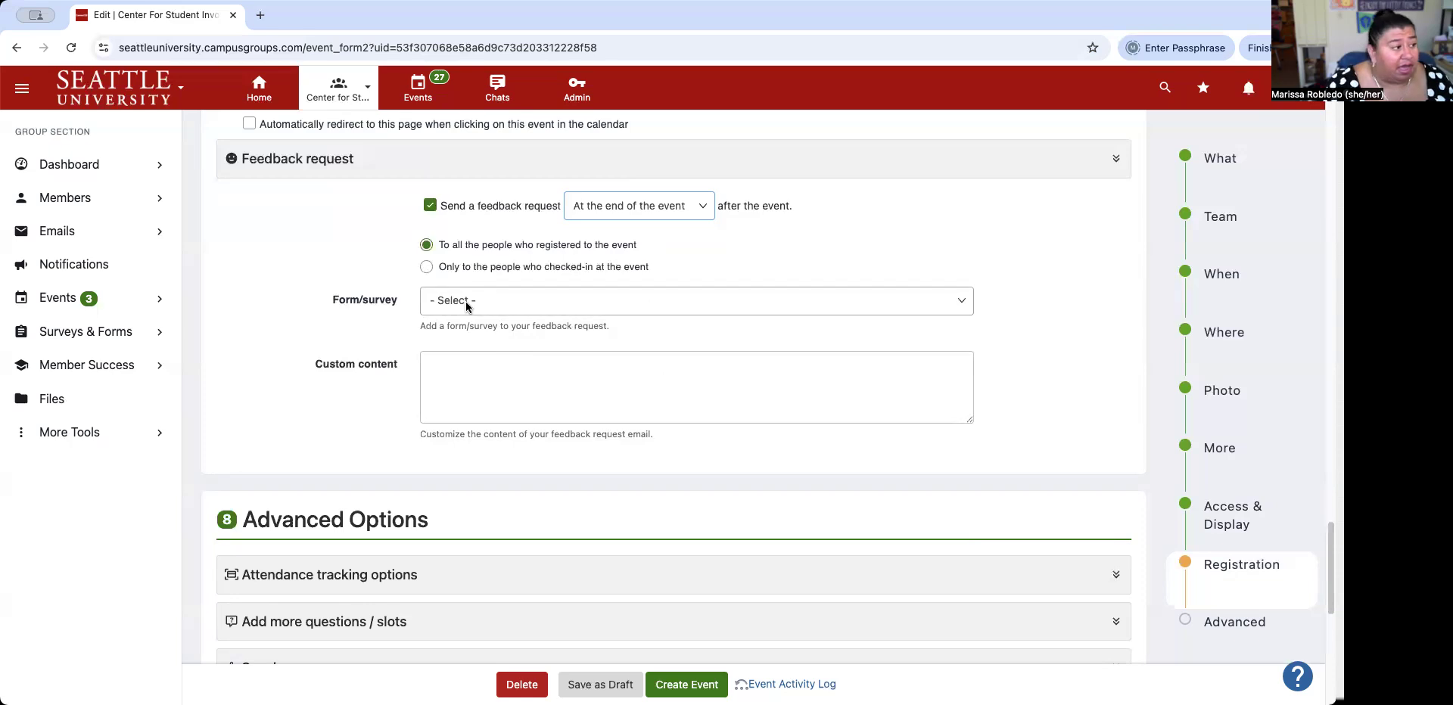
pyautogui.click(466, 305)
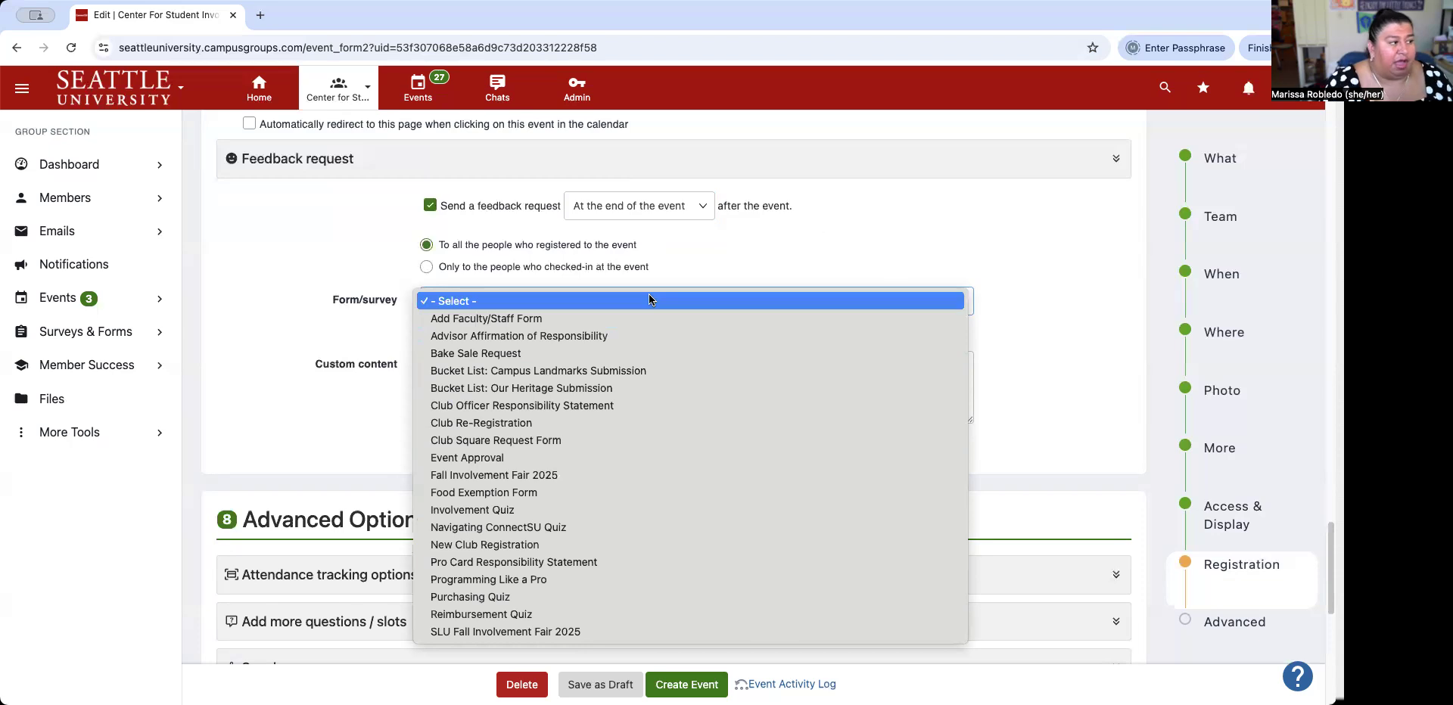
pyautogui.click(942, 249)
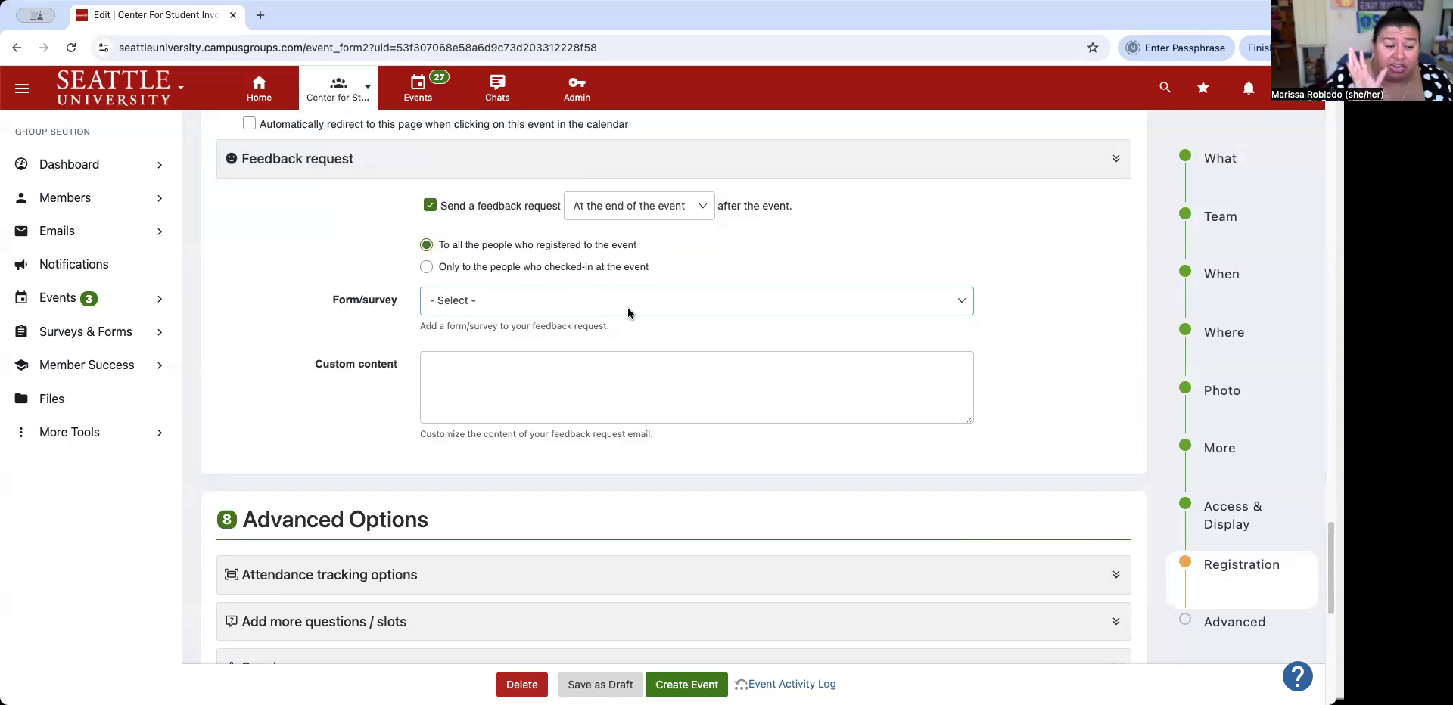
pyautogui.click(627, 307)
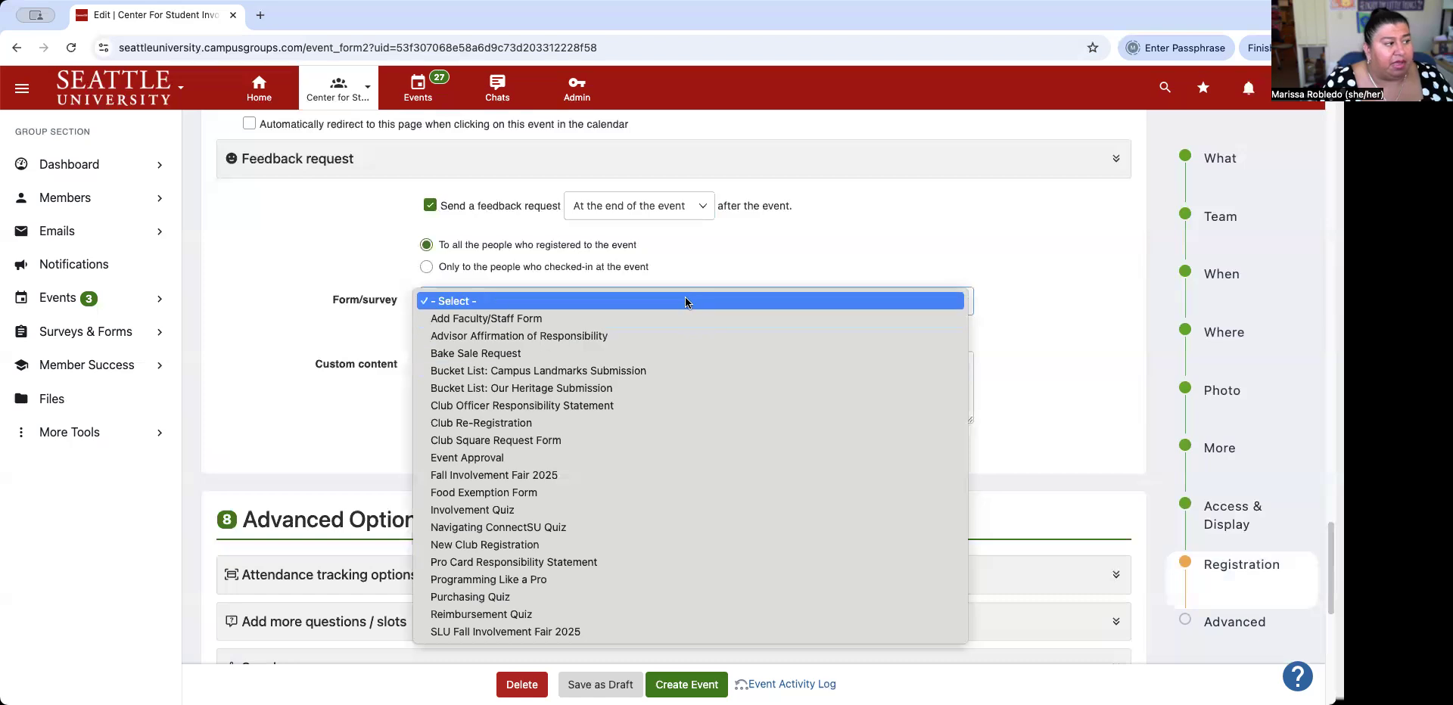
pyautogui.click(961, 248)
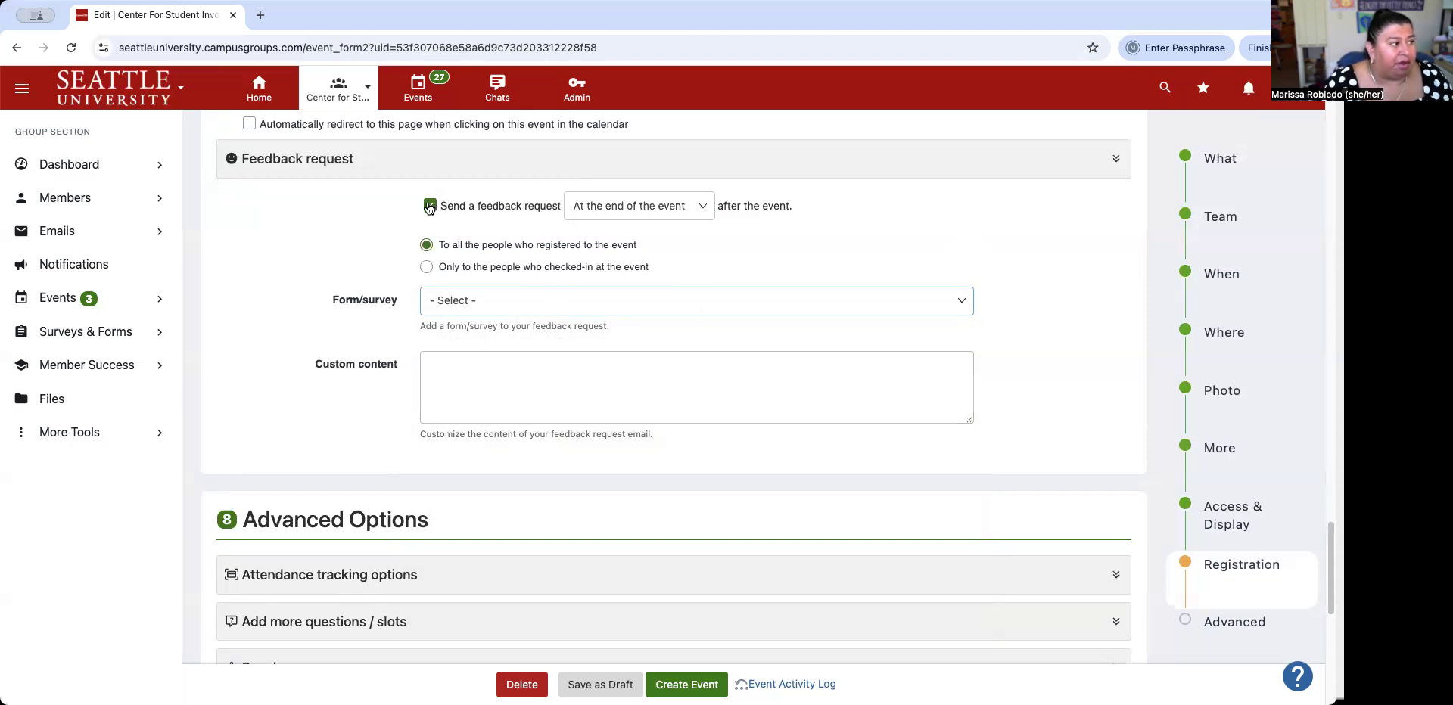
pyautogui.click(431, 208)
pyautogui.click(430, 208)
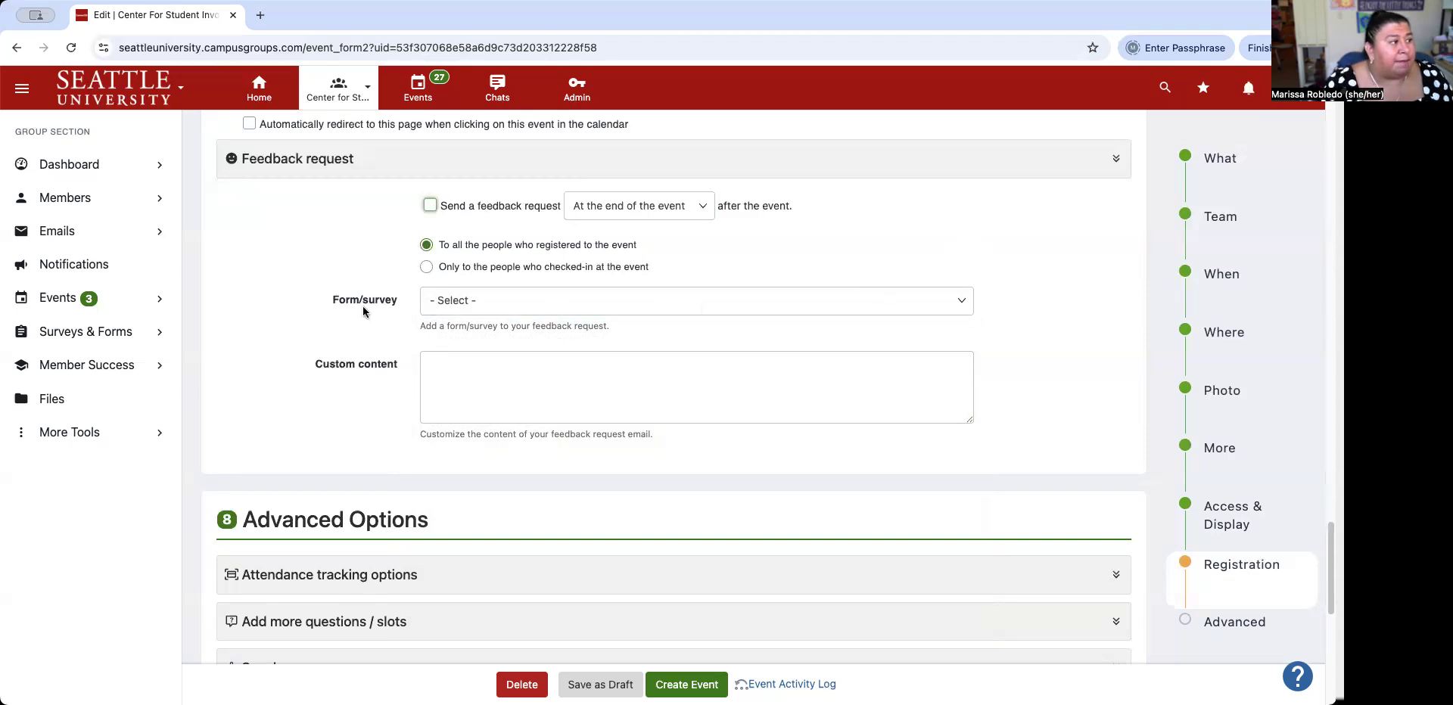
# Expand Attendance tracking options under Advanced Options to review RSVP-at-door and kiosk check-in settings.
pyautogui.scroll(-3, 431, 377)
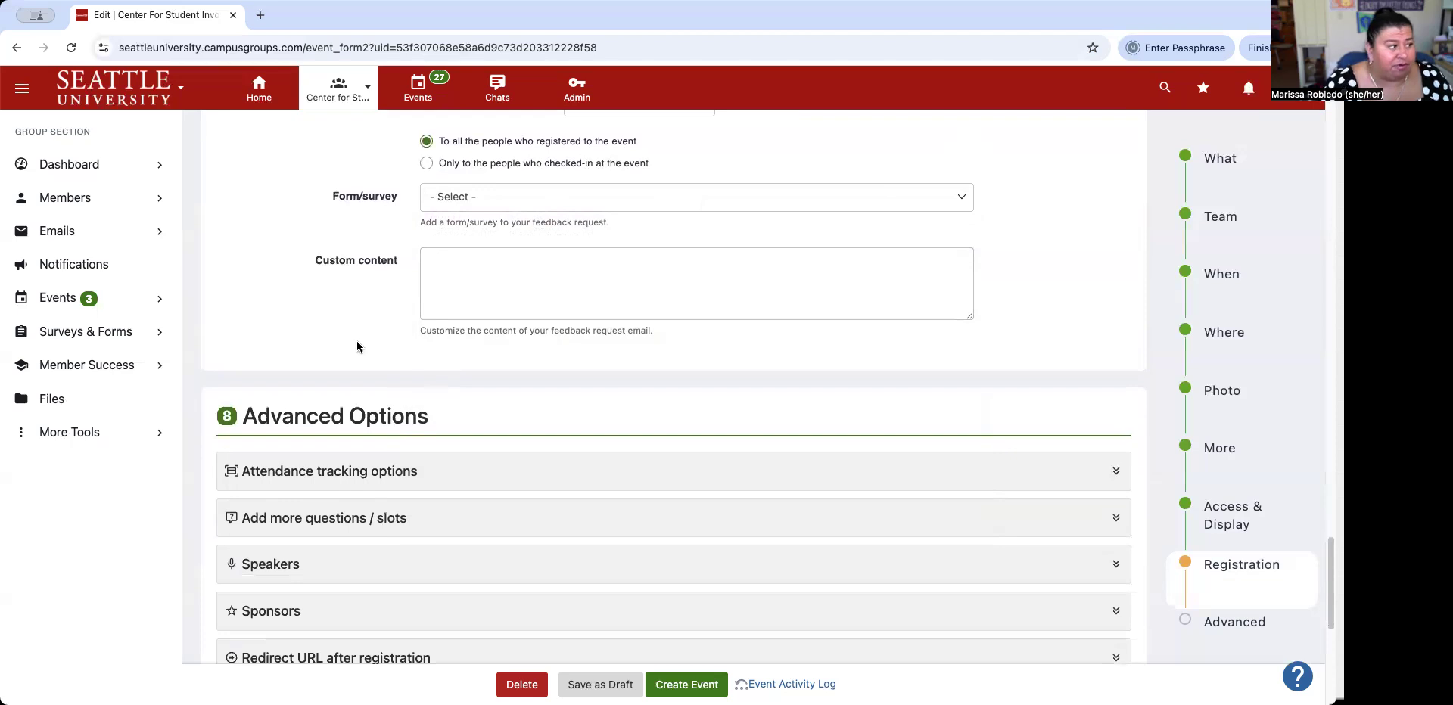
pyautogui.scroll(-2, 564, 323)
pyautogui.scroll(-3, 565, 323)
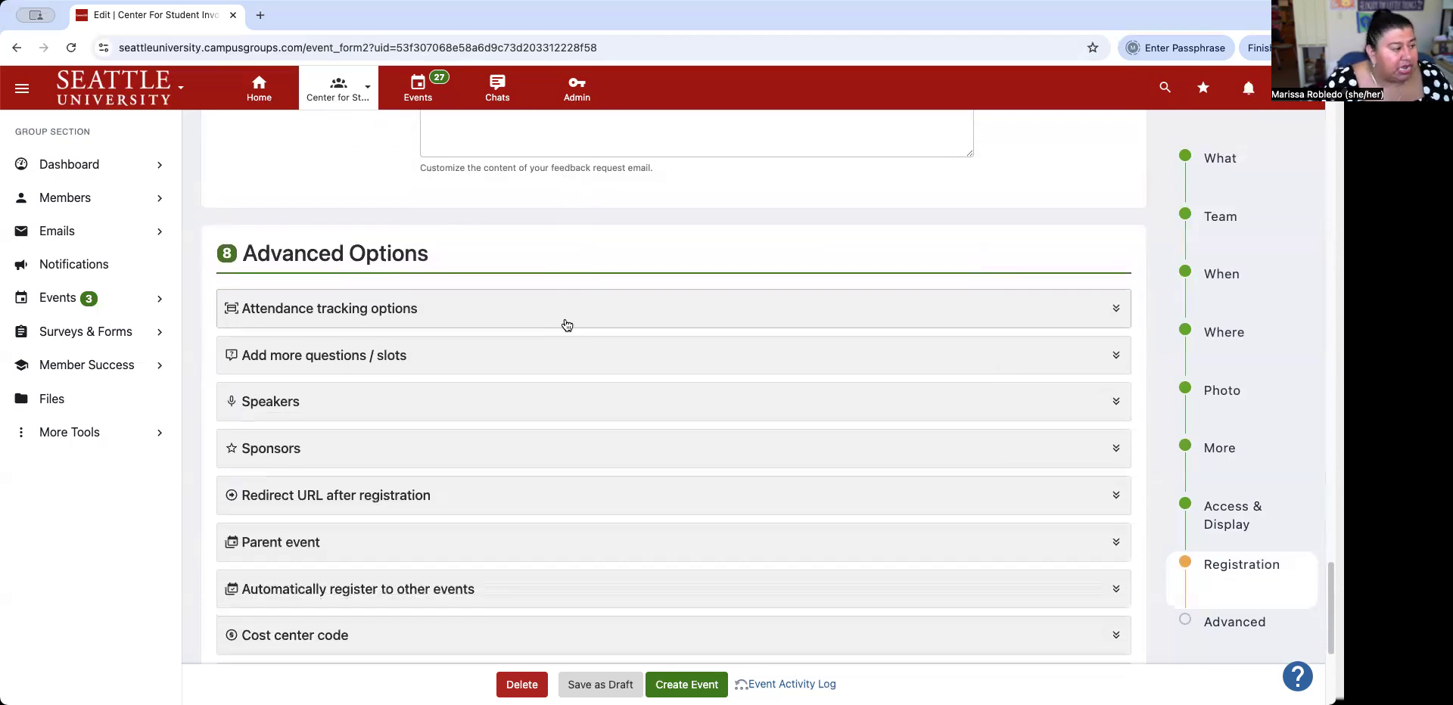
pyautogui.scroll(-2, 566, 324)
pyautogui.scroll(-1, 564, 324)
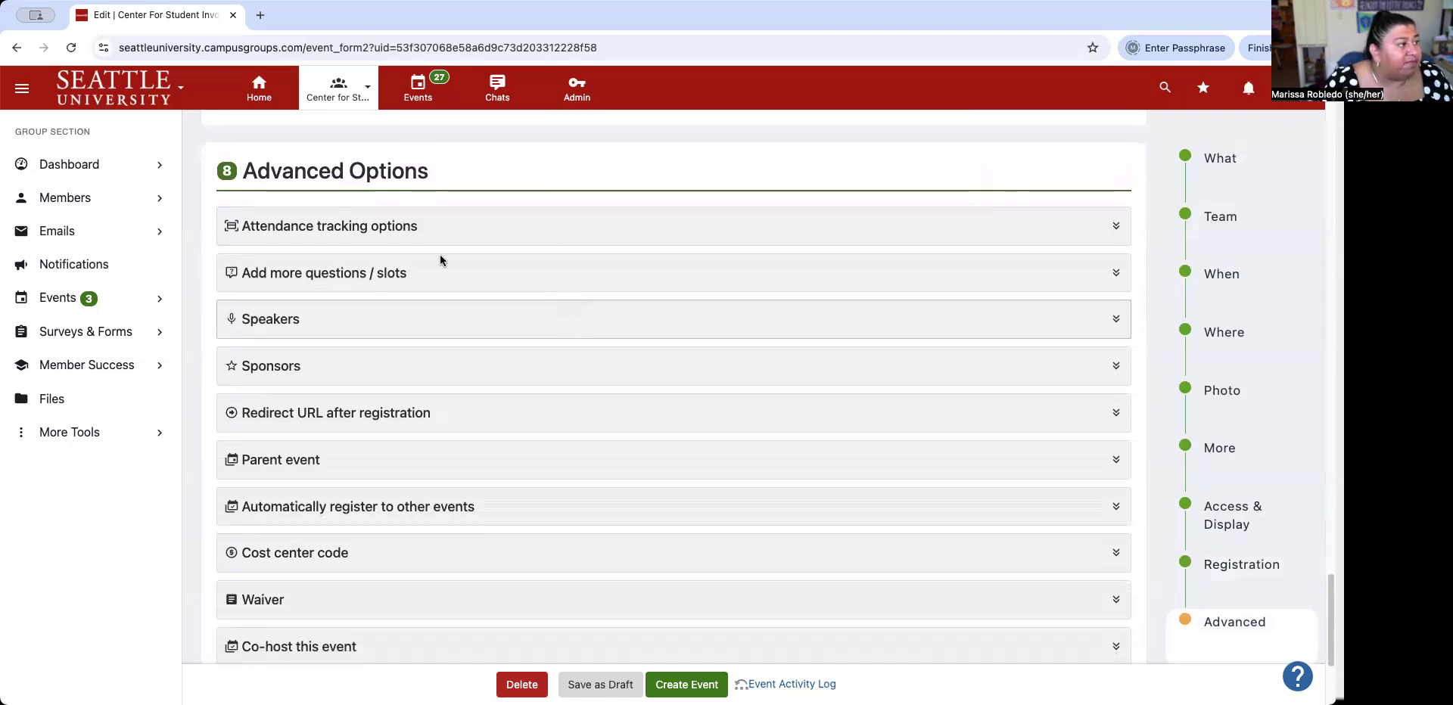
pyautogui.click(397, 238)
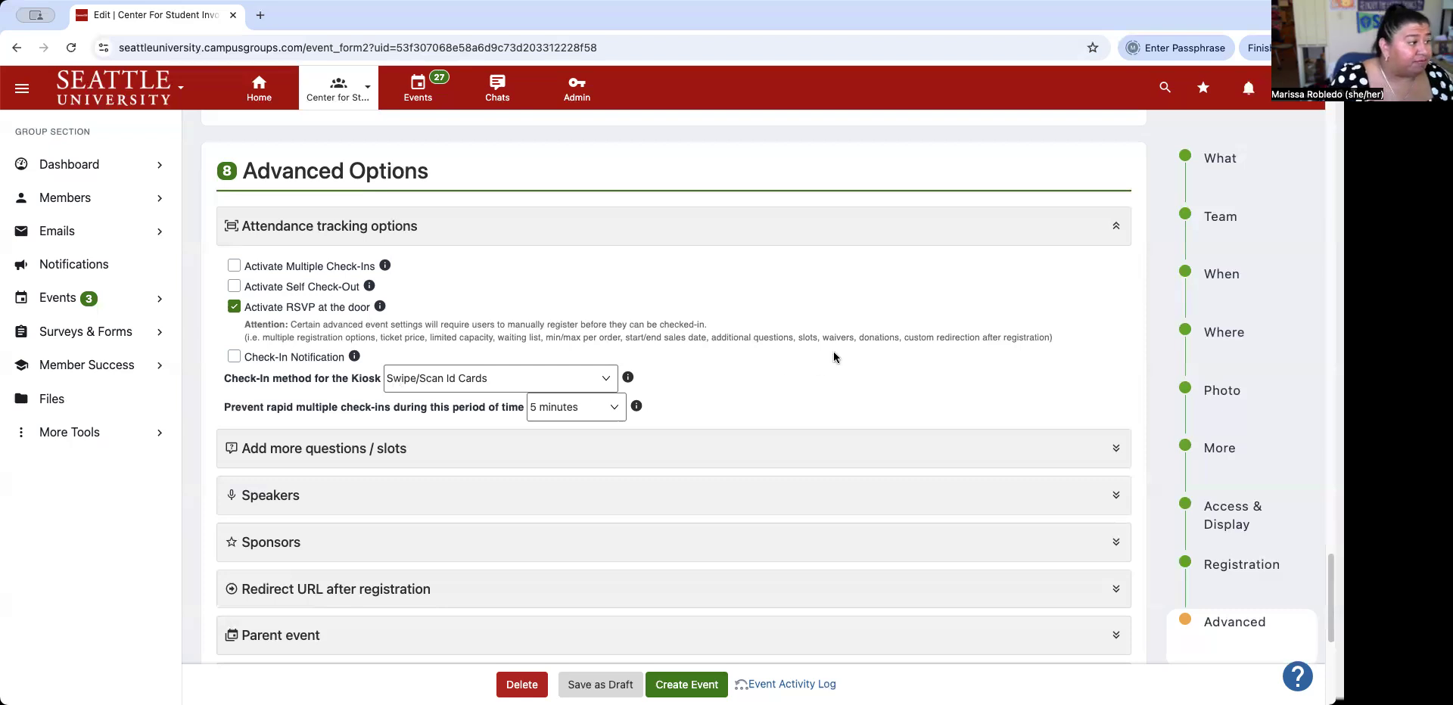
pyautogui.scroll(-3, 833, 354)
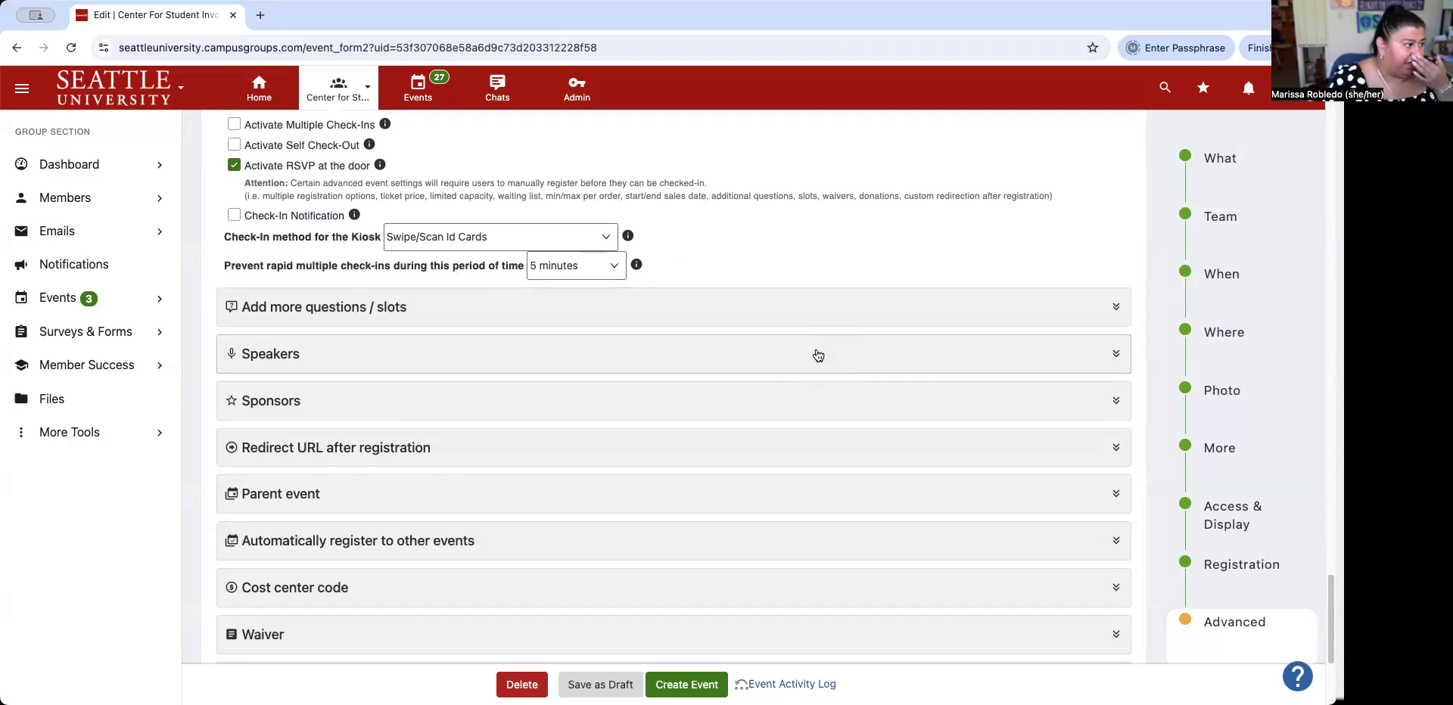
pyautogui.click(362, 308)
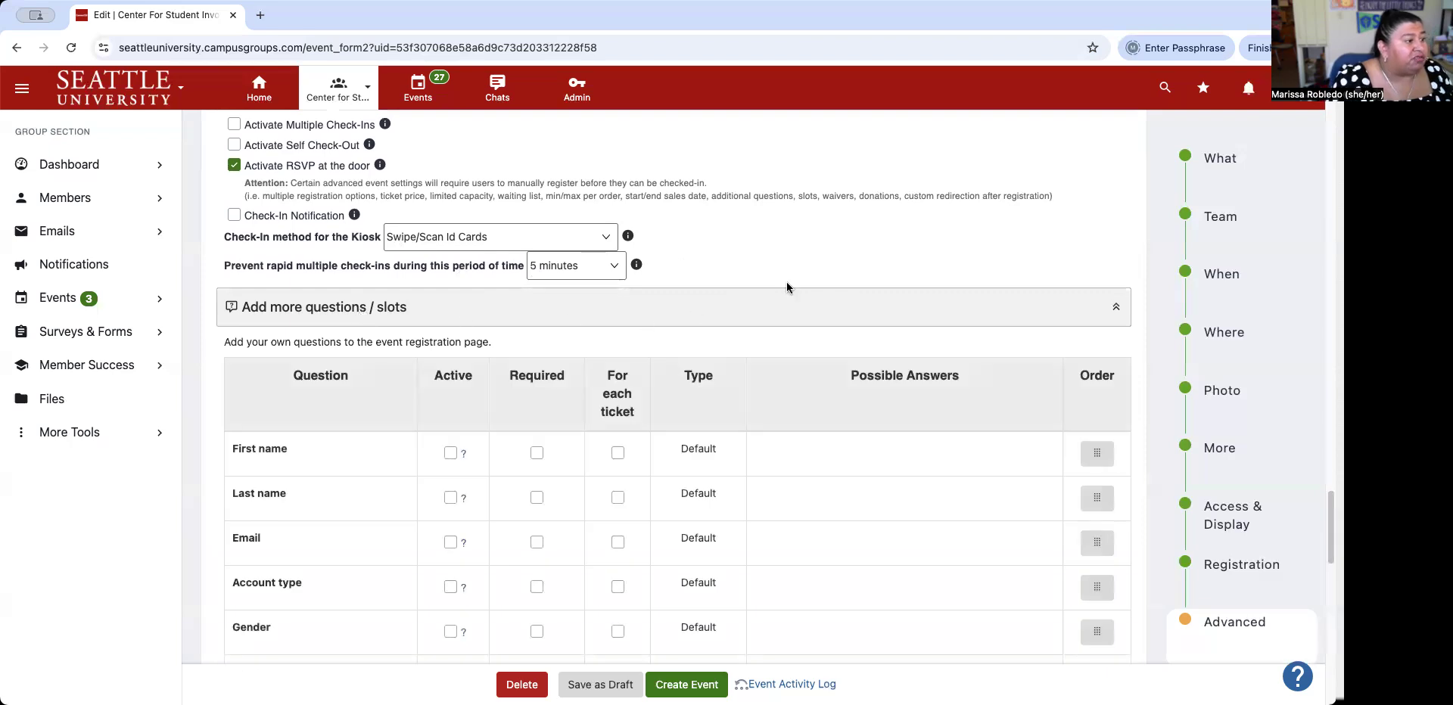
pyautogui.scroll(-2, 786, 284)
pyautogui.scroll(-3, 787, 288)
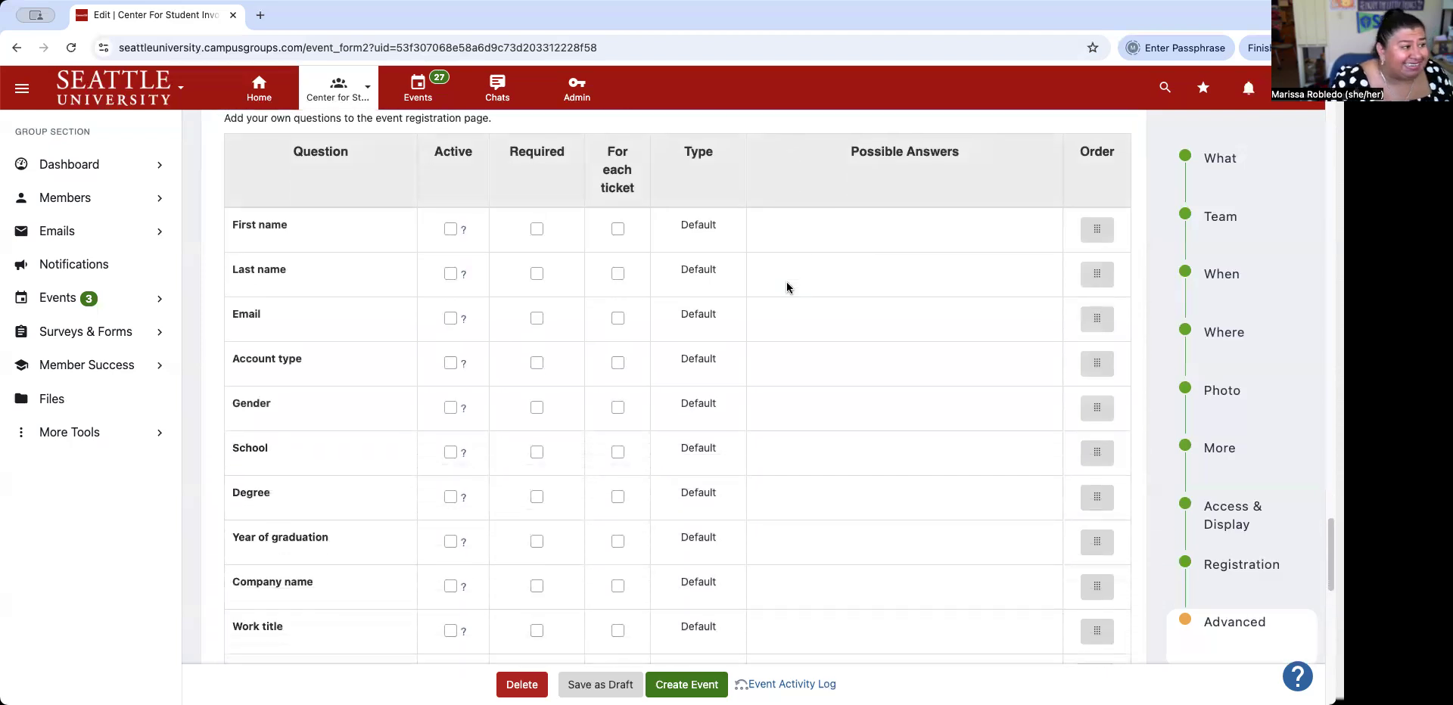
pyautogui.scroll(-1, 787, 287)
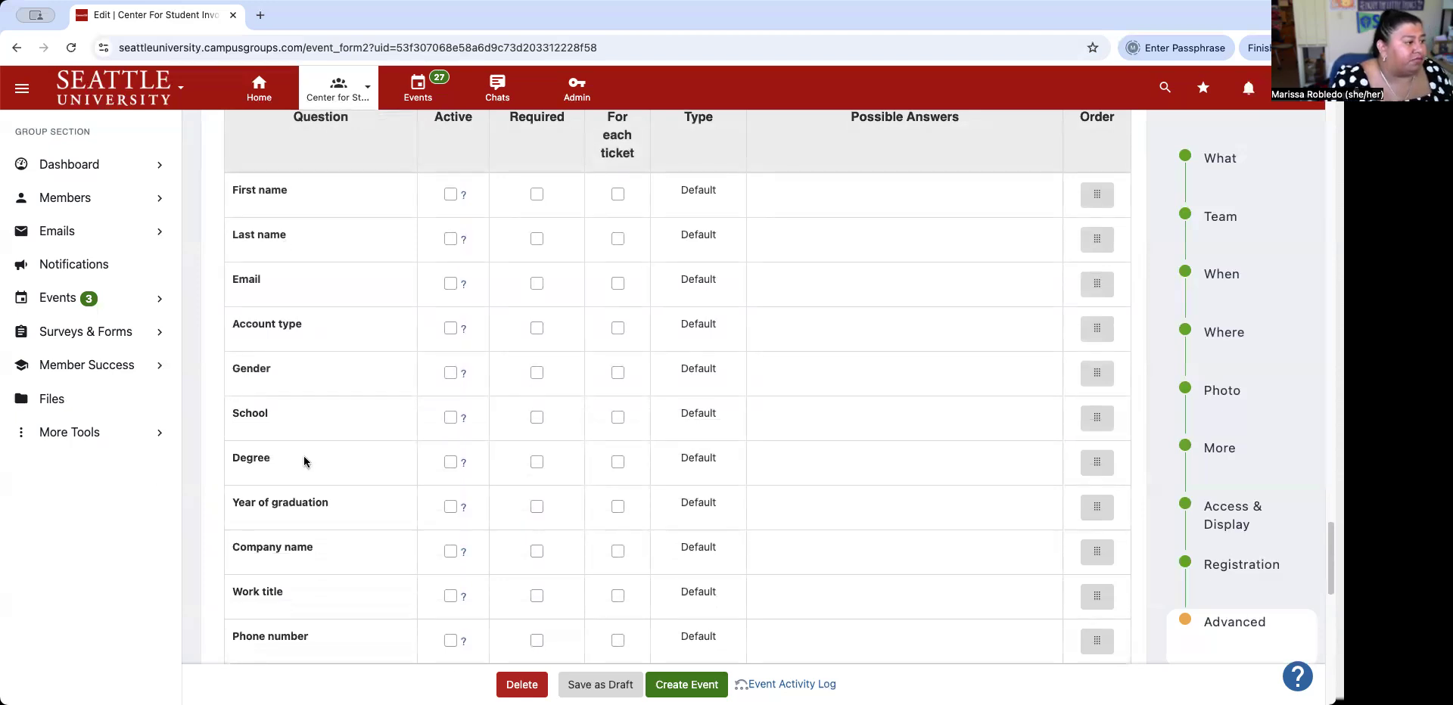
pyautogui.scroll(-1, 303, 460)
pyautogui.scroll(-6, 303, 460)
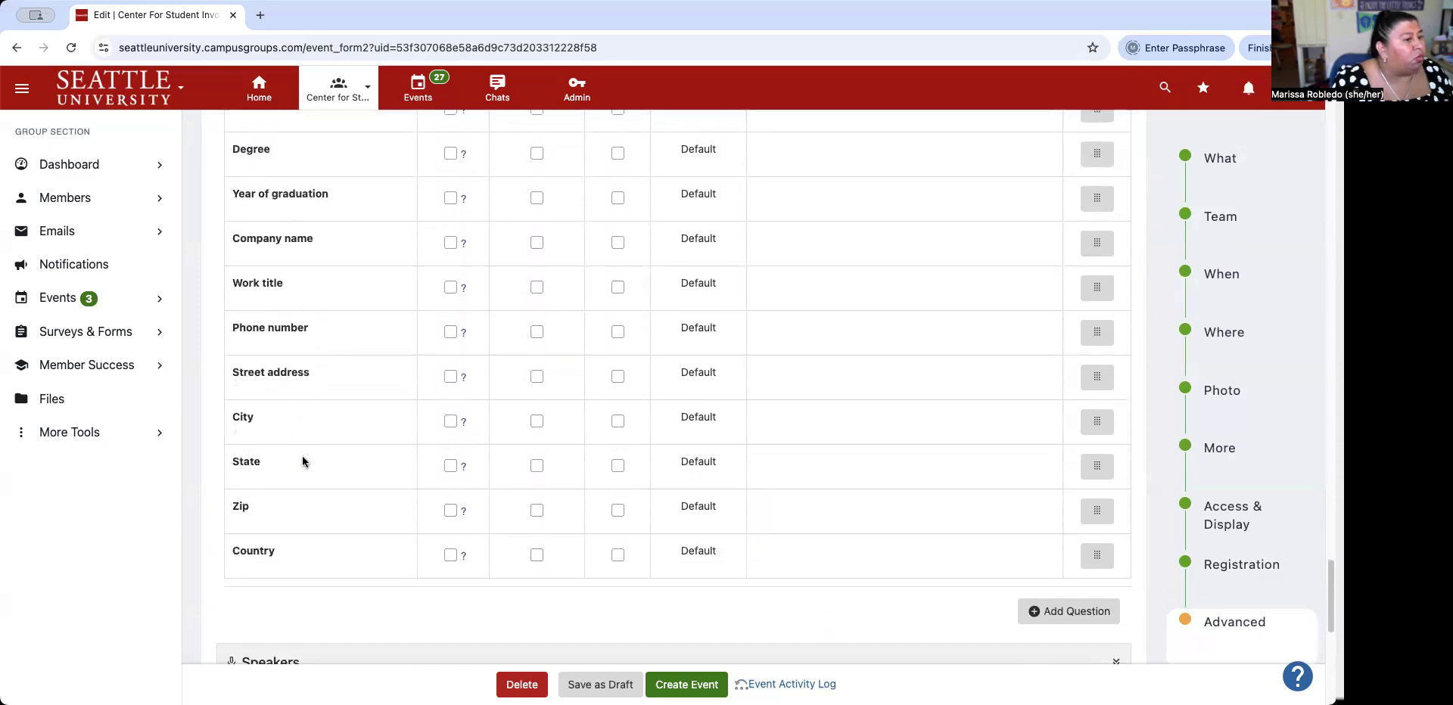
pyautogui.scroll(10, 303, 460)
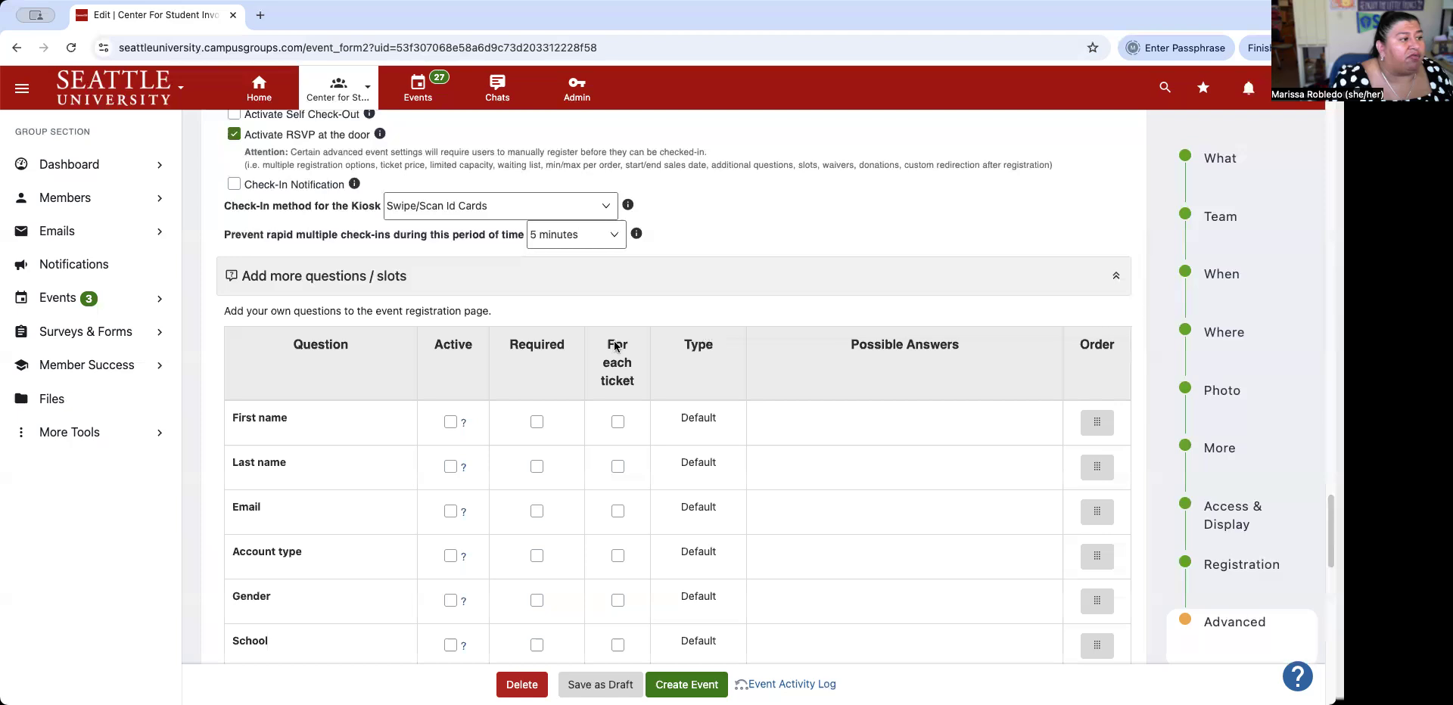
pyautogui.click(557, 277)
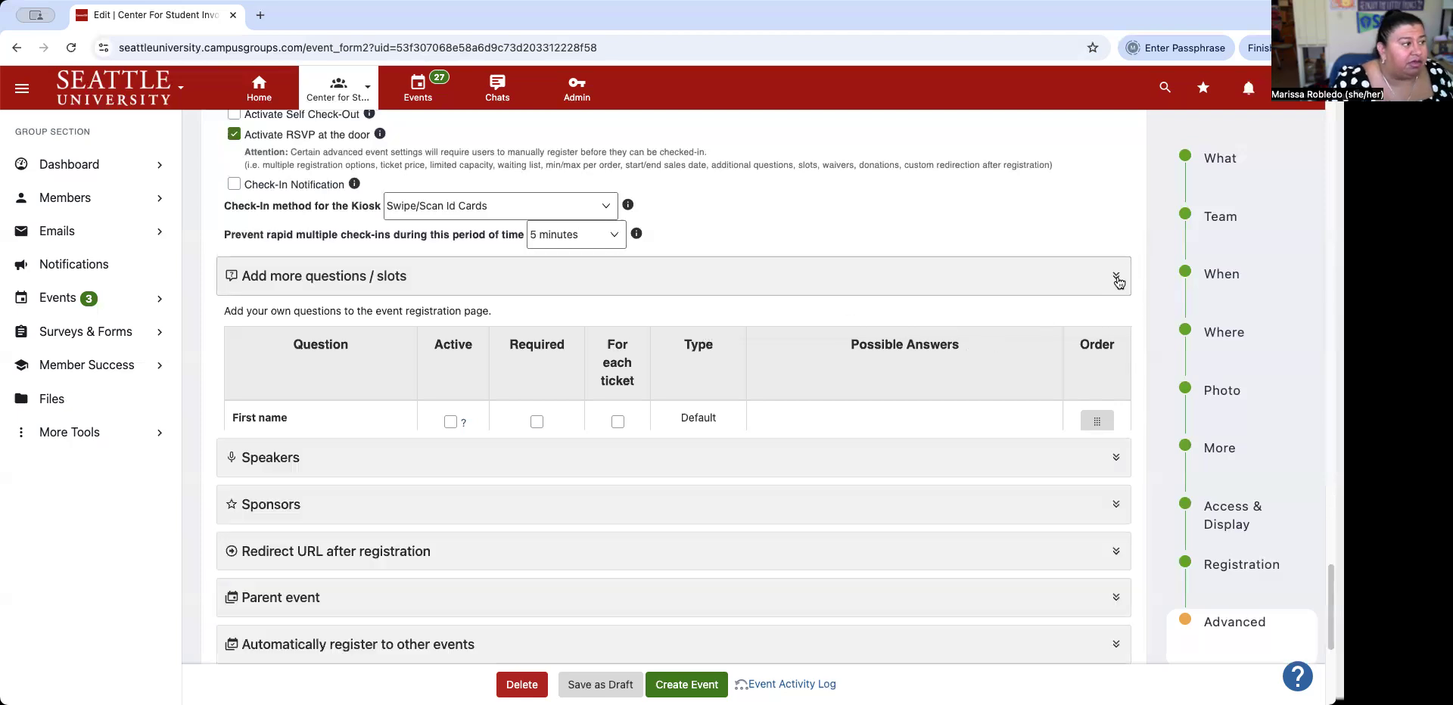
pyautogui.click(486, 322)
# Expand the Speakers and Sponsors sections, then collapse Speakers.
pyautogui.click(486, 323)
pyautogui.click(486, 323)
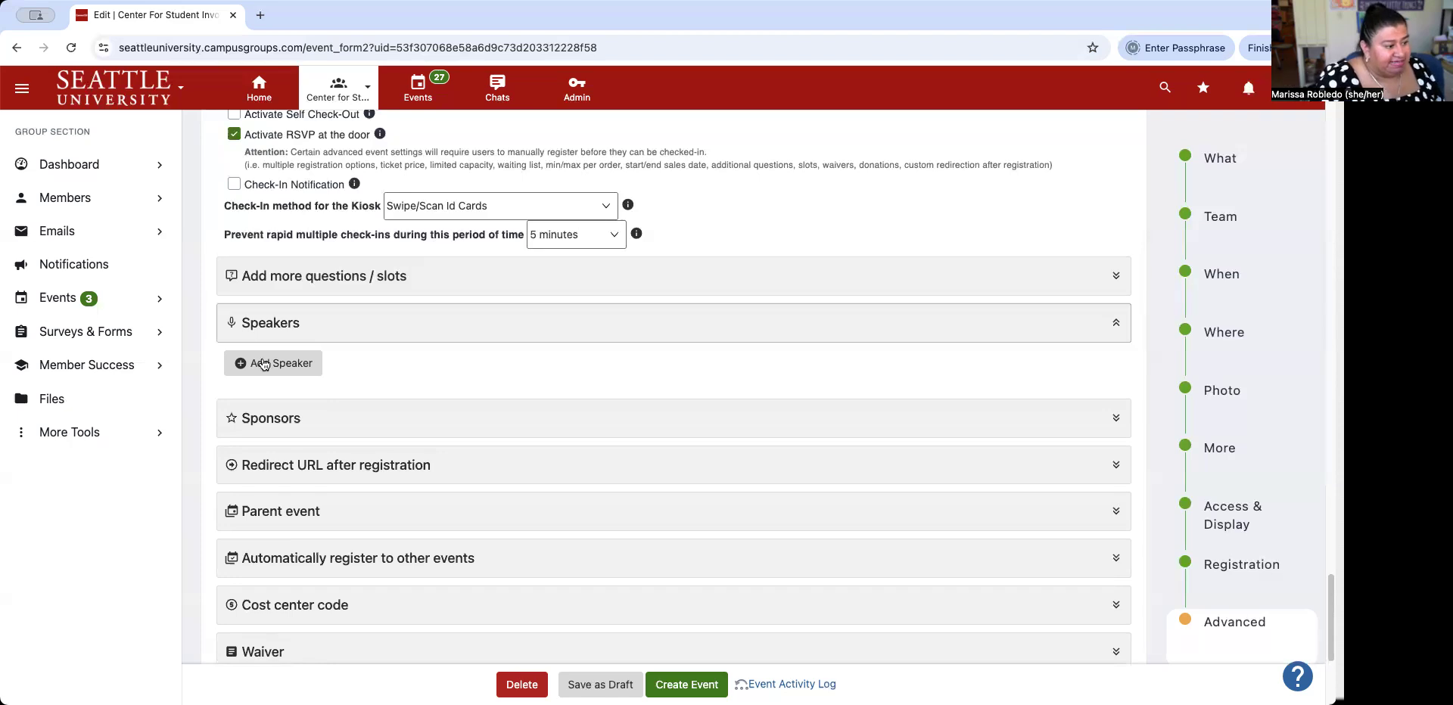
pyautogui.click(394, 428)
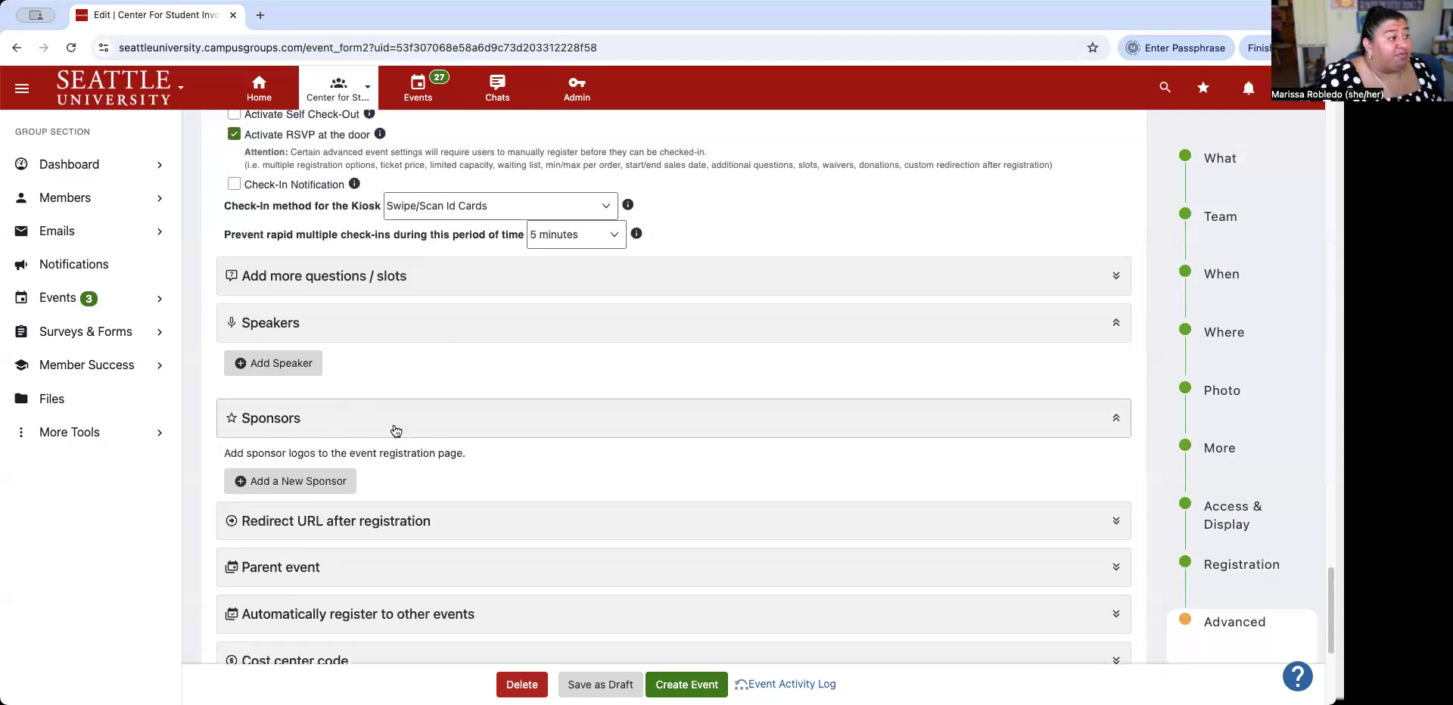
pyautogui.click(1115, 325)
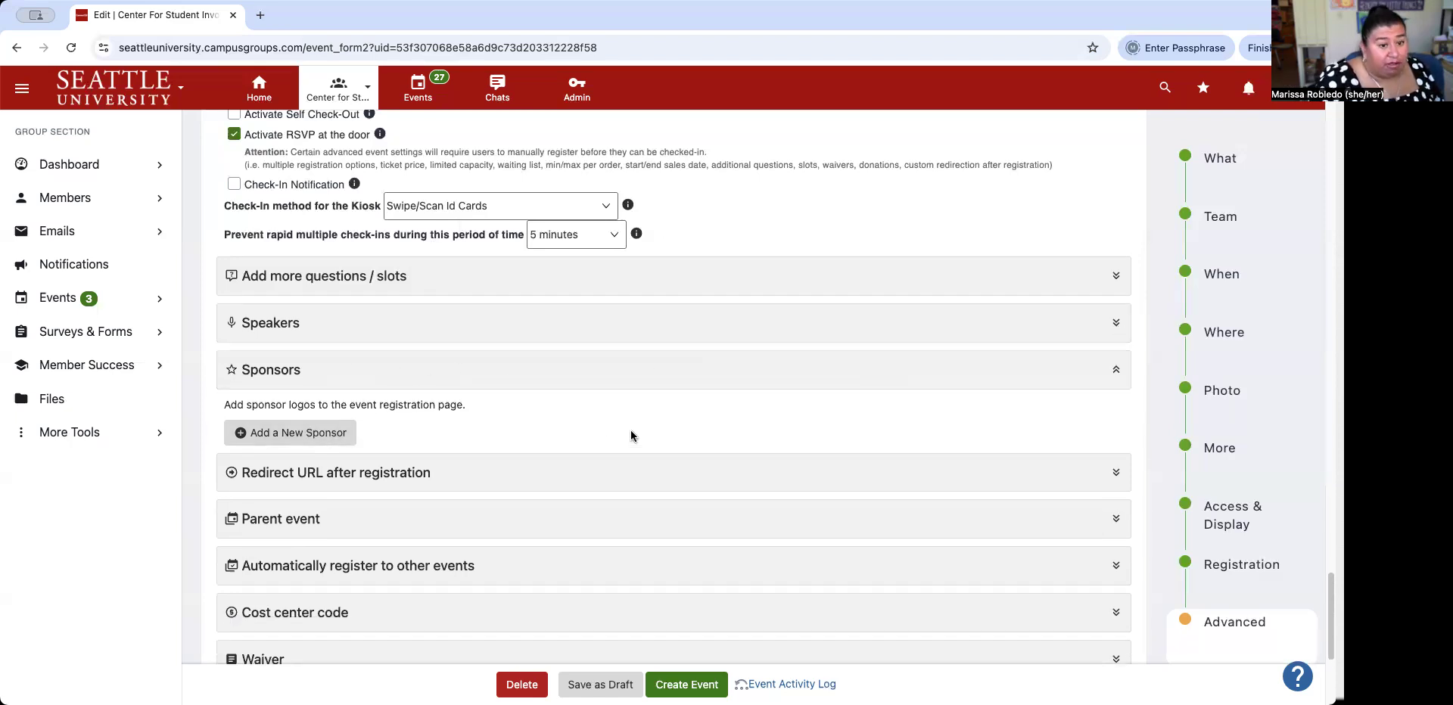
# Start a new sponsor named 'SEAC', then close the form without saving.
pyautogui.click(289, 433)
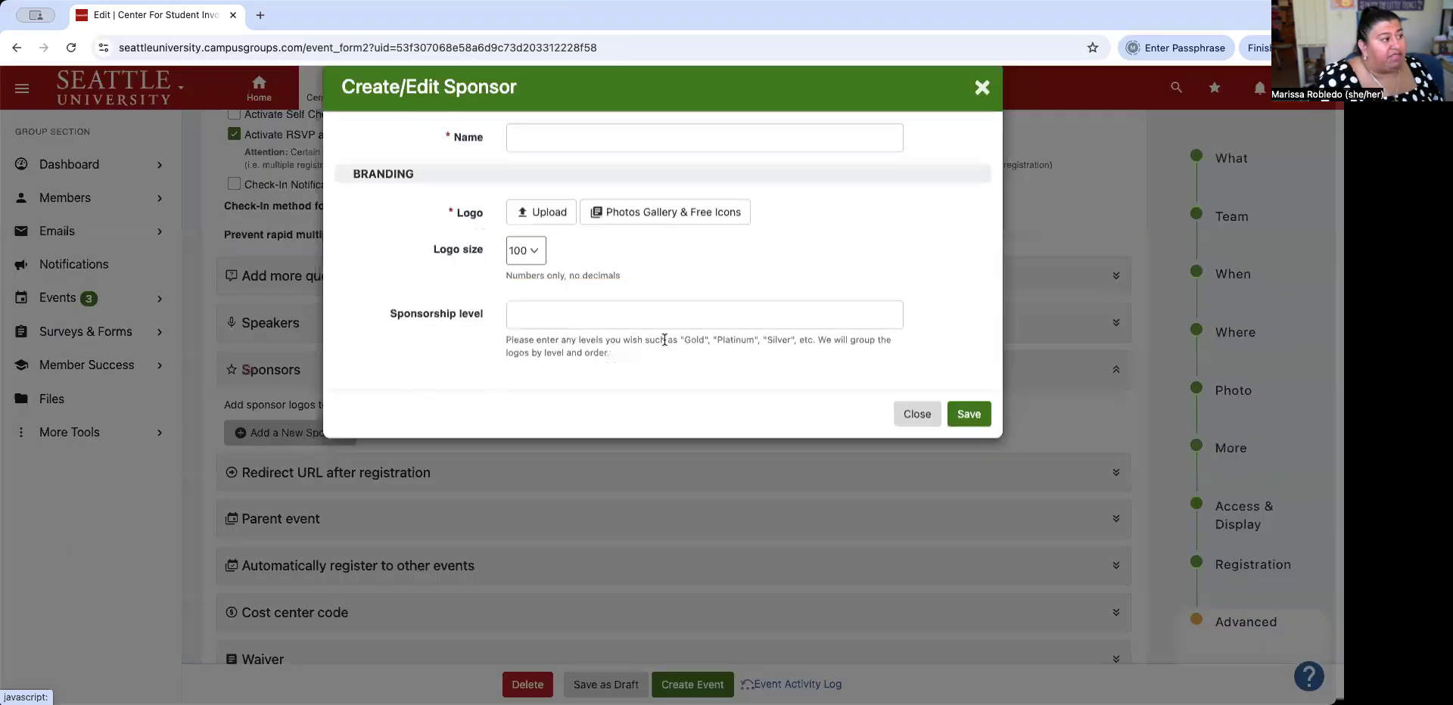
pyautogui.click(608, 160)
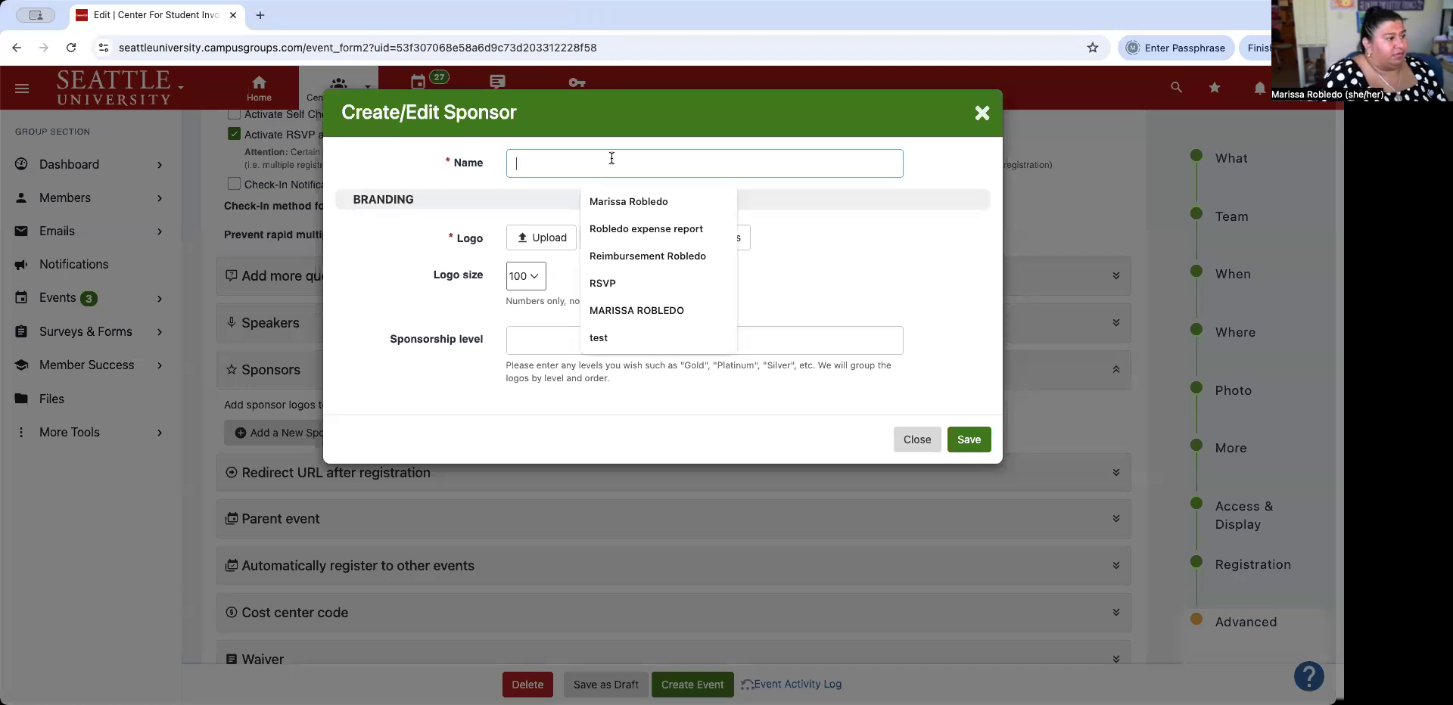
pyautogui.write('SEAC')
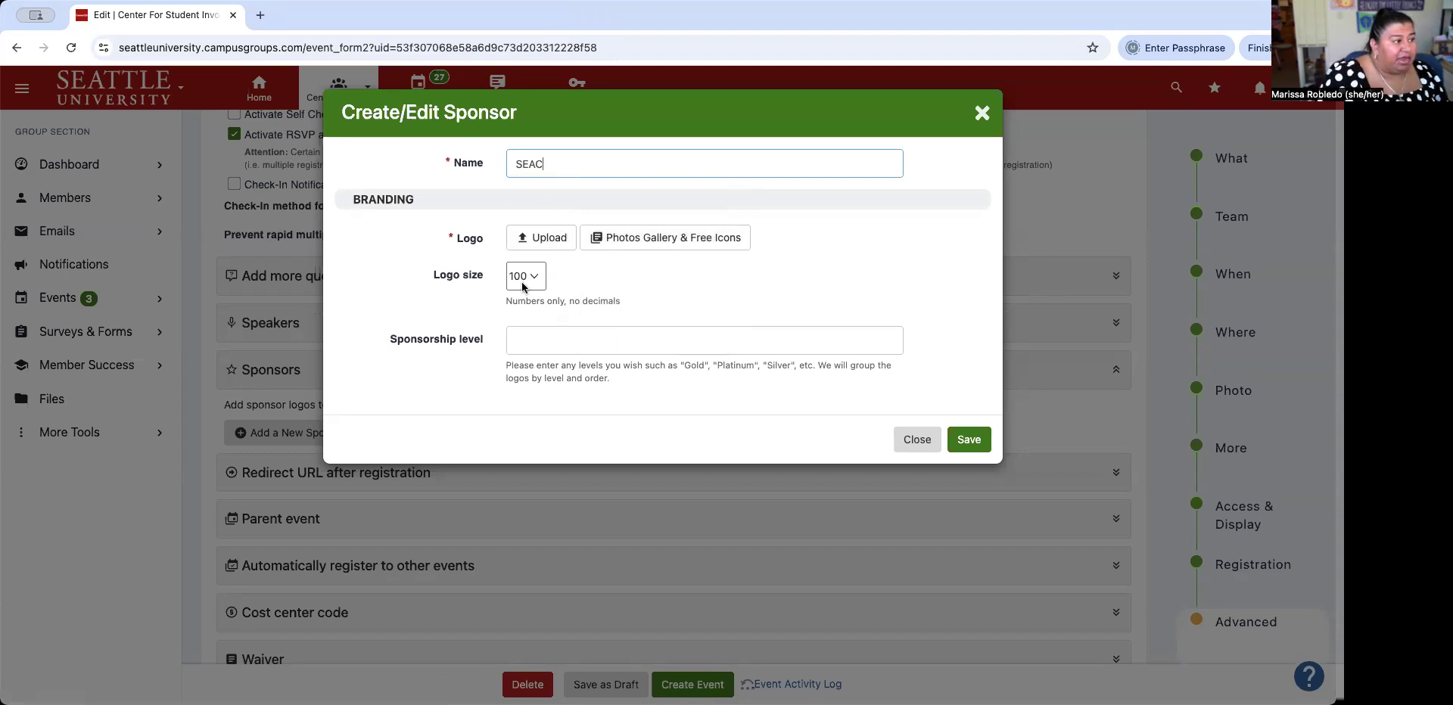
pyautogui.click(658, 340)
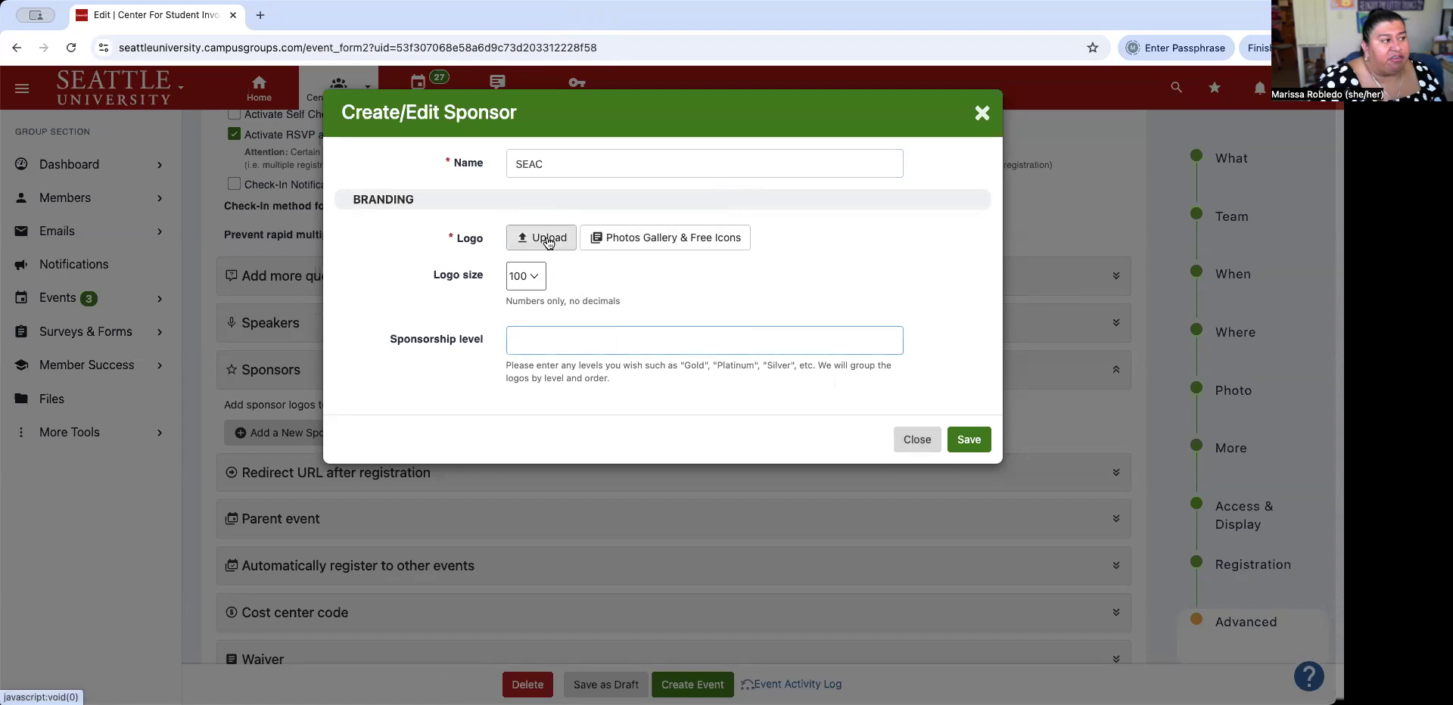
pyautogui.click(915, 440)
pyautogui.scroll(-3, 647, 387)
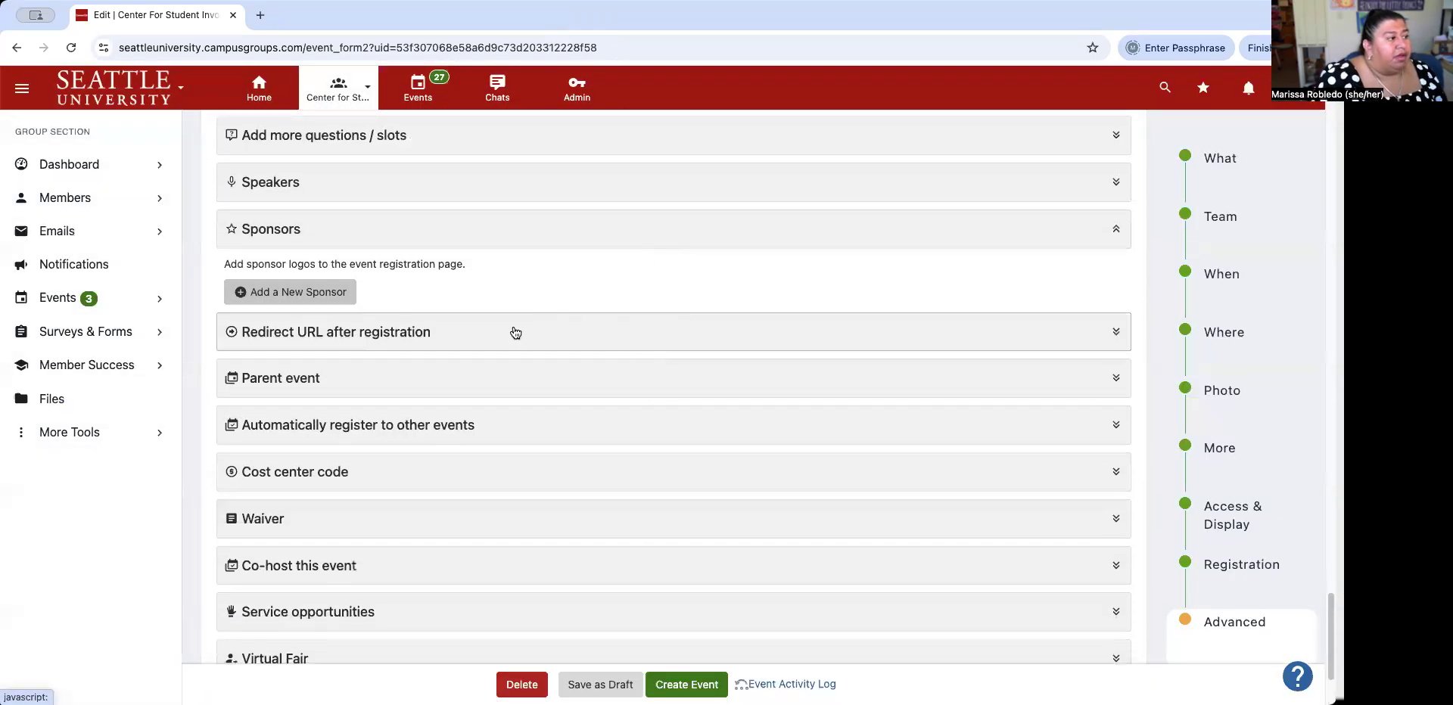
# Expand and collapse Redirect URL after registration, and collapse the Sponsors section.
pyautogui.click(514, 340)
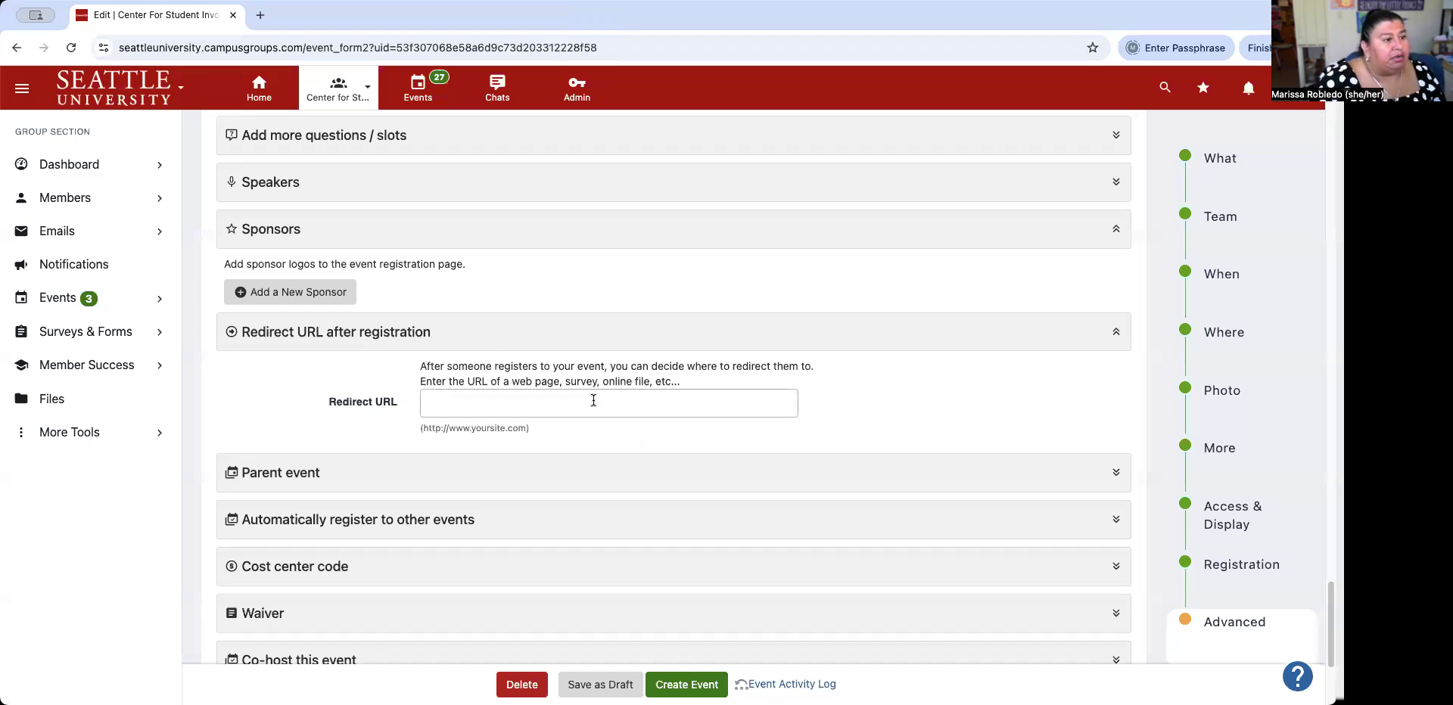
pyautogui.click(1118, 231)
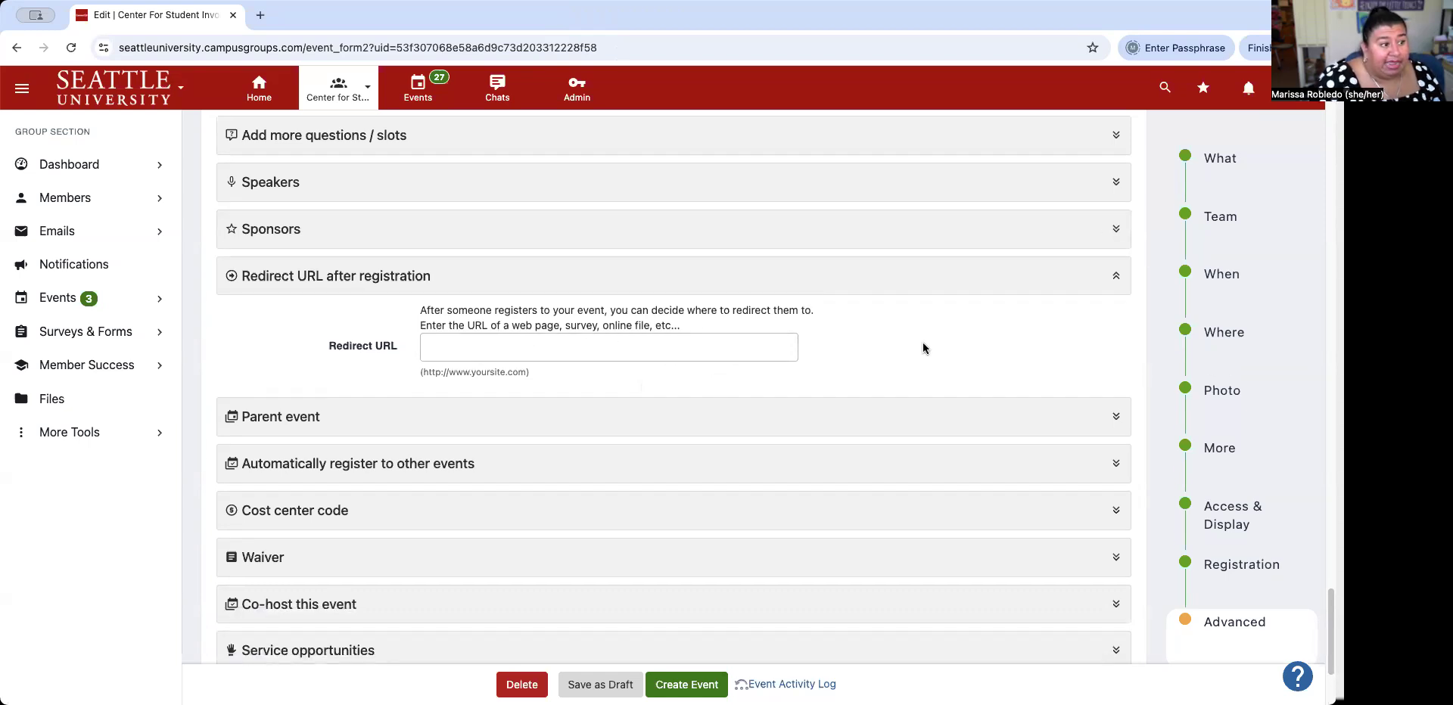
pyautogui.click(1117, 281)
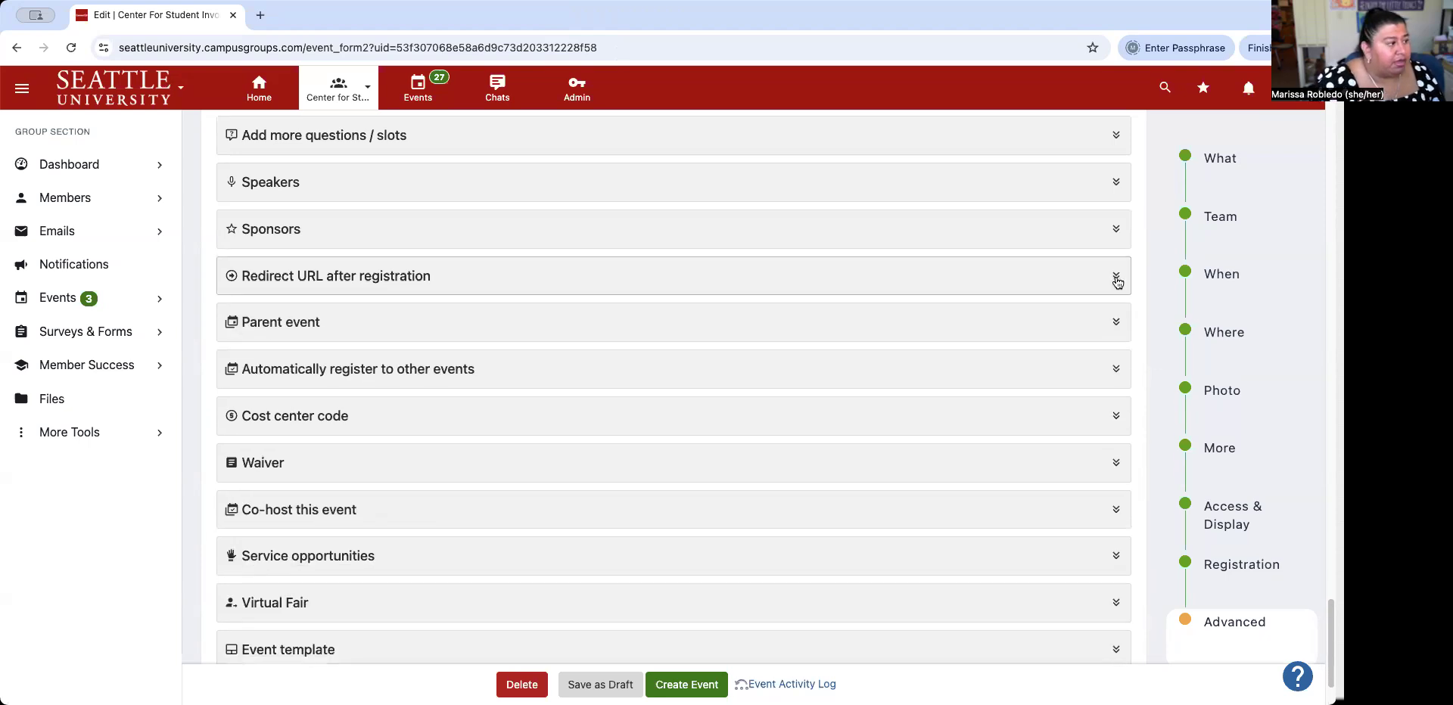
pyautogui.scroll(-2, 568, 394)
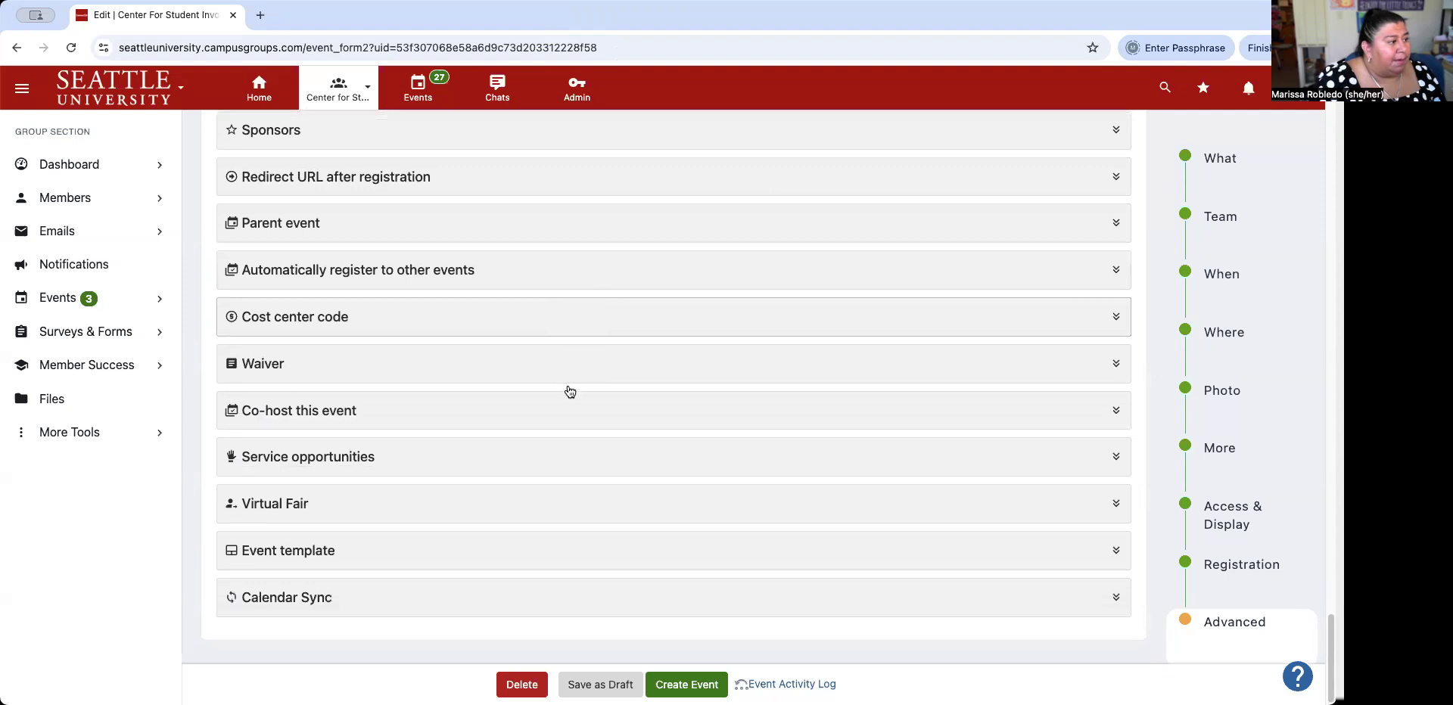
# Expand and collapse Automatically register to other events, then open Cost center code.
pyautogui.click(650, 282)
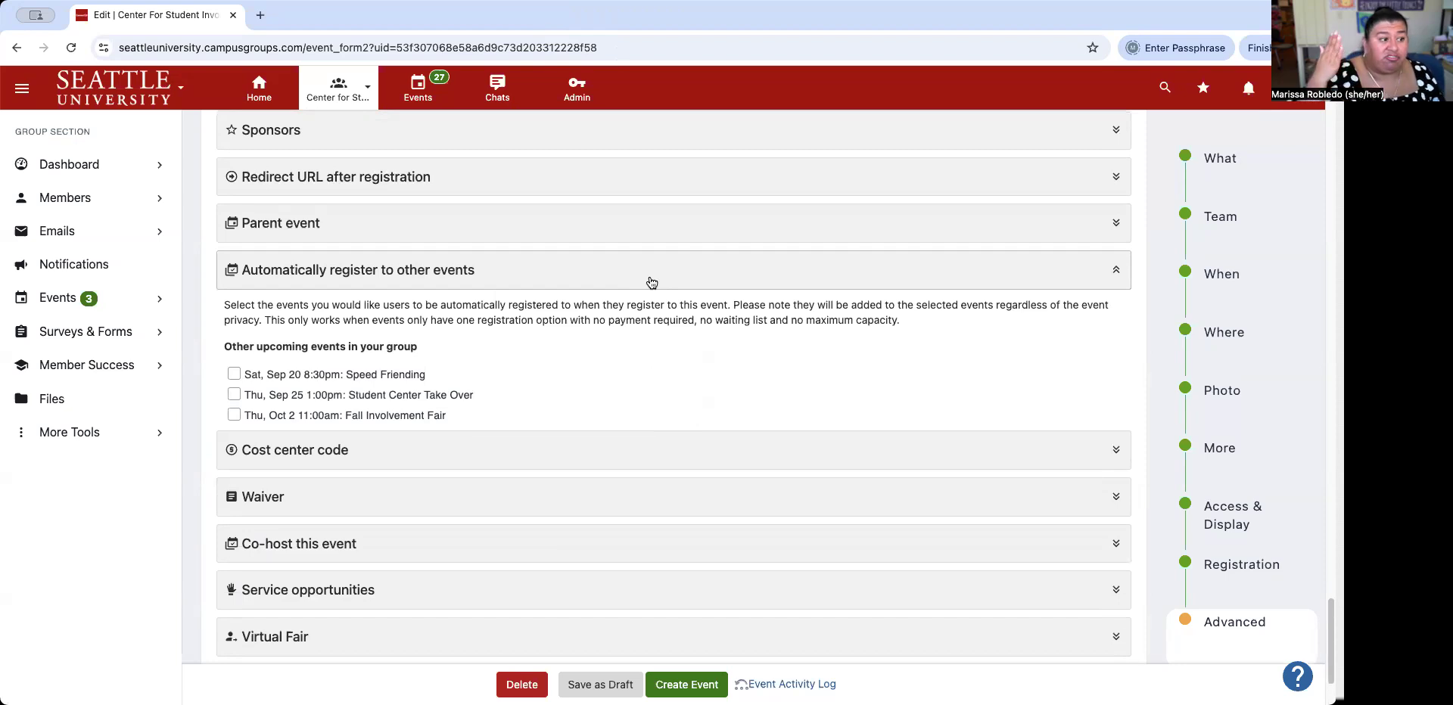
pyautogui.click(651, 282)
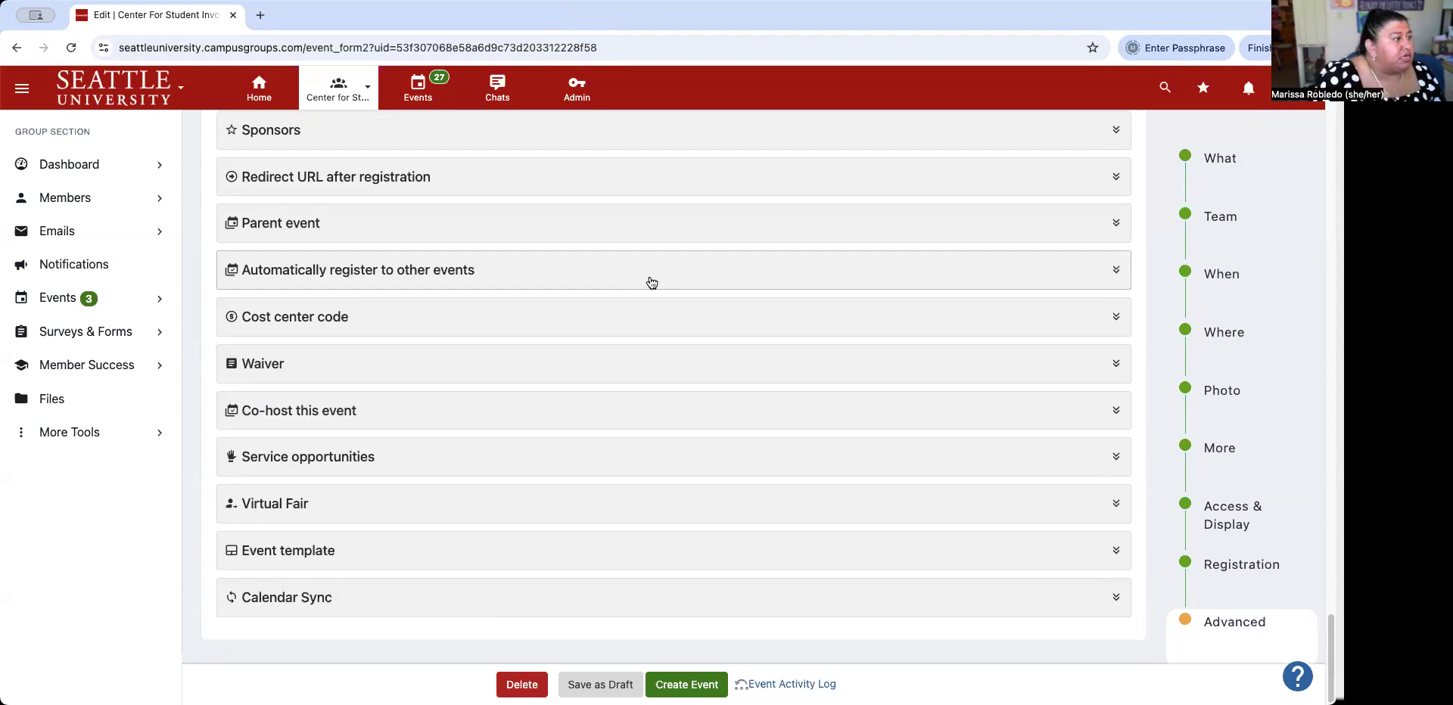
pyautogui.click(452, 320)
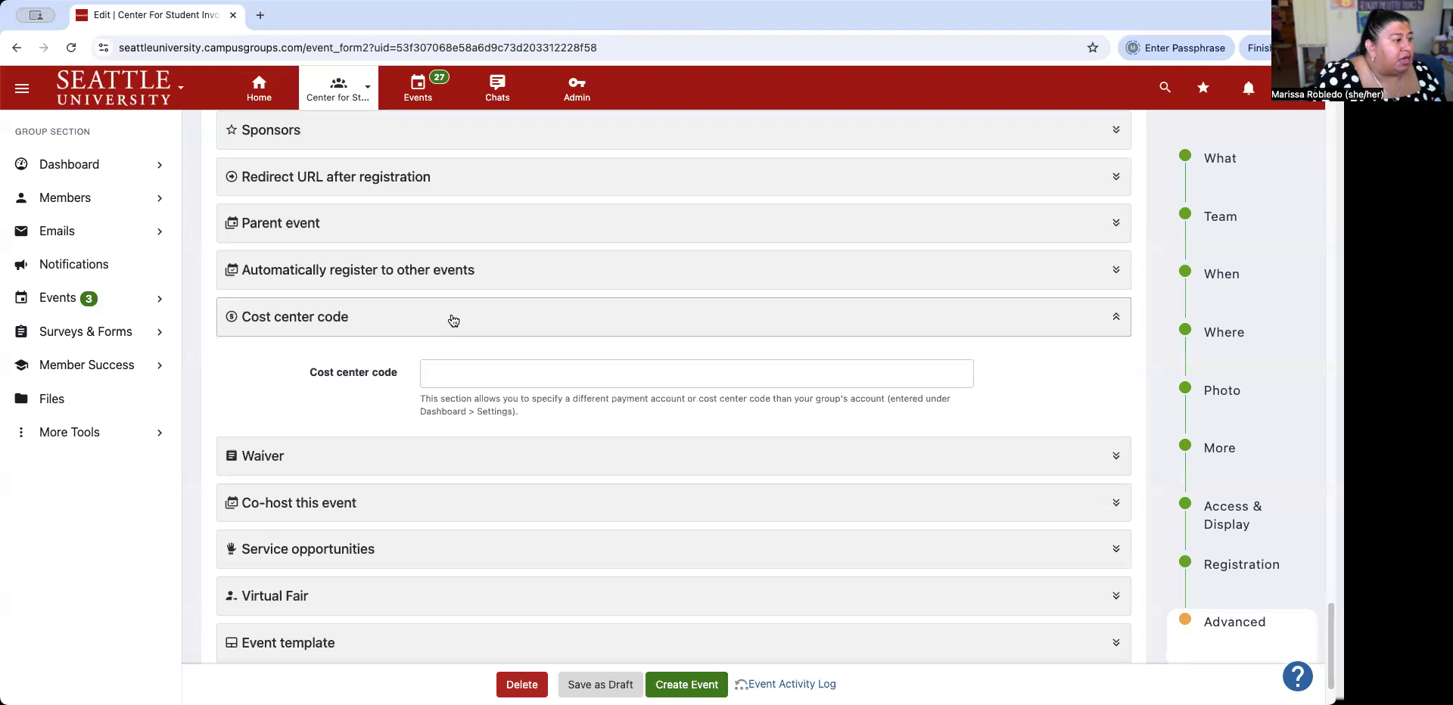
pyautogui.click(453, 321)
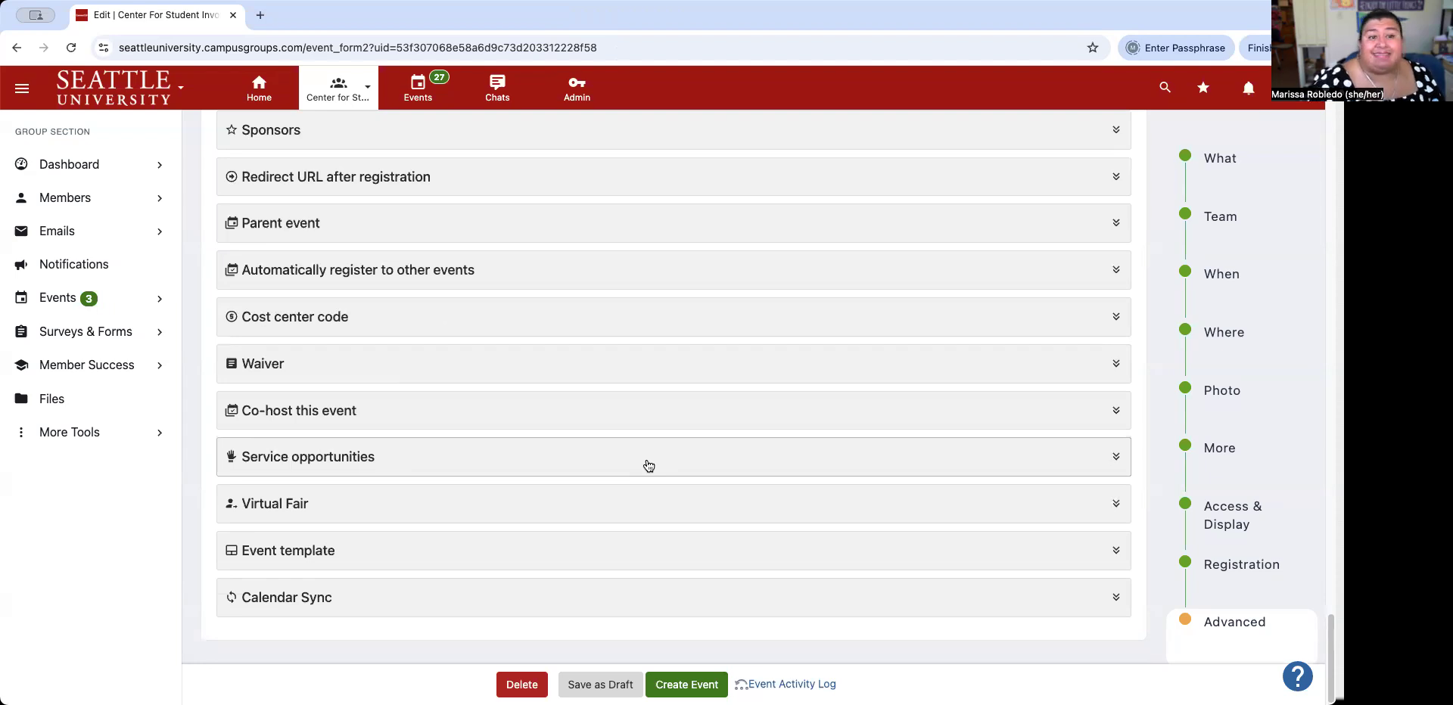
pyautogui.click(465, 365)
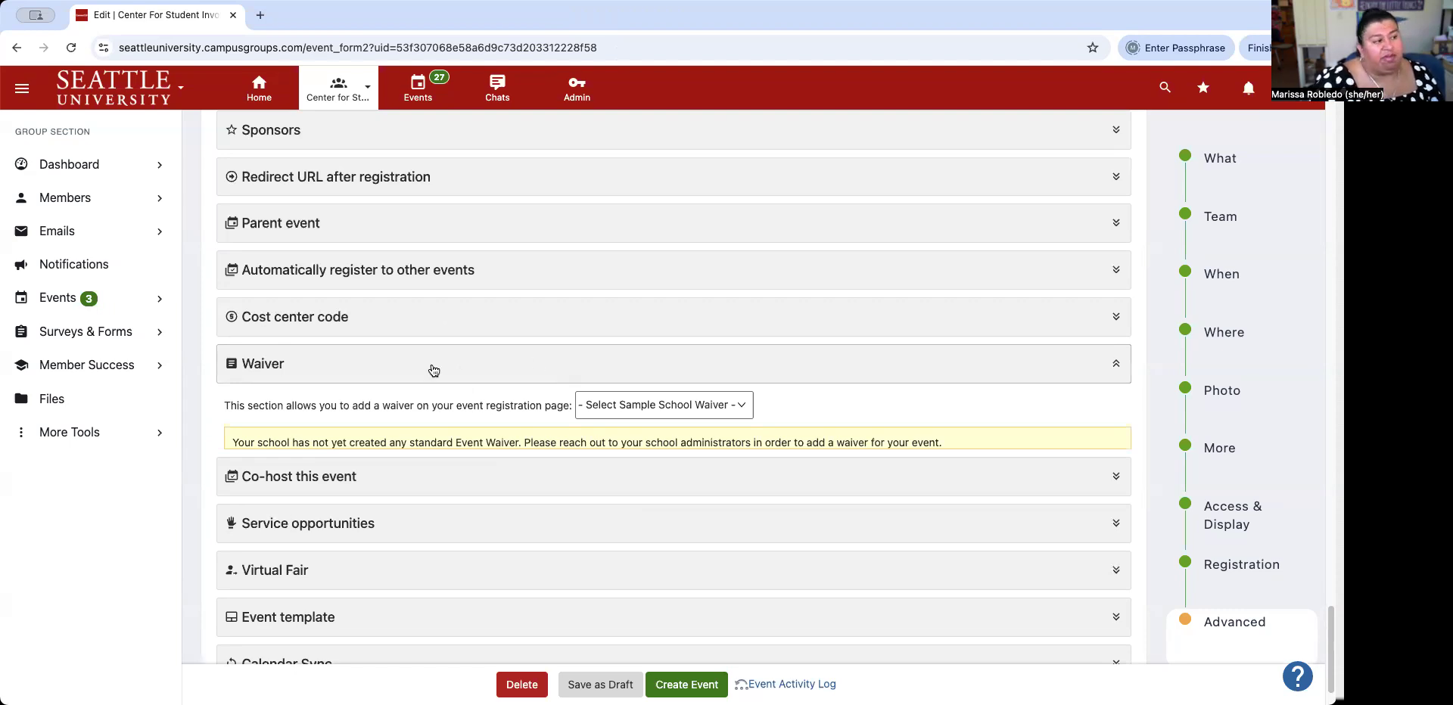
pyautogui.click(547, 376)
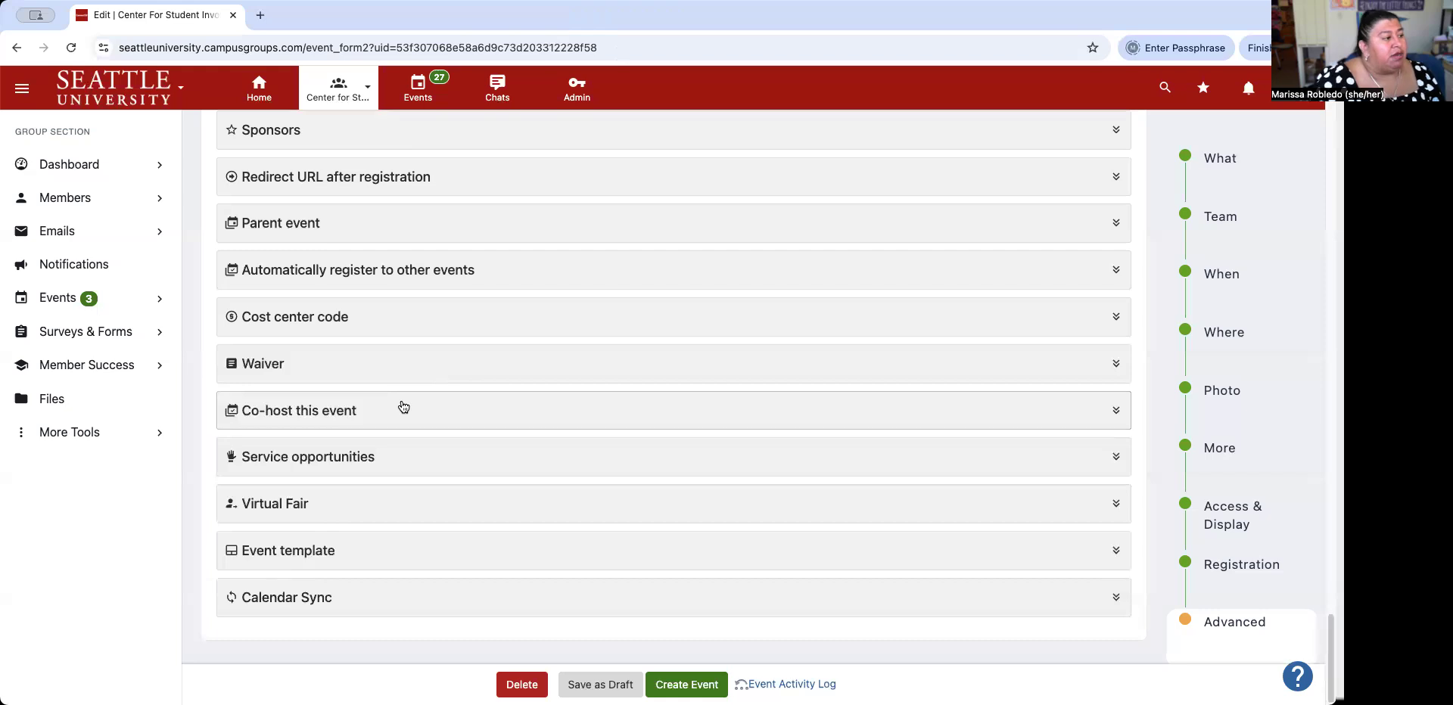
pyautogui.click(317, 416)
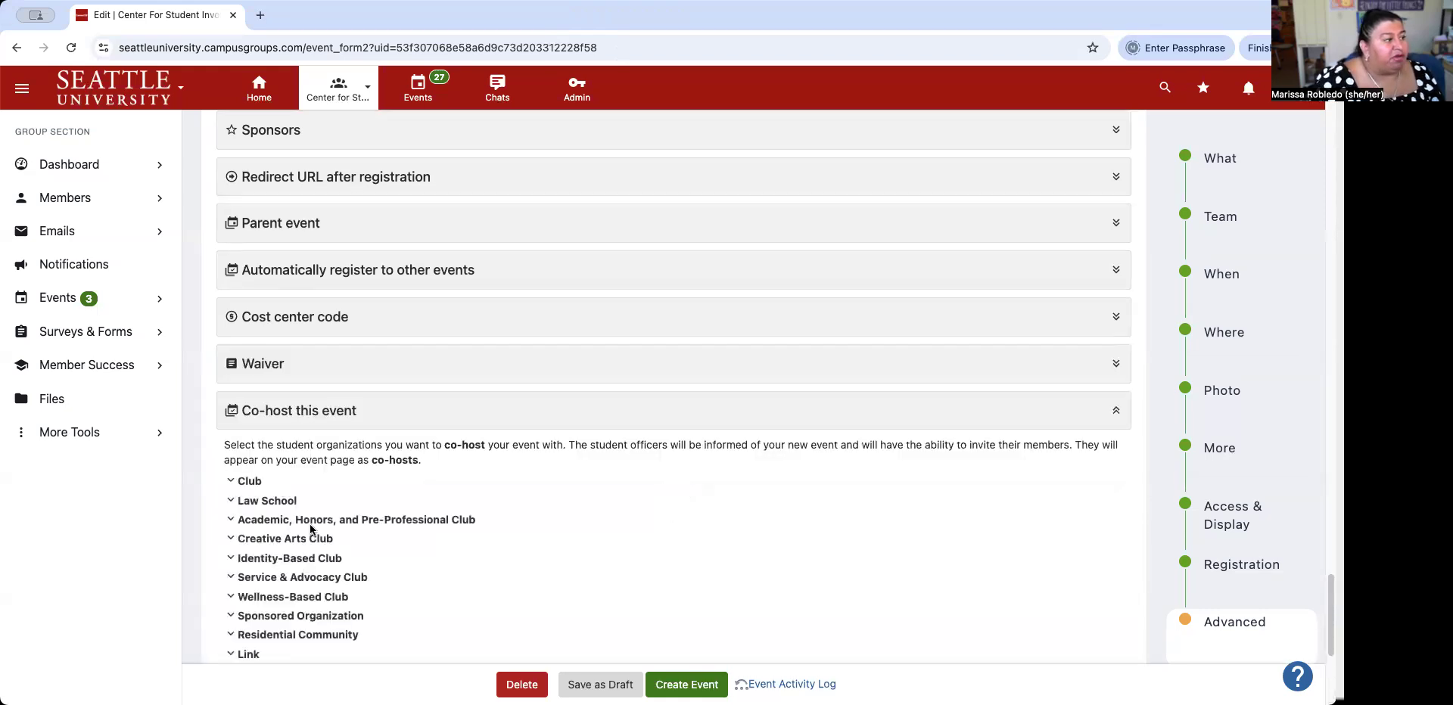
# Expand the Club list under Co-host this event, scroll through it, then collapse Co-host.
pyautogui.scroll(-3, 593, 478)
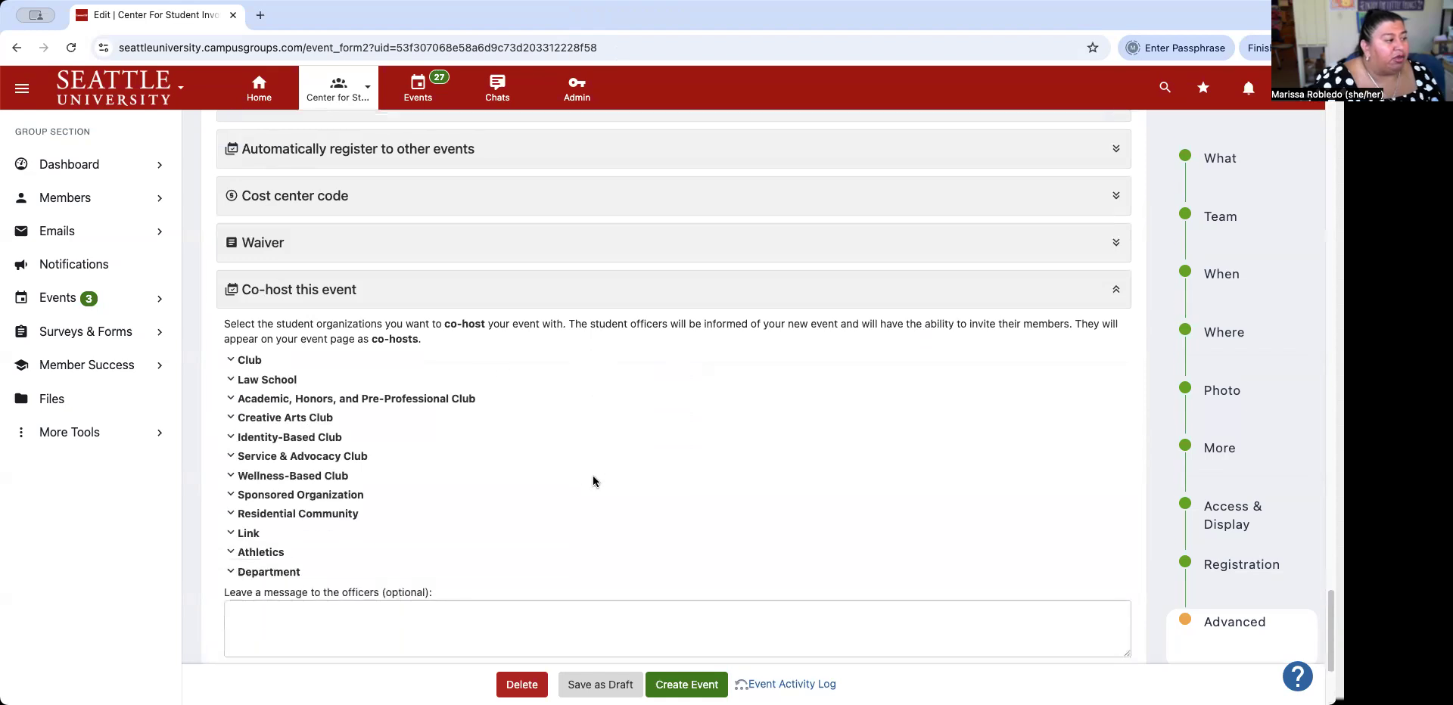
pyautogui.scroll(2, 593, 478)
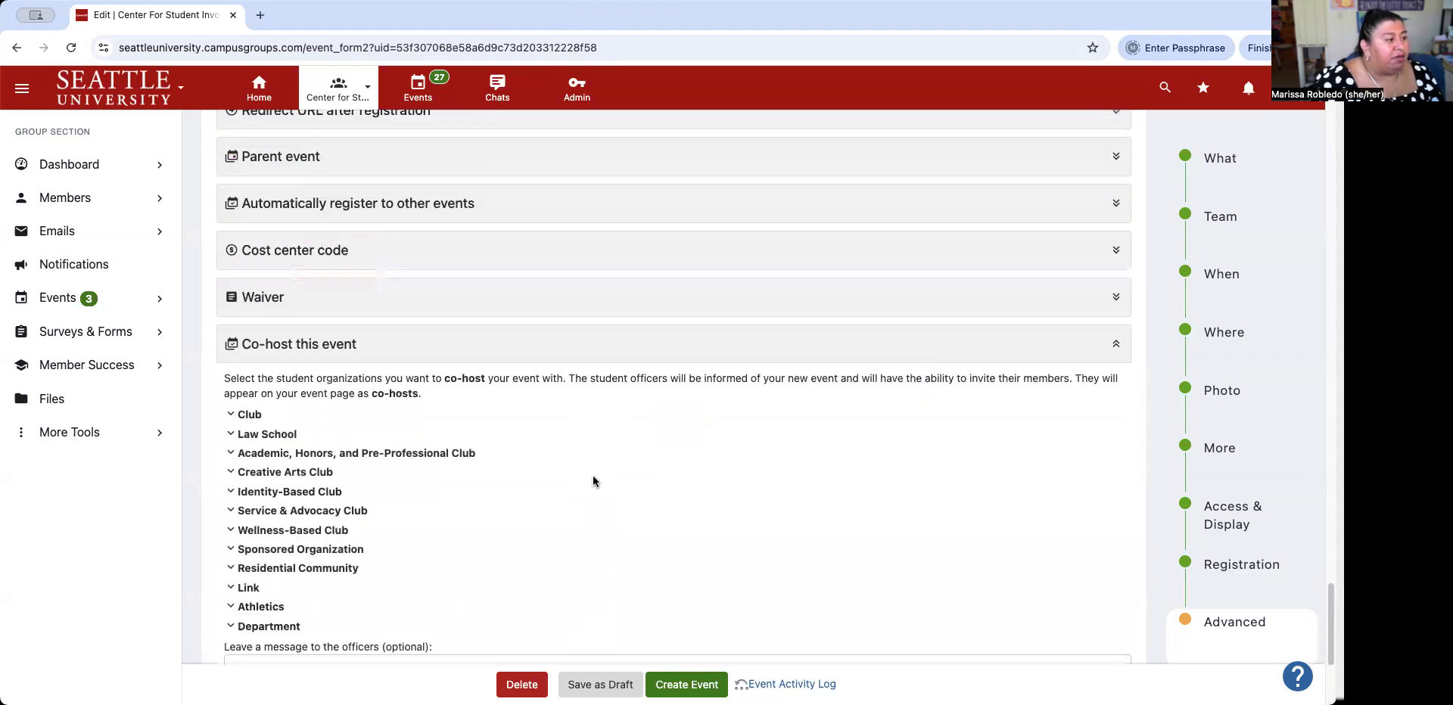
pyautogui.click(246, 415)
pyautogui.scroll(-10, 507, 468)
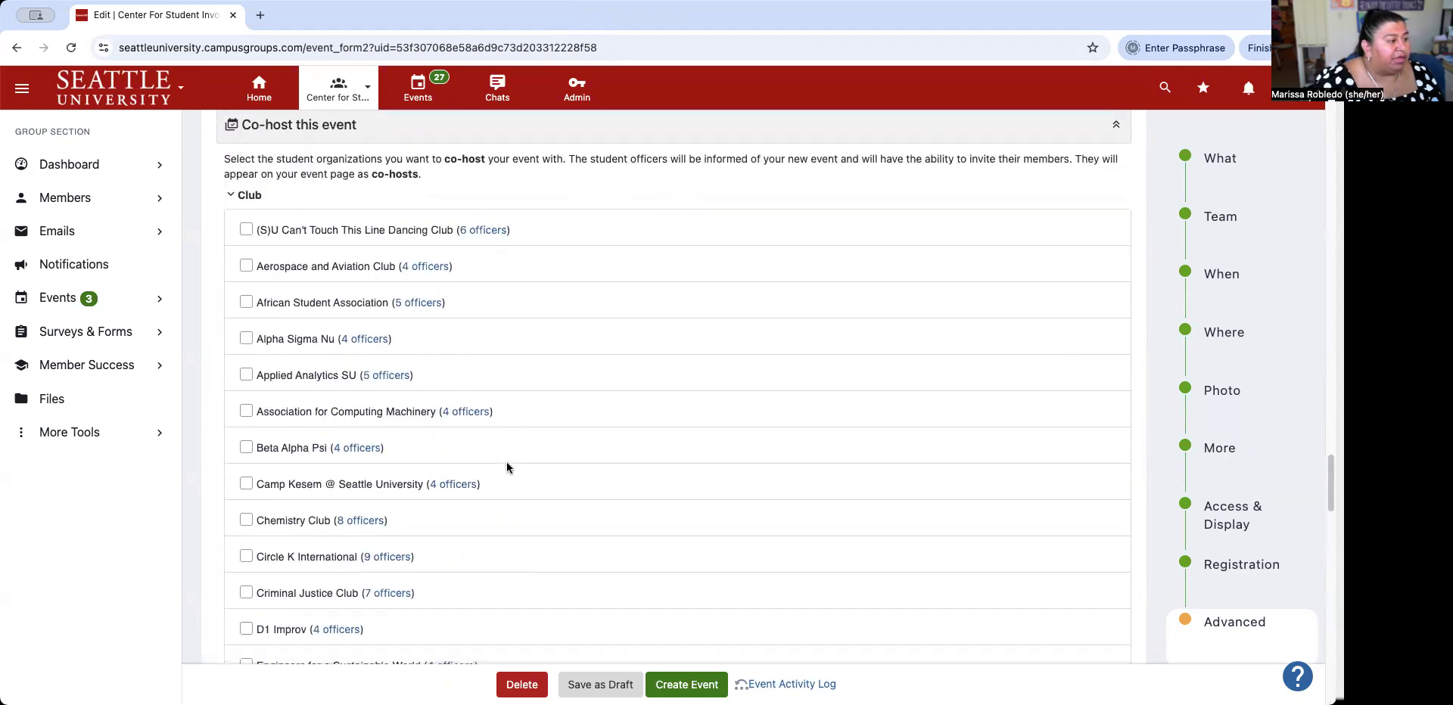
pyautogui.scroll(-12, 507, 467)
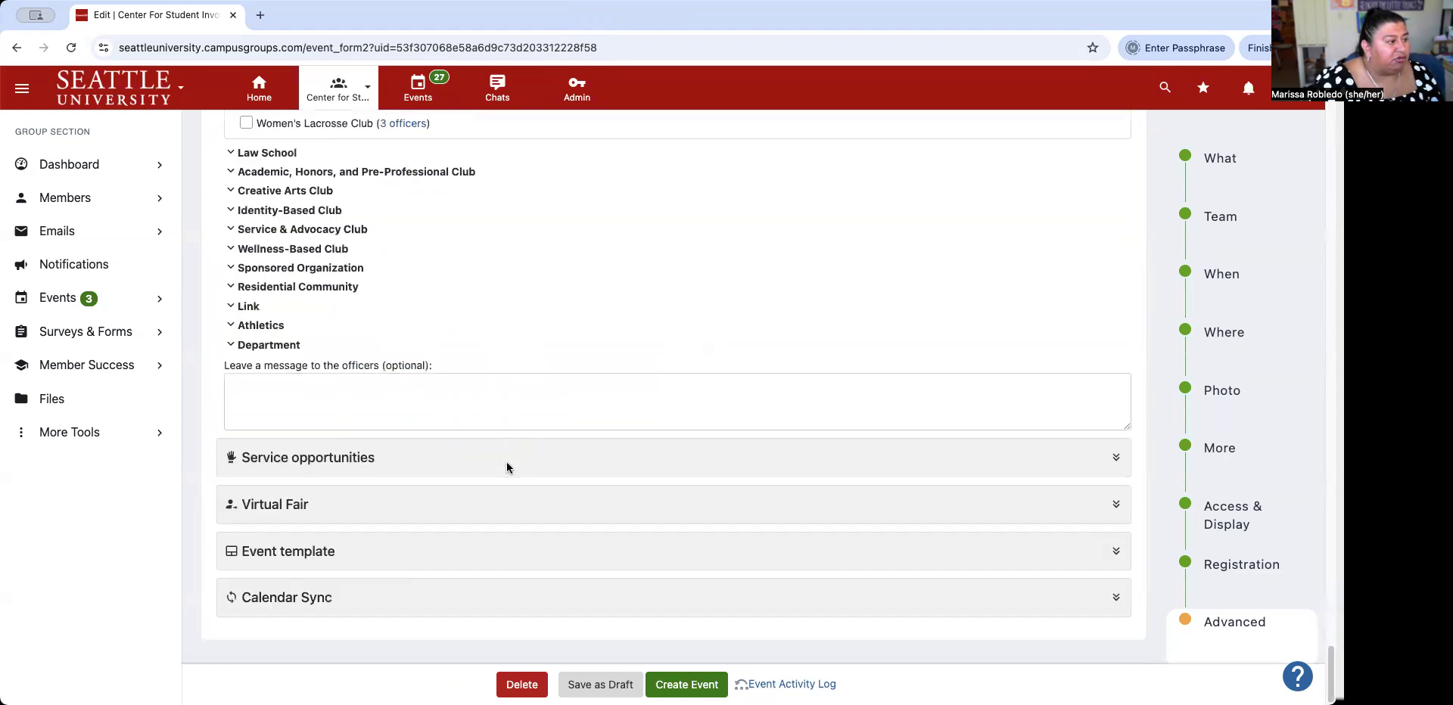
pyautogui.scroll(2, 507, 465)
pyautogui.scroll(20, 508, 469)
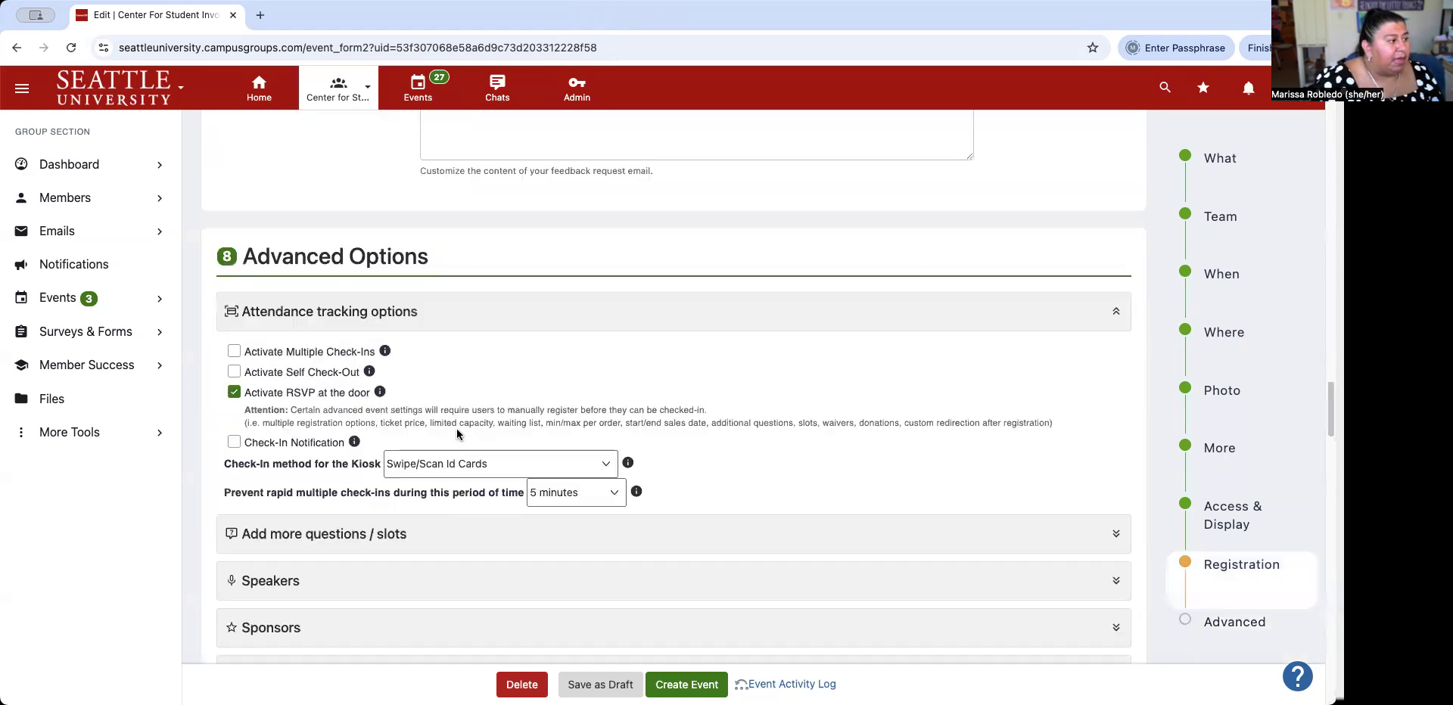
pyautogui.scroll(-4, 320, 536)
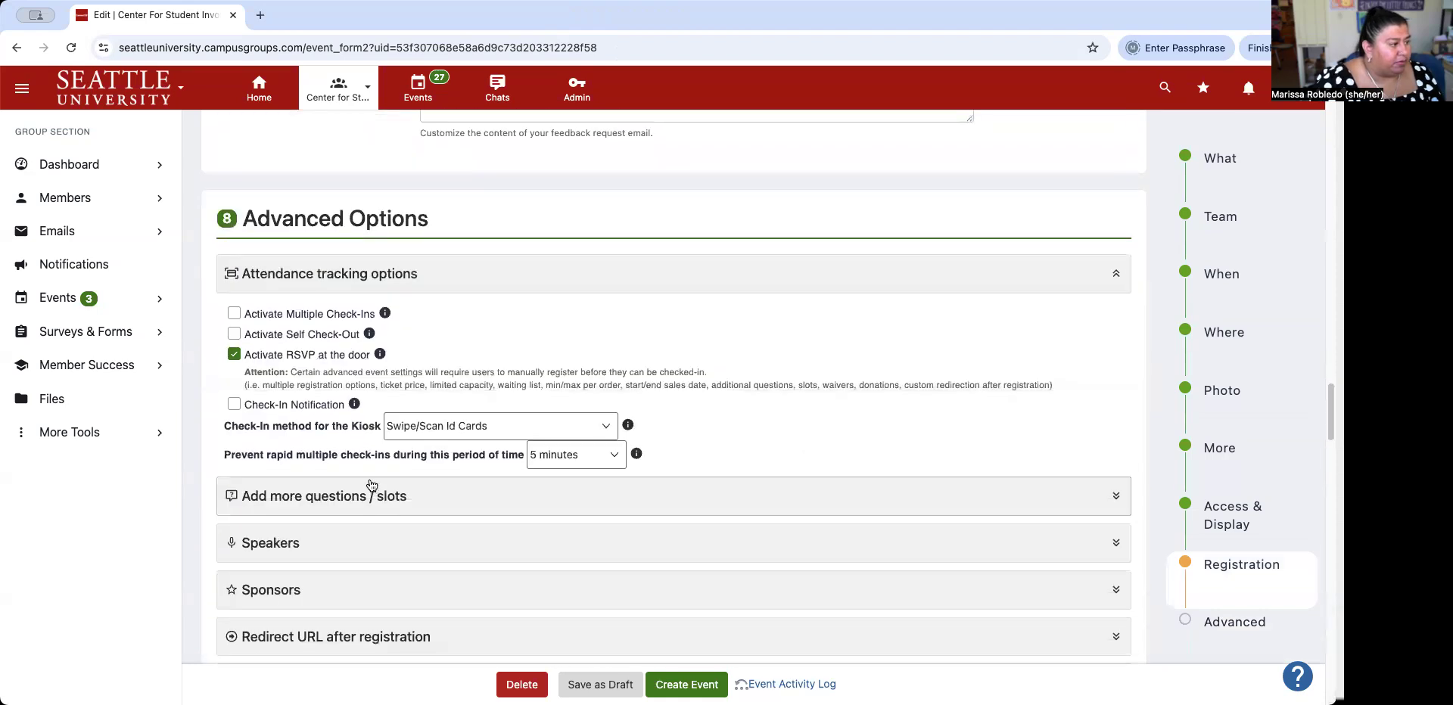
pyautogui.scroll(-10, 440, 373)
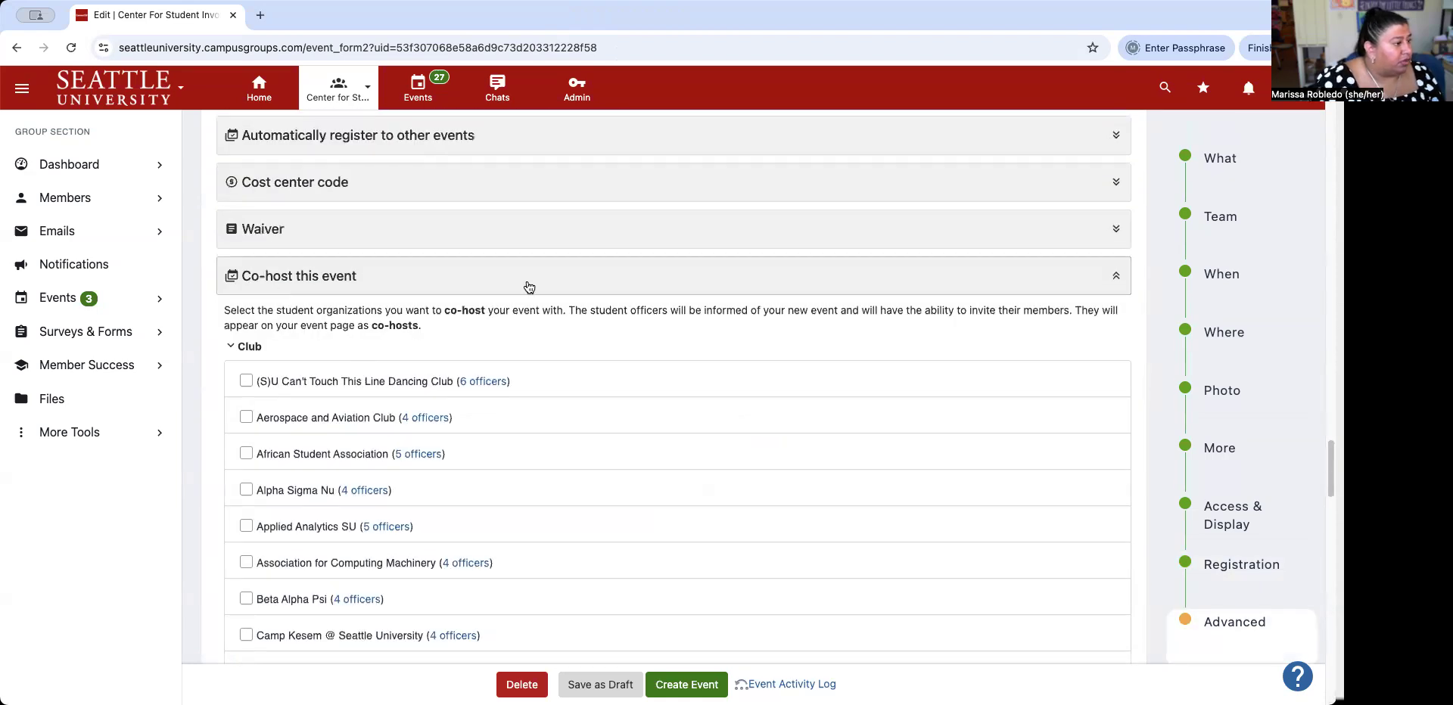
pyautogui.click(1117, 278)
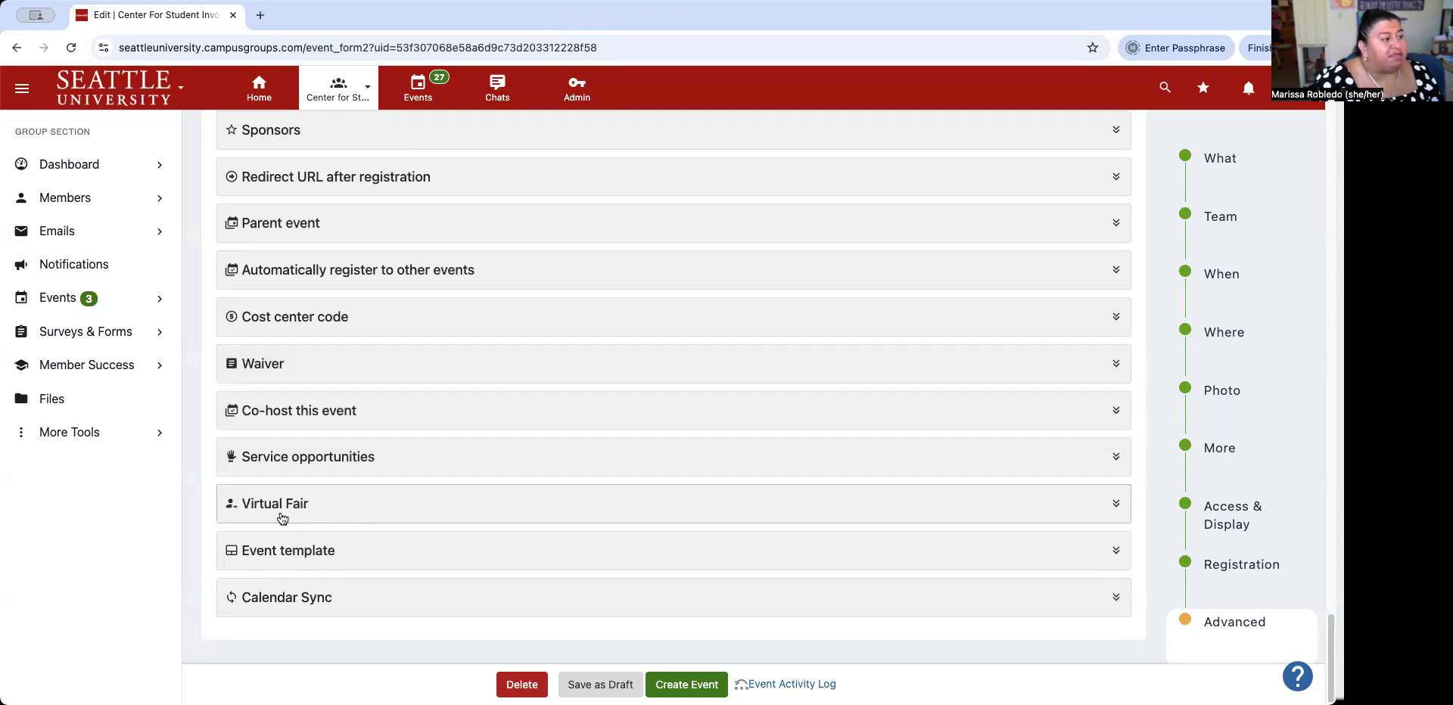
pyautogui.click(419, 560)
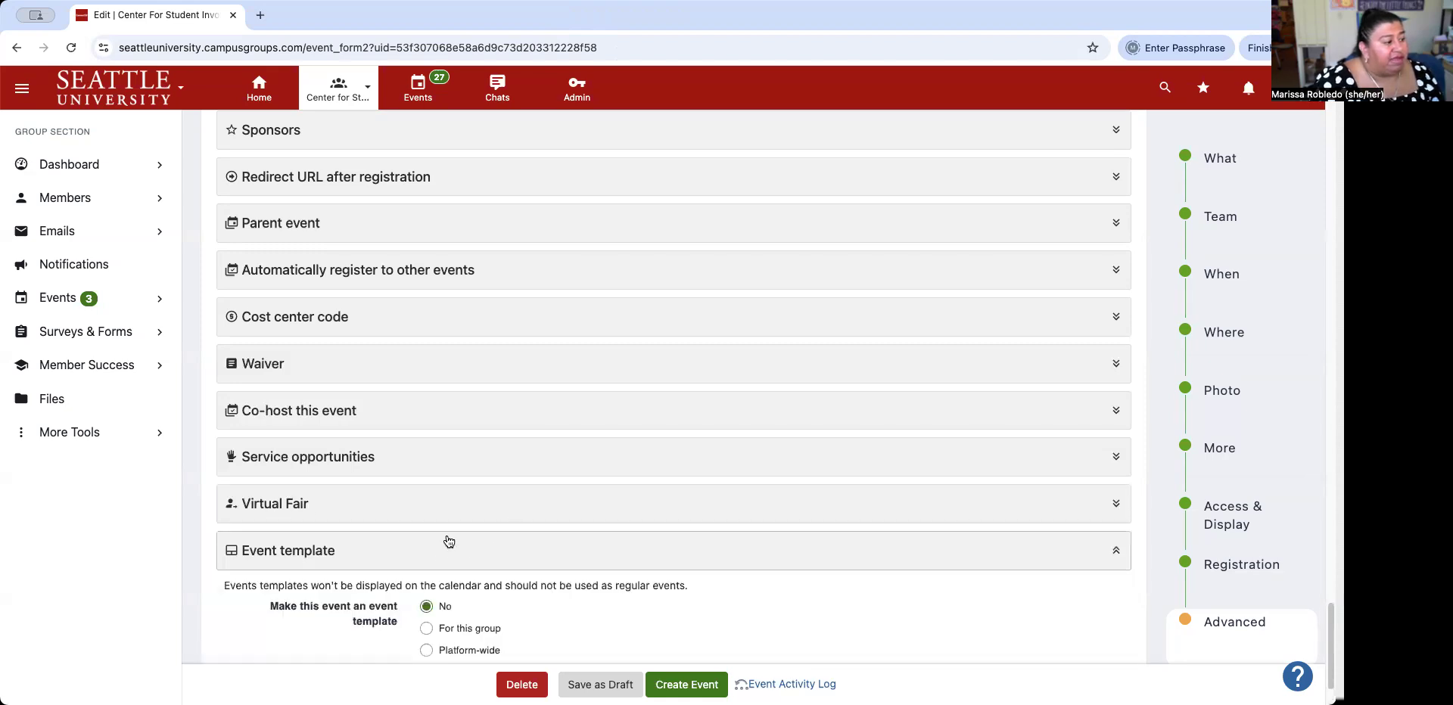
pyautogui.scroll(-2, 449, 542)
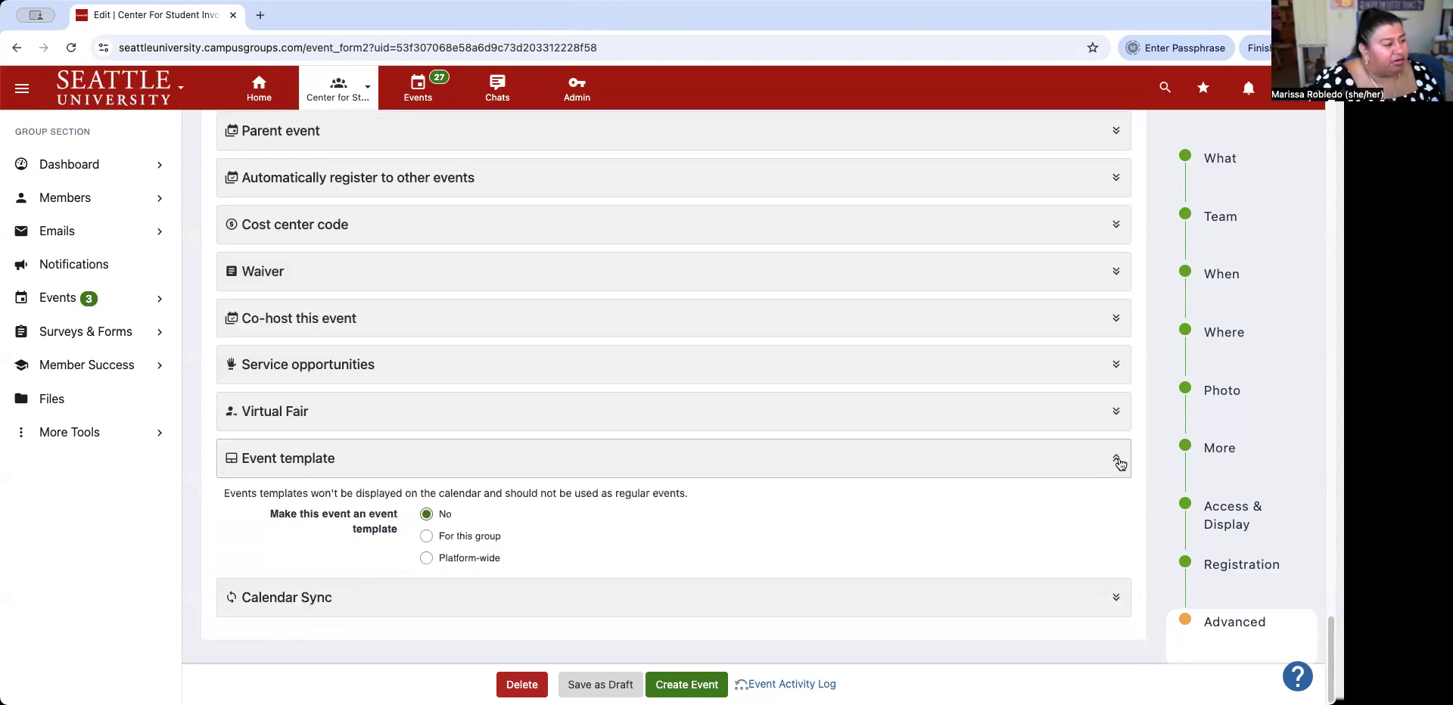
pyautogui.click(1115, 459)
pyautogui.click(1116, 598)
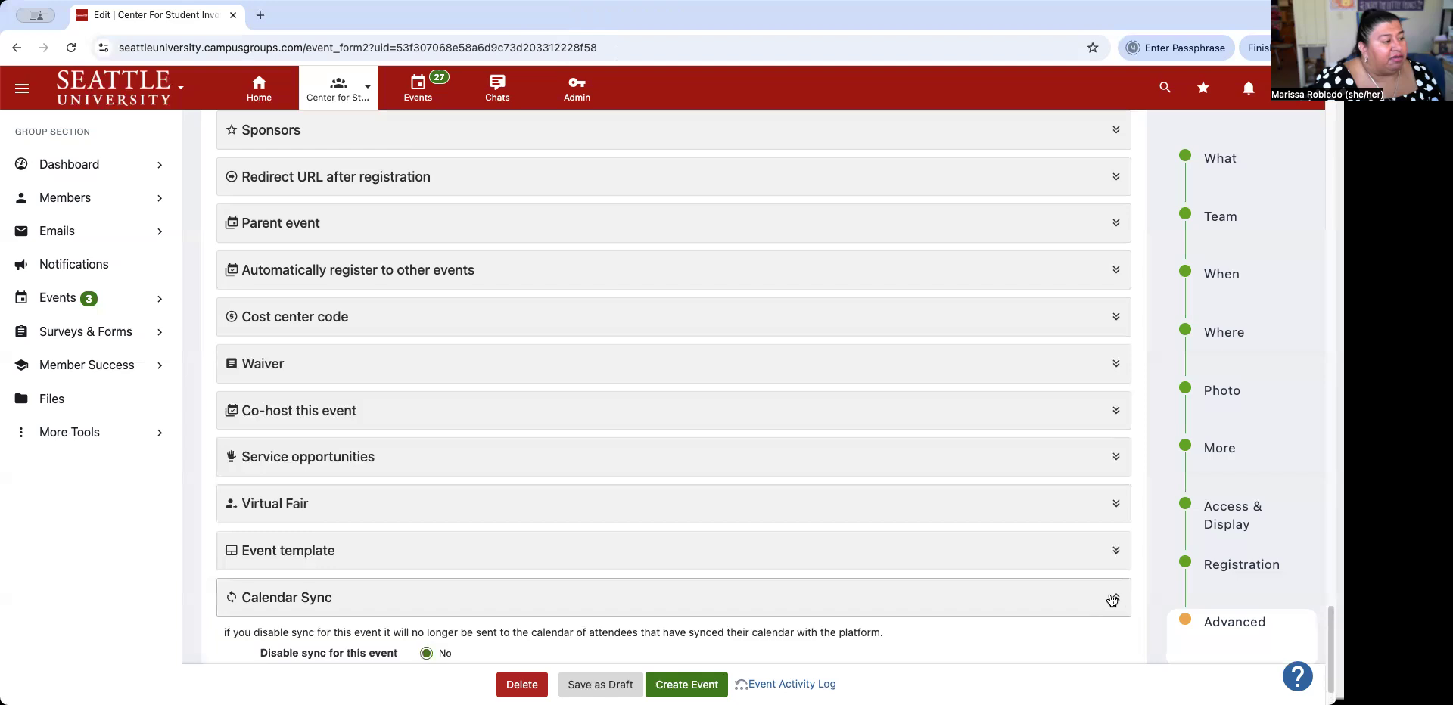
pyautogui.scroll(-2, 1008, 510)
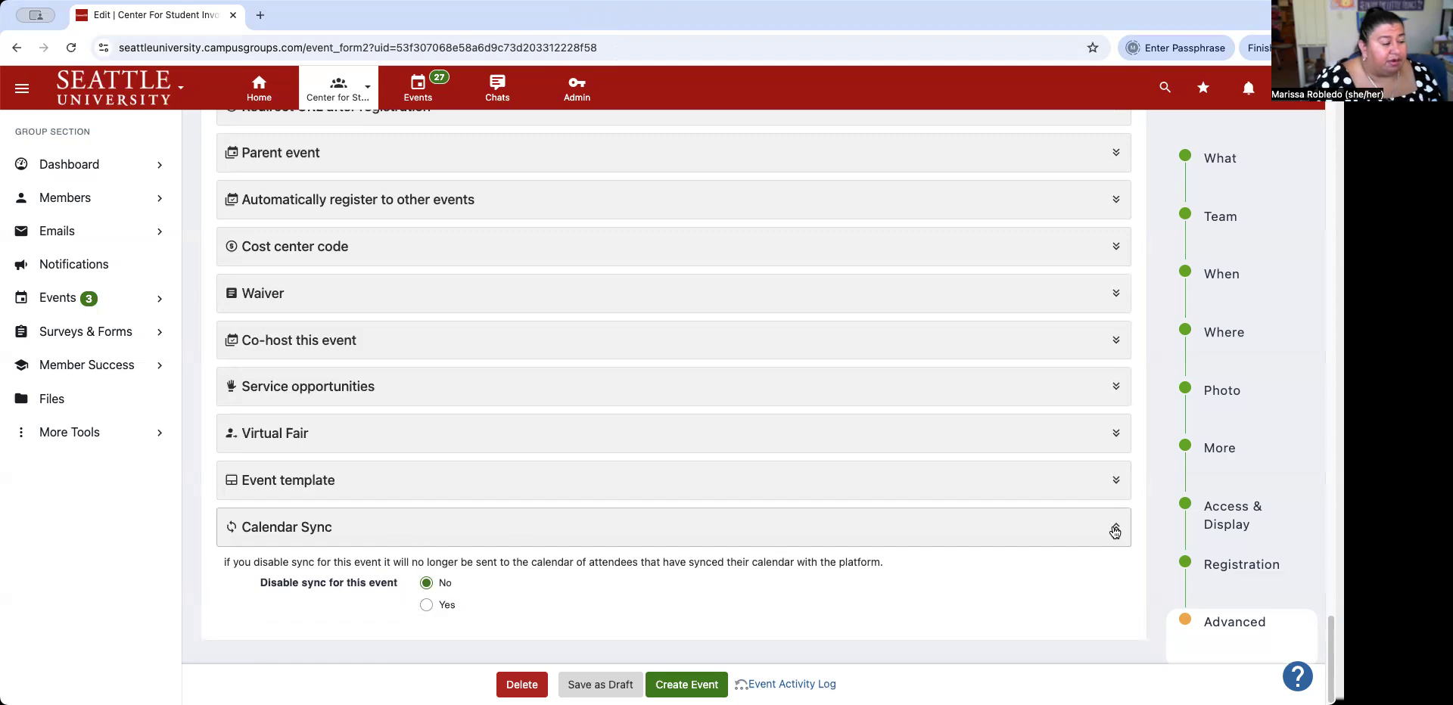
pyautogui.click(1115, 531)
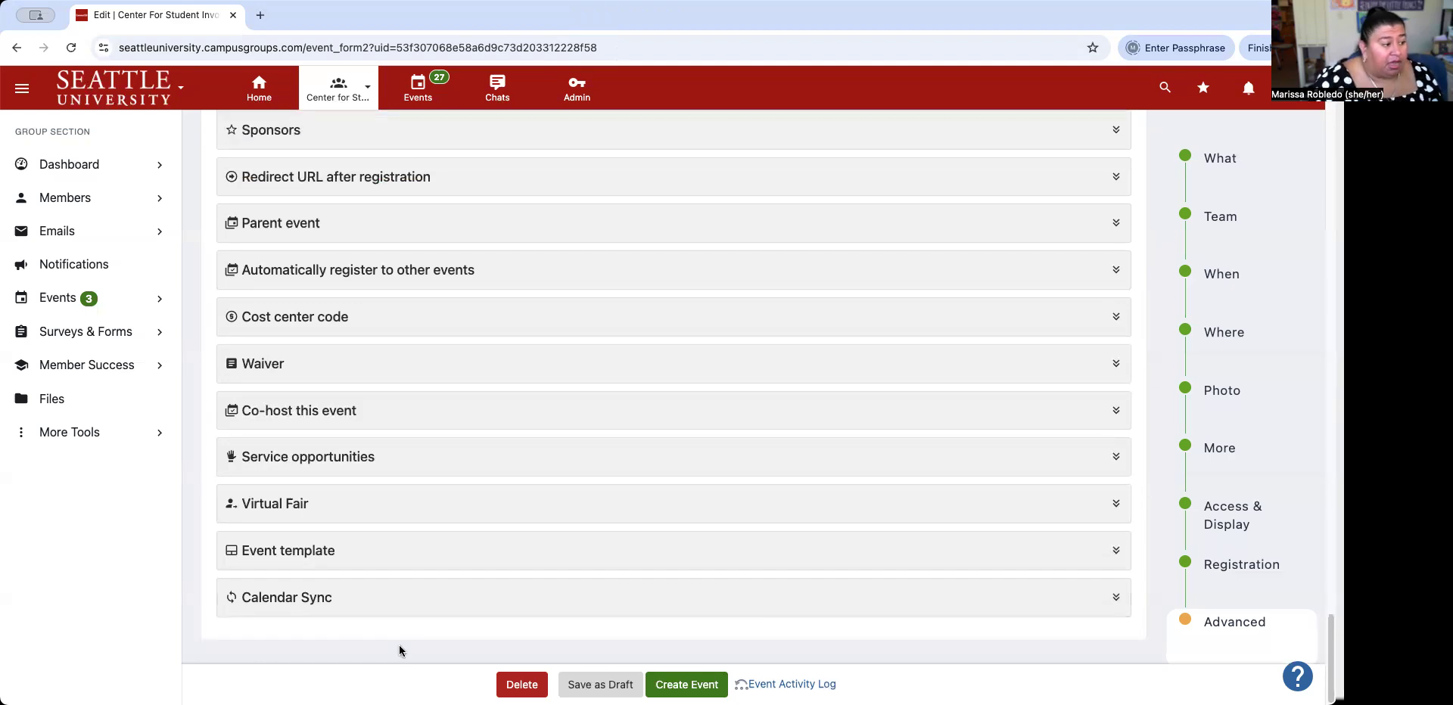
# Save Homecoming: S'morescoming as a draft and view the group's Upcoming Events list.
pyautogui.click(600, 686)
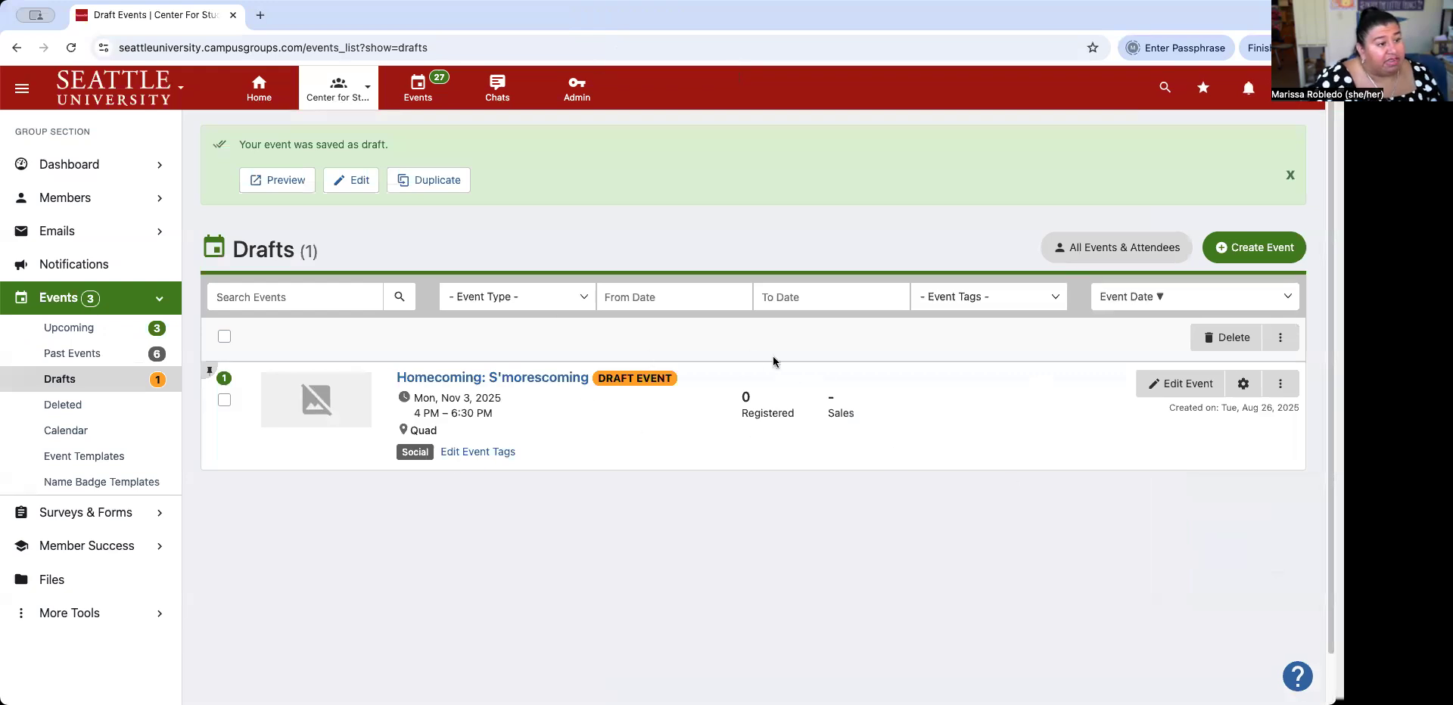
pyautogui.click(48, 303)
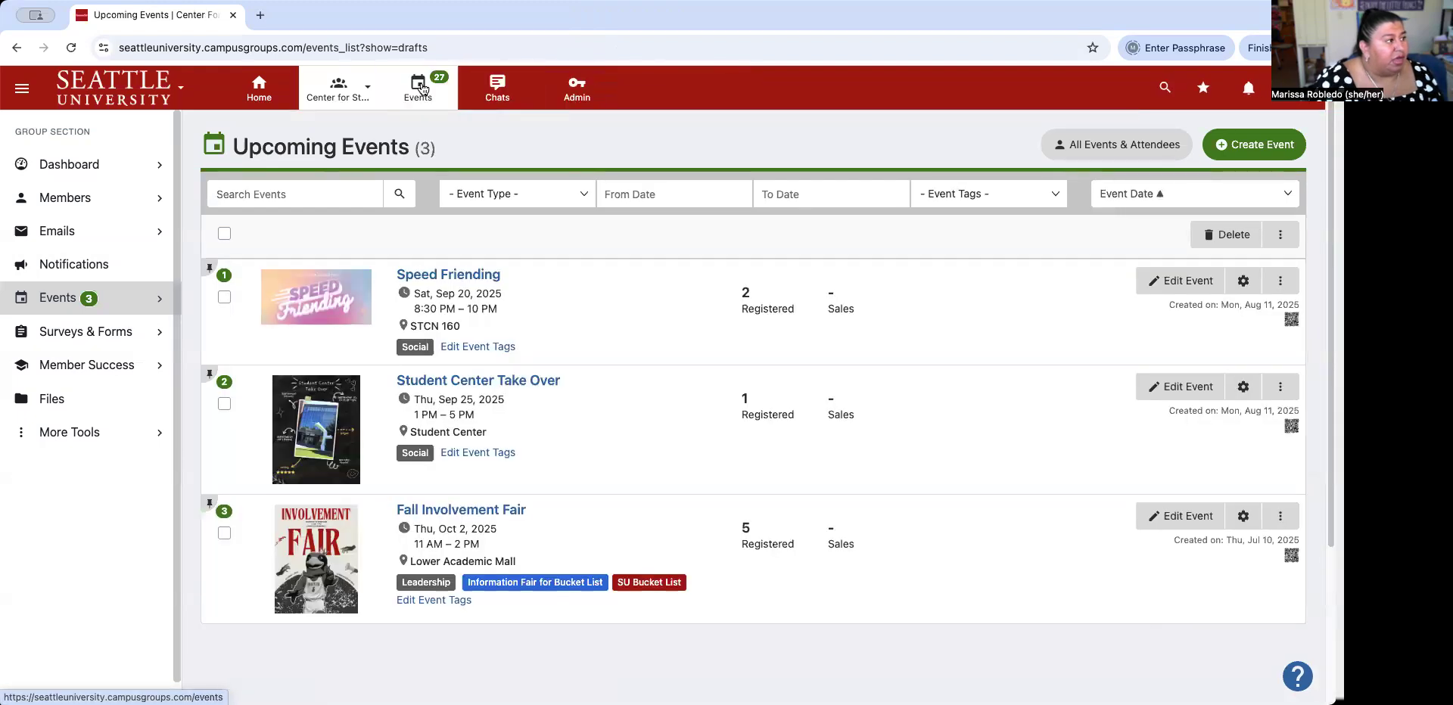
pyautogui.click(347, 91)
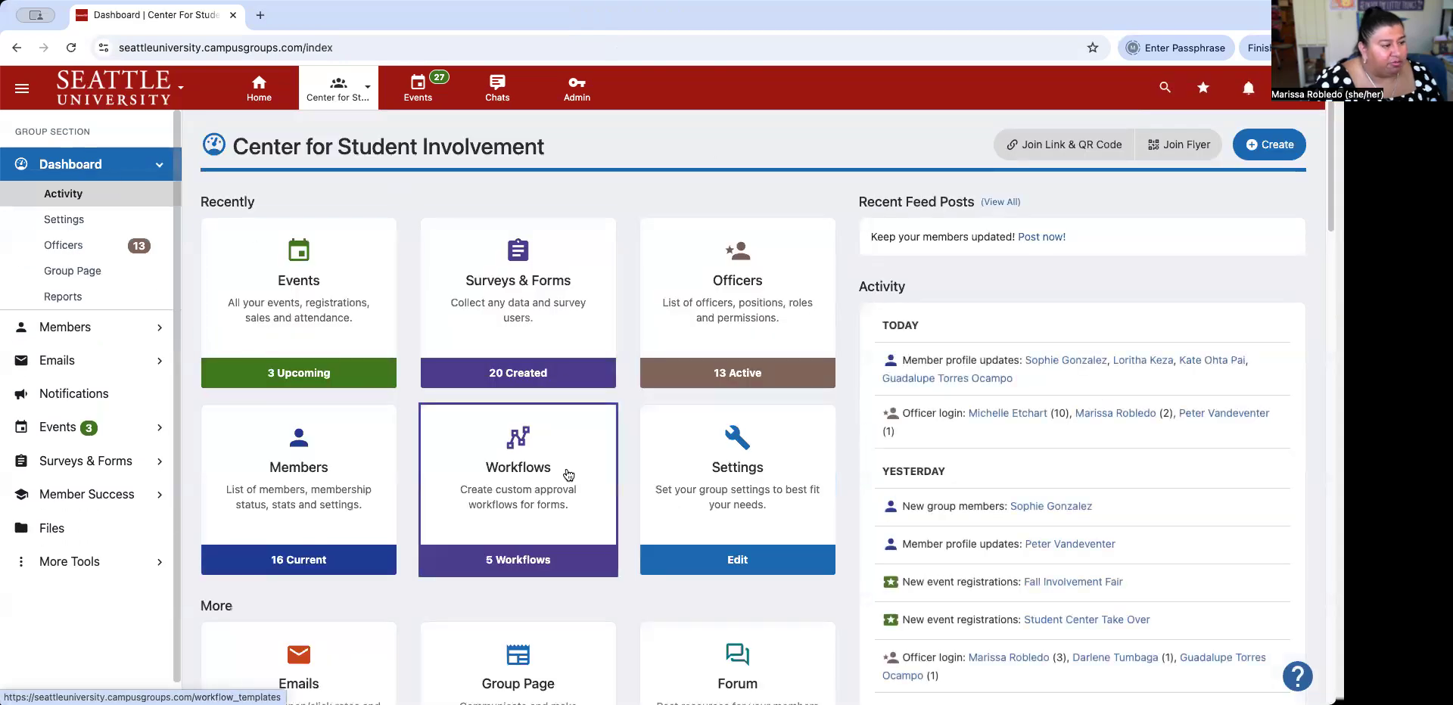
pyautogui.click(284, 276)
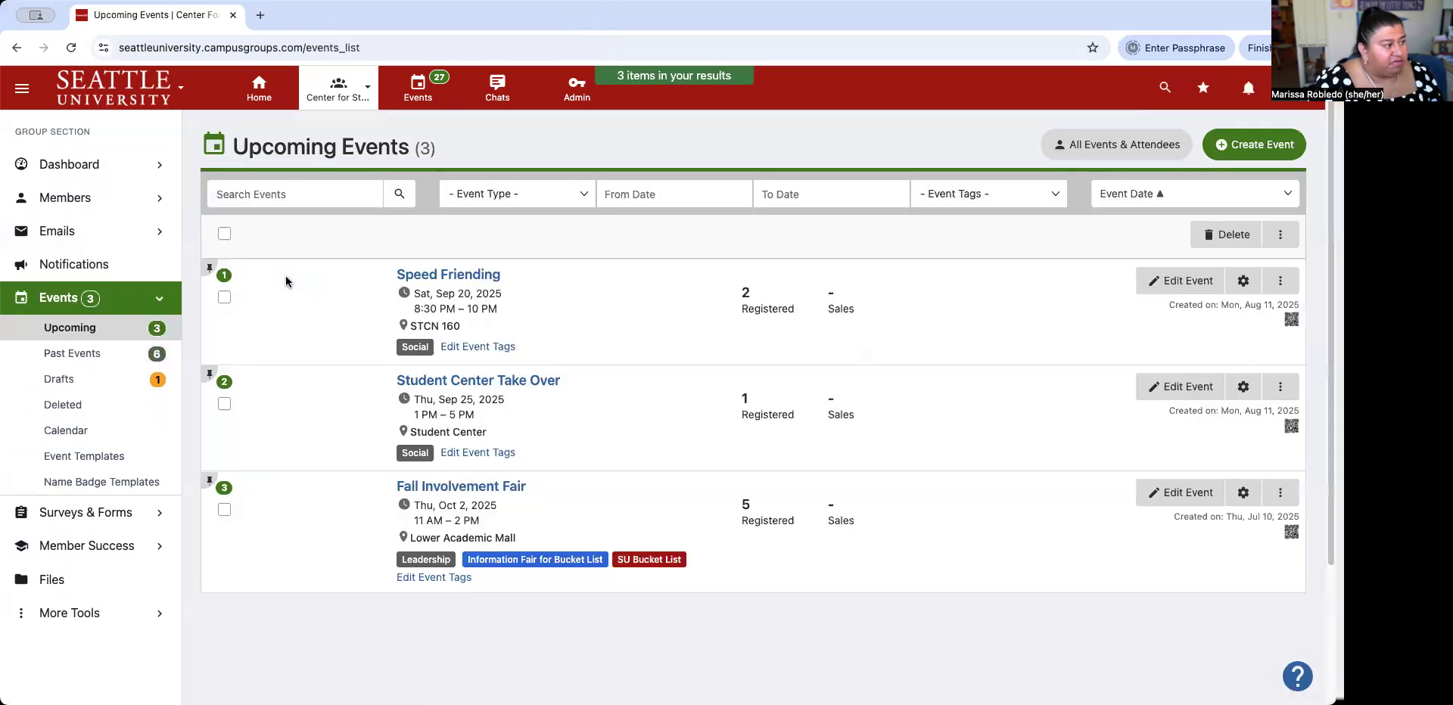
pyautogui.click(68, 330)
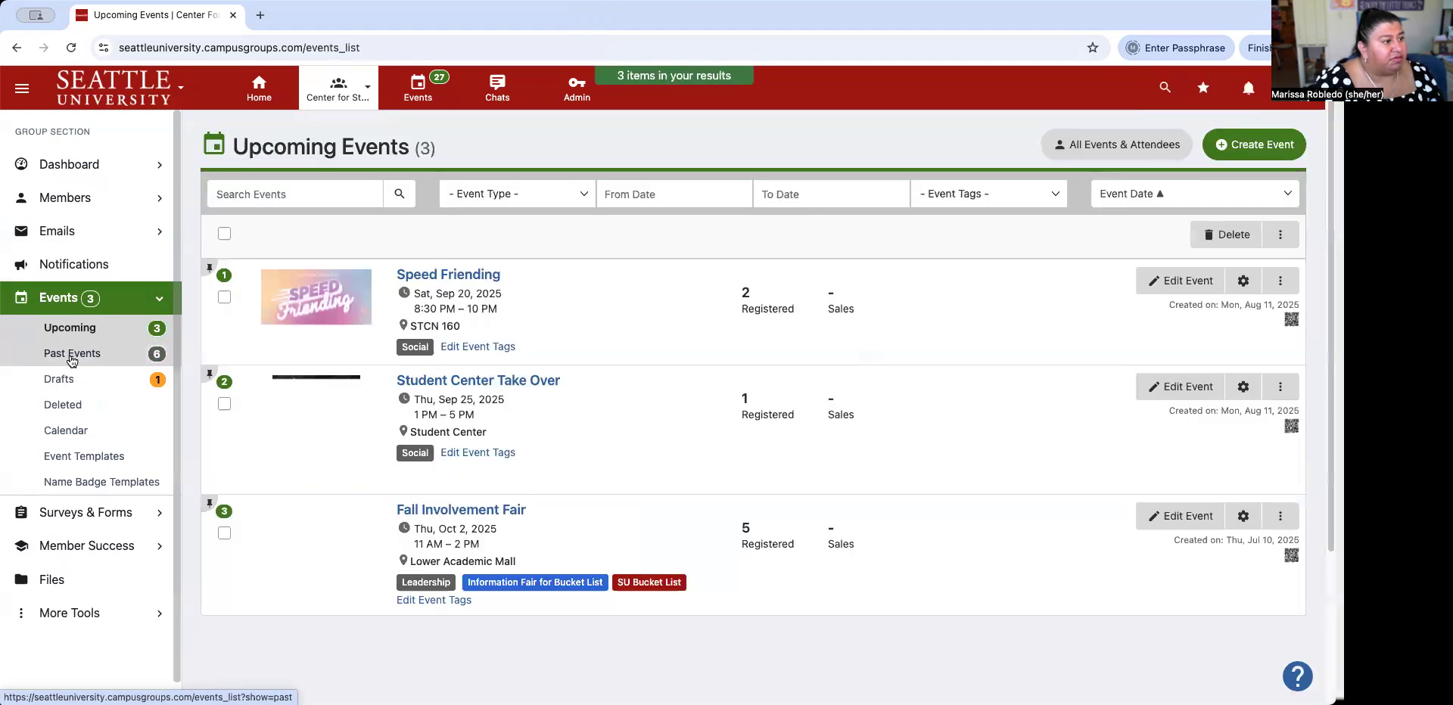
# Browse Past Events, then open the Drafts list showing Homecoming: S'morescoming.
pyautogui.click(73, 354)
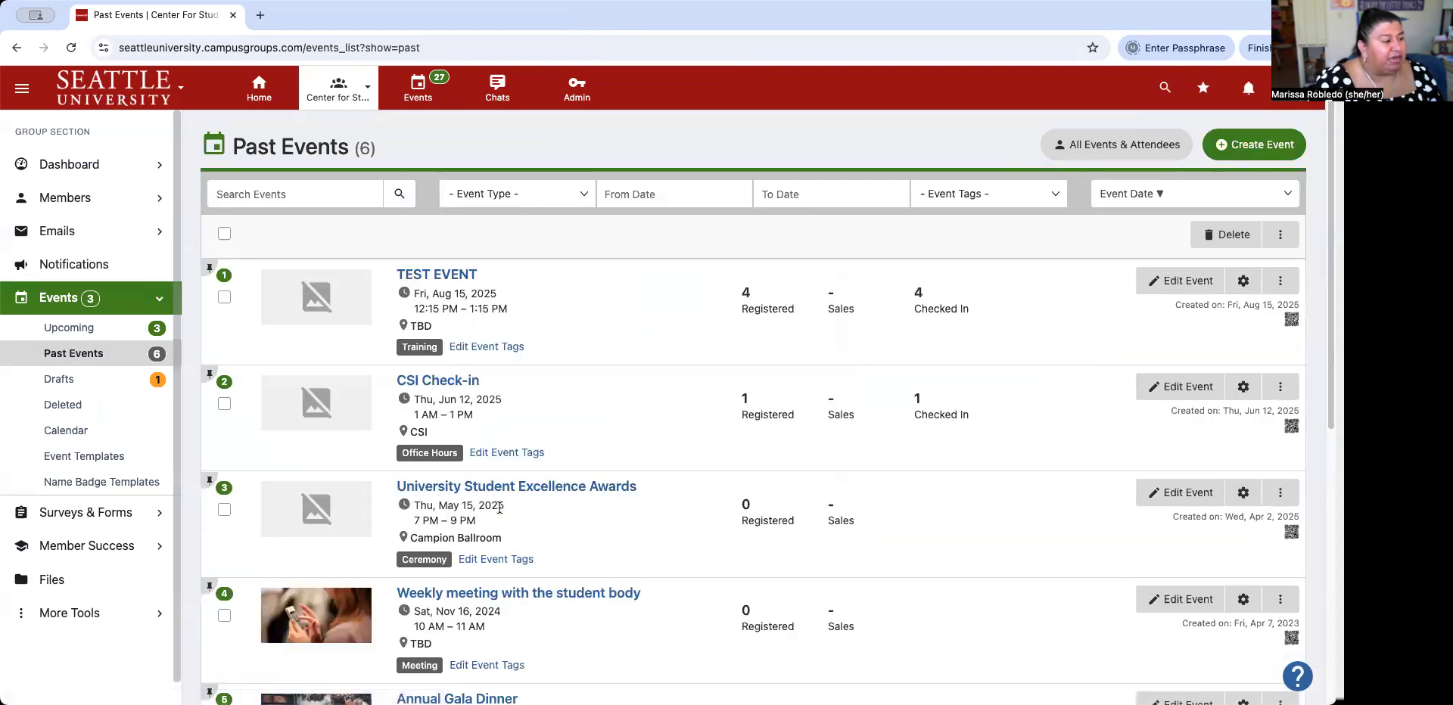
pyautogui.scroll(-2, 523, 488)
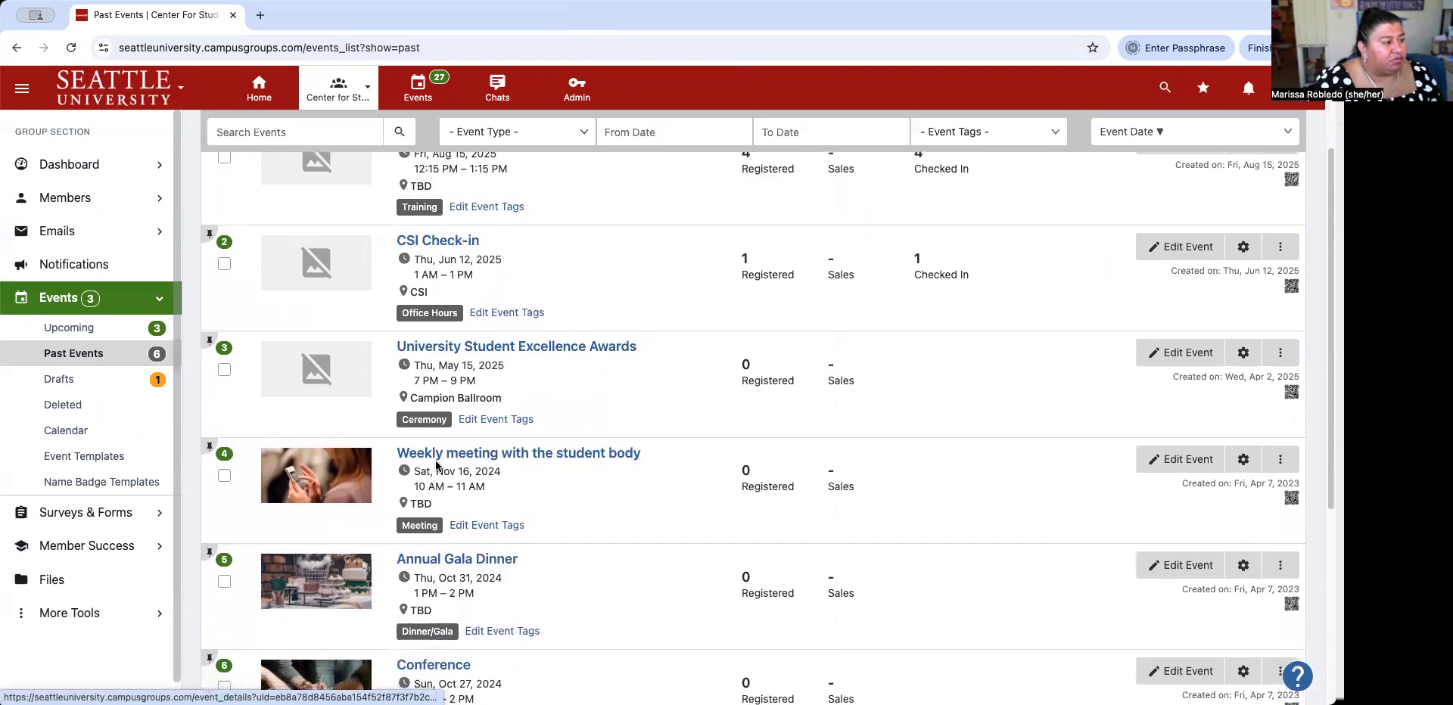
pyautogui.scroll(-3, 439, 466)
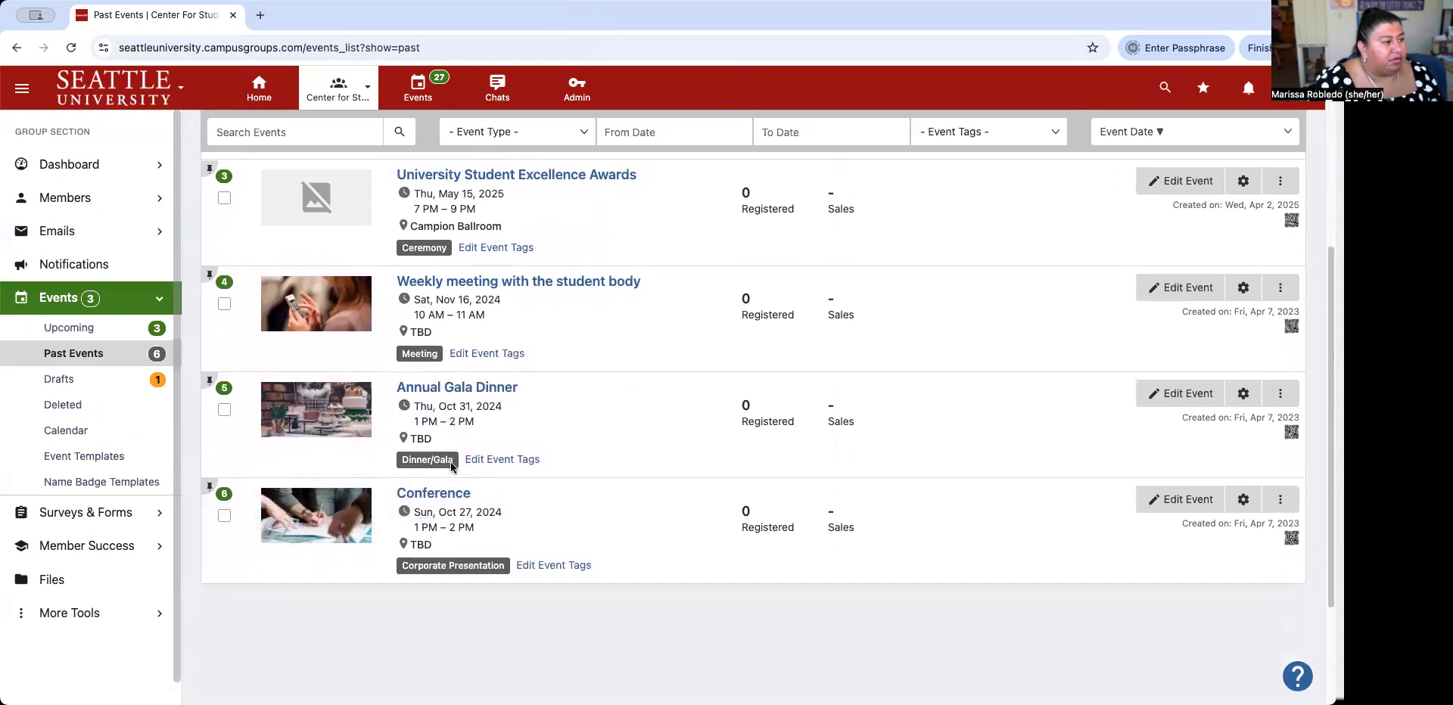
pyautogui.click(60, 381)
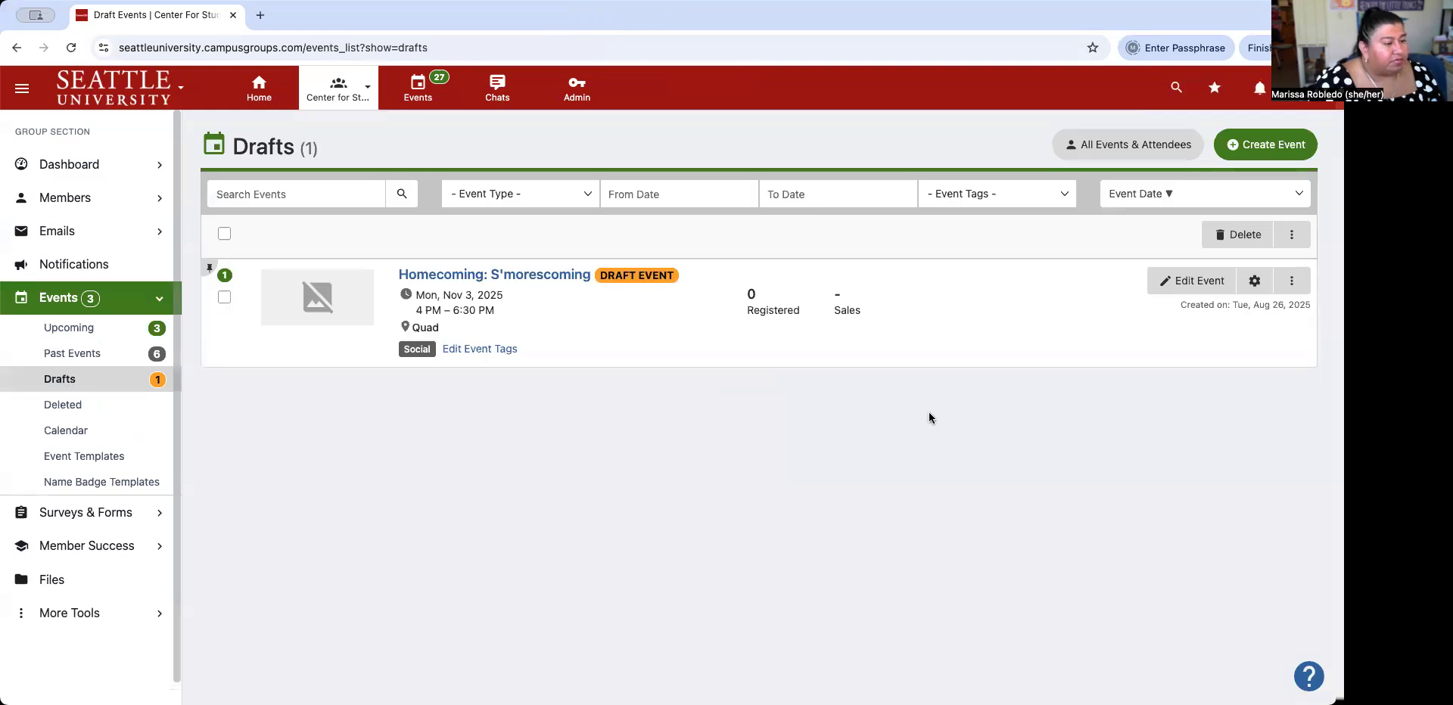
# Publish the Homecoming draft with Create Event, then reopen it and save again.
pyautogui.click(1201, 285)
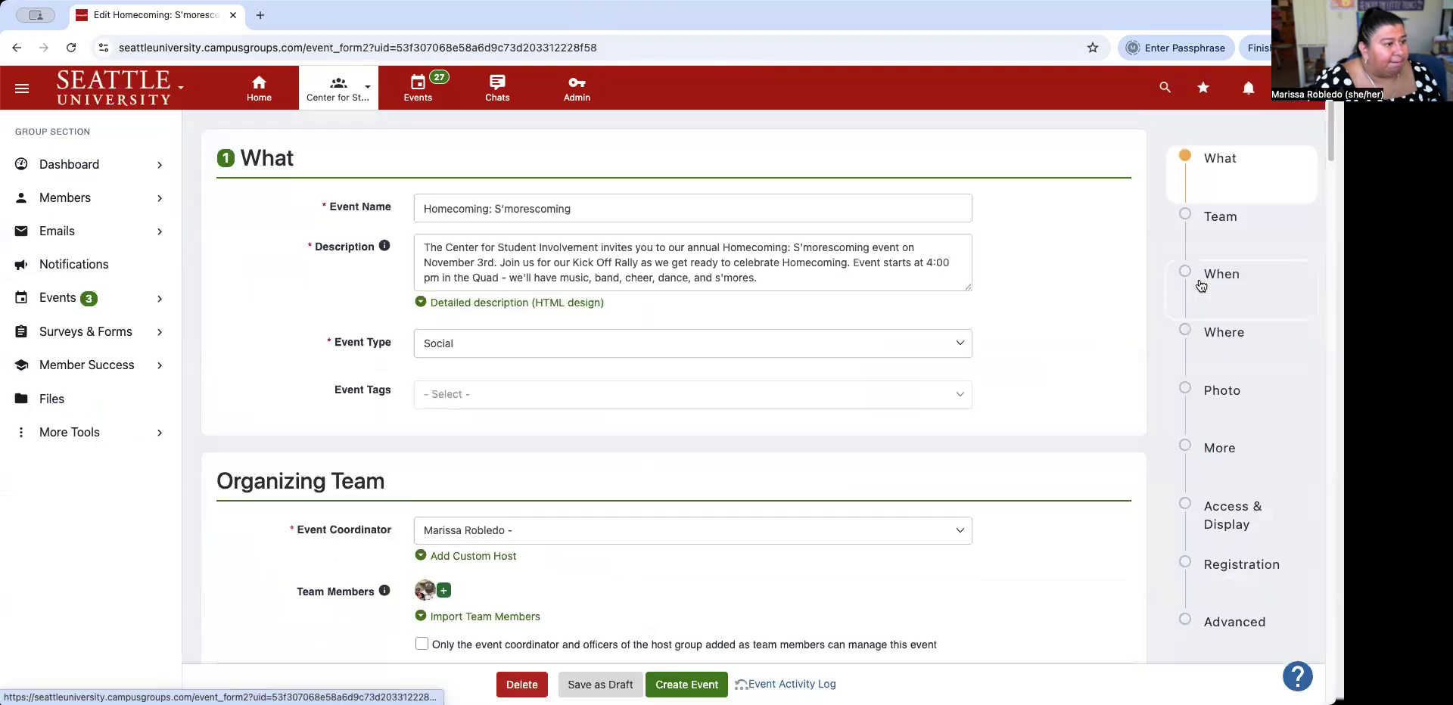
pyautogui.scroll(-20, 687, 340)
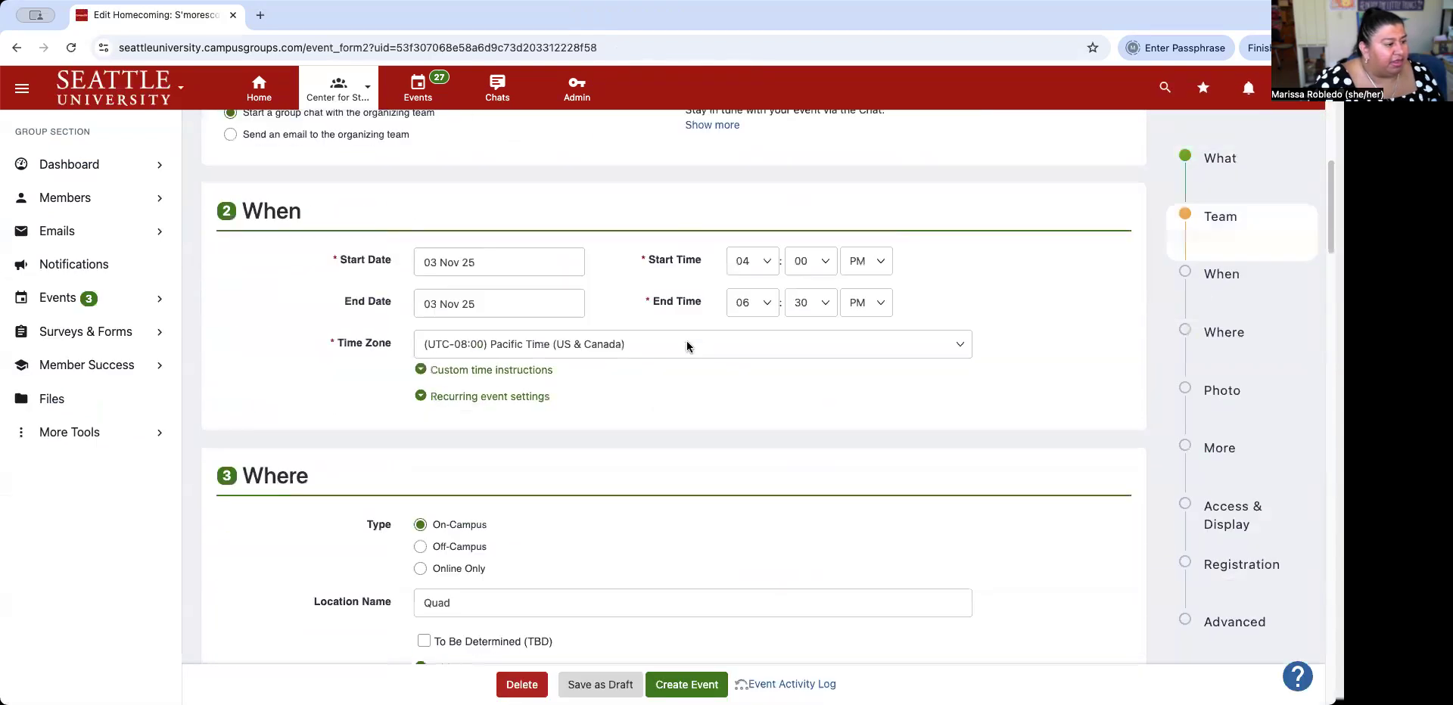
pyautogui.scroll(-20, 687, 343)
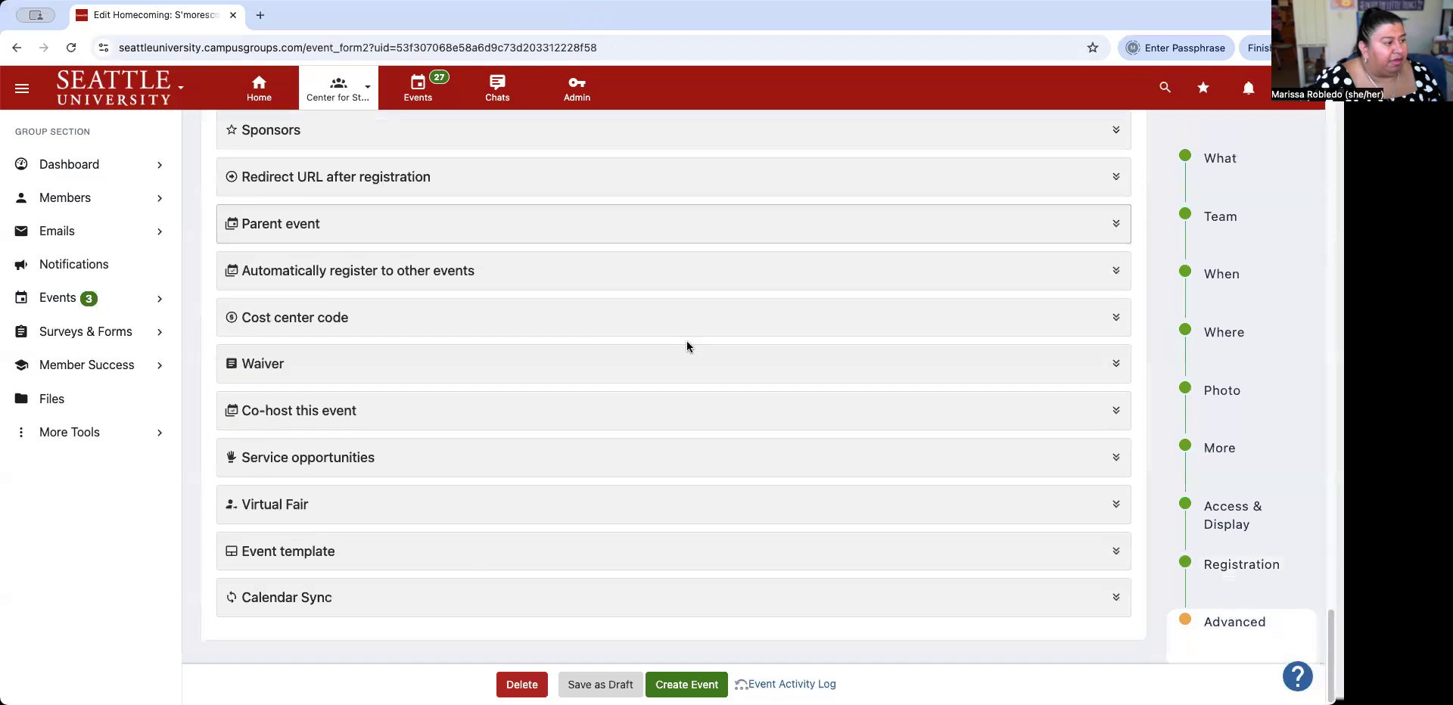
pyautogui.click(677, 682)
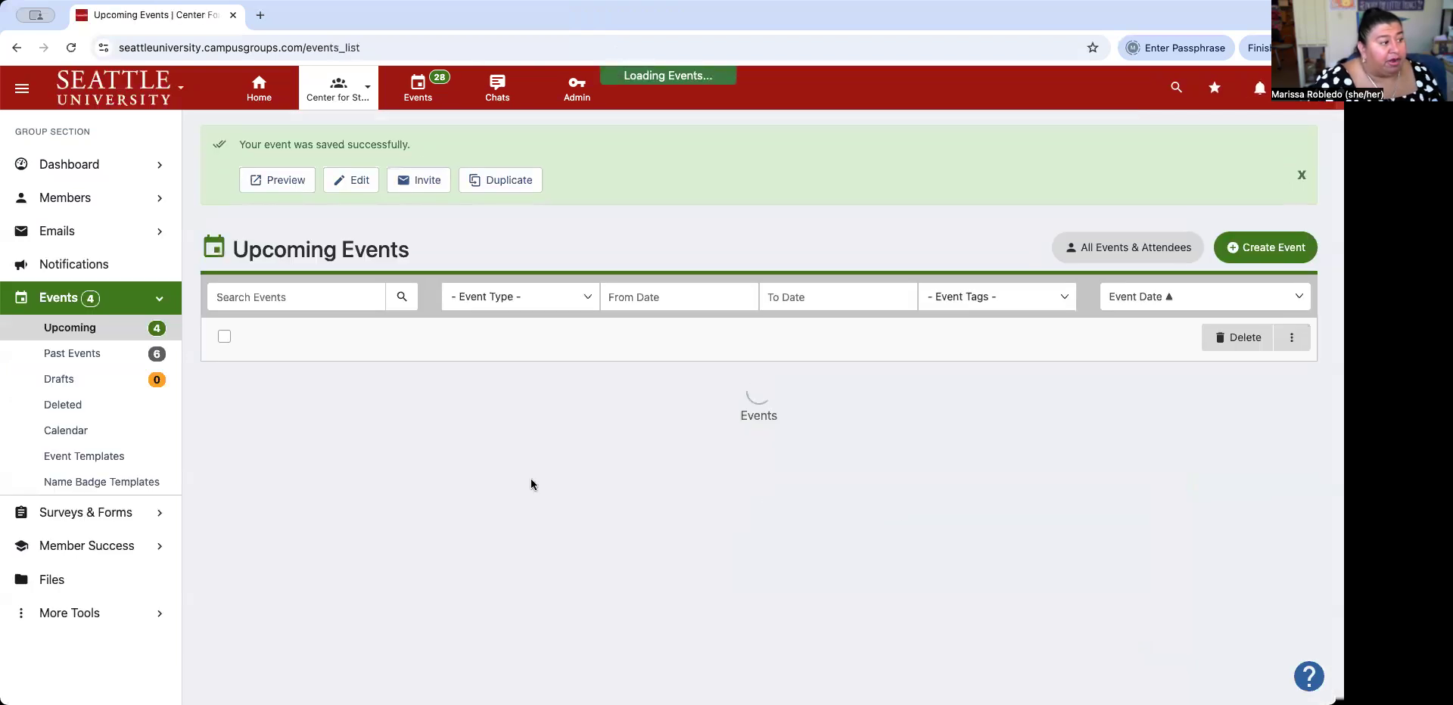
pyautogui.scroll(-5, 612, 424)
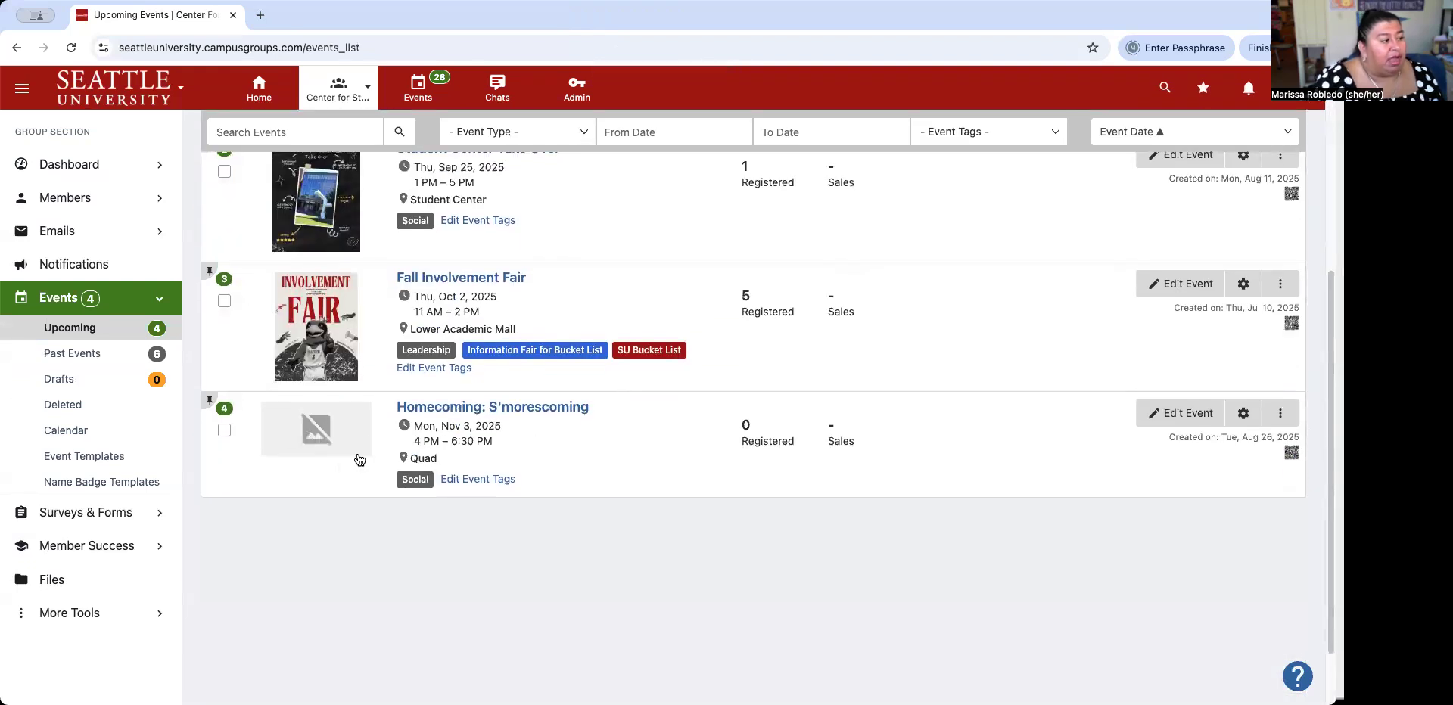
pyautogui.click(1184, 418)
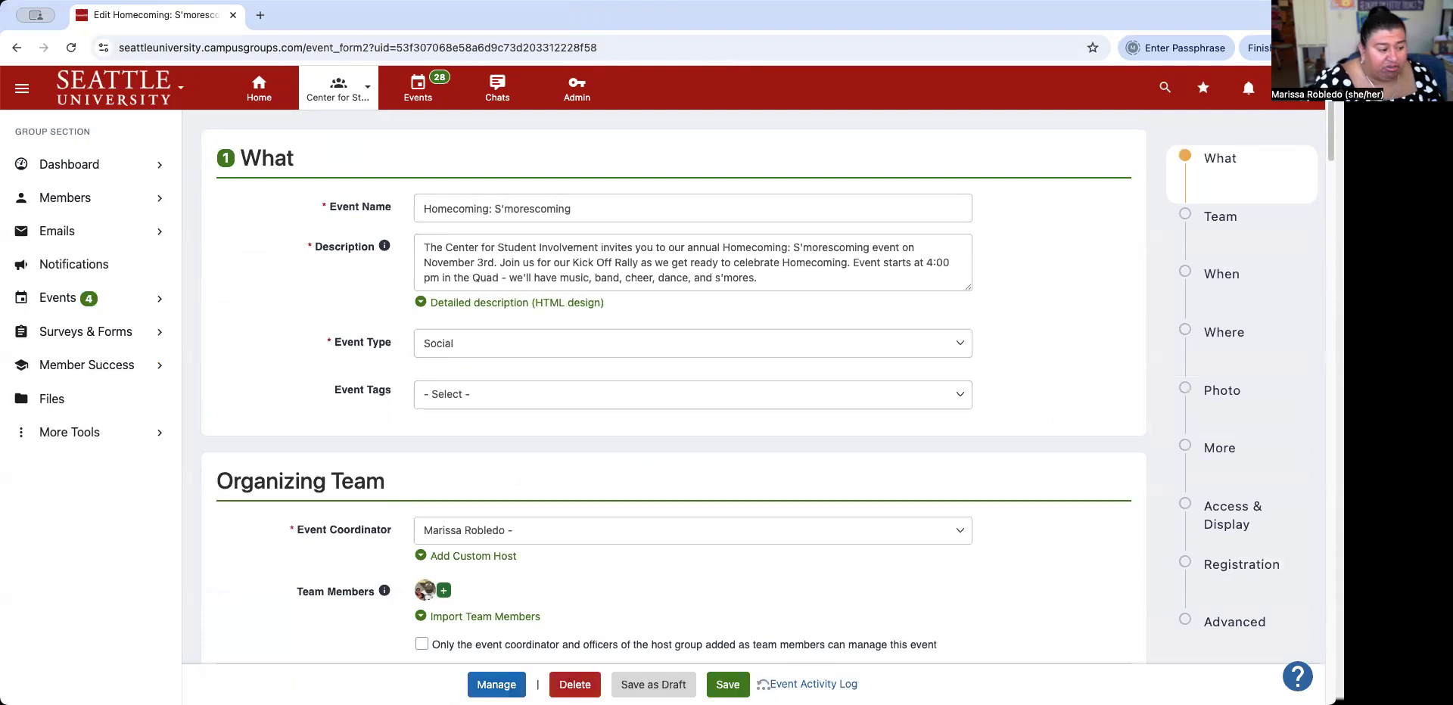
pyautogui.click(727, 685)
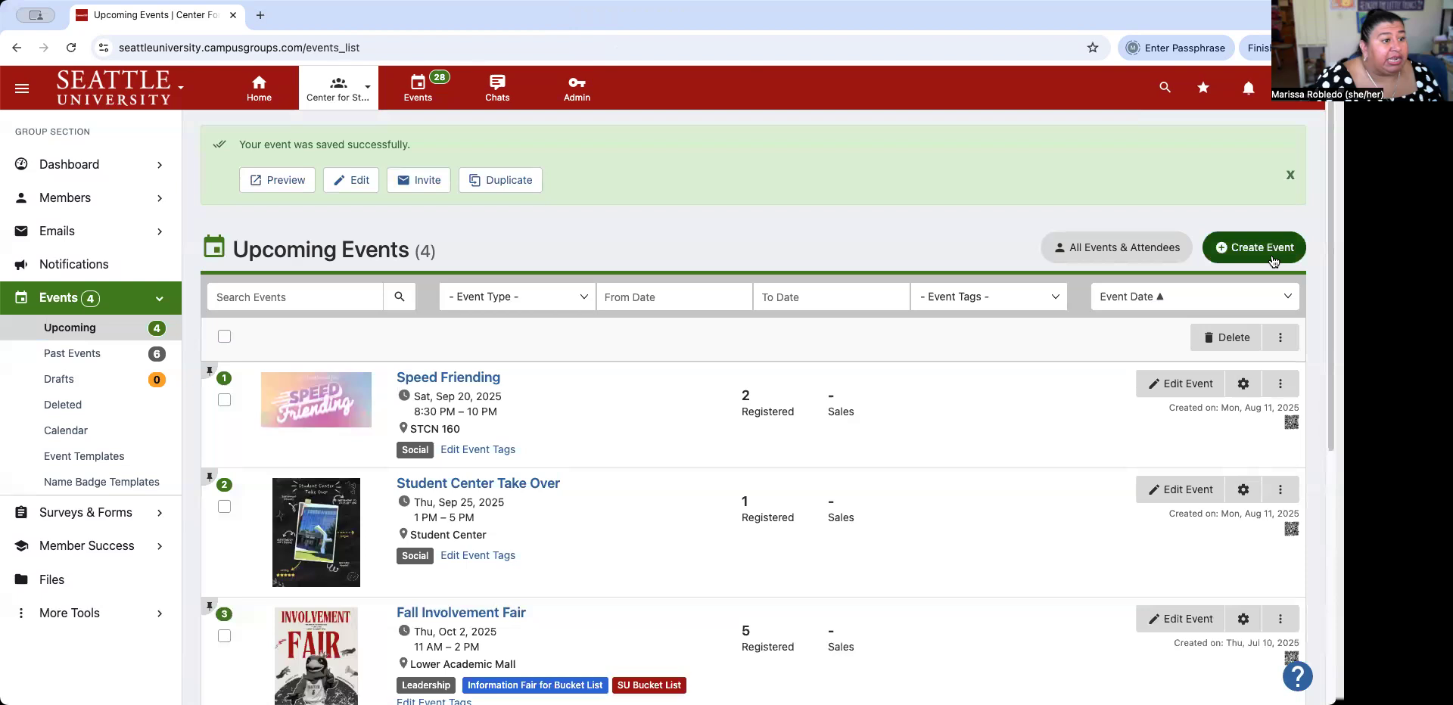
# Start a new event and set its event type to Training.
pyautogui.click(1254, 250)
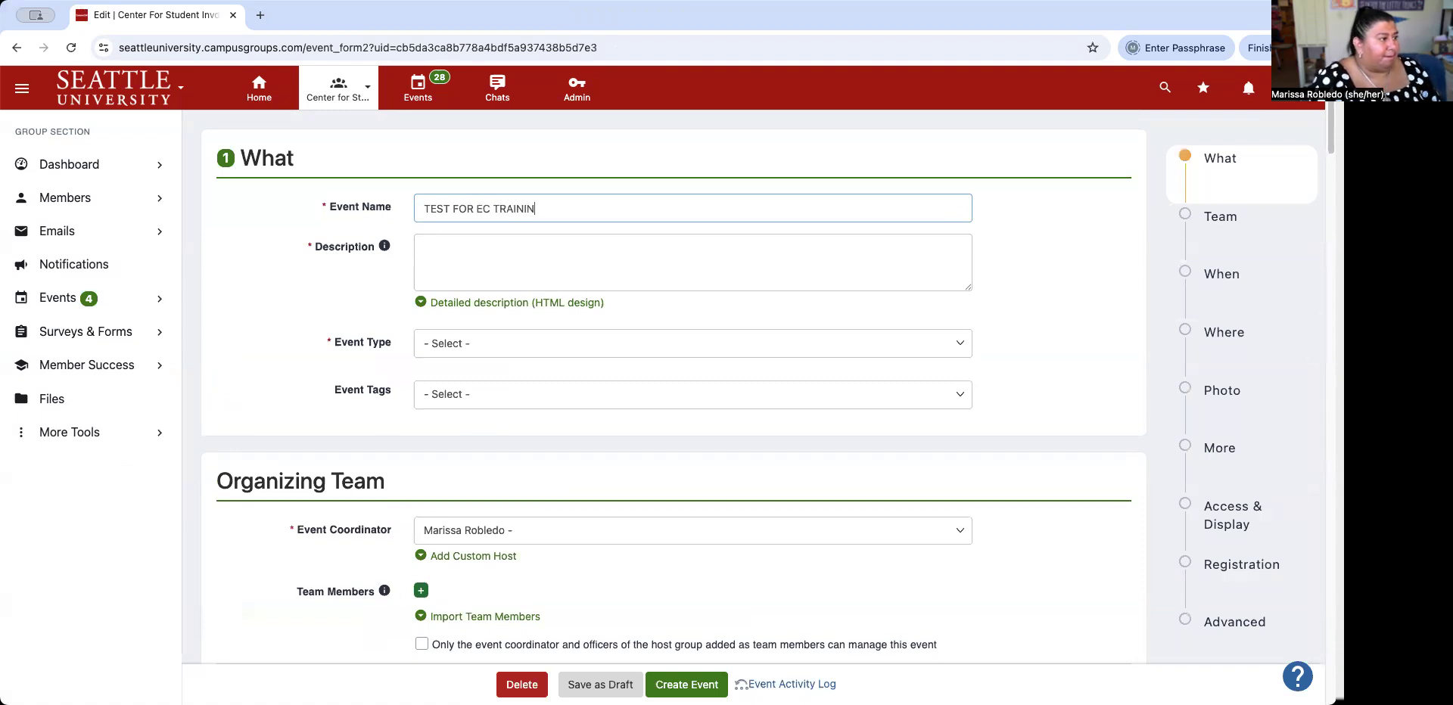
pyautogui.click(909, 270)
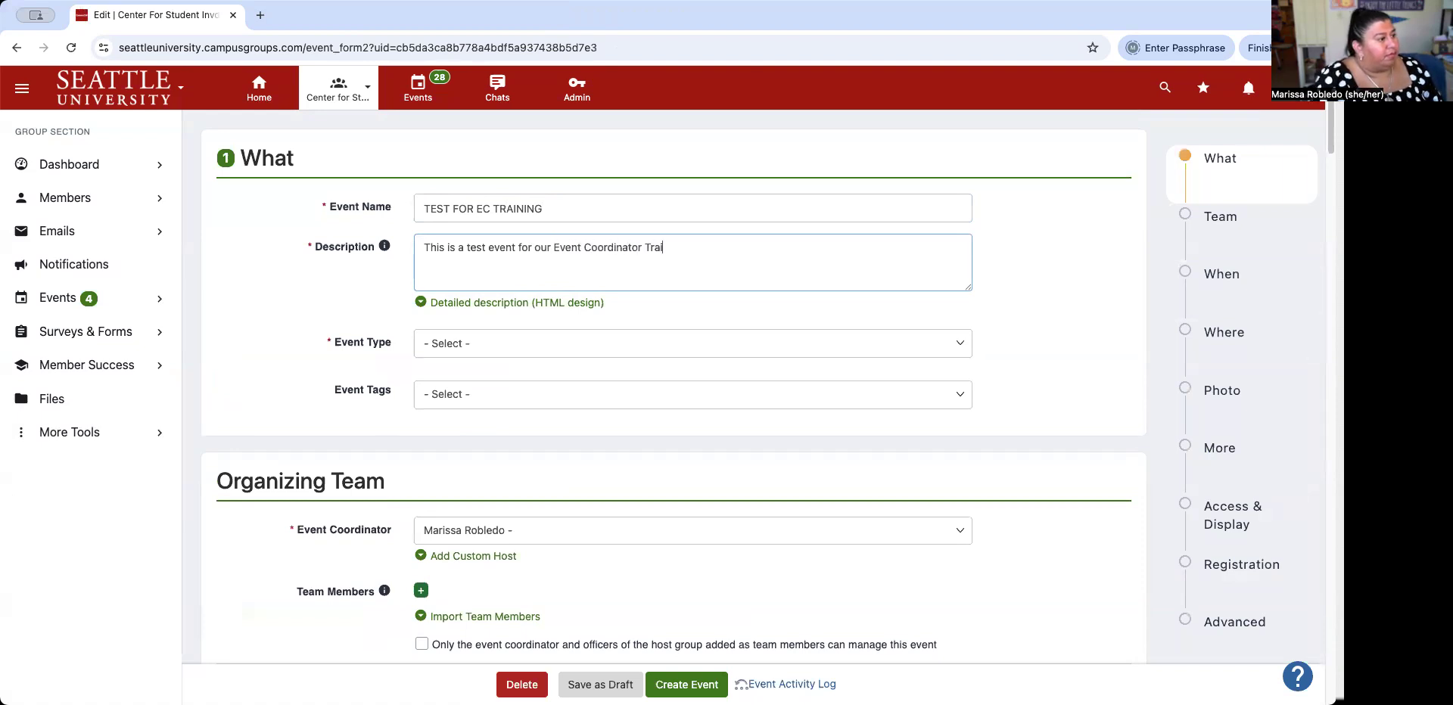
pyautogui.click(957, 344)
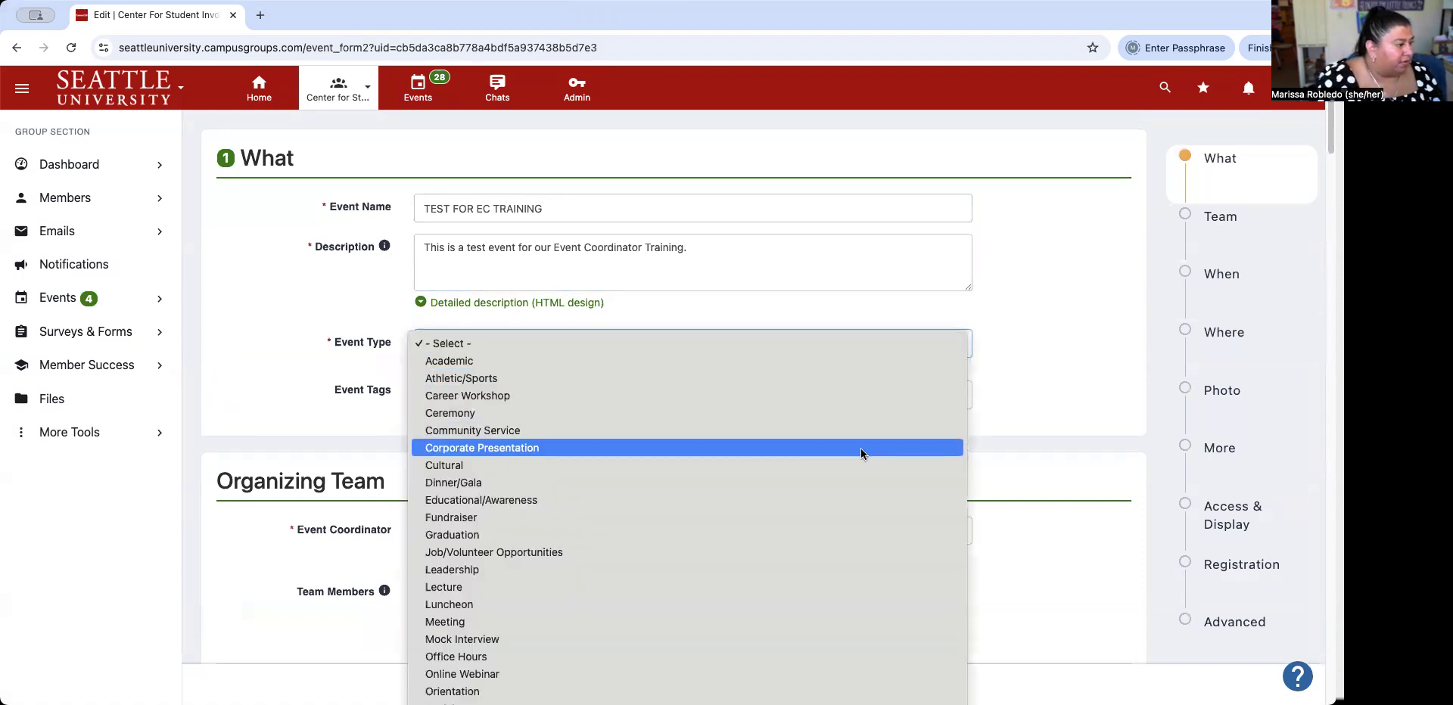
pyautogui.scroll(-1, 875, 541)
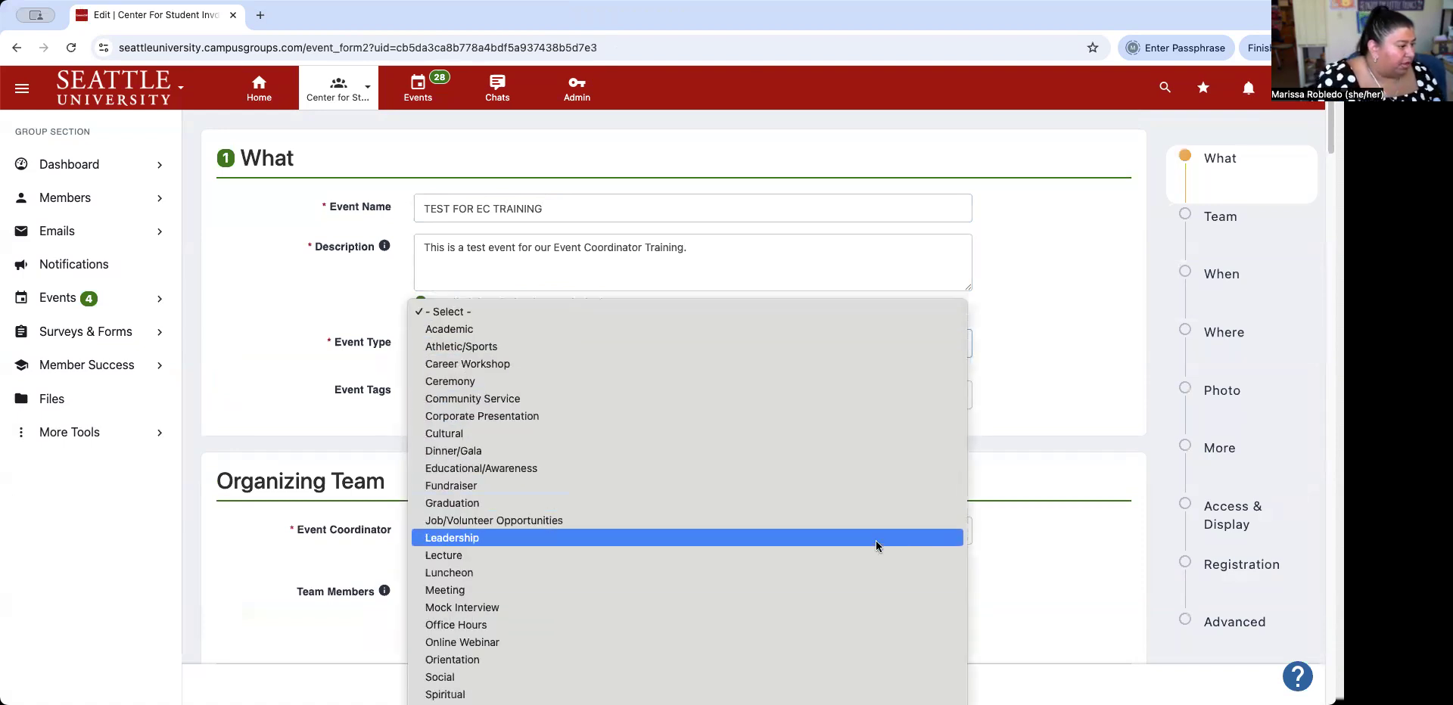
pyautogui.click(802, 704)
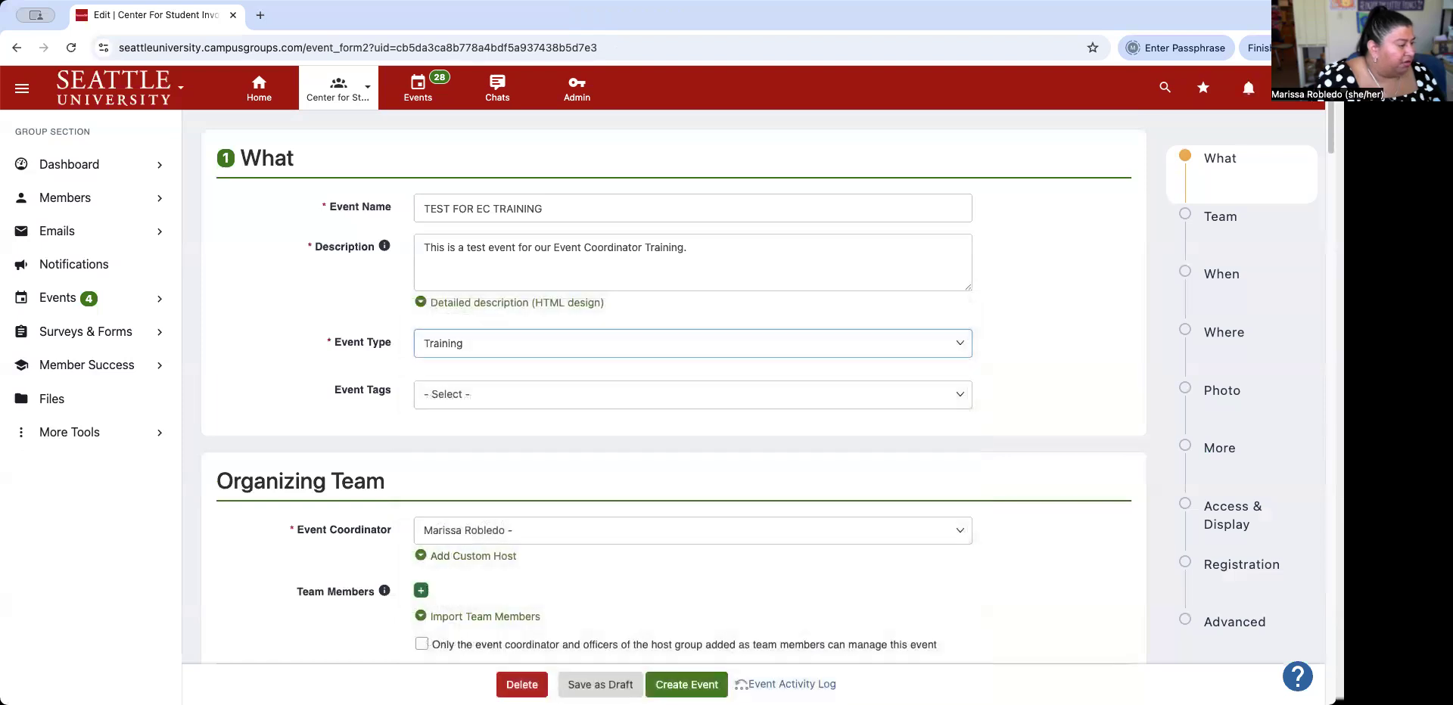
pyautogui.scroll(-2, 710, 386)
pyautogui.scroll(-5, 710, 390)
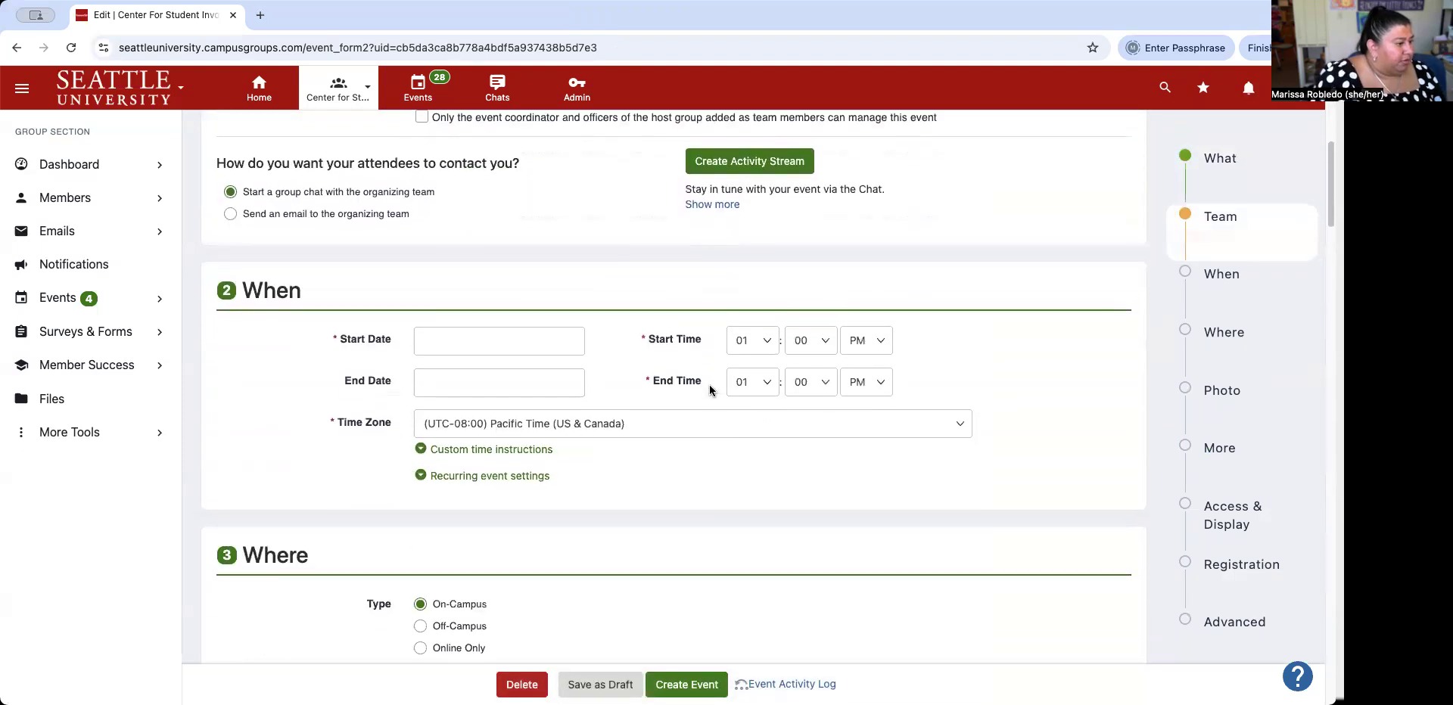
# Set the start date to August 26, the start time to 12 and the location to CSI.
pyautogui.click(543, 339)
pyautogui.click(484, 501)
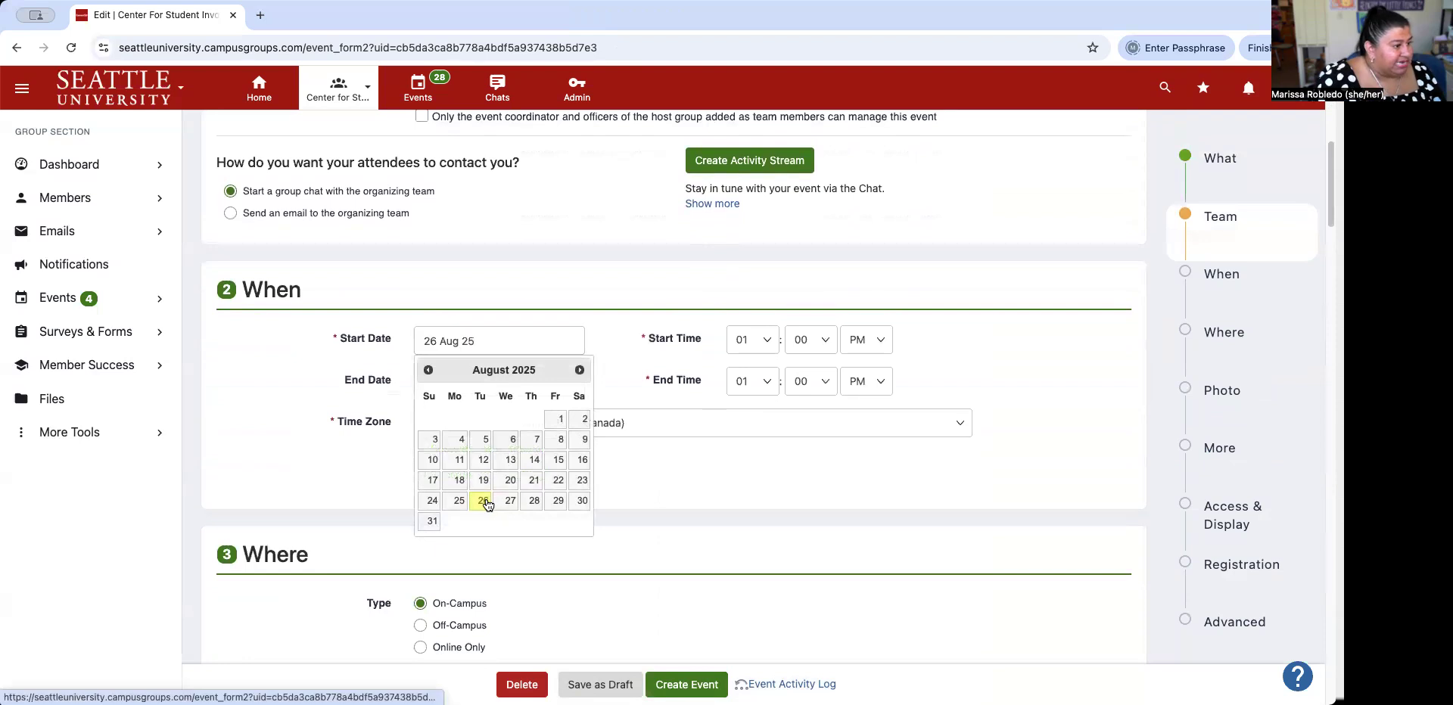
pyautogui.click(760, 342)
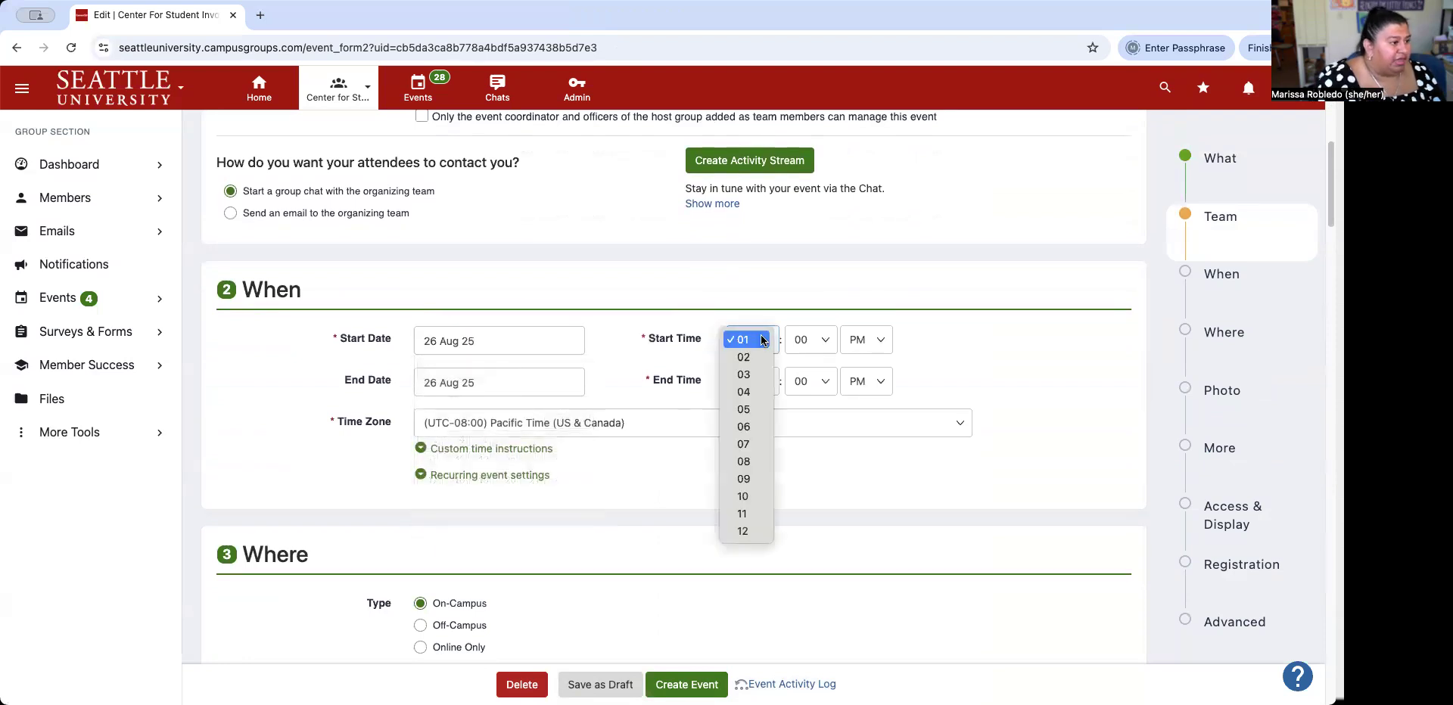
pyautogui.click(745, 530)
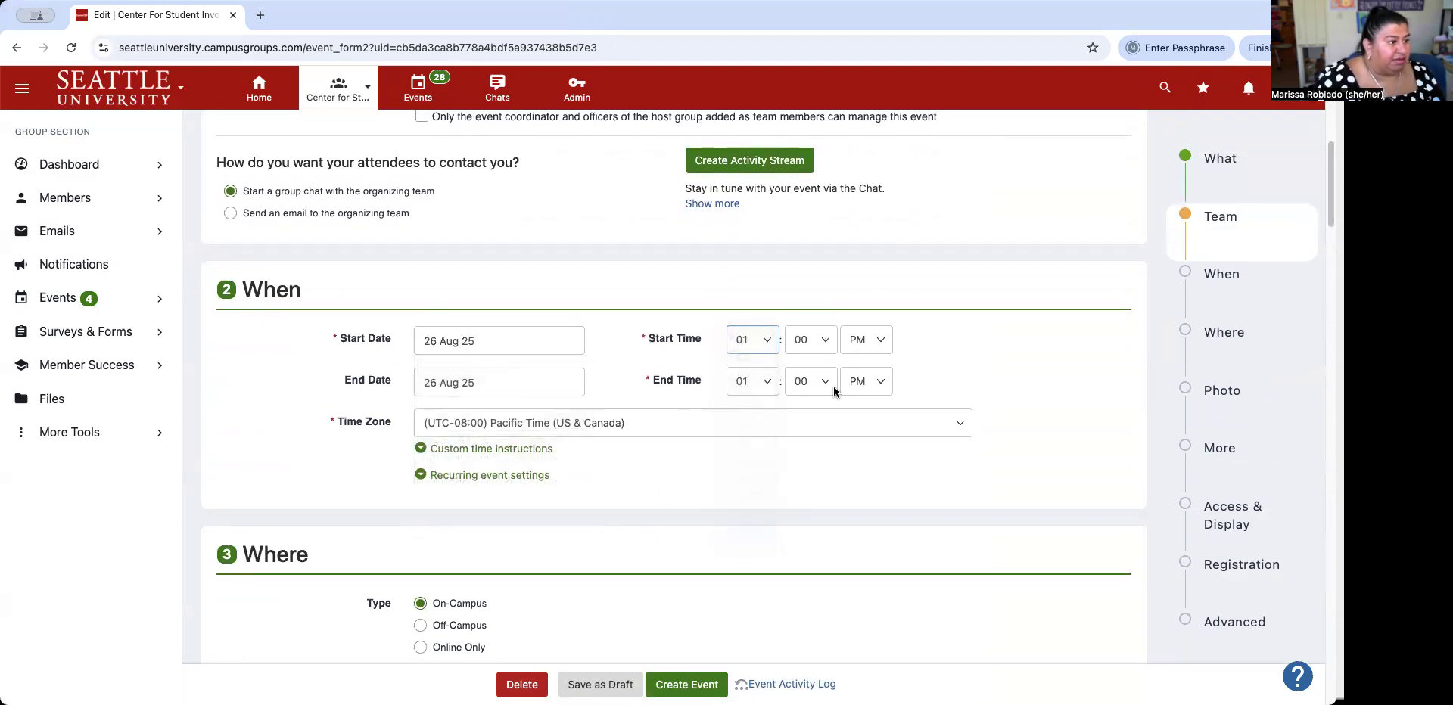
pyautogui.scroll(-3, 570, 457)
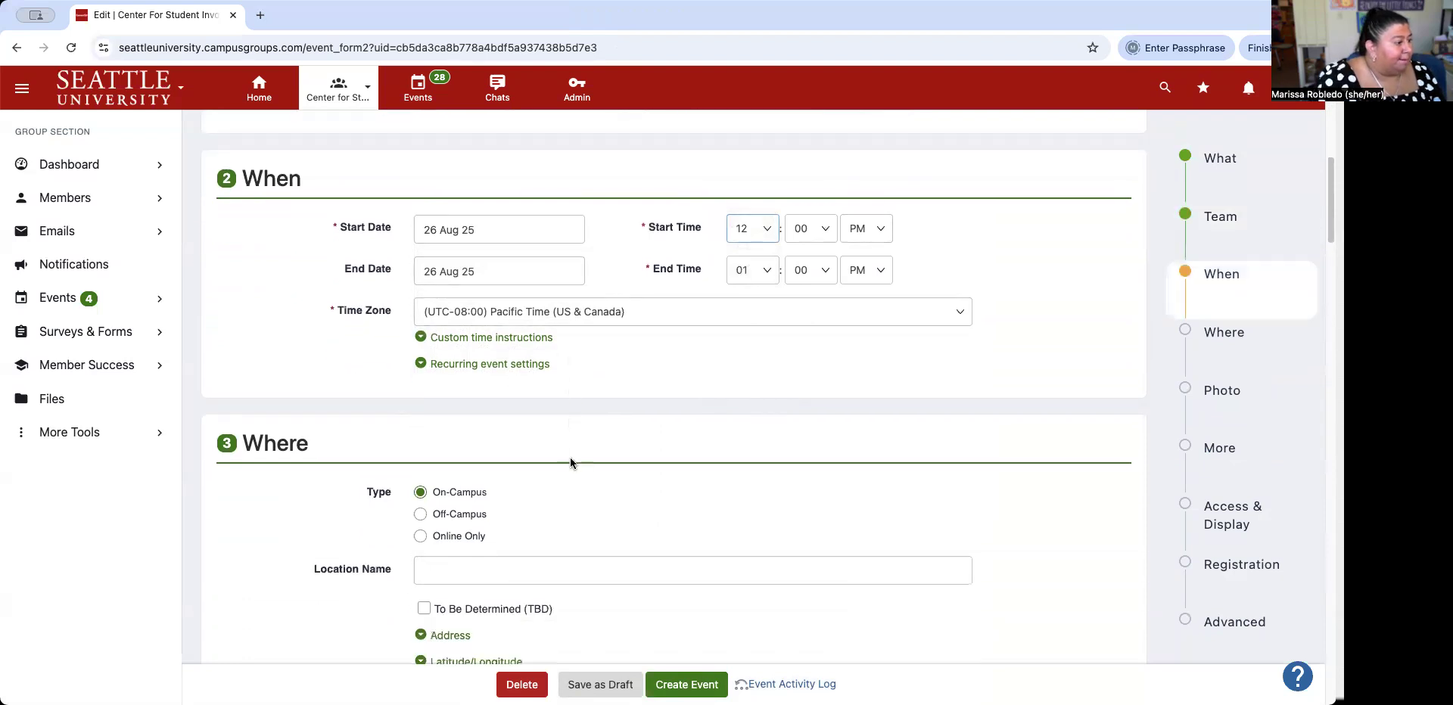
pyautogui.click(543, 451)
pyautogui.write('CS')
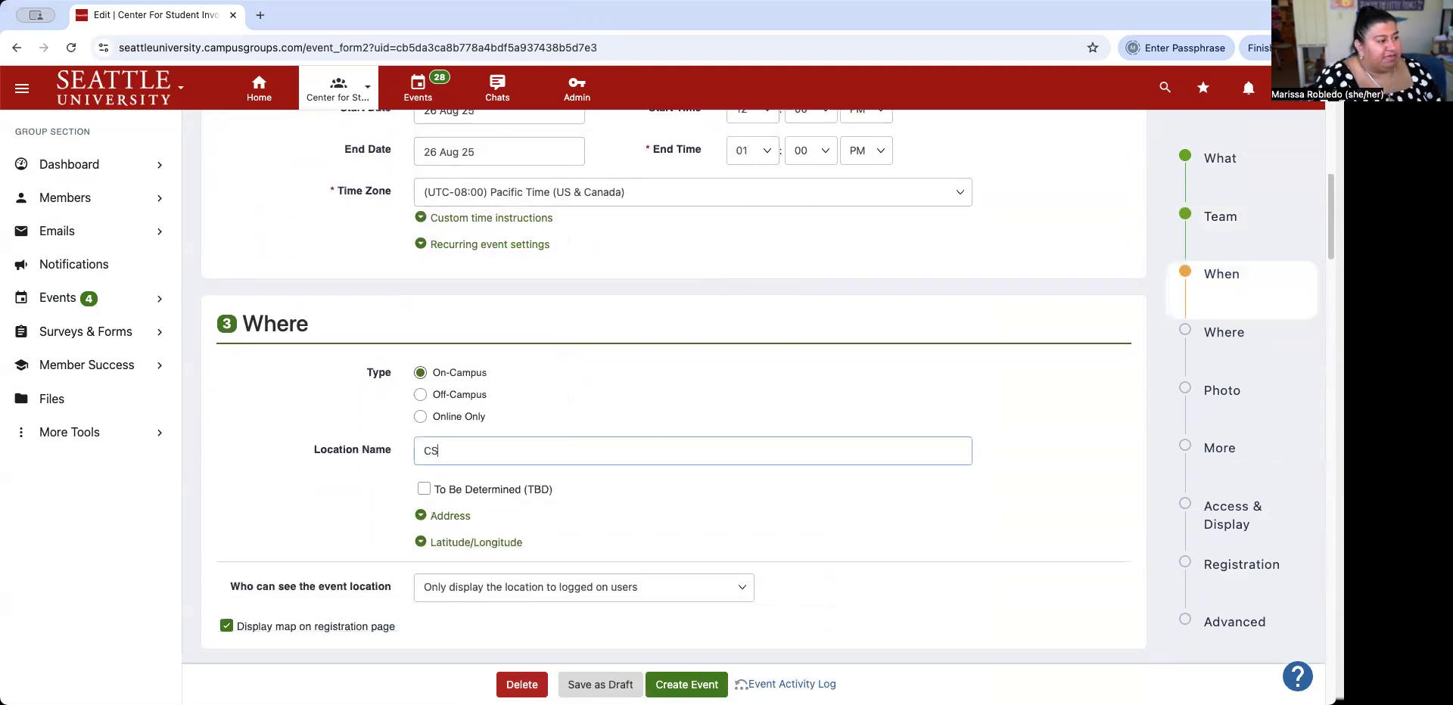
# Limit registration to Seattle University CampusGroups users and show the event only to logged-on users.
pyautogui.scroll(-1, 542, 449)
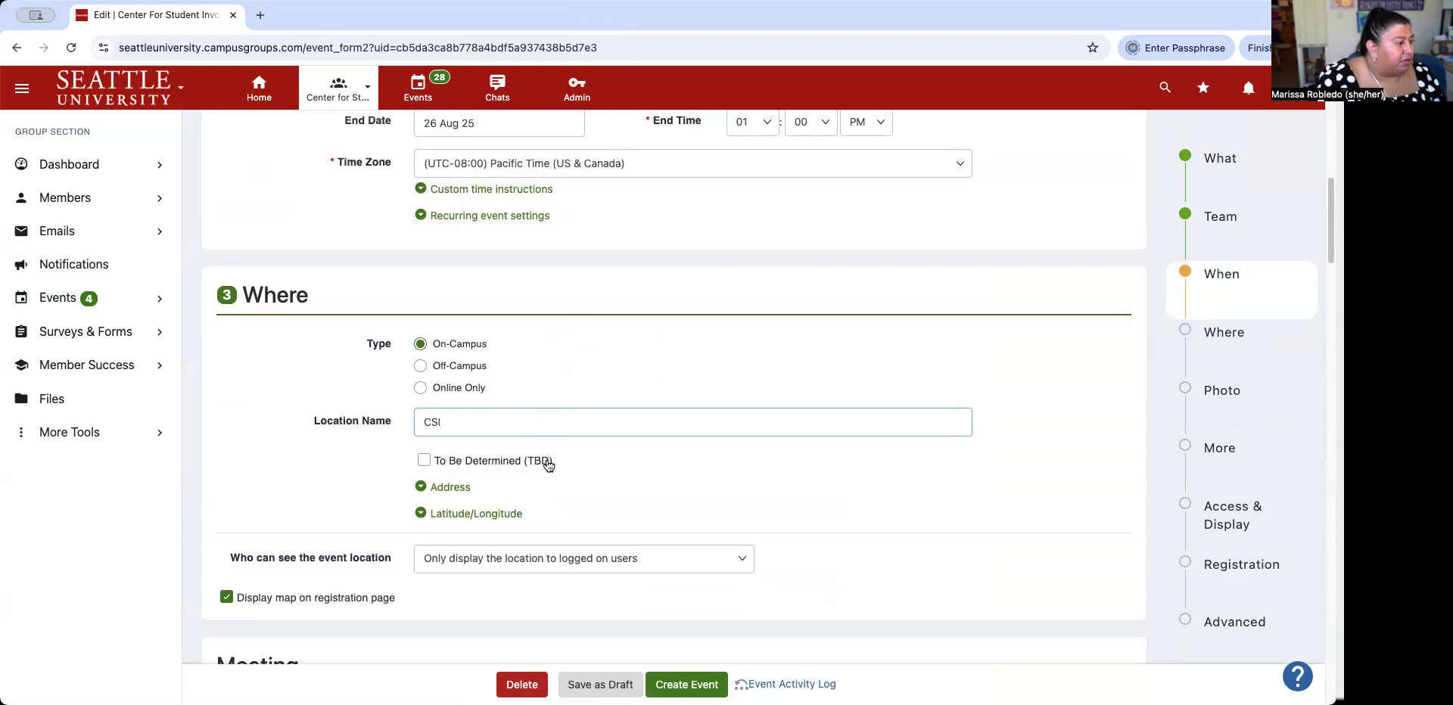
pyautogui.scroll(-4, 545, 458)
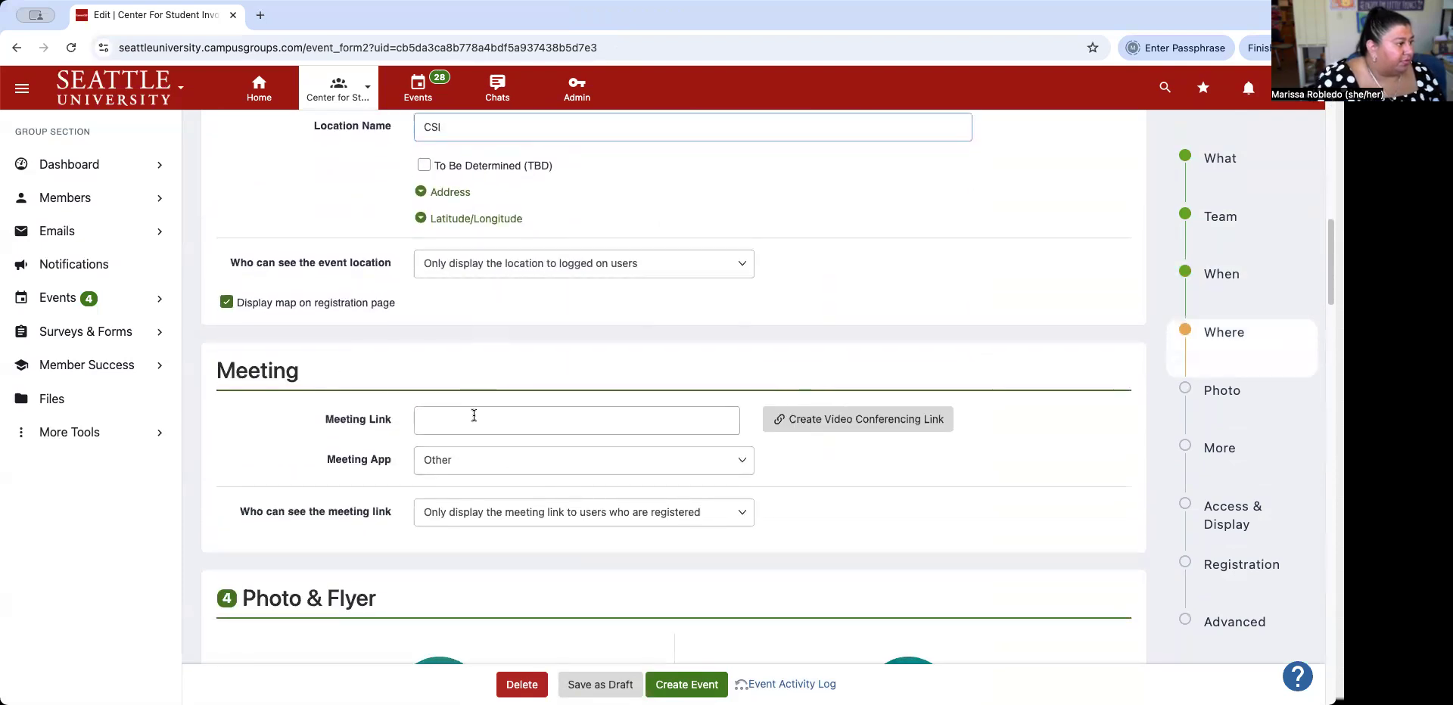
pyautogui.scroll(-2, 472, 415)
pyautogui.scroll(-4, 472, 415)
pyautogui.scroll(-5, 471, 419)
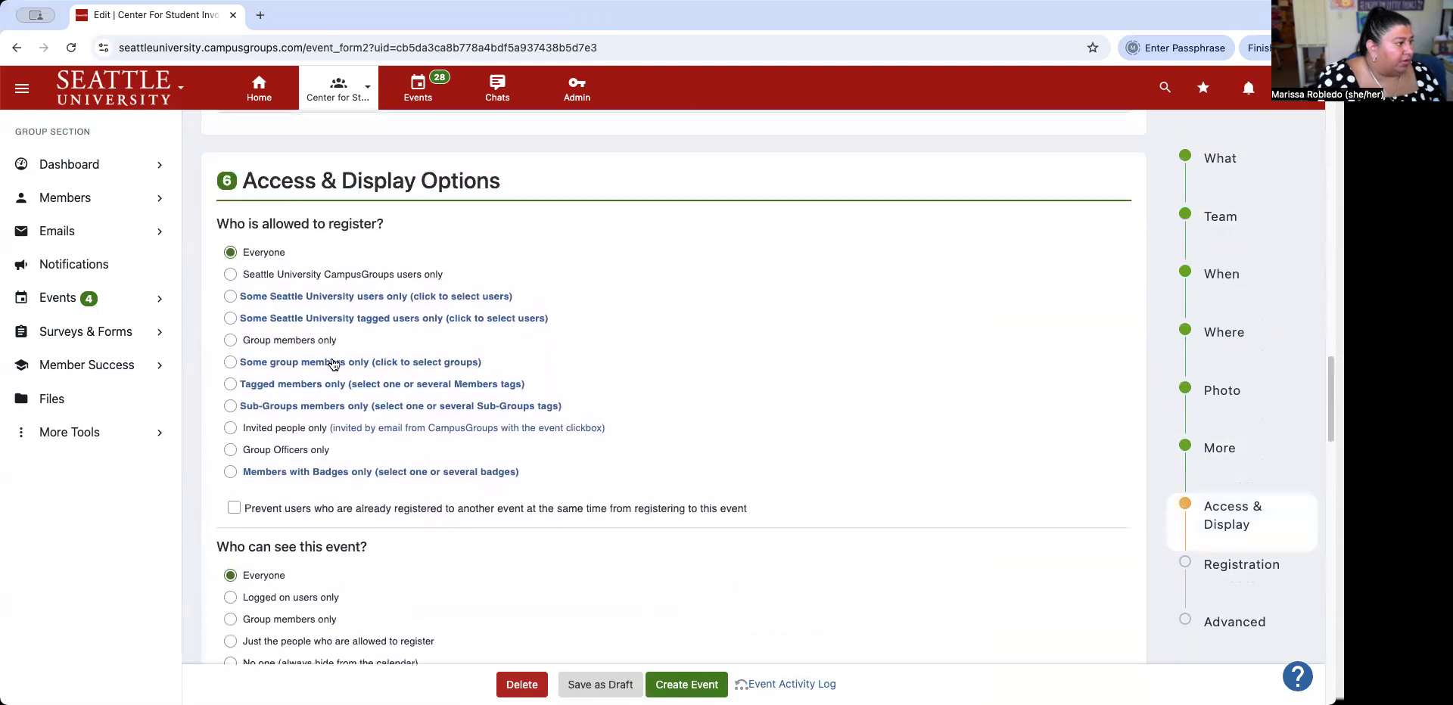
pyautogui.click(230, 274)
pyautogui.scroll(-2, 378, 374)
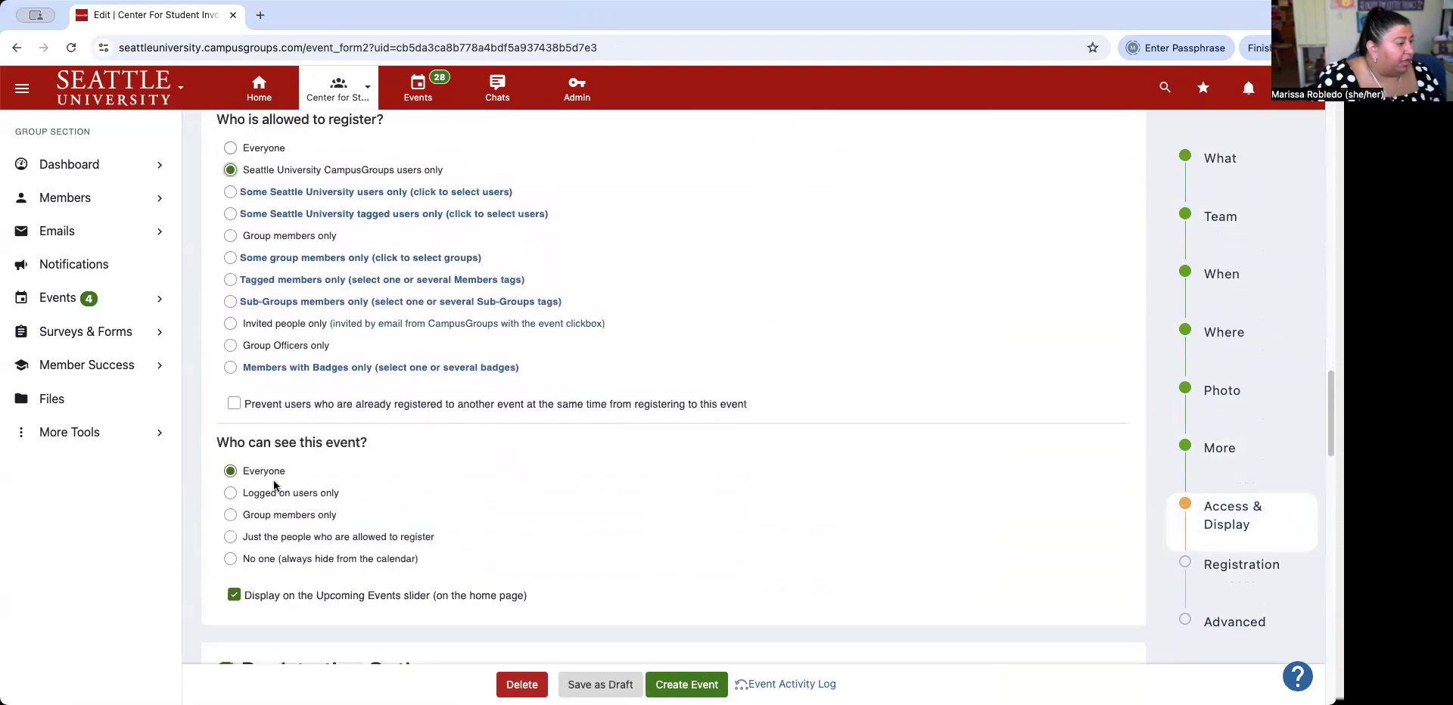
pyautogui.click(230, 494)
# Turn off the post-event feedback request and create the event.
pyautogui.scroll(-8, 488, 438)
pyautogui.scroll(-15, 488, 438)
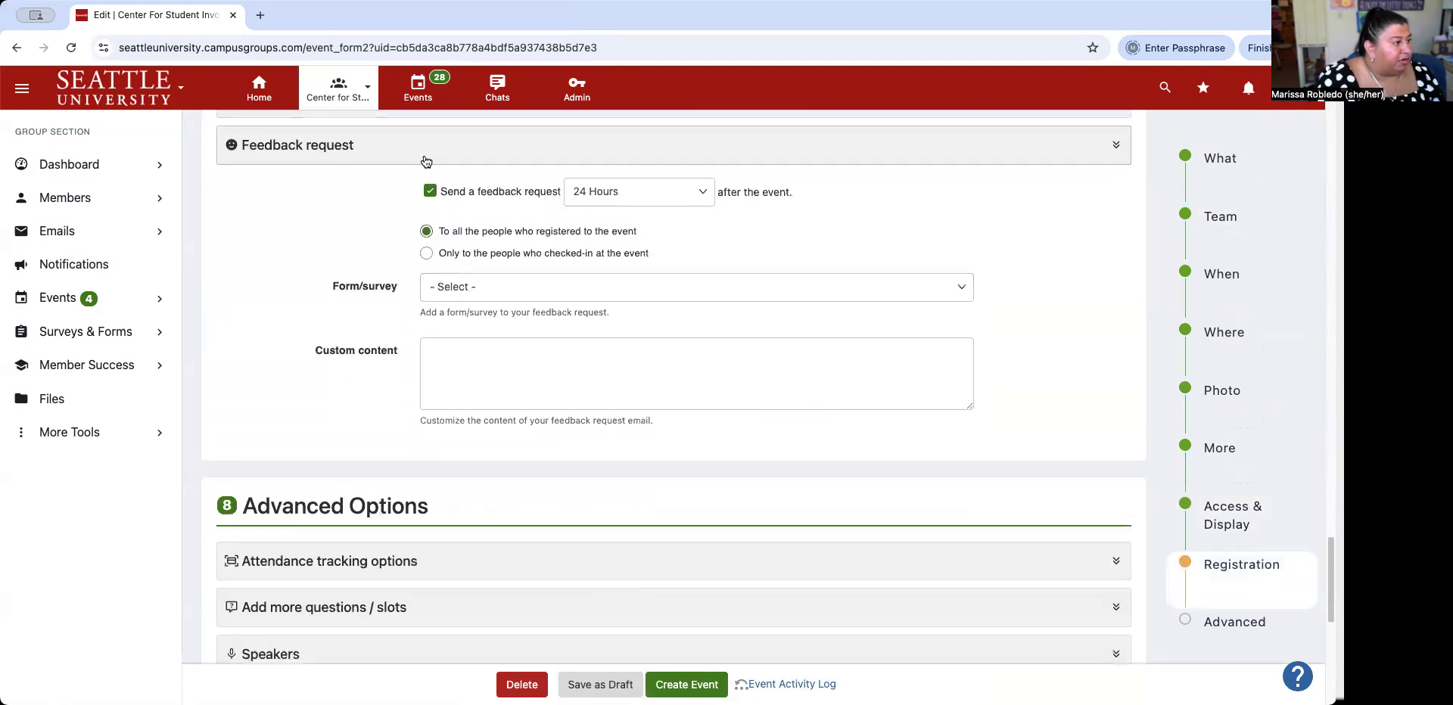
pyautogui.click(430, 190)
pyautogui.scroll(-7, 666, 452)
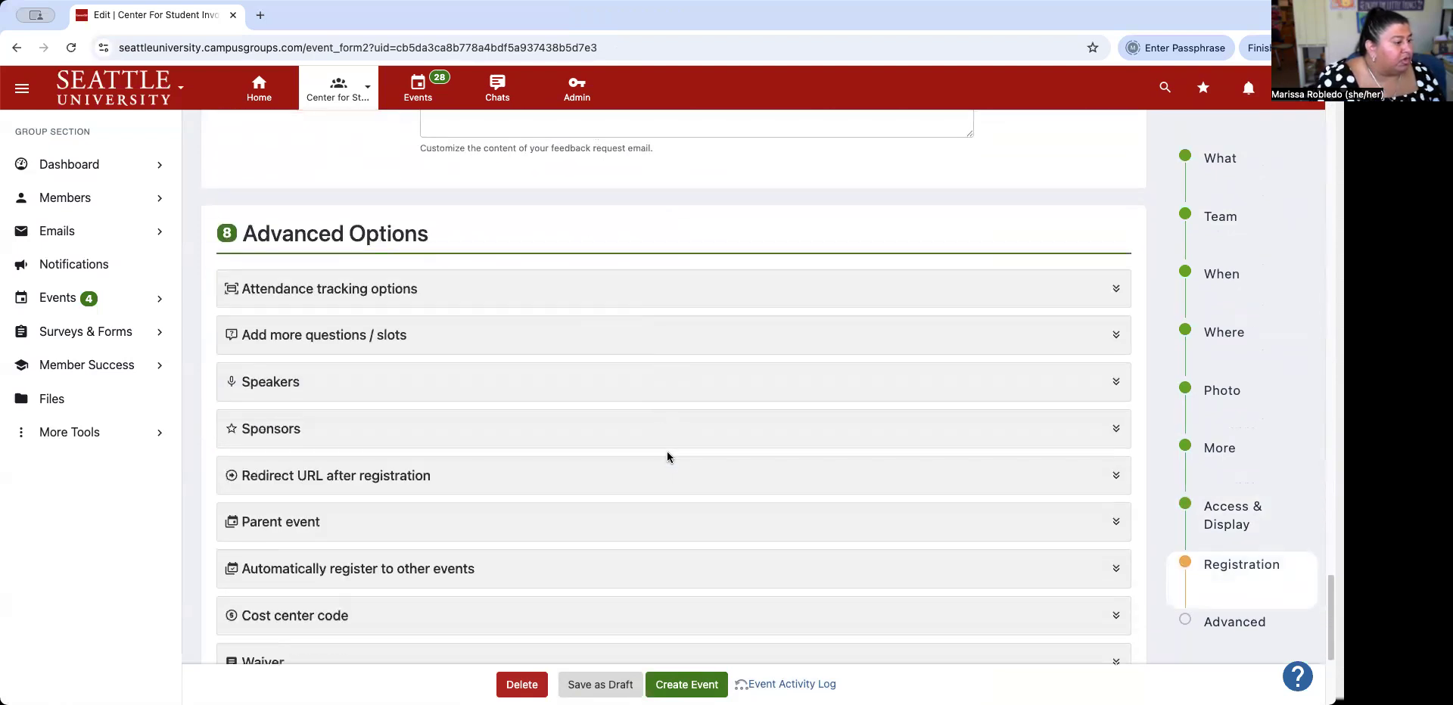
pyautogui.click(682, 687)
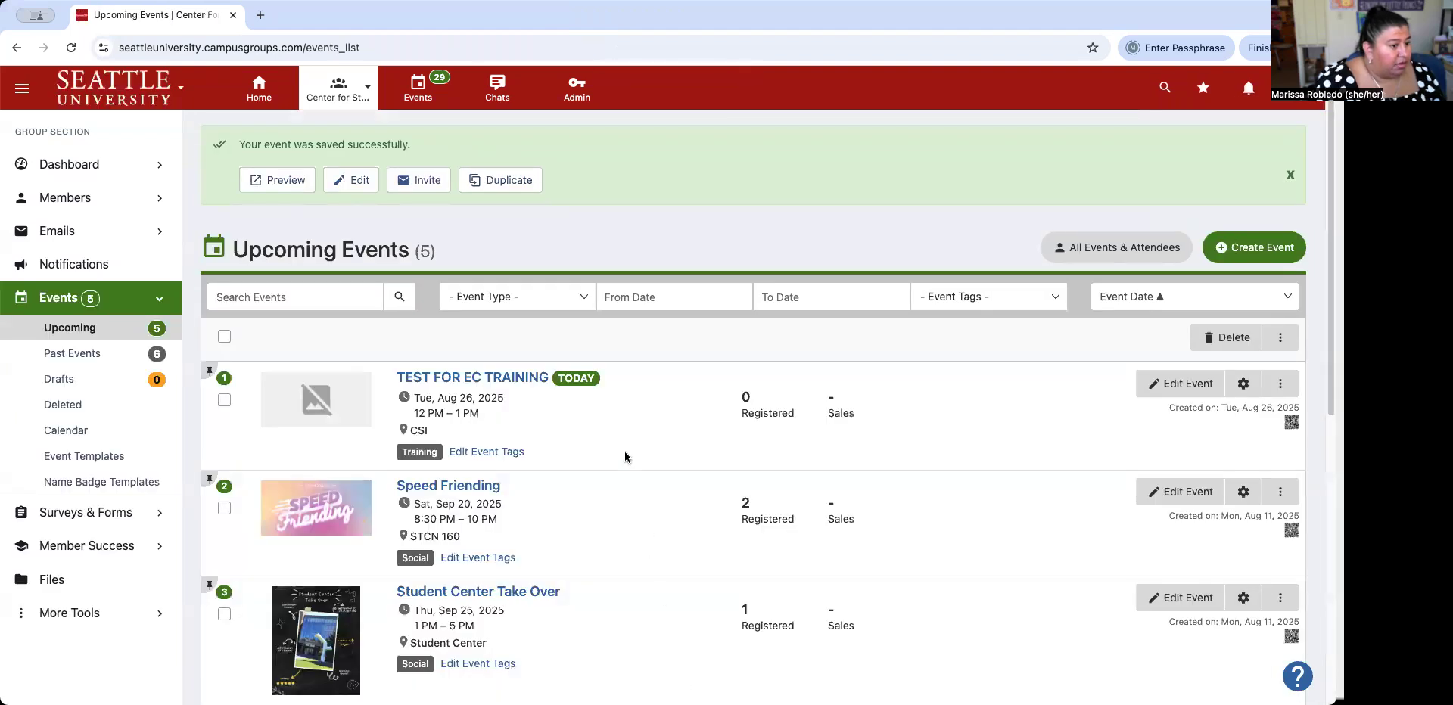
pyautogui.click(1279, 386)
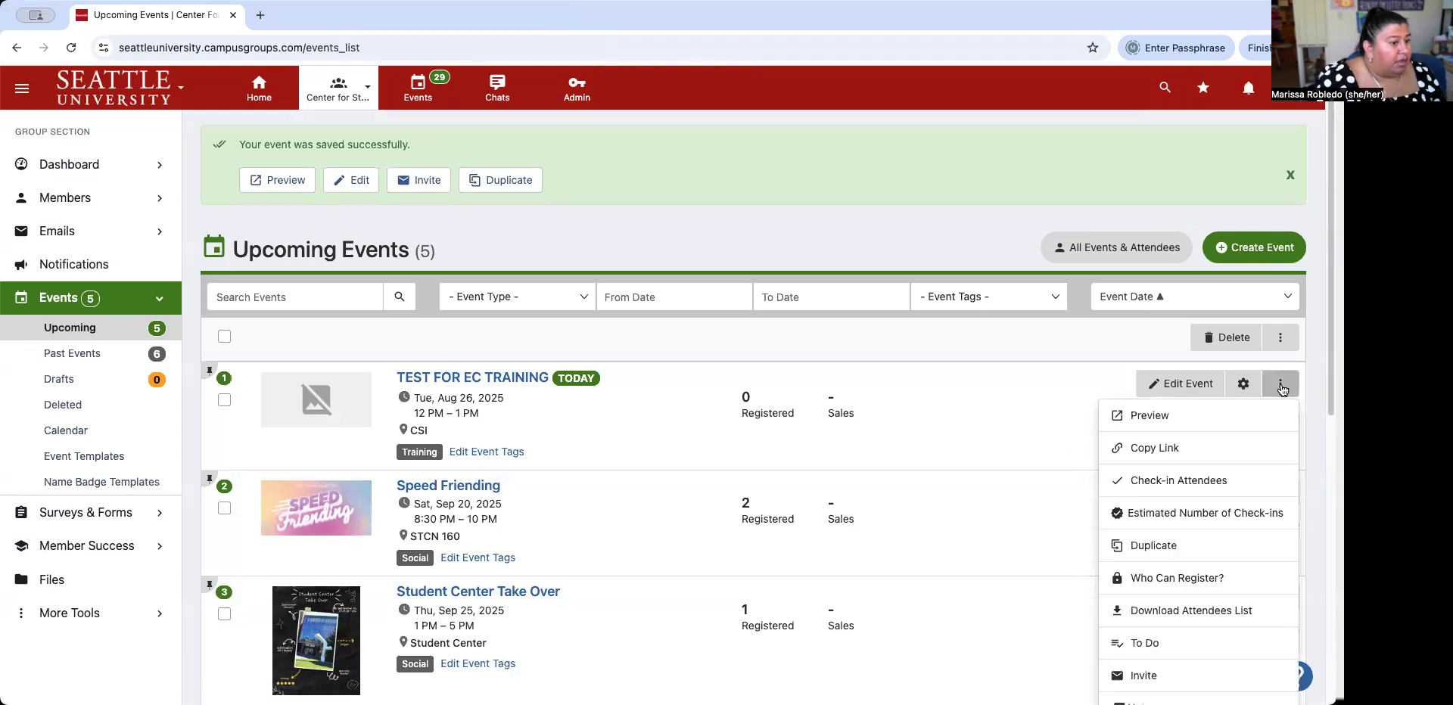
pyautogui.click(1281, 387)
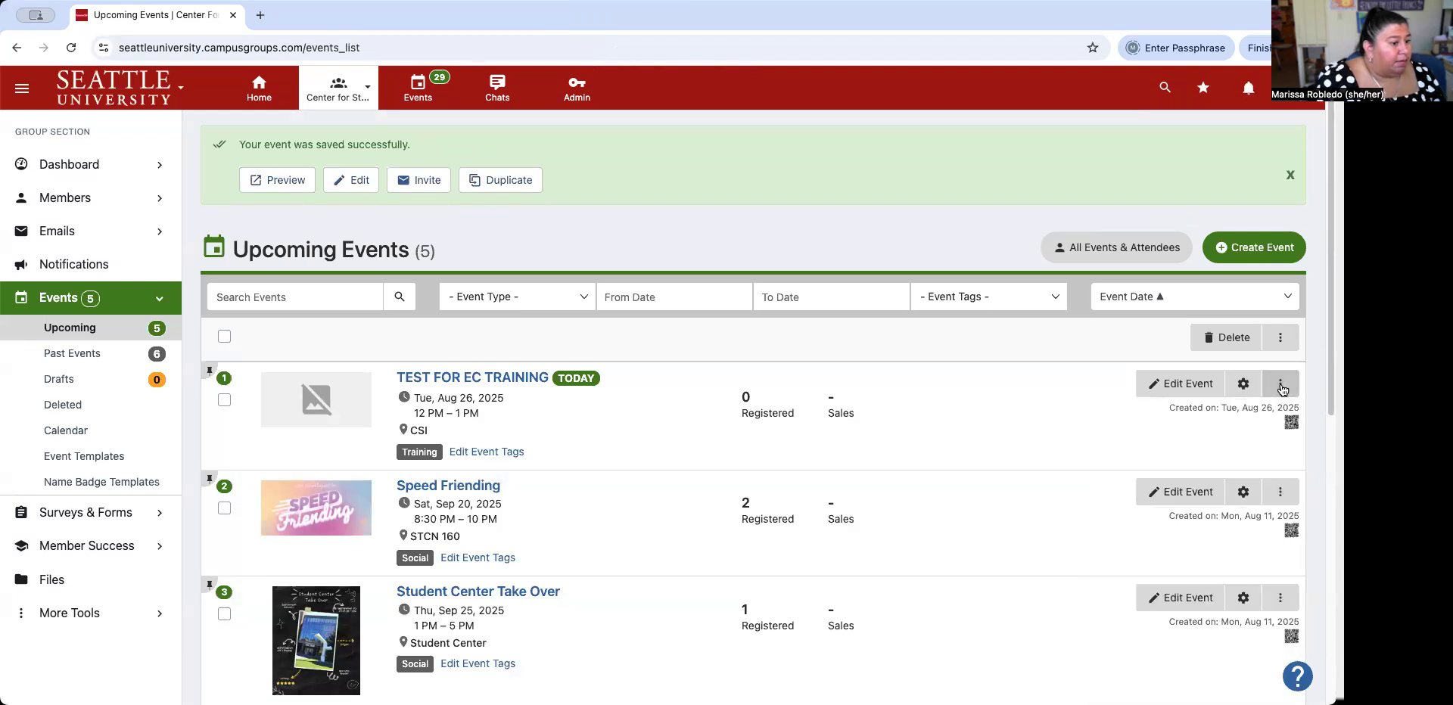
pyautogui.click(1280, 387)
pyautogui.click(1182, 412)
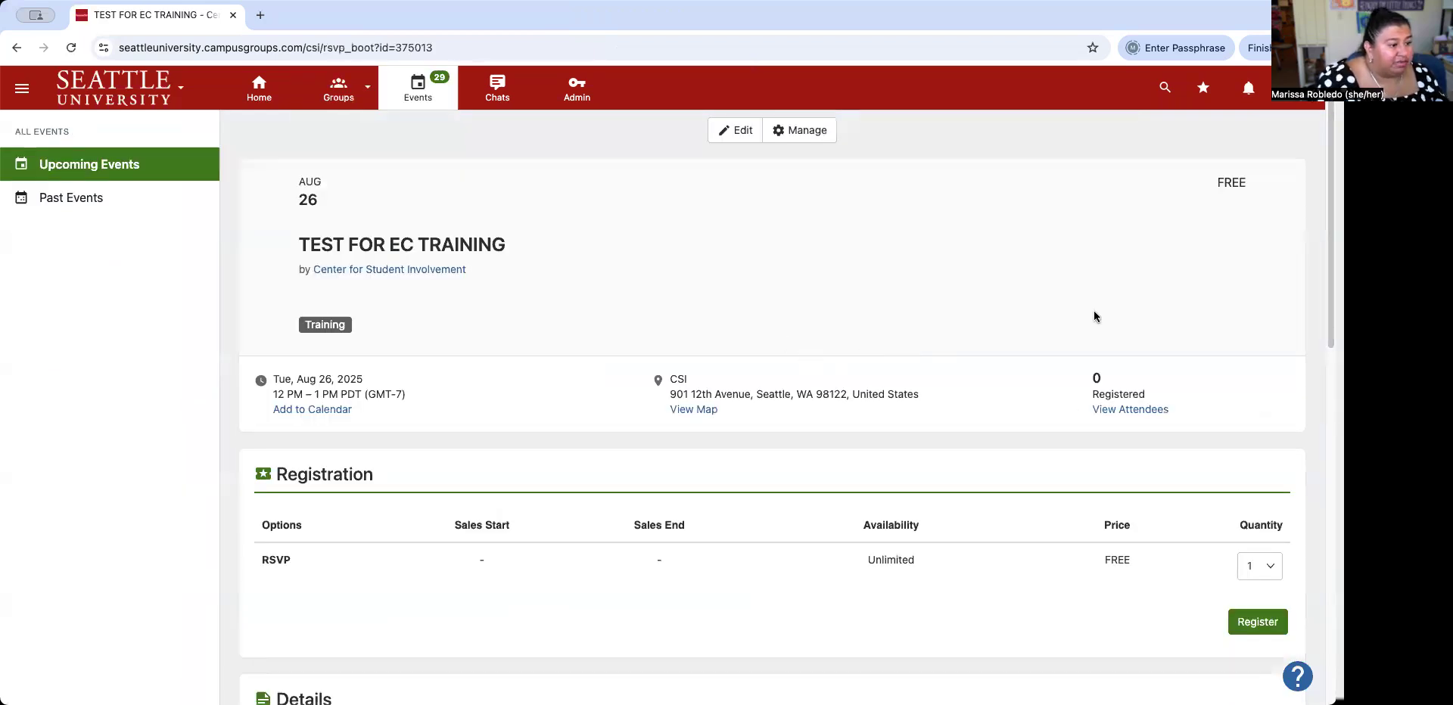
pyautogui.scroll(-6, 1097, 340)
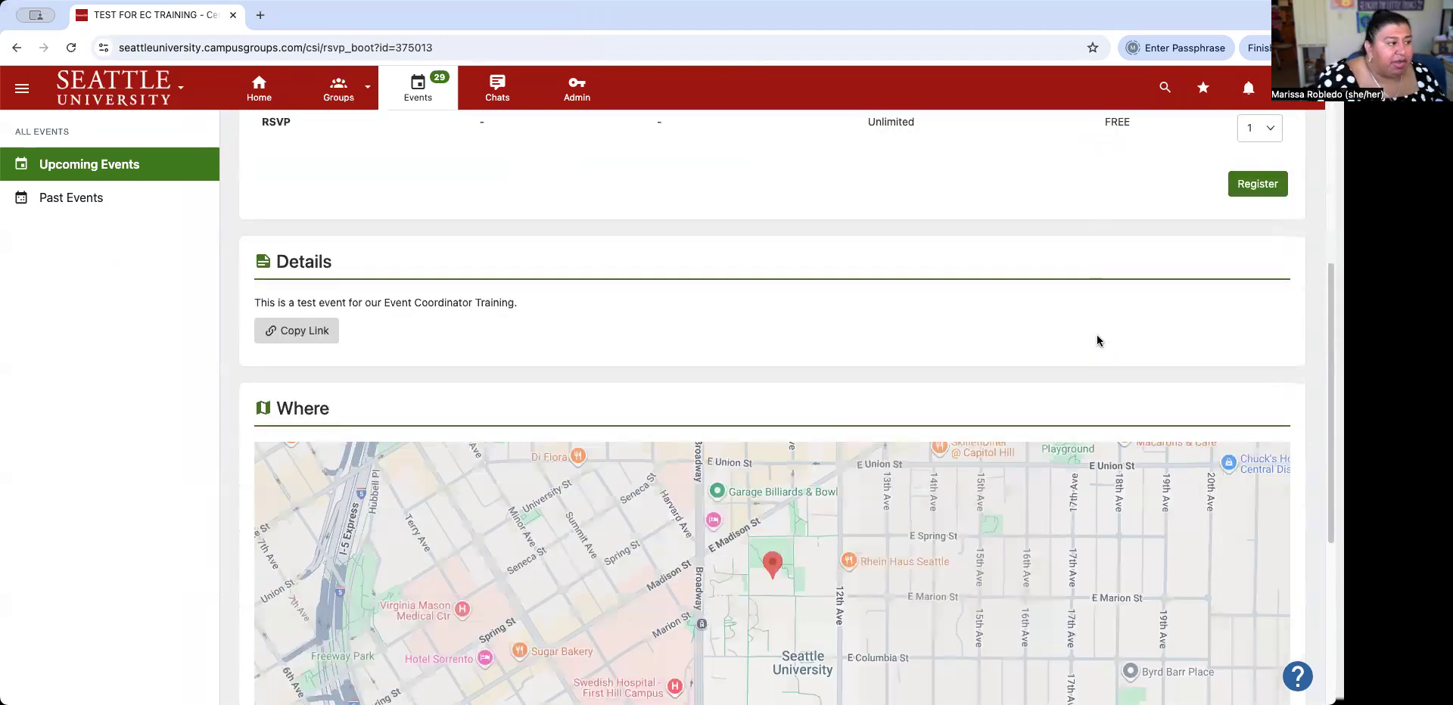
pyautogui.scroll(-3, 1097, 341)
pyautogui.scroll(9, 371, 249)
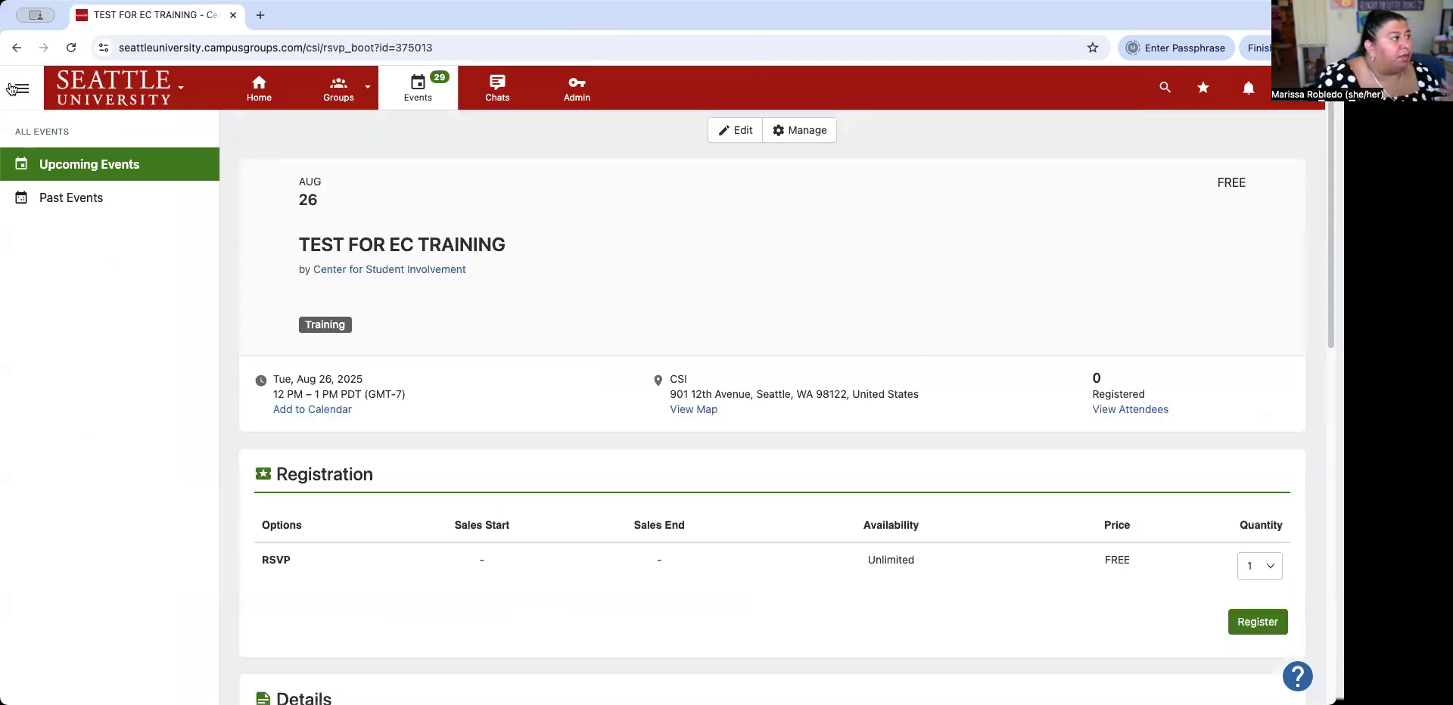
pyautogui.click(16, 47)
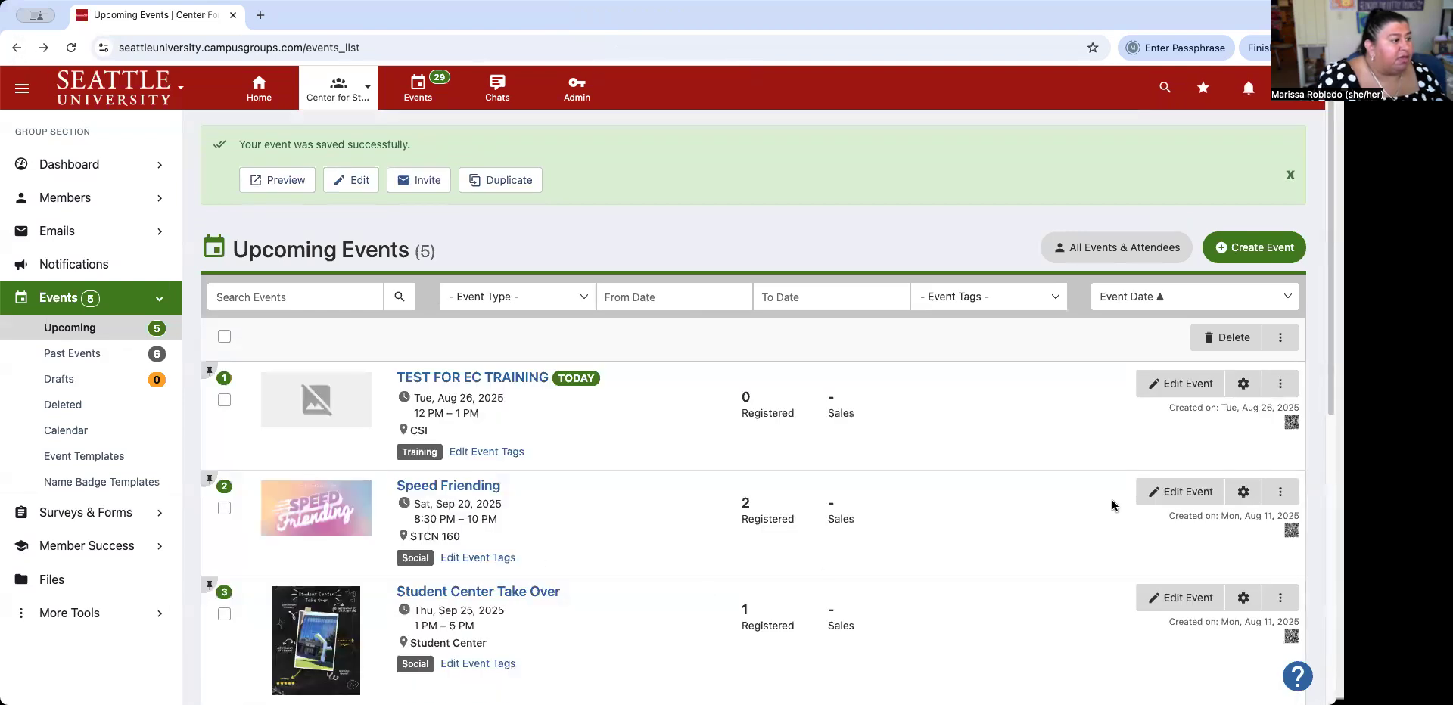
# Preview the Student Center Take Over event page, then return to the Upcoming Events list.
pyautogui.click(1280, 600)
pyautogui.click(1176, 625)
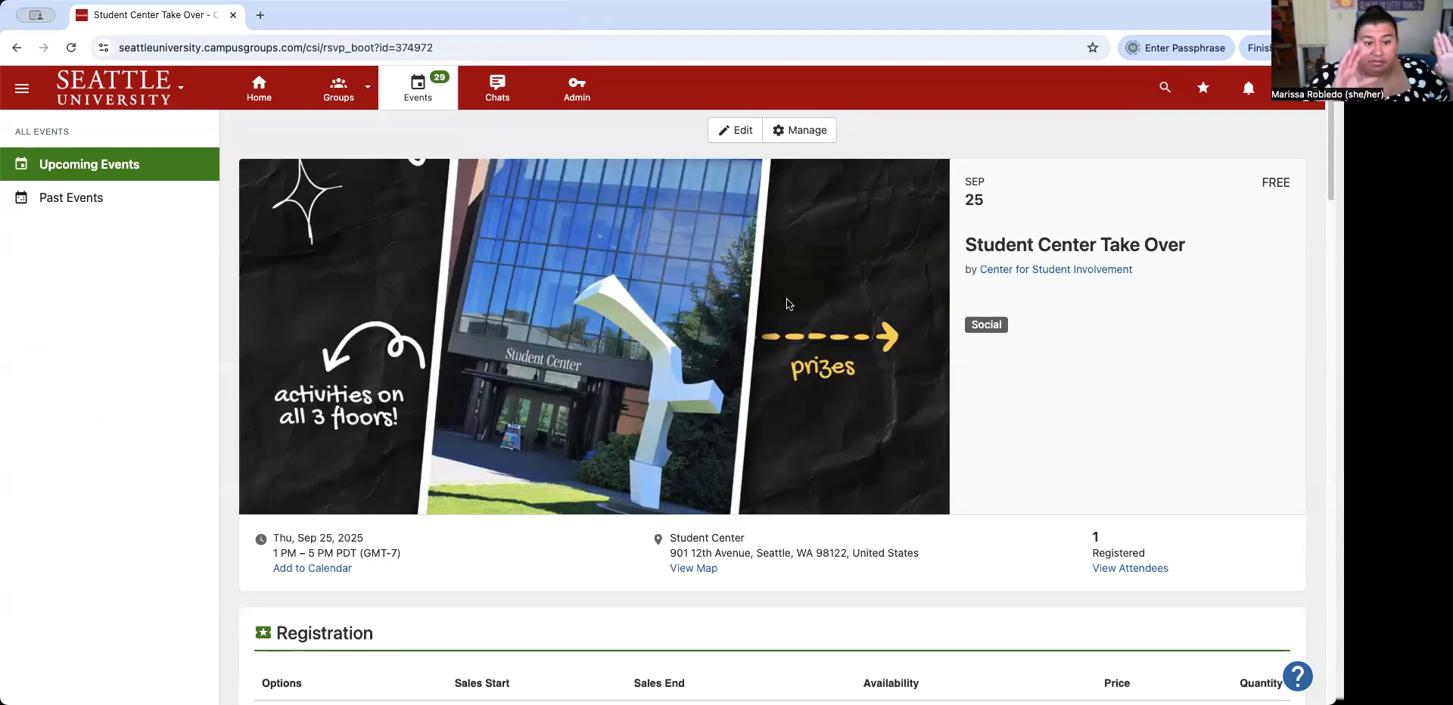
pyautogui.scroll(-5, 779, 295)
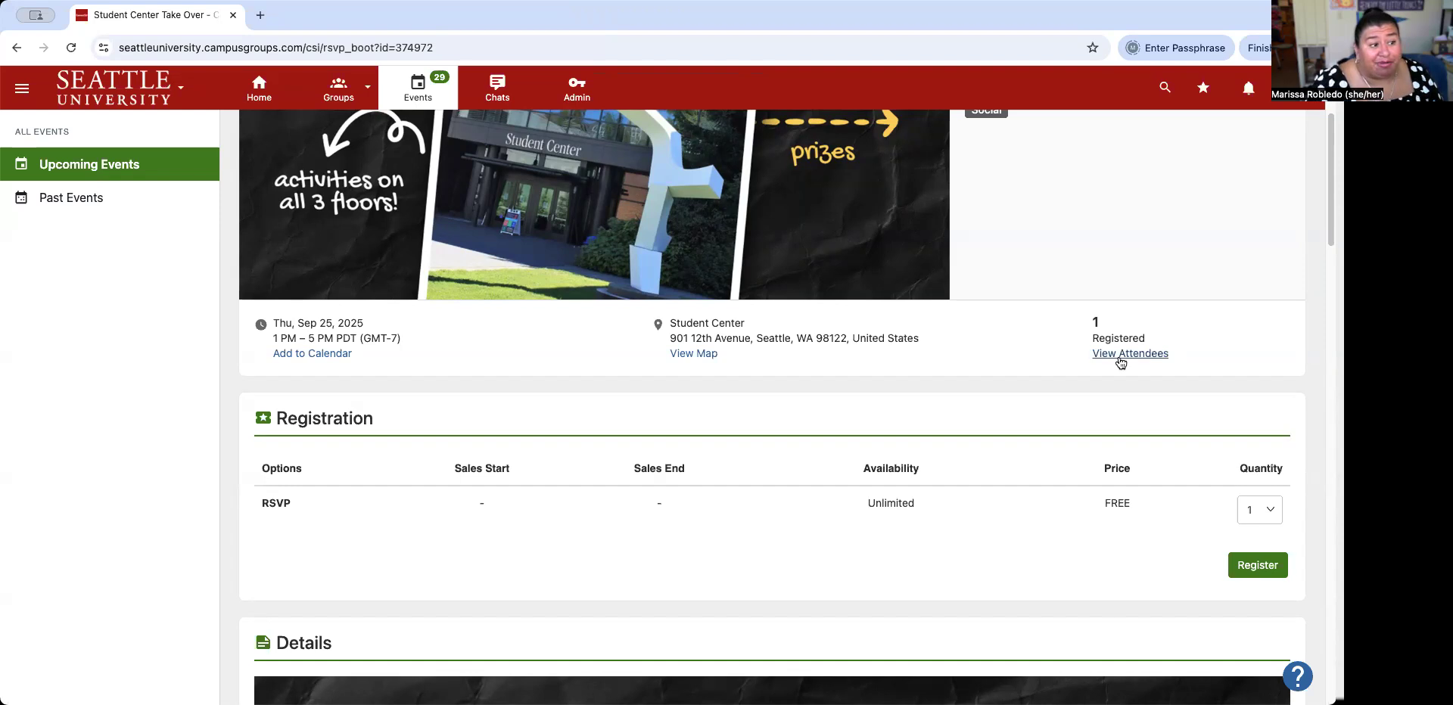
pyautogui.scroll(-10, 1203, 317)
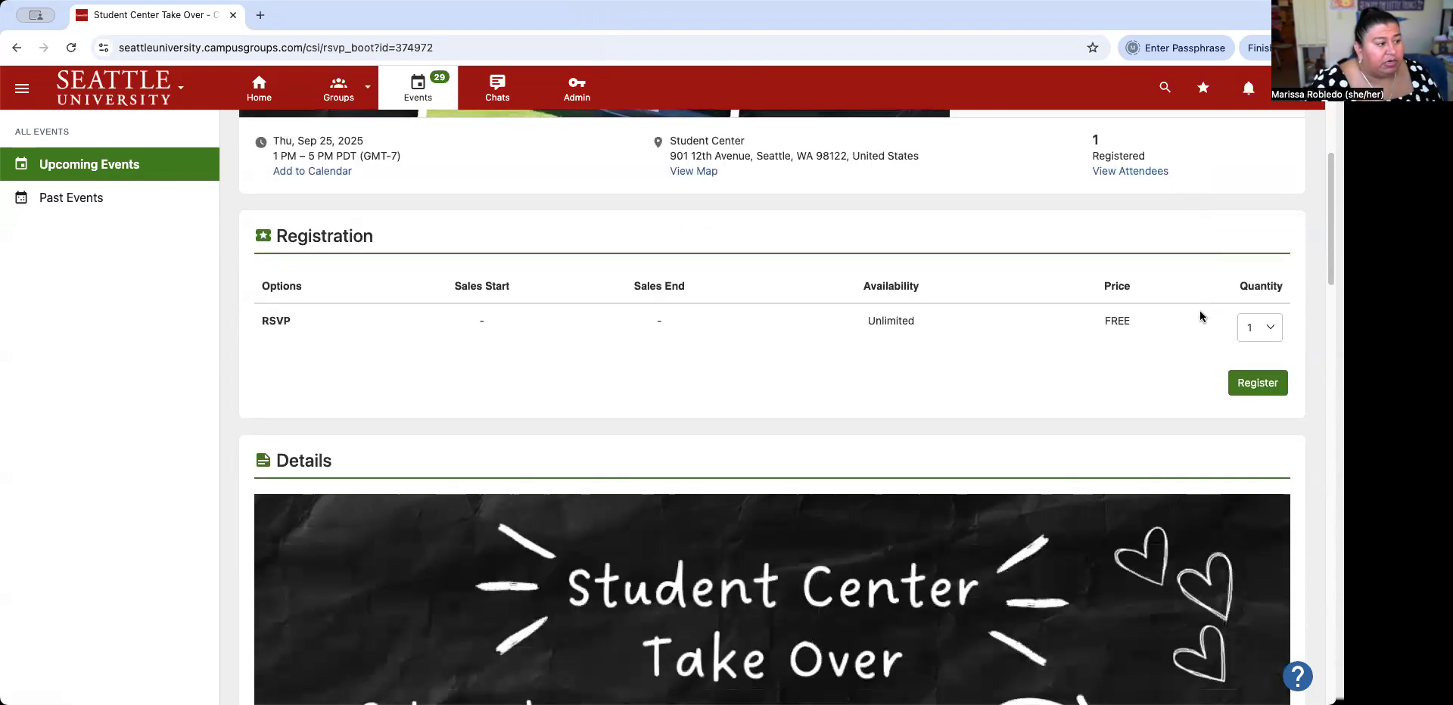
pyautogui.scroll(-15, 1201, 316)
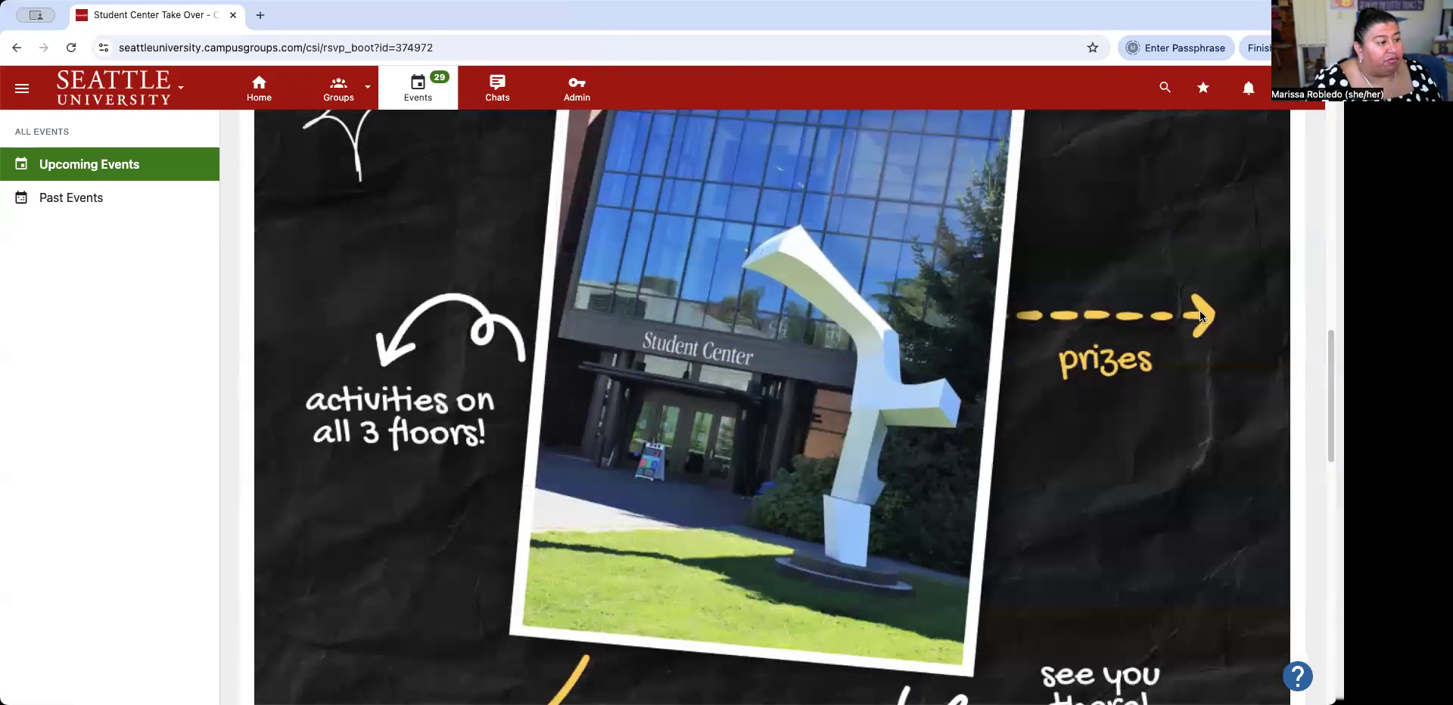
pyautogui.scroll(-1, 1200, 315)
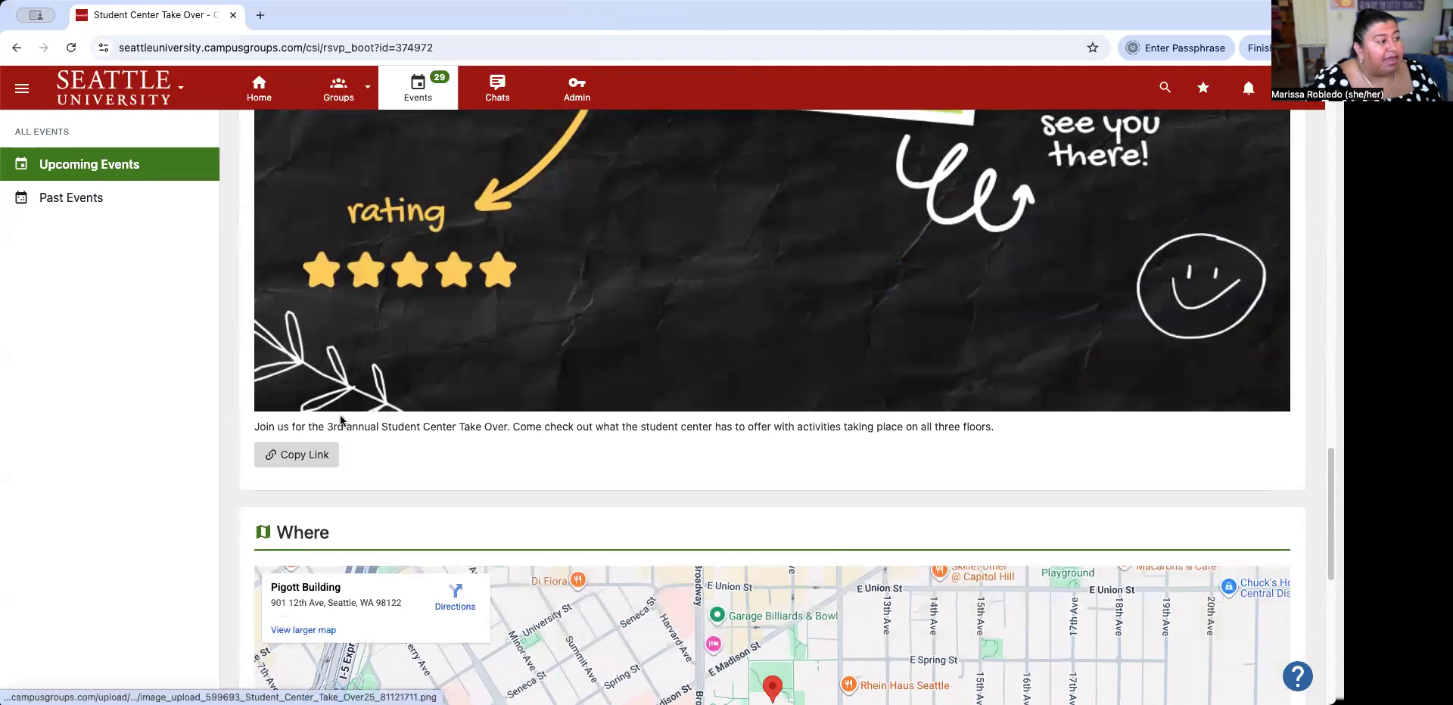
pyautogui.scroll(-4, 788, 445)
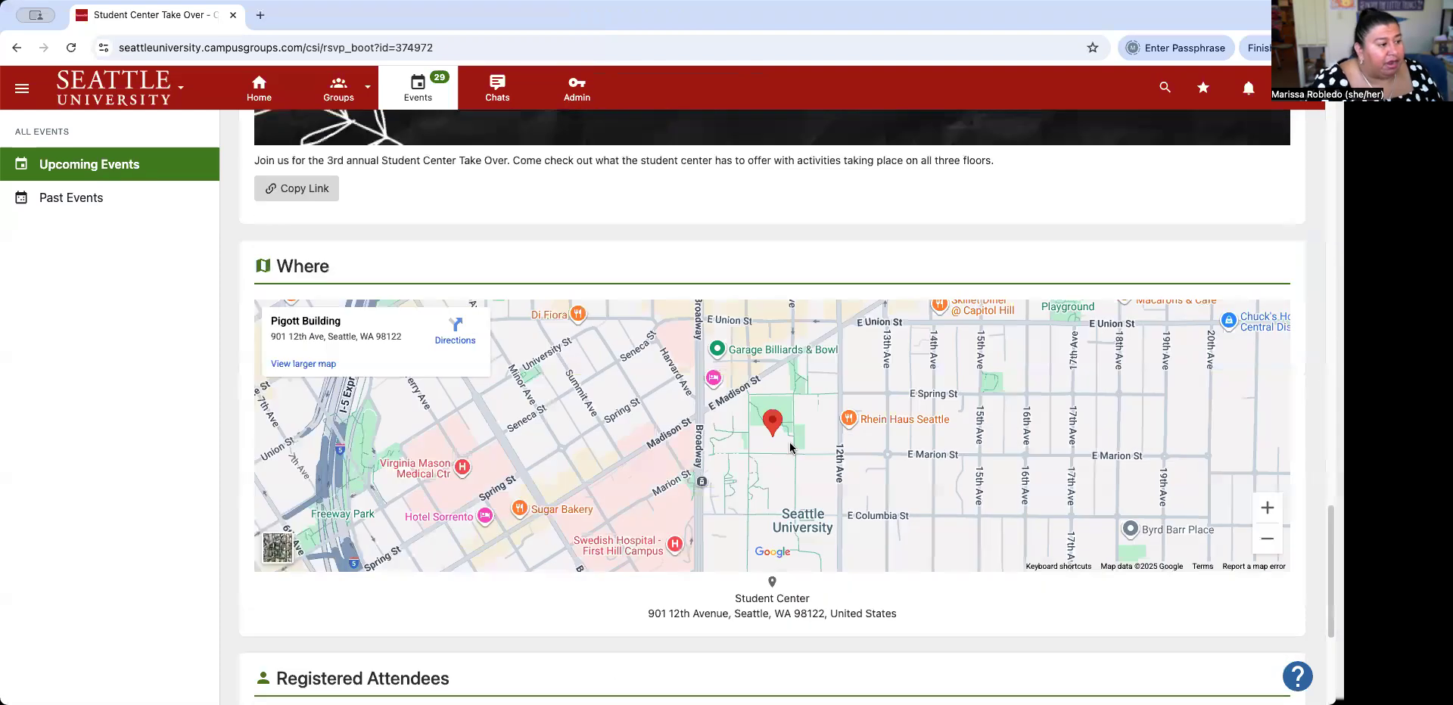
pyautogui.scroll(-1, 329, 293)
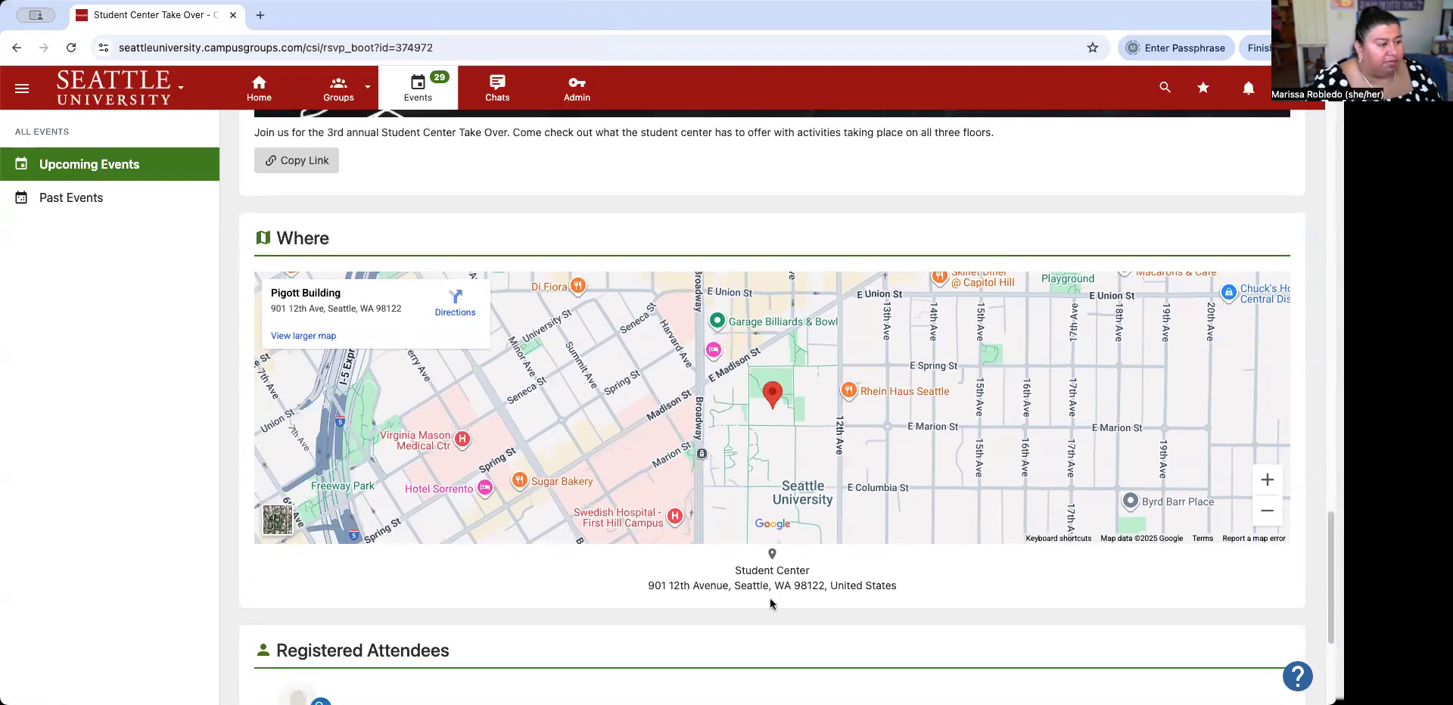
pyautogui.scroll(-1, 788, 516)
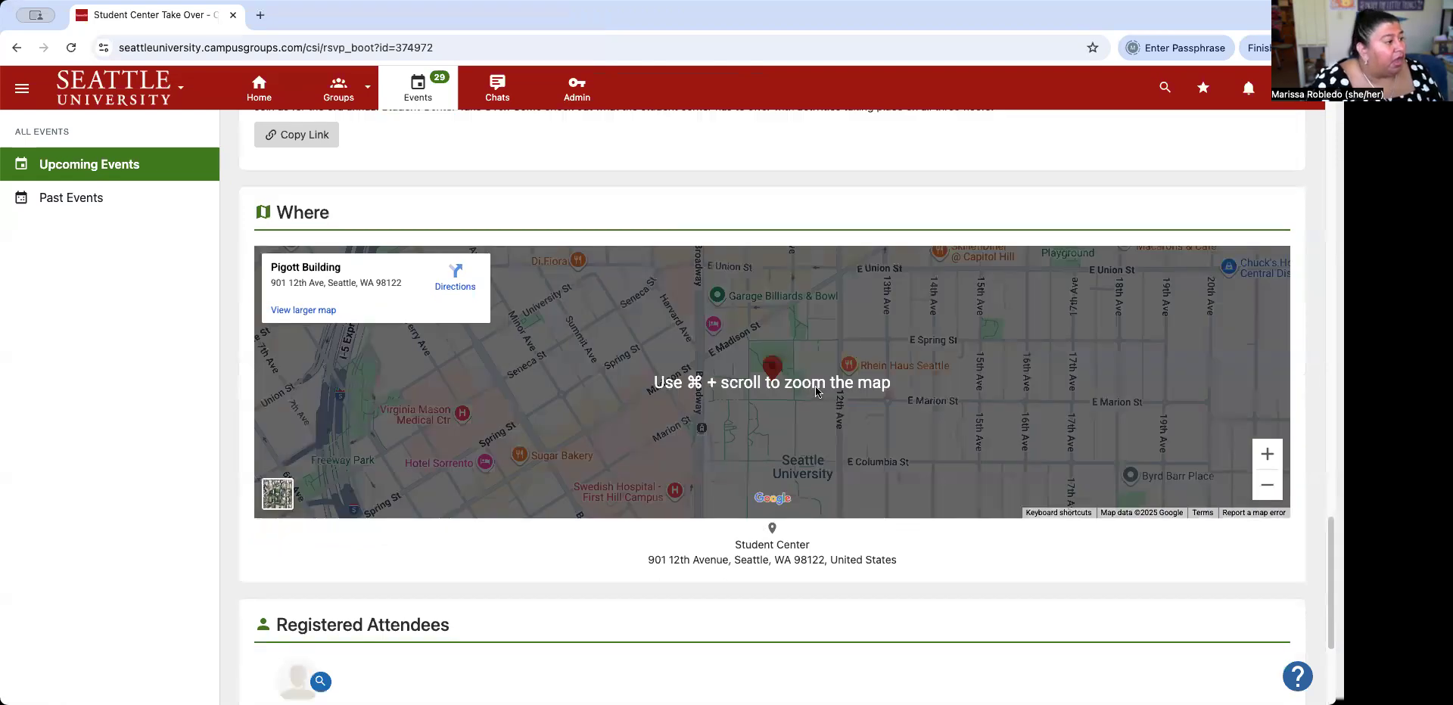
pyautogui.scroll(-8, 305, 496)
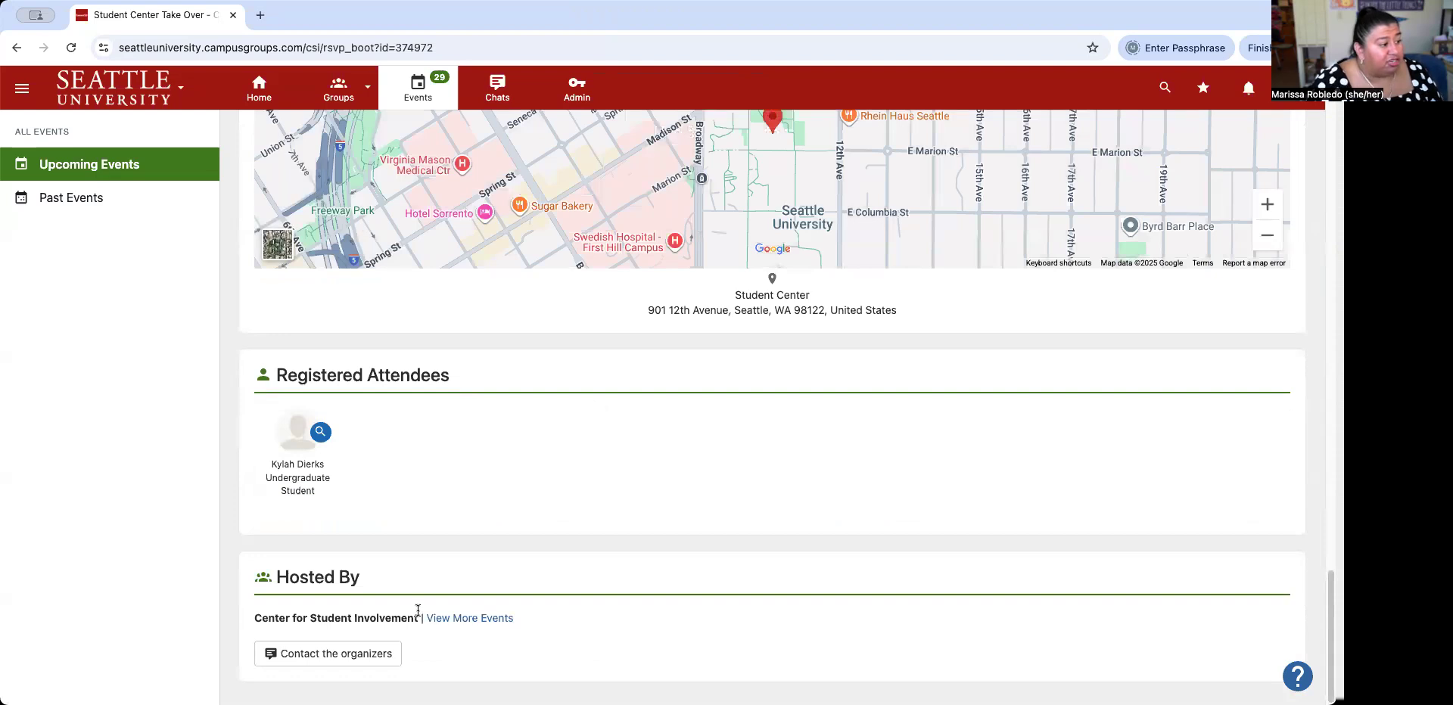
pyautogui.scroll(10, 869, 464)
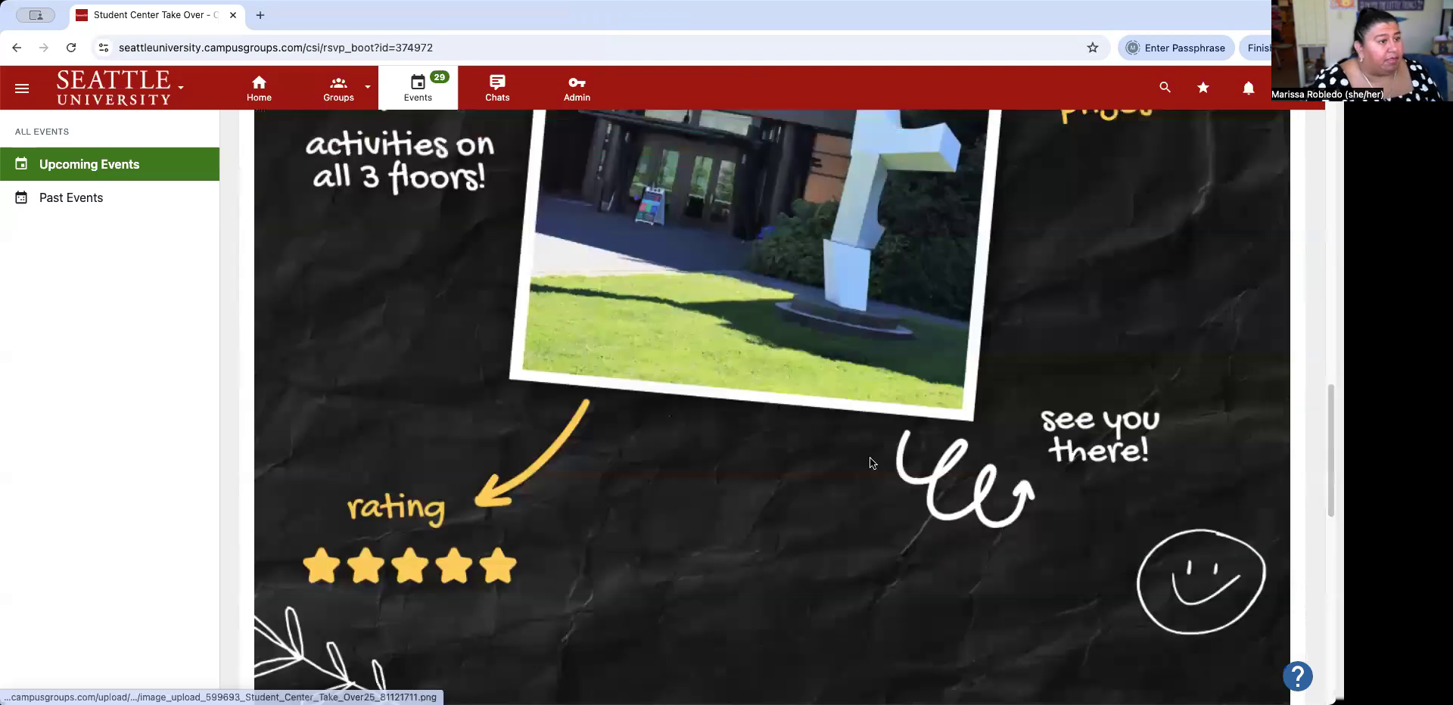
pyautogui.scroll(10, 870, 463)
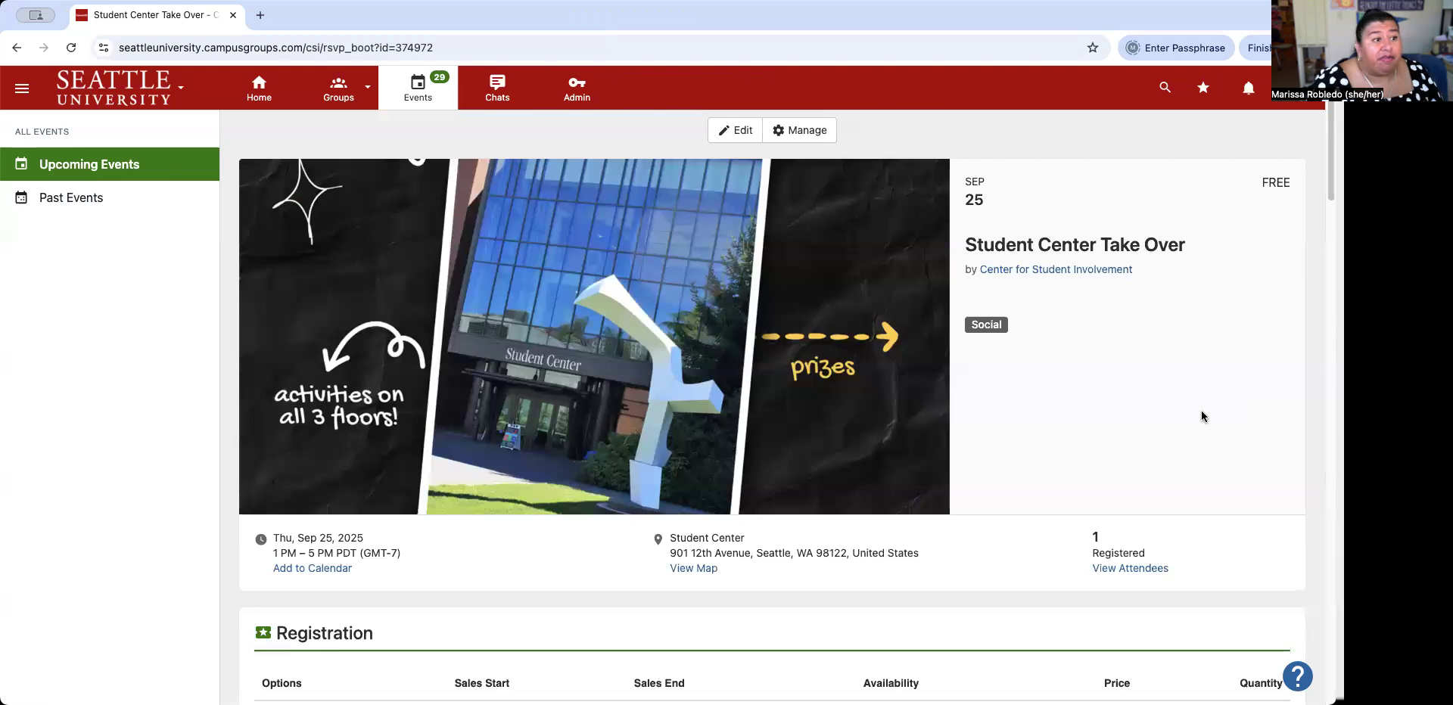
pyautogui.click(17, 48)
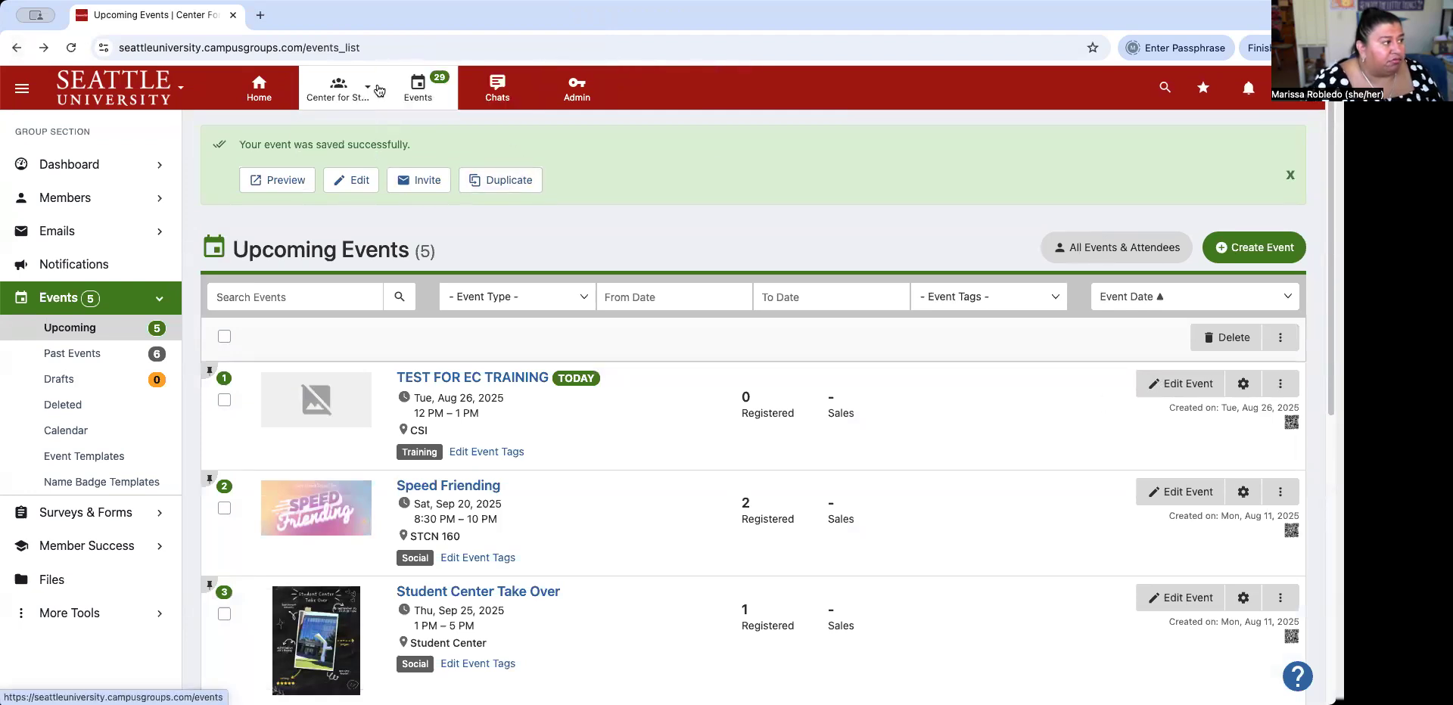
# From Center for Student Involvement's events, open Check-in Attendees for TEST FOR EC TRAINING and track attendance by computer.
pyautogui.click(257, 99)
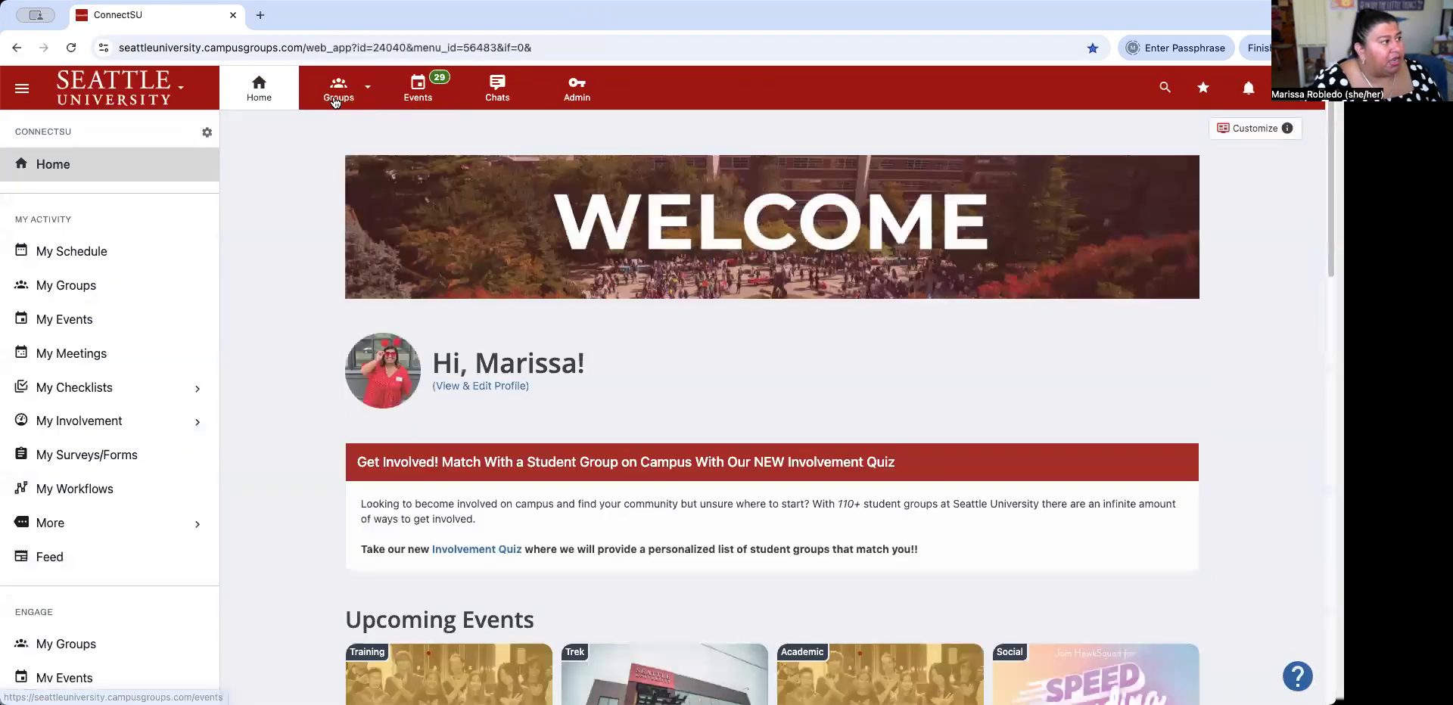
pyautogui.click(335, 102)
pyautogui.click(366, 206)
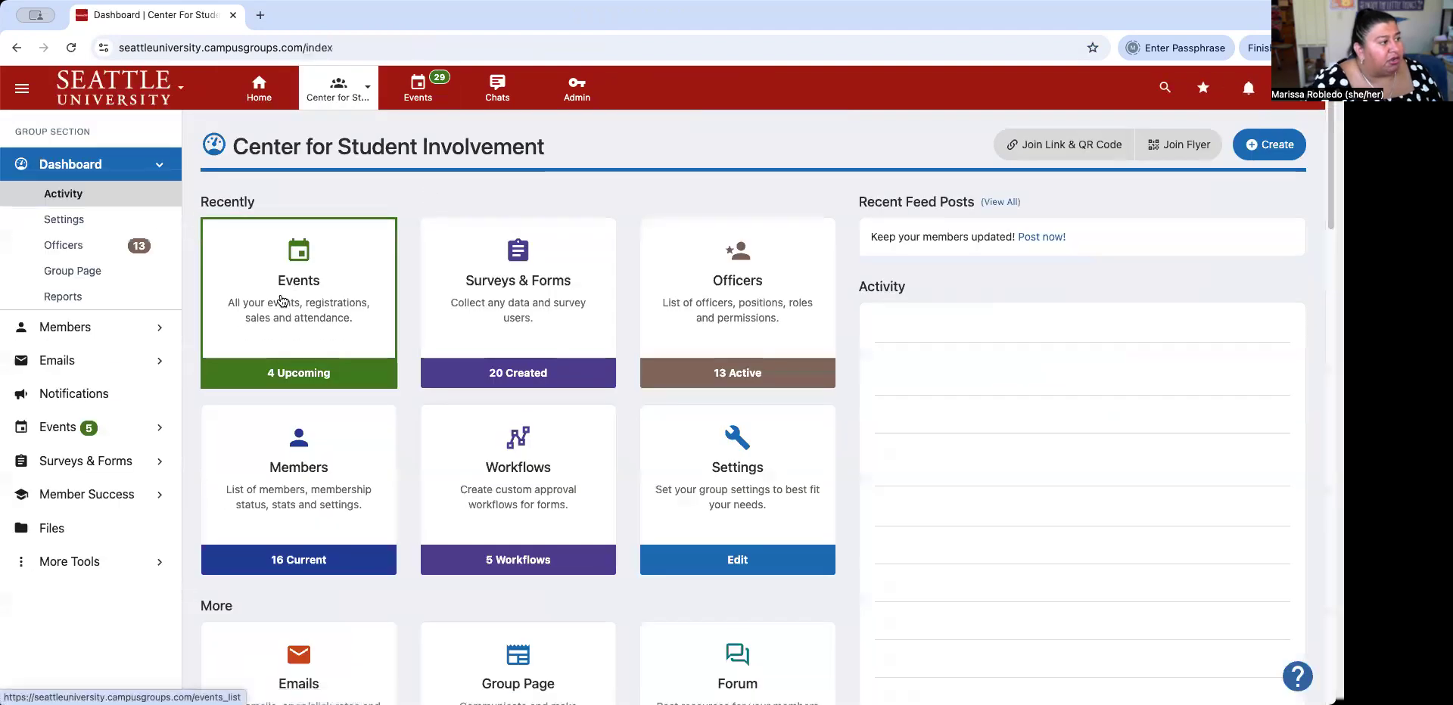
pyautogui.click(281, 300)
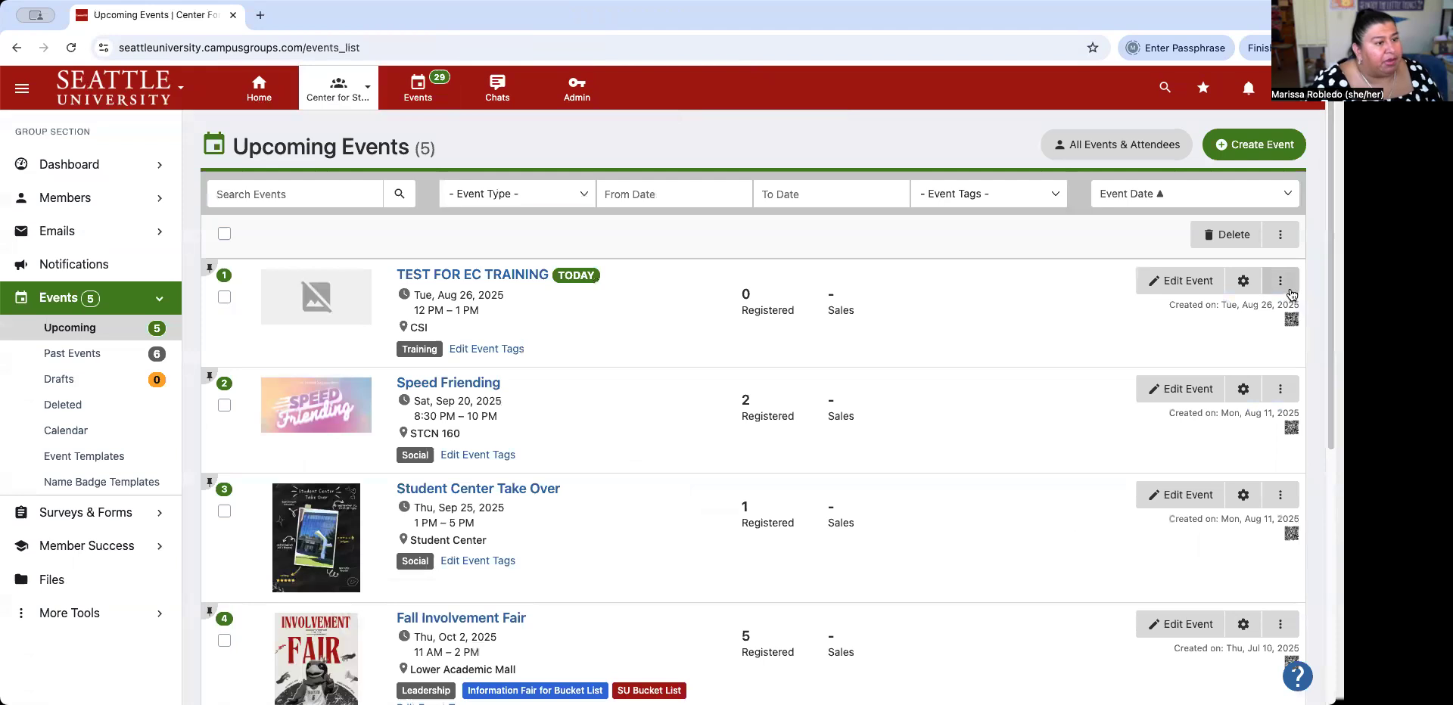
pyautogui.click(1280, 282)
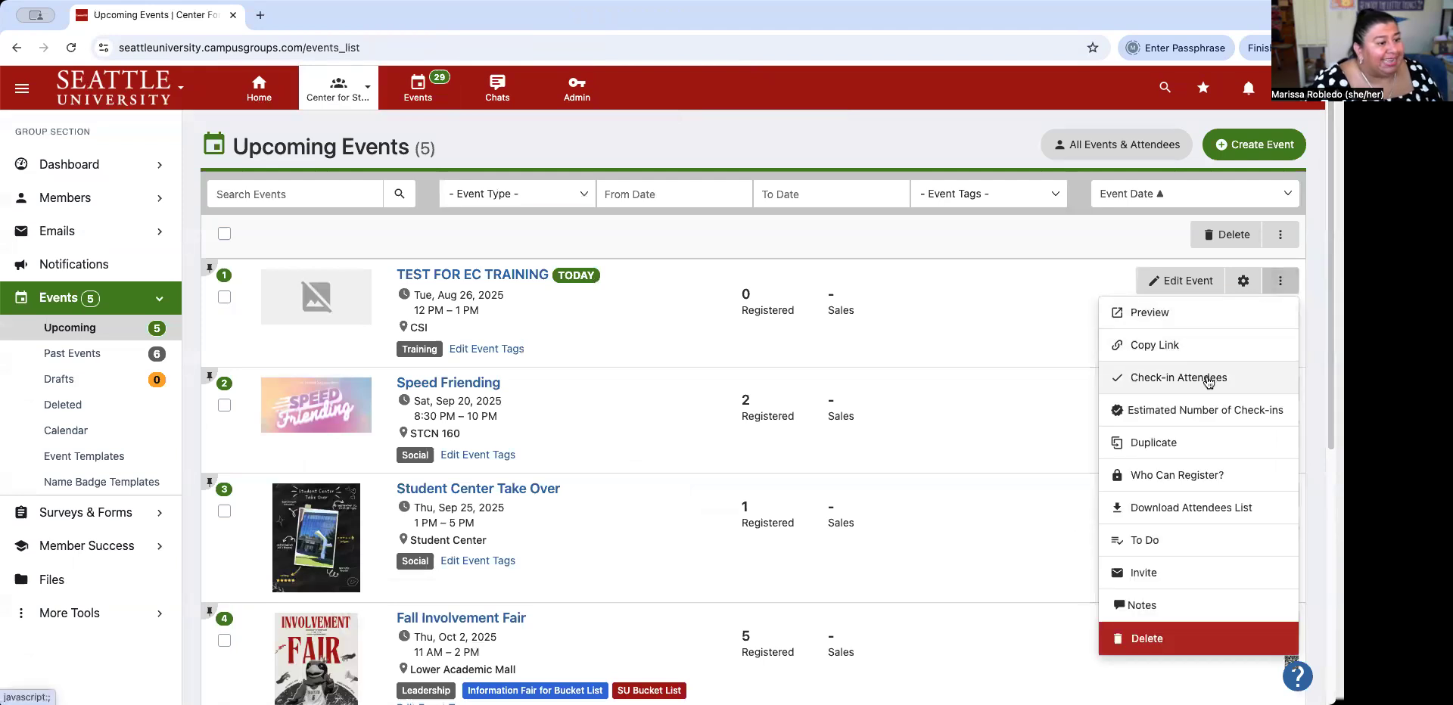
pyautogui.click(1207, 378)
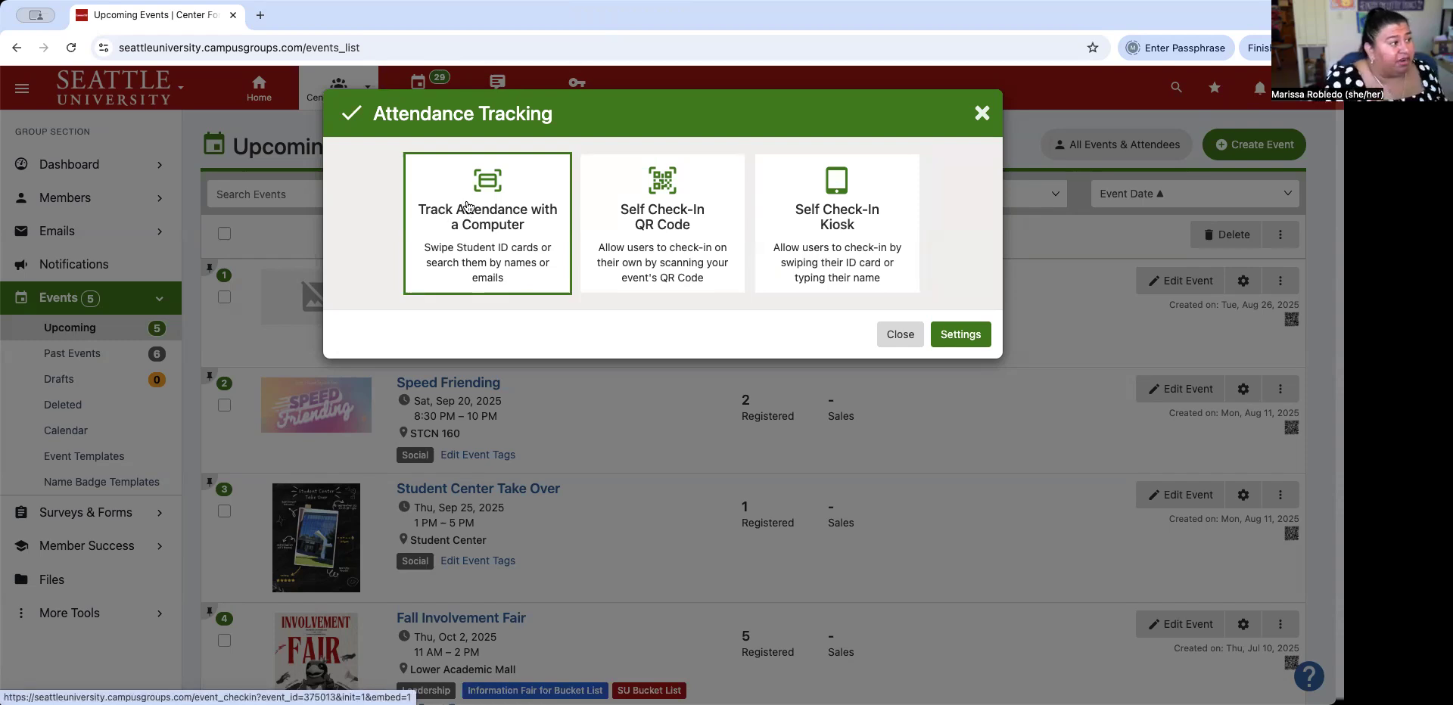
pyautogui.click(468, 206)
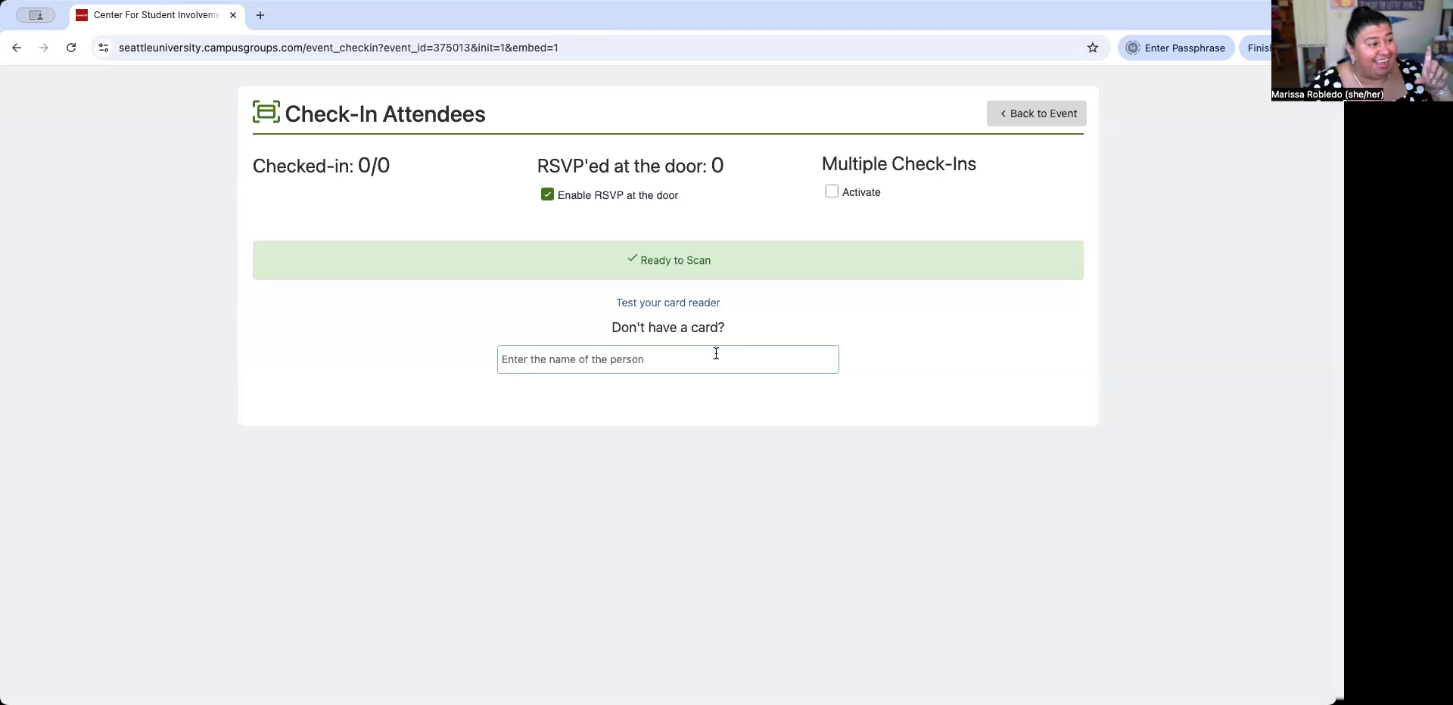
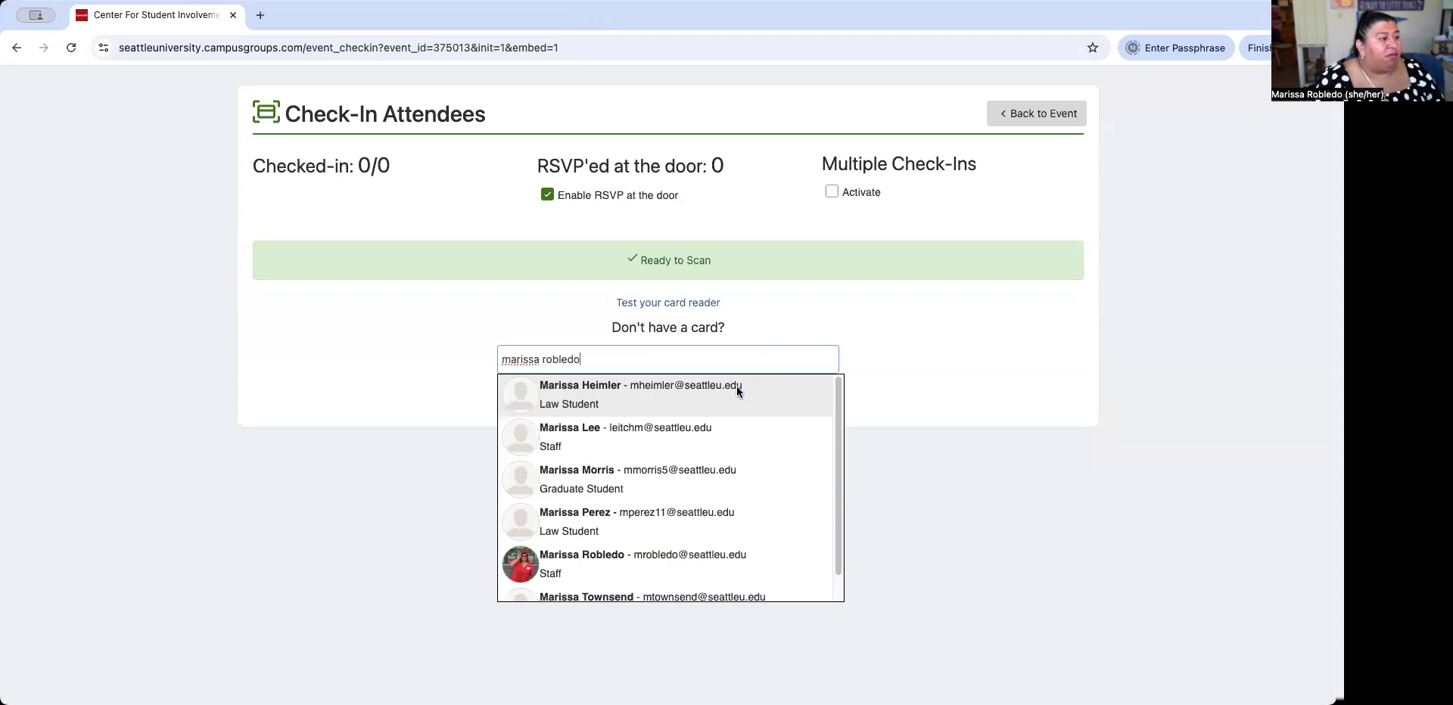
# Check in the first two attendees, both staff members, by searching their names.
pyautogui.click(652, 560)
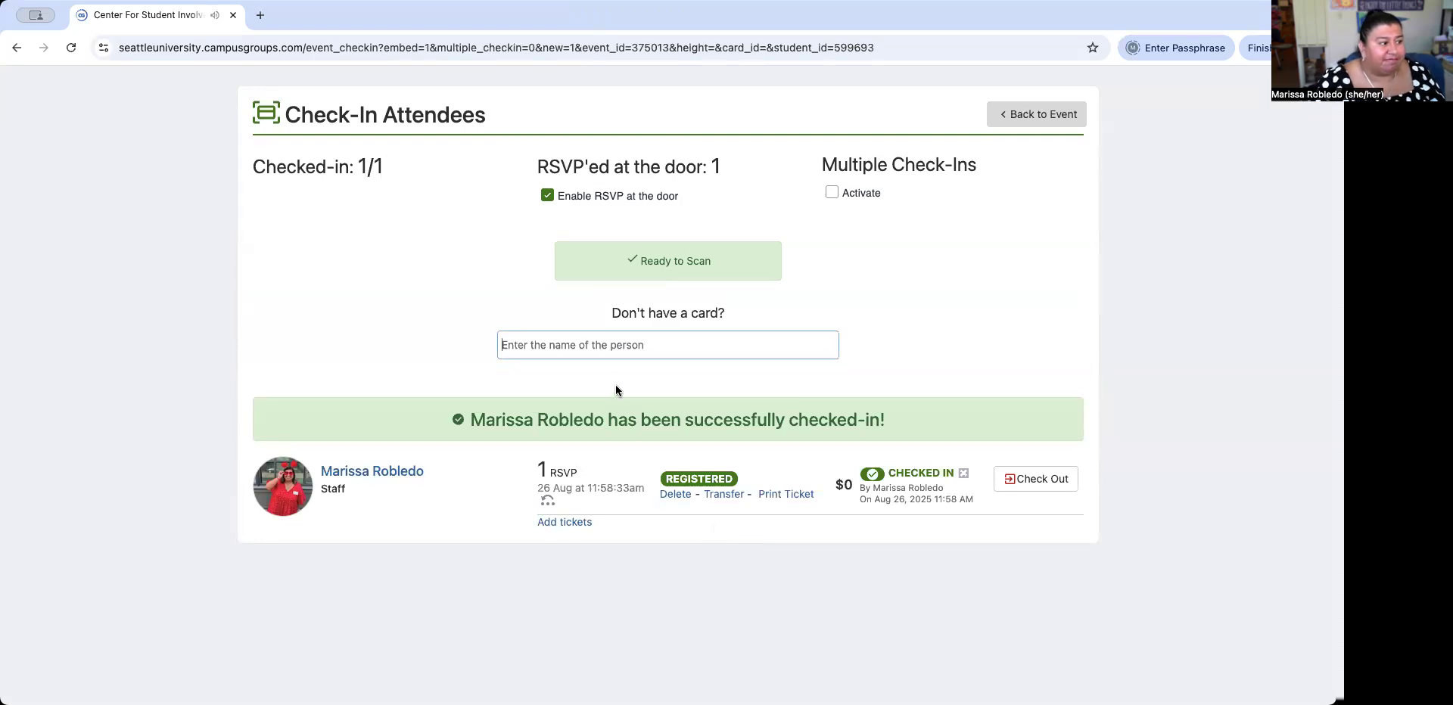
pyautogui.click(631, 342)
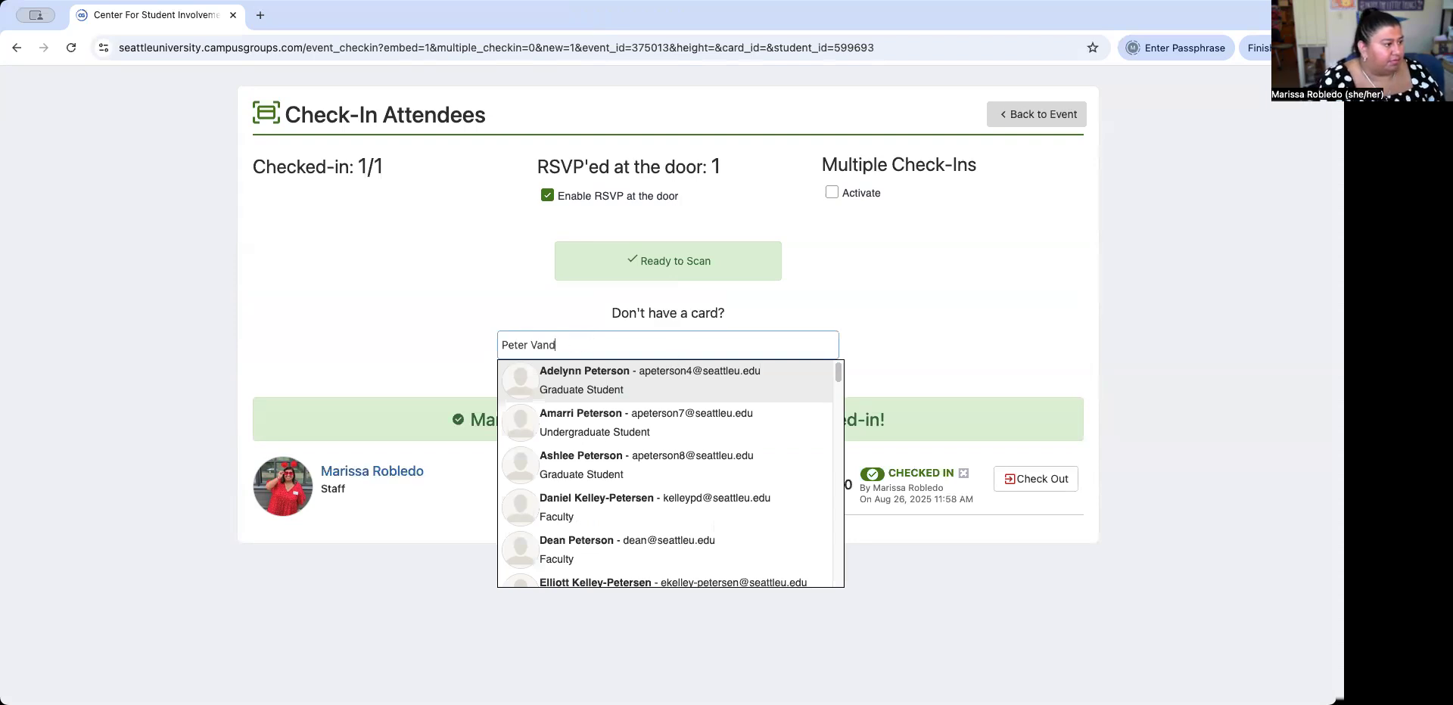
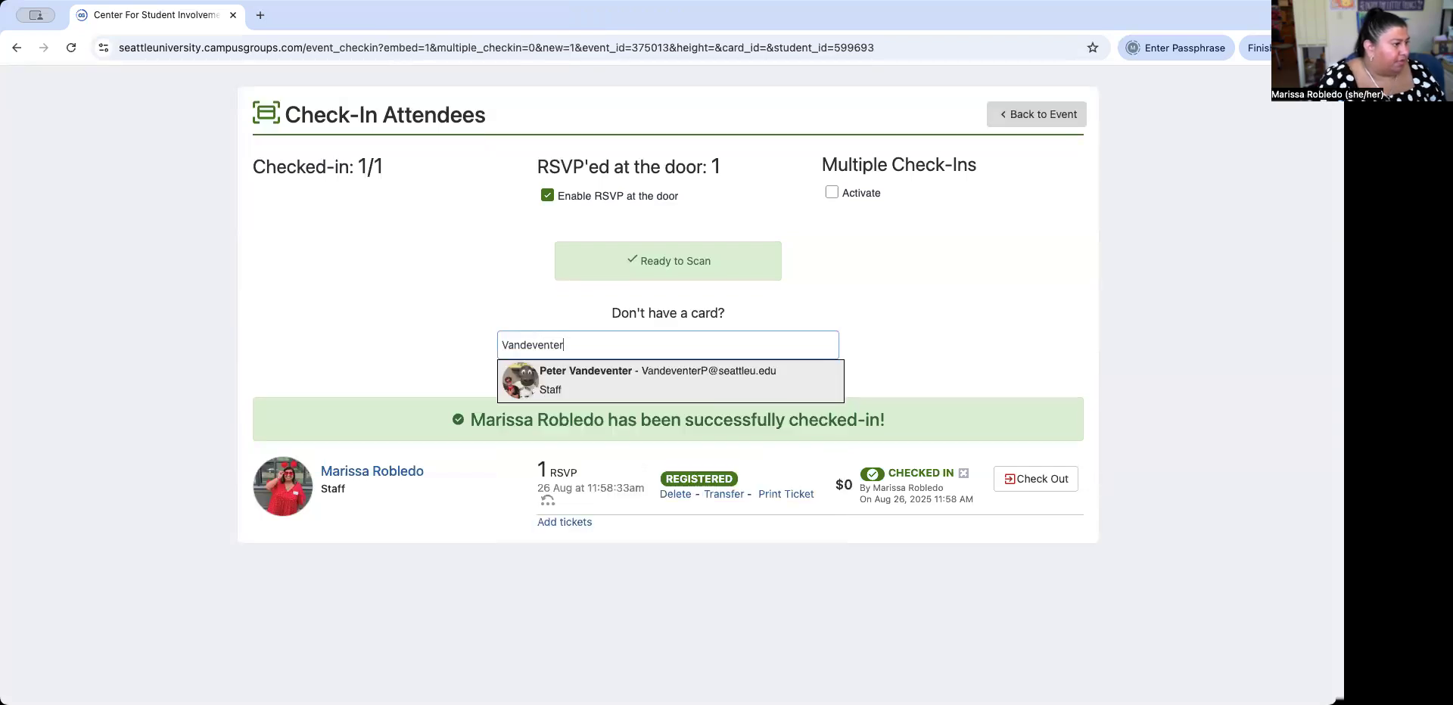
pyautogui.click(728, 377)
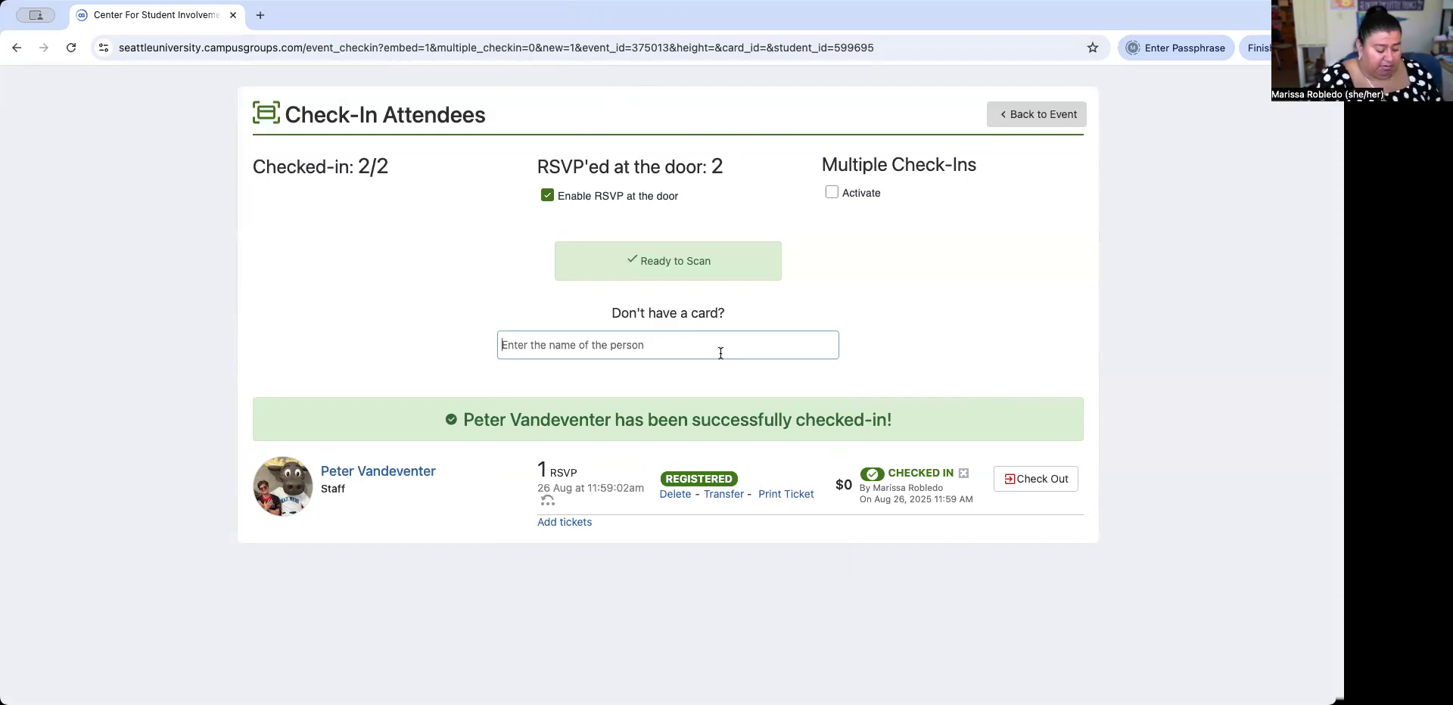
# Check in three students, one graduate and two undergraduates, by name search.
pyautogui.write('bria')
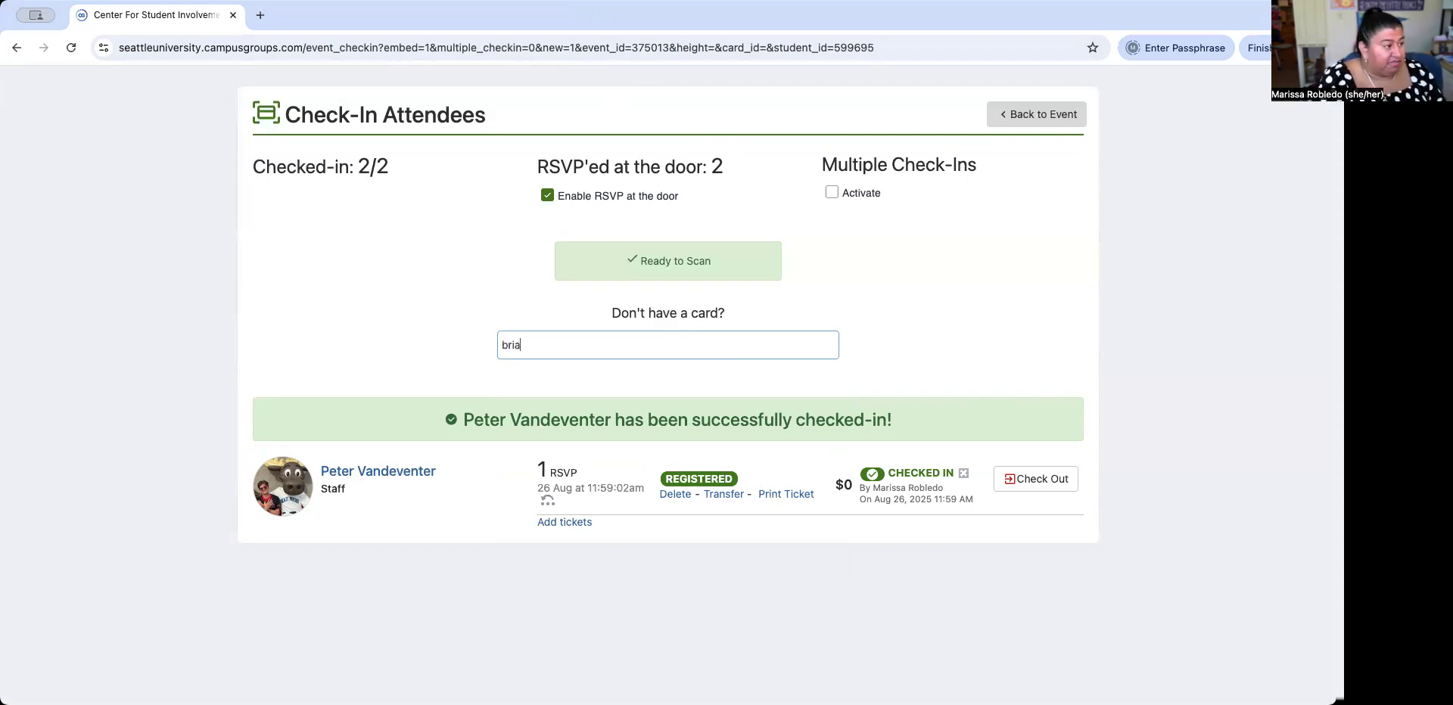
pyautogui.write('nna c')
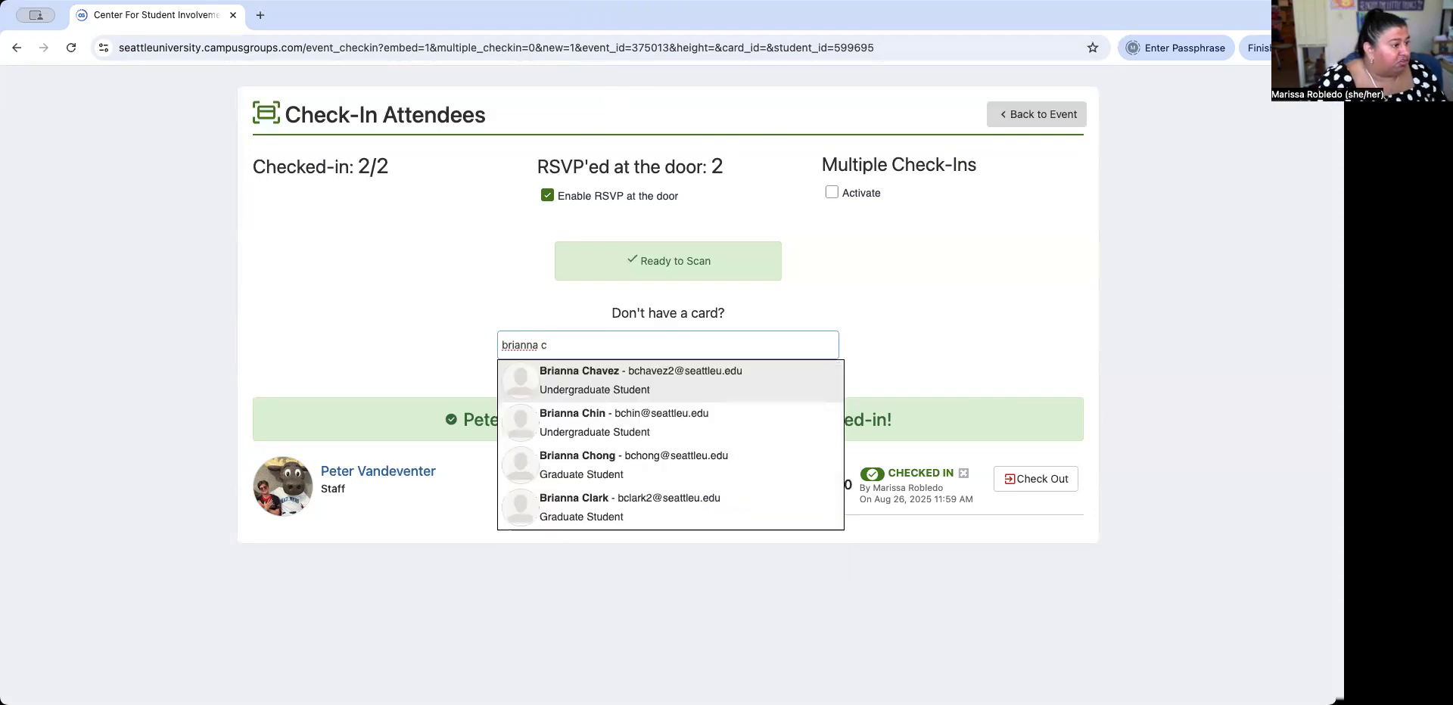
pyautogui.click(734, 457)
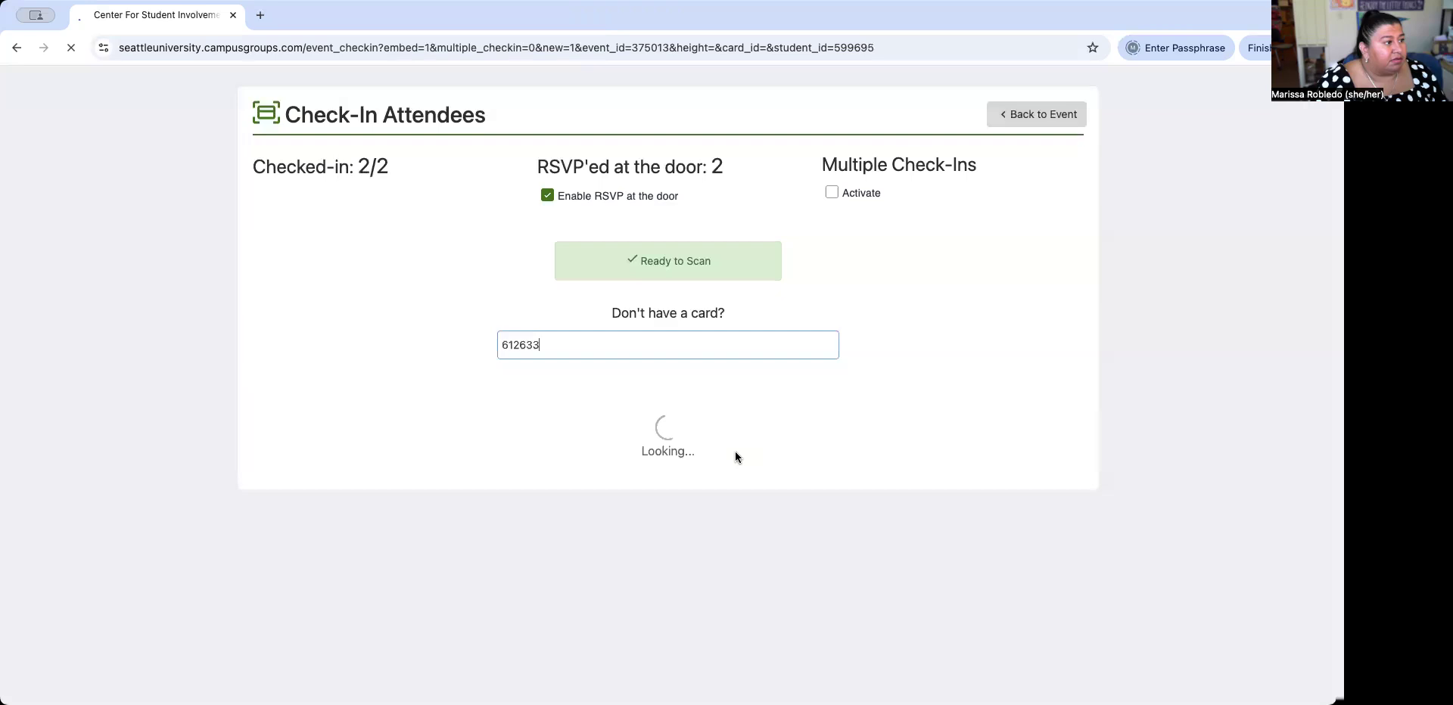
pyautogui.write('diego')
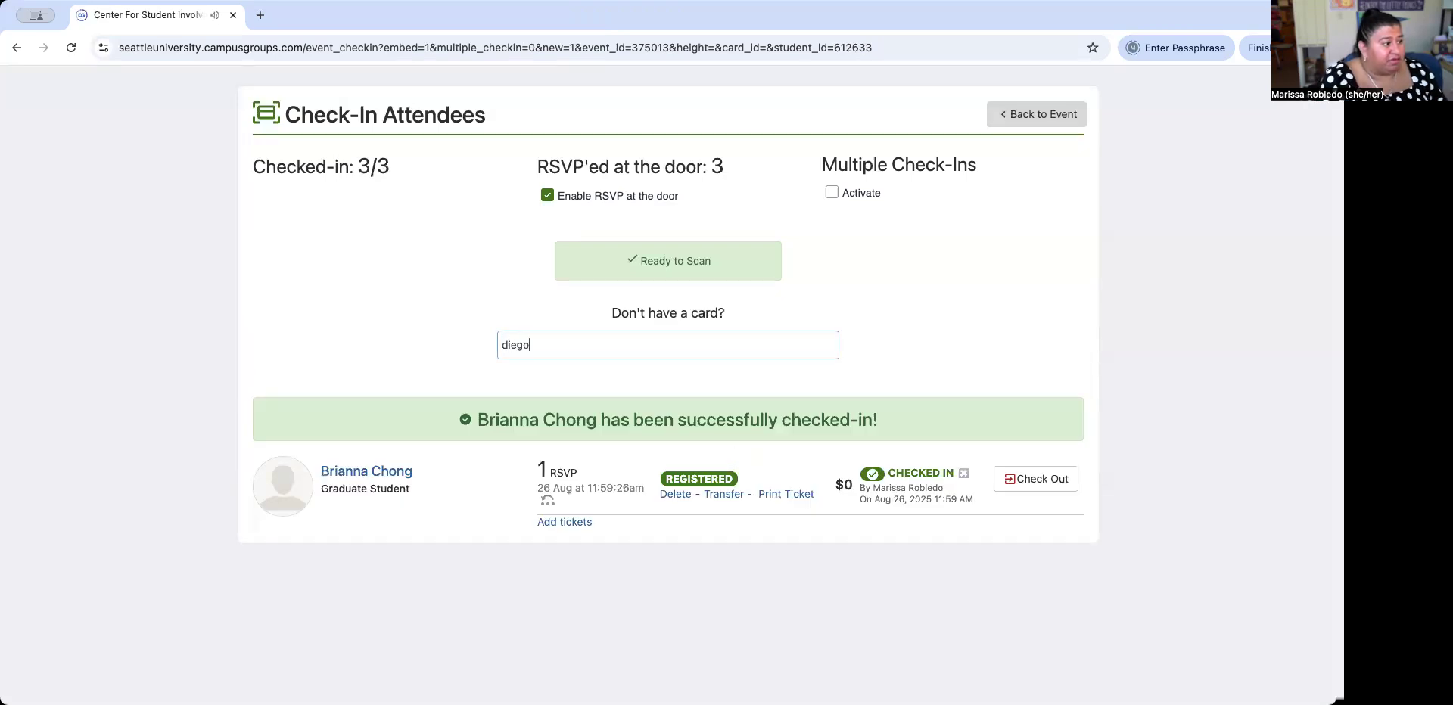
pyautogui.write(' g')
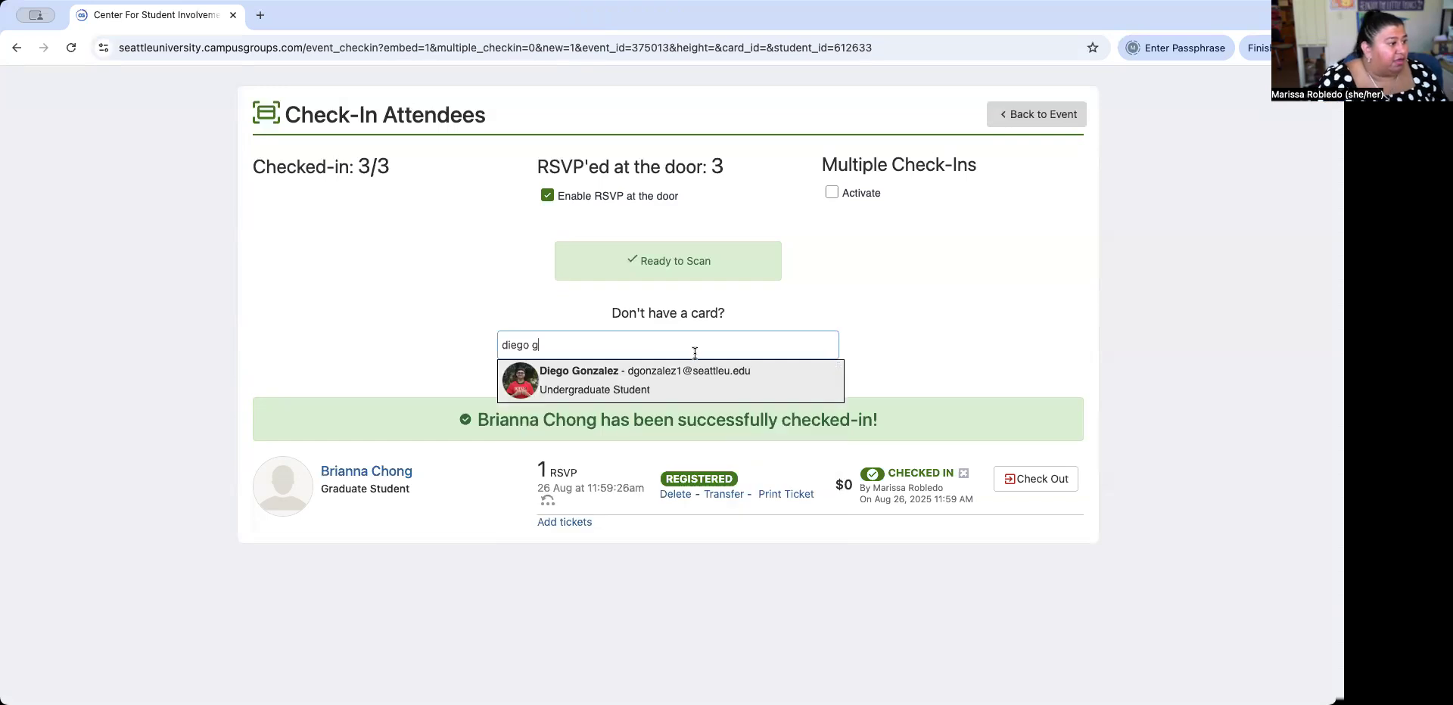
pyautogui.click(696, 379)
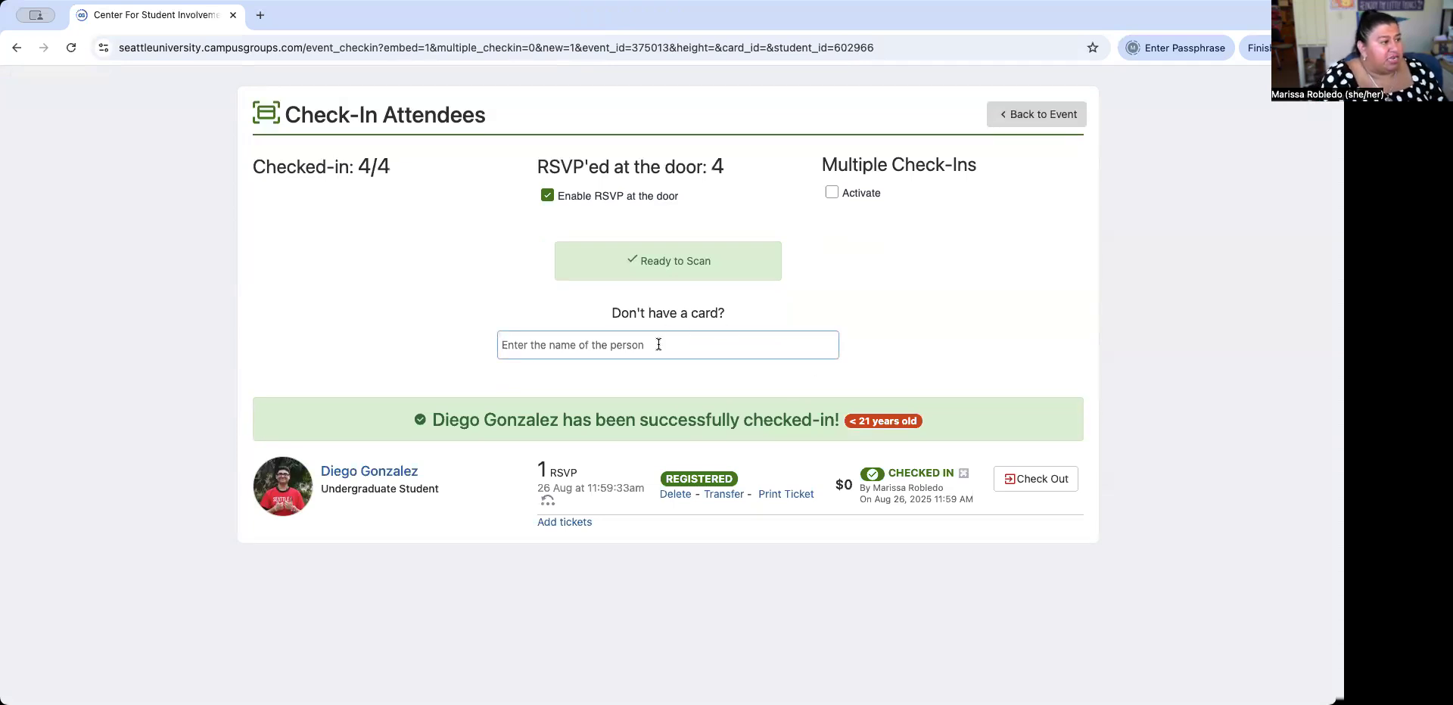
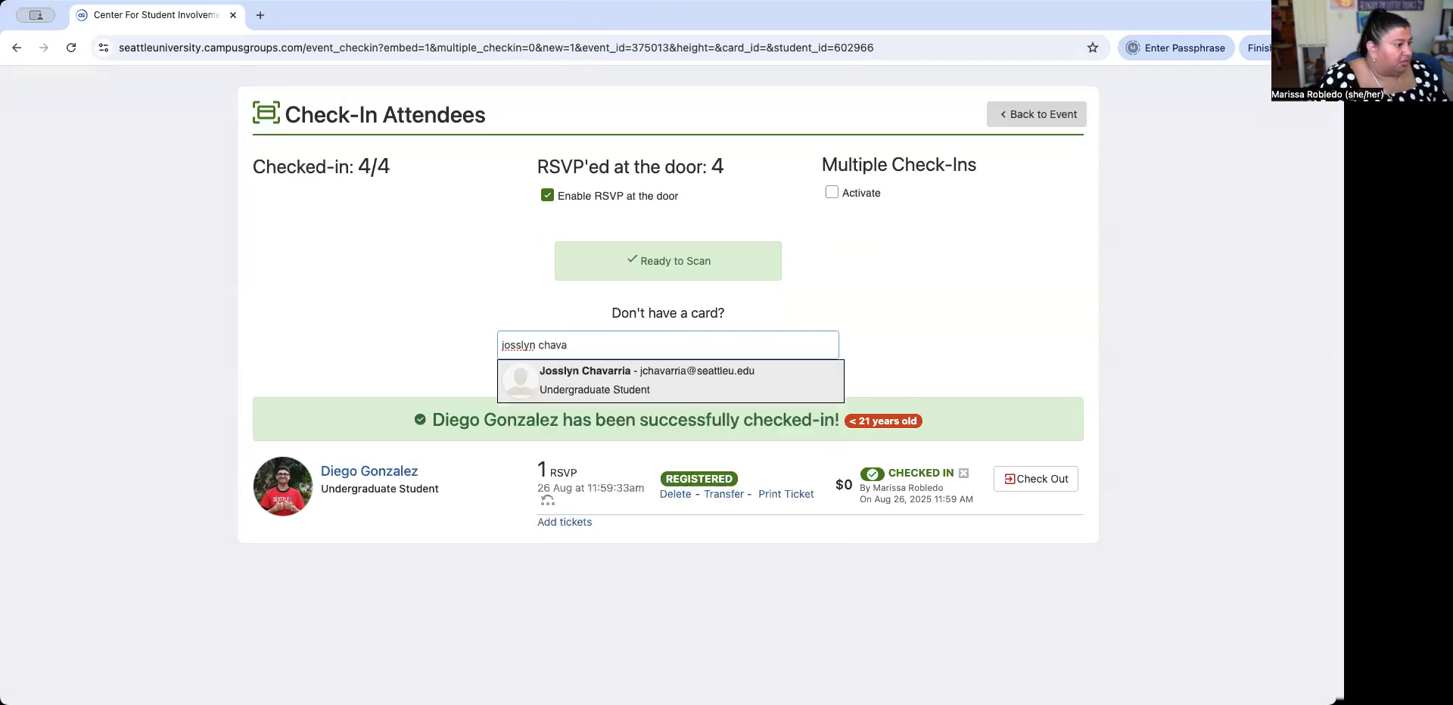
pyautogui.click(670, 383)
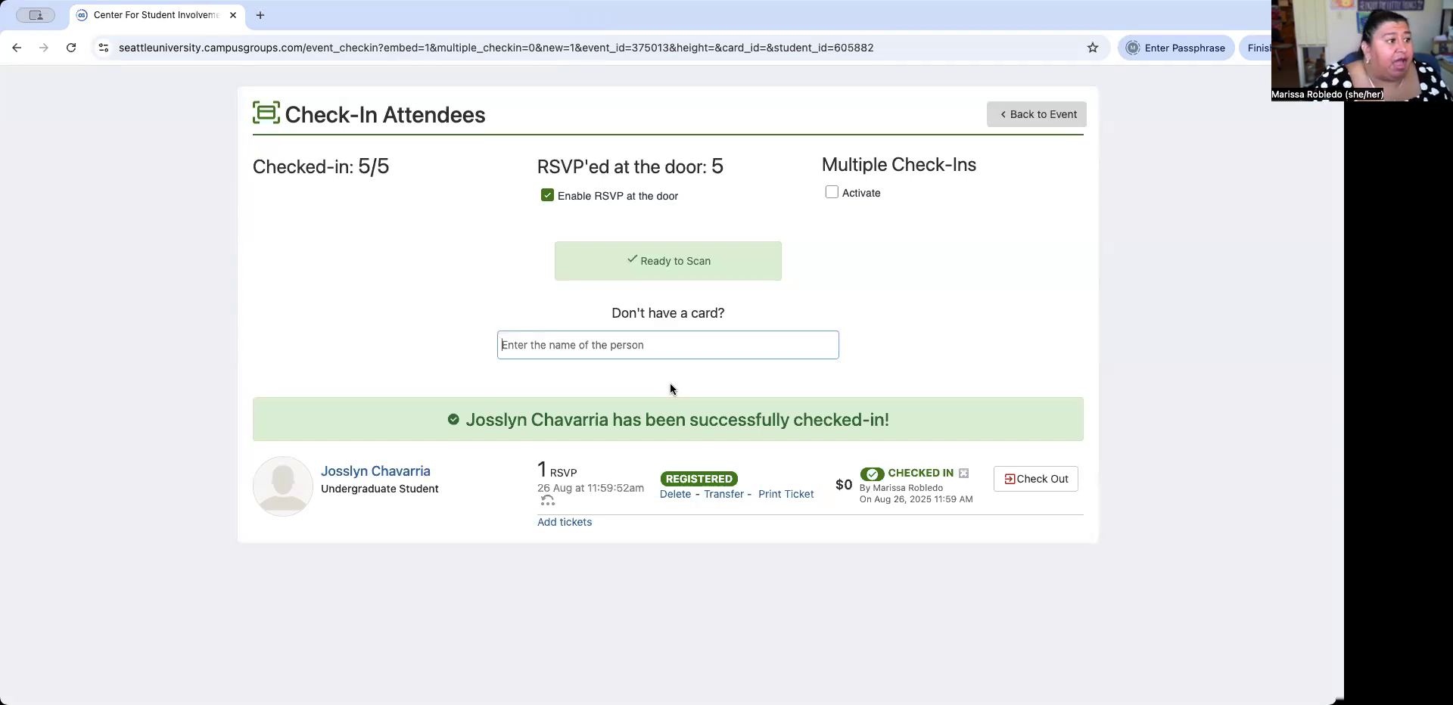
# Review the TEST FOR EC TRAINING attendee list showing 5 checked in, then return to the home page.
pyautogui.click(1019, 112)
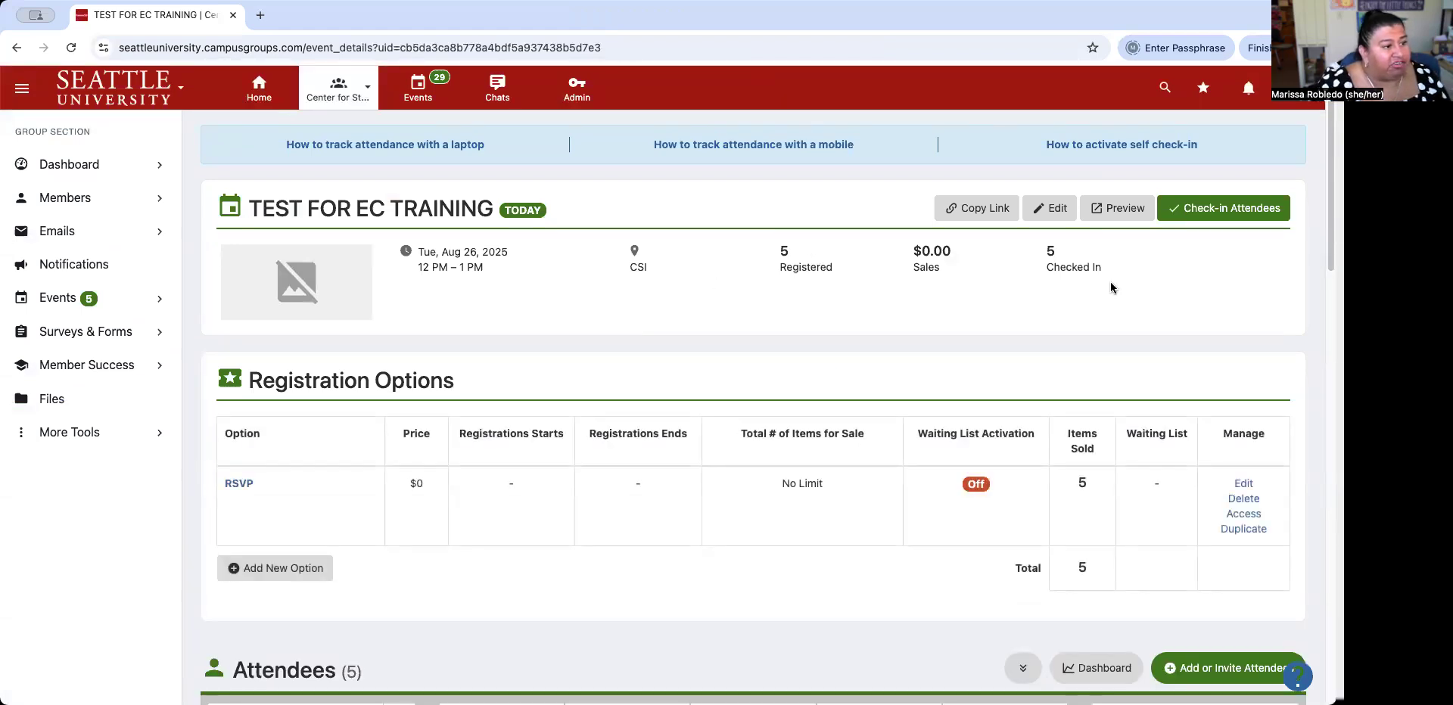
pyautogui.scroll(-3, 922, 399)
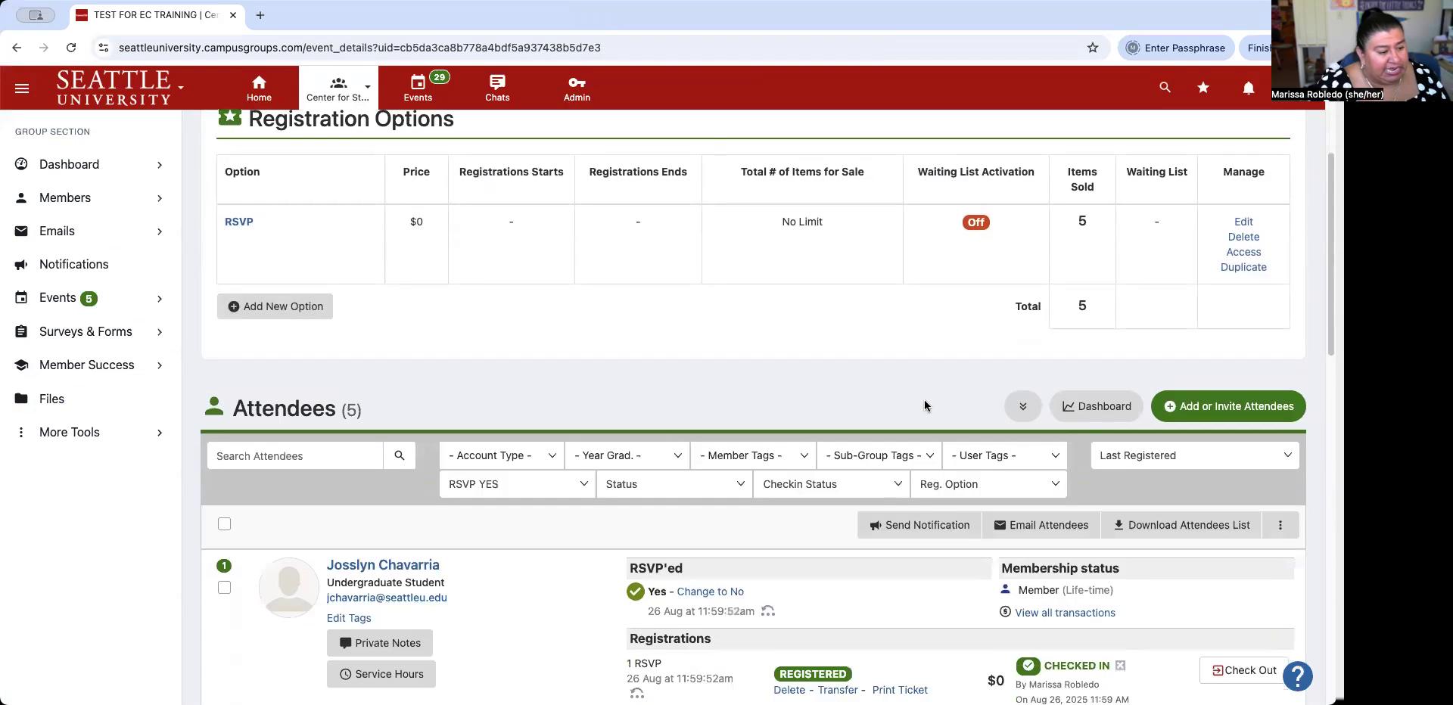
pyautogui.scroll(-8, 923, 405)
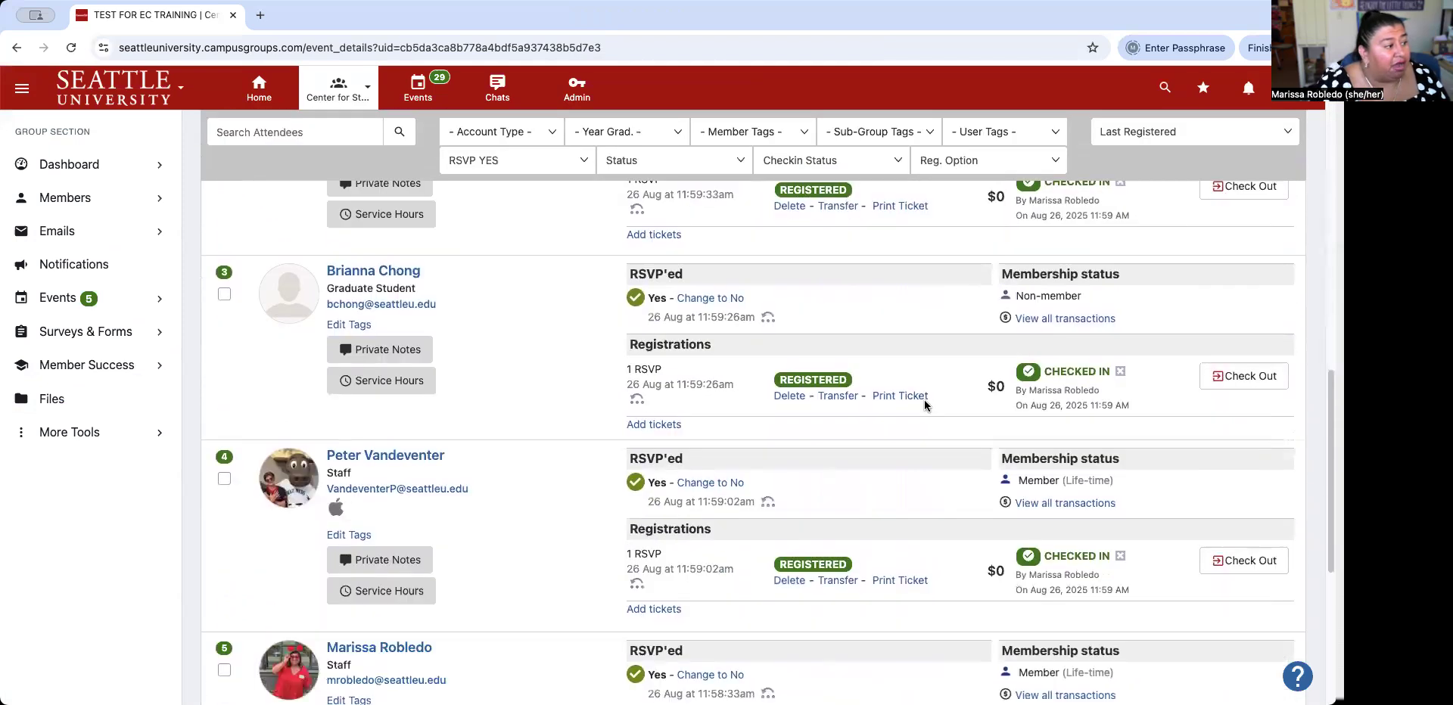
pyautogui.scroll(-3, 924, 400)
pyautogui.scroll(7, 924, 399)
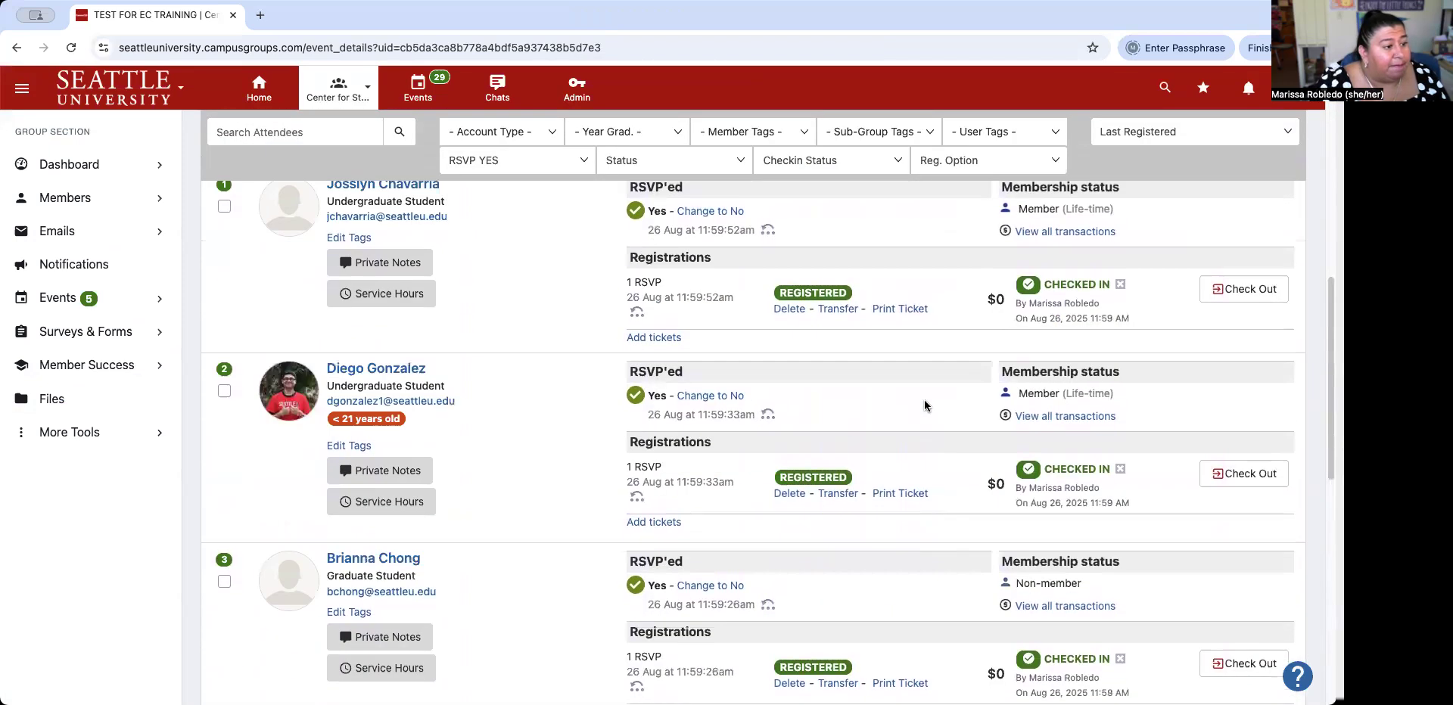
pyautogui.scroll(10, 924, 406)
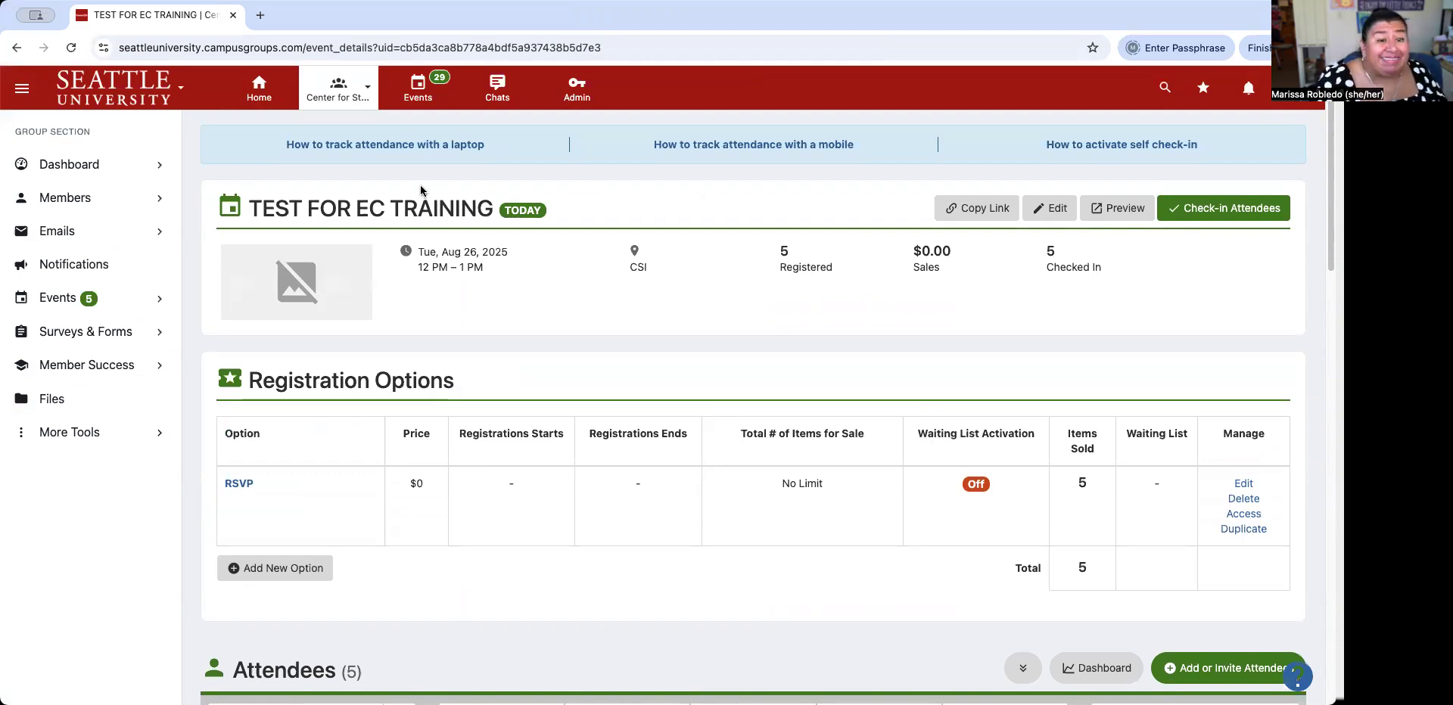
pyautogui.click(271, 92)
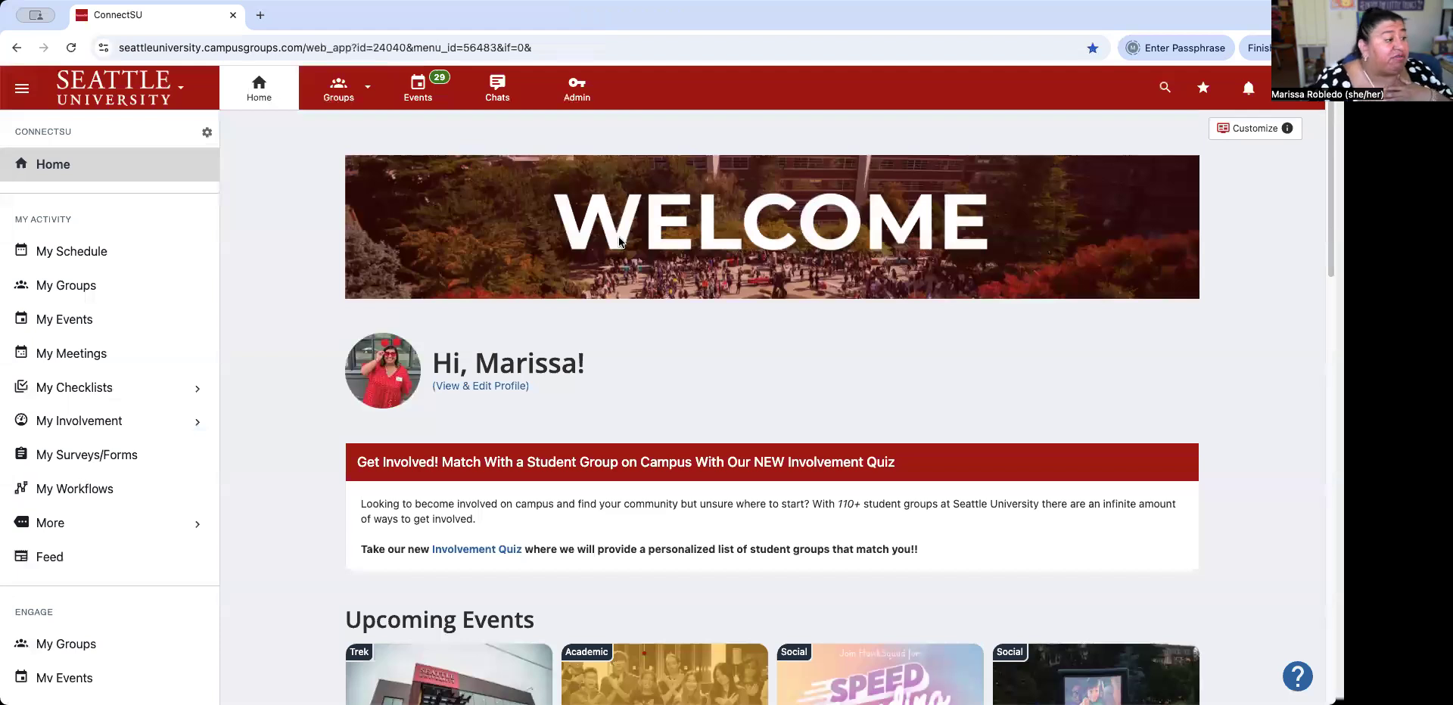
# Page the Upcoming Events carousel forward, then back to its first events, starting with Test Hike Event.
pyautogui.scroll(-2, 619, 180)
pyautogui.scroll(-2, 619, 183)
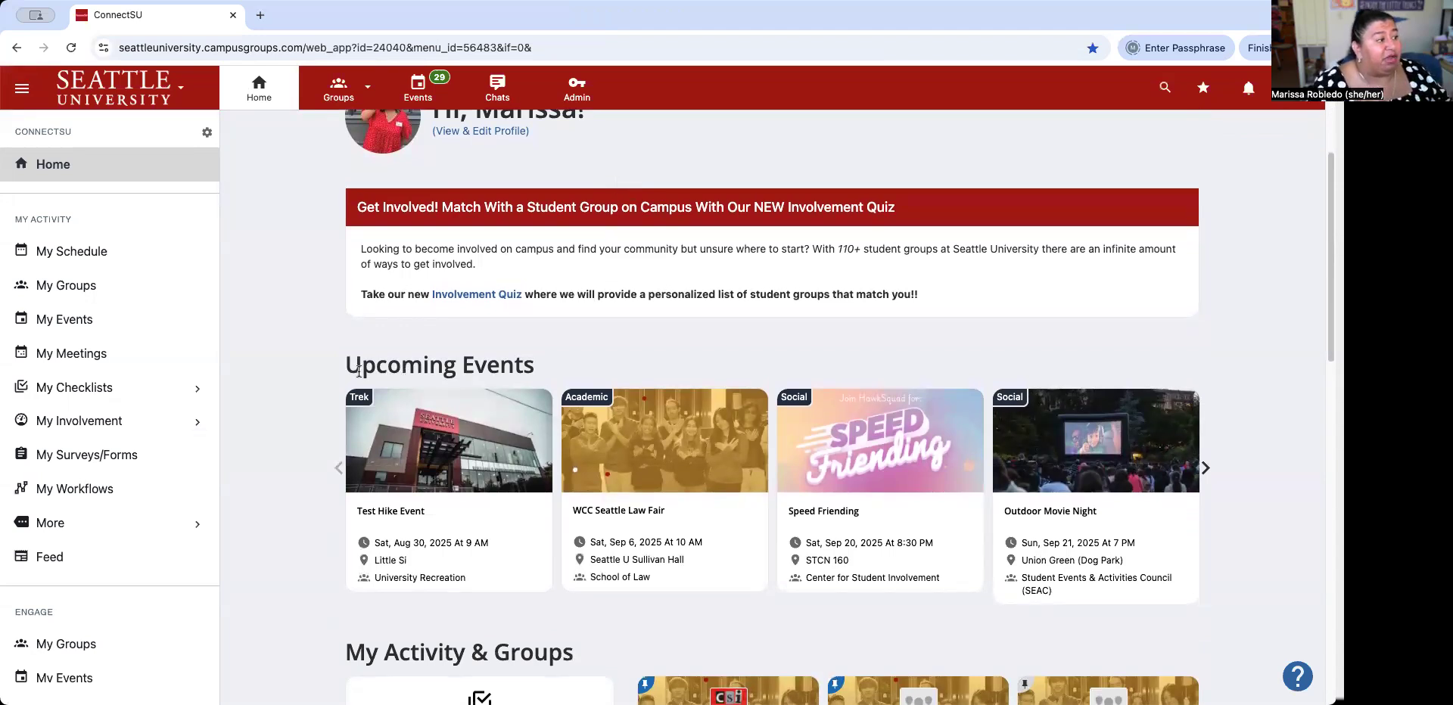
pyautogui.click(1206, 471)
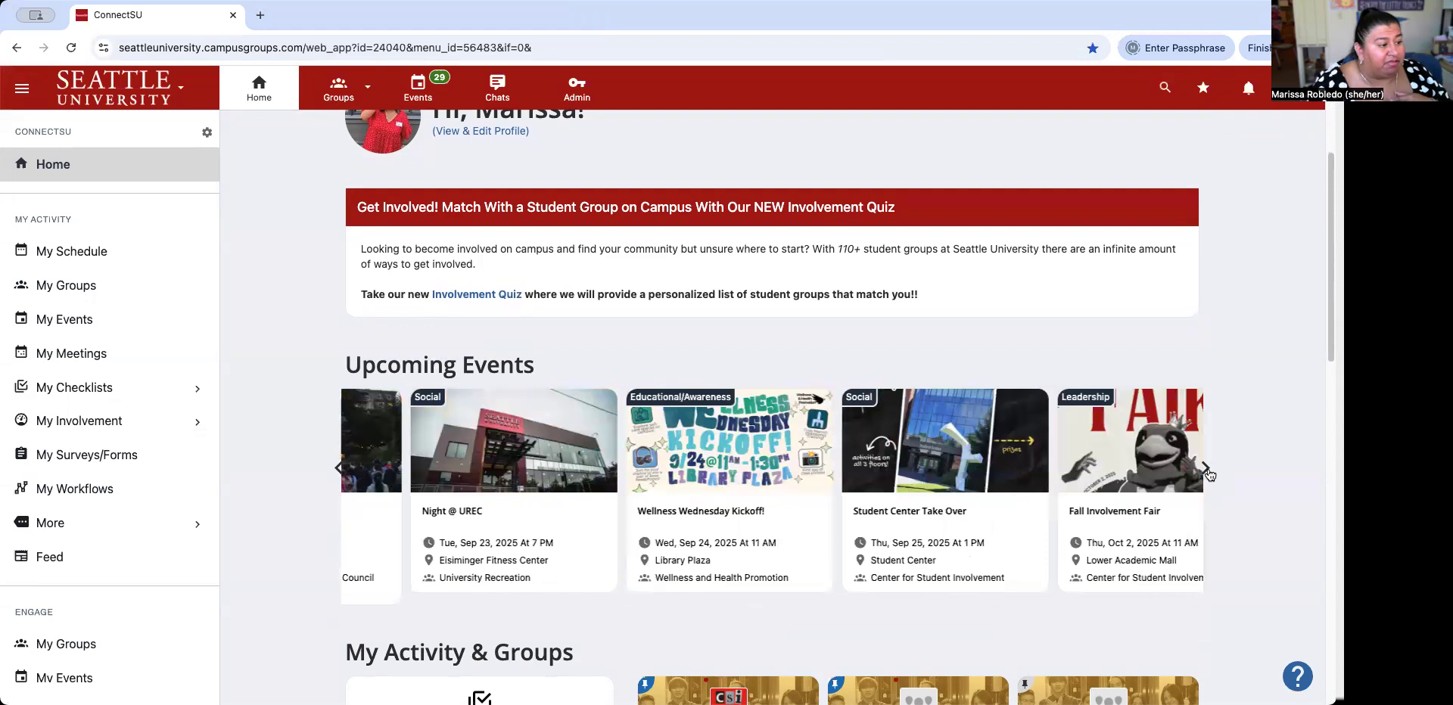
pyautogui.click(1206, 469)
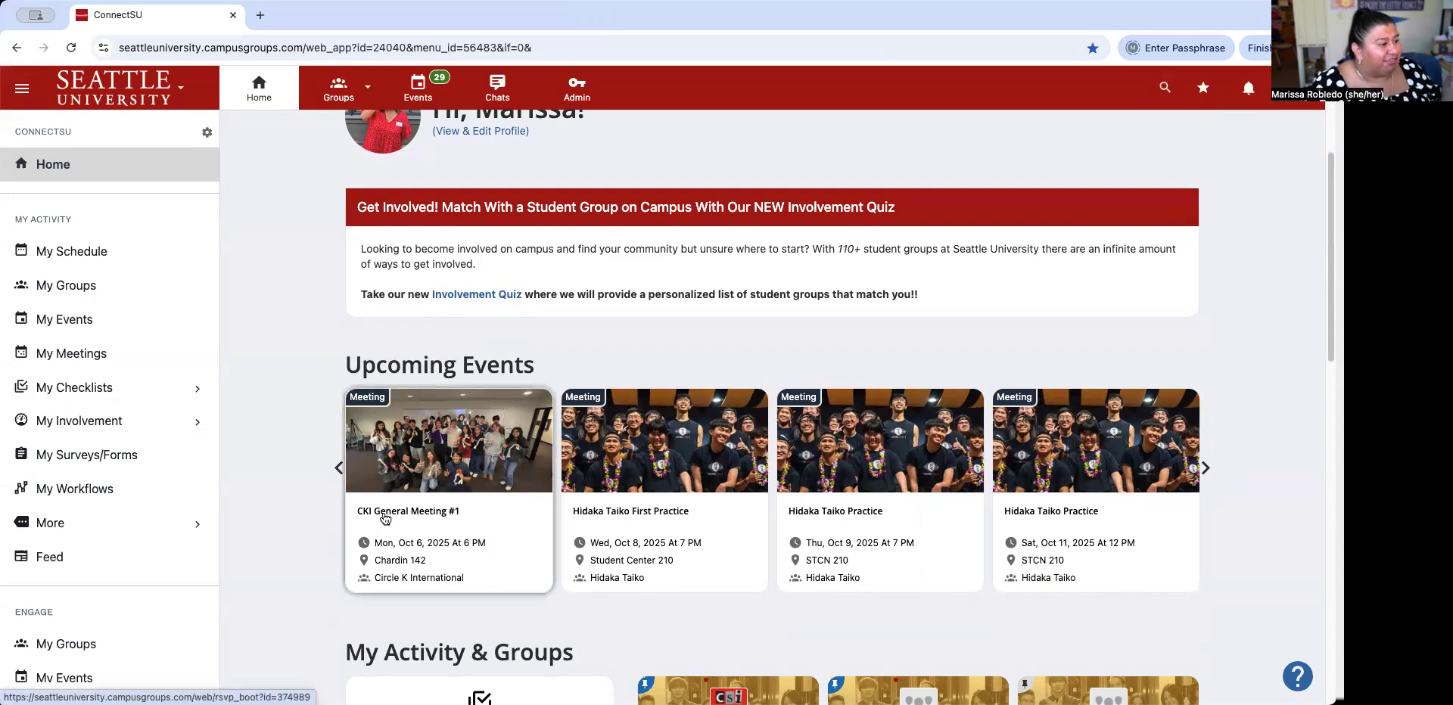
pyautogui.click(1206, 469)
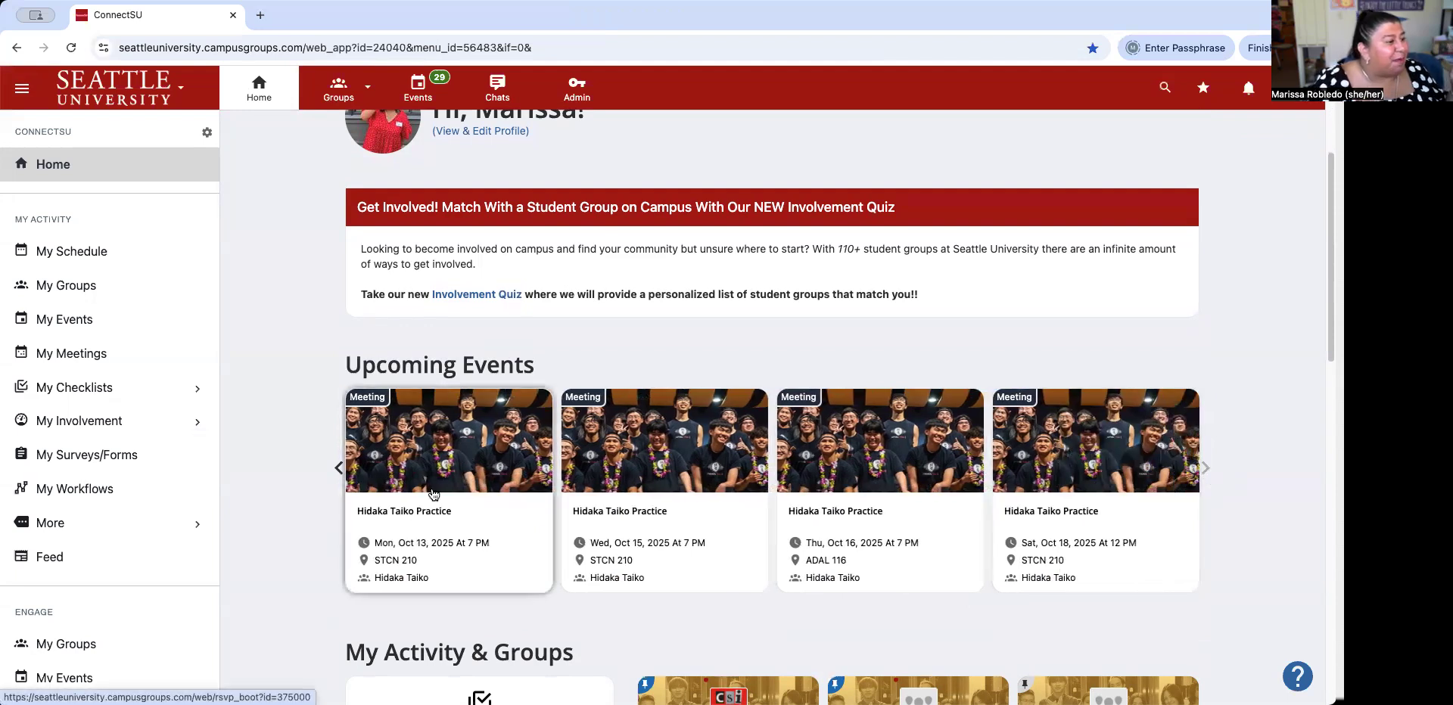
pyautogui.click(338, 469)
pyautogui.click(339, 469)
pyautogui.click(339, 469)
pyautogui.click(339, 469)
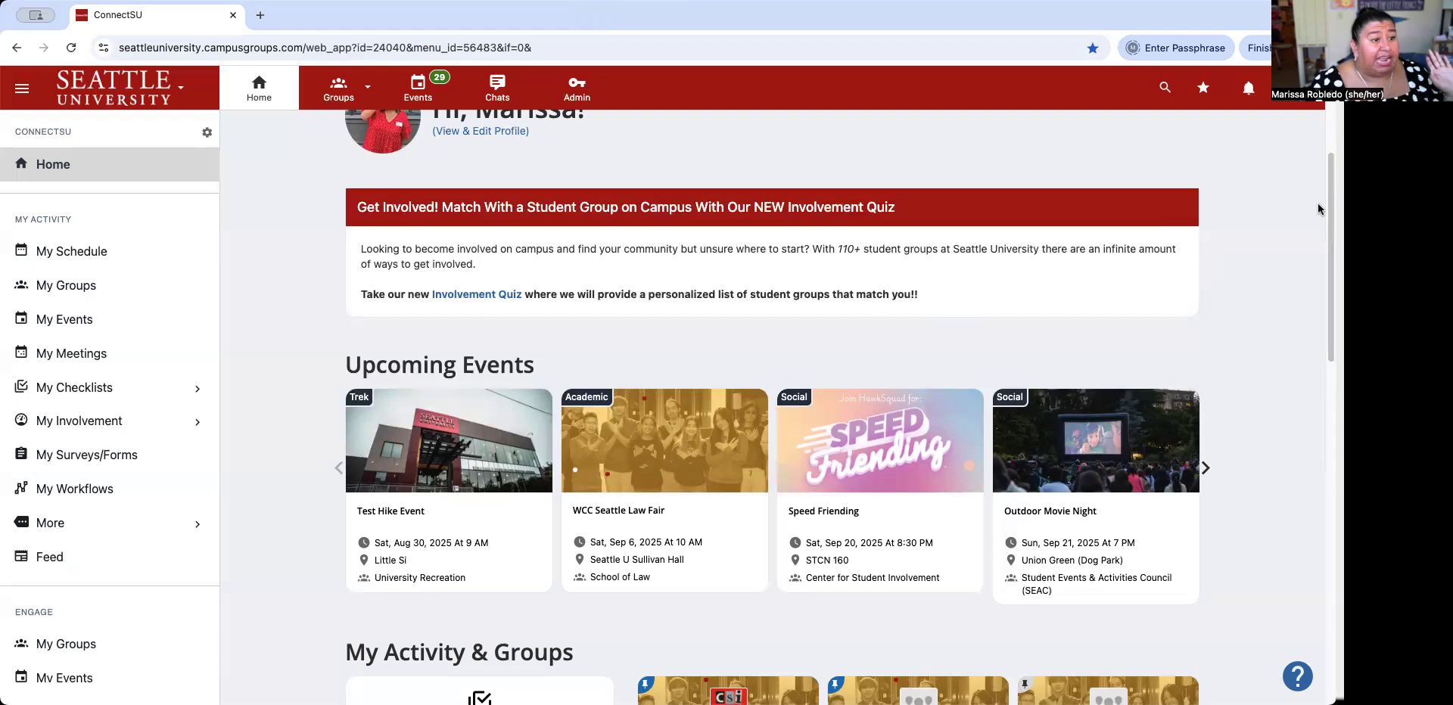
pyautogui.scroll(4, 1309, 209)
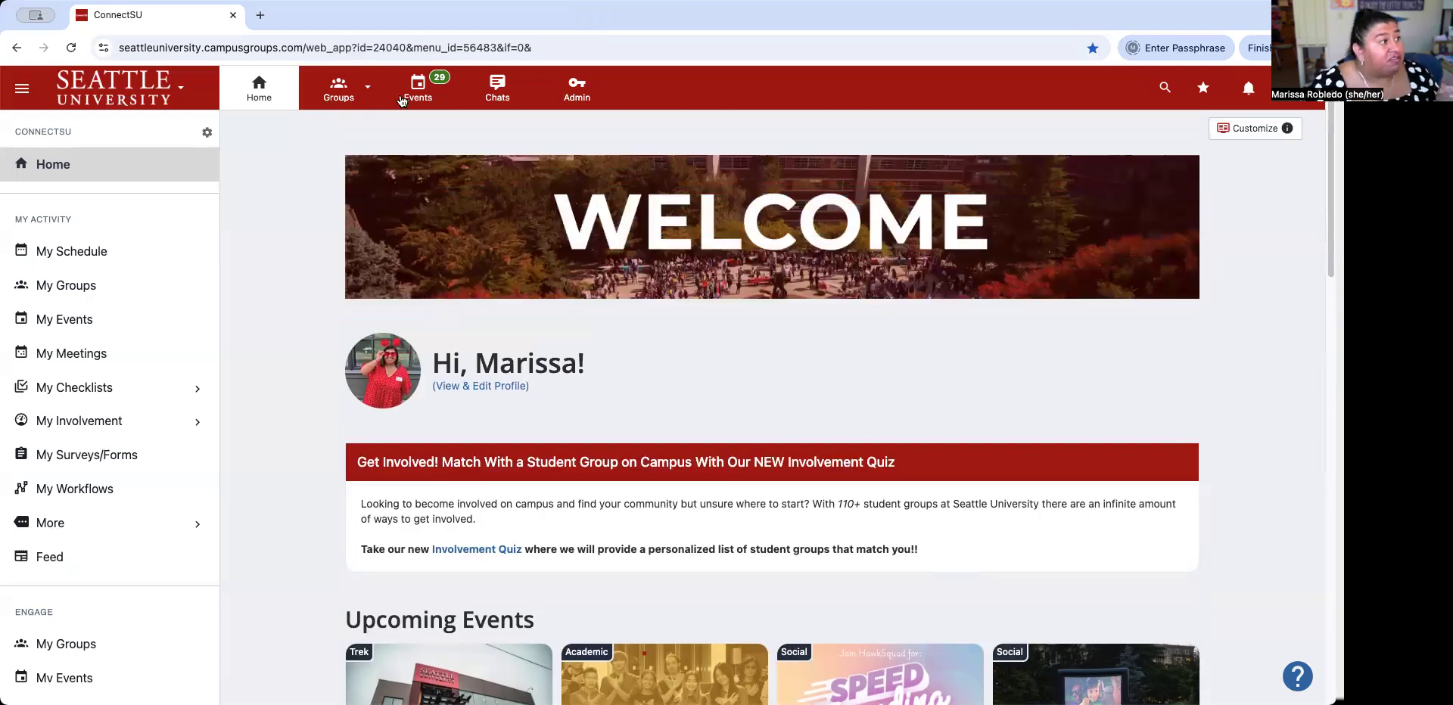
pyautogui.click(345, 98)
# Open Center for Student Involvement's Surveys & Forms list (19 items) and its Create chooser.
pyautogui.click(409, 208)
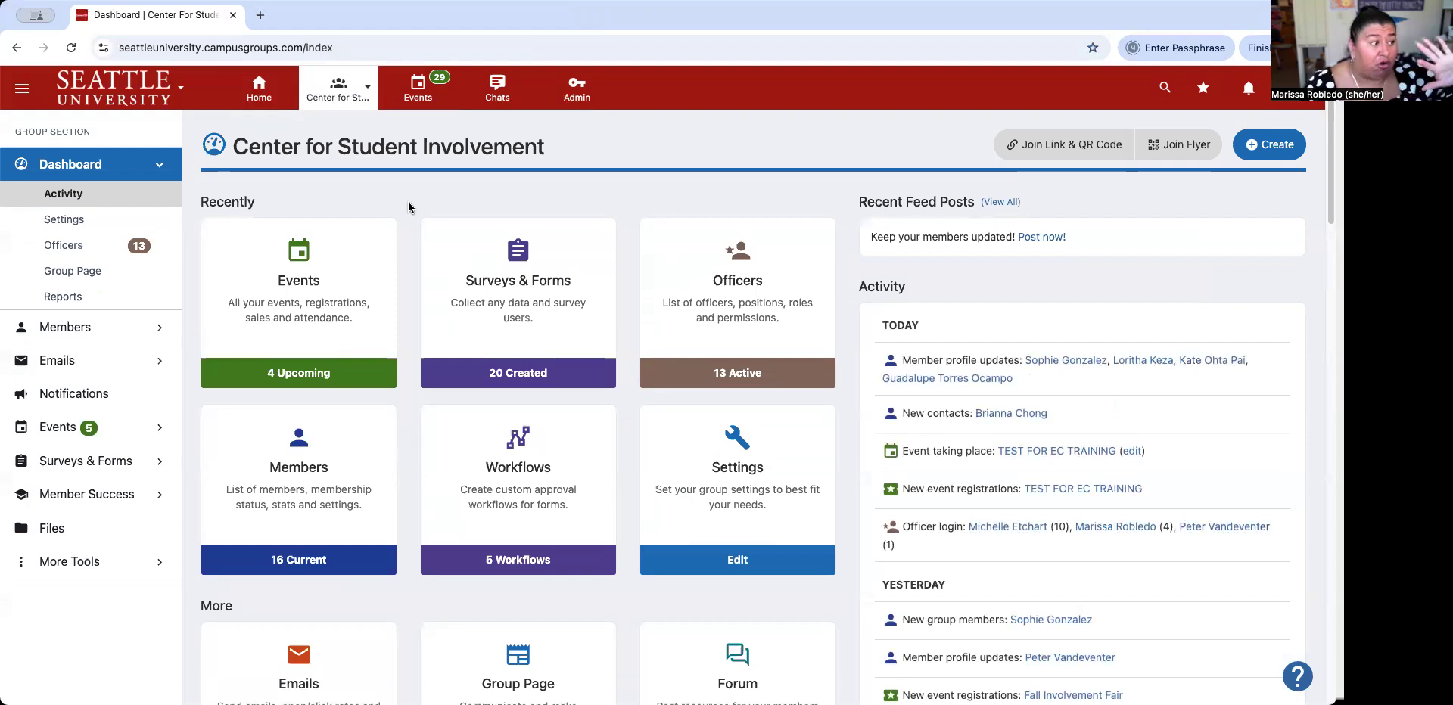
pyautogui.click(522, 299)
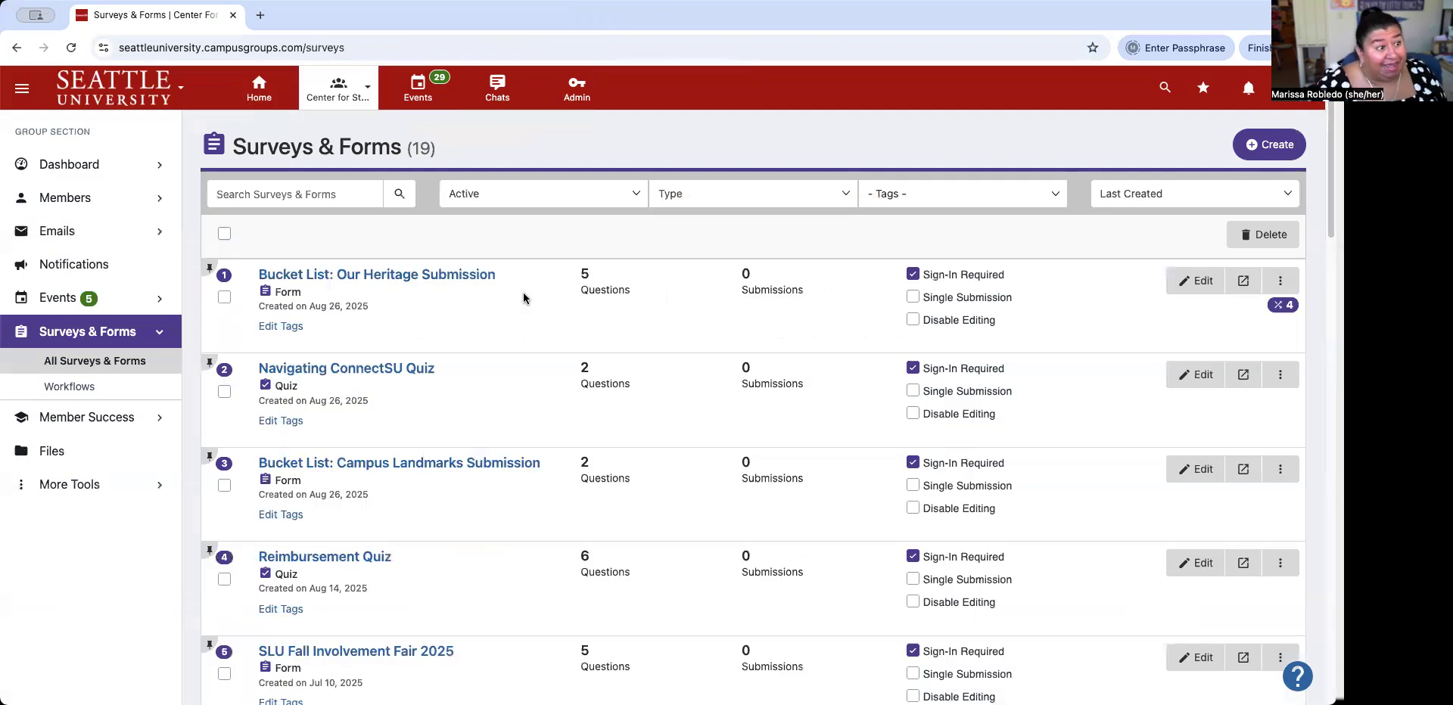
pyautogui.scroll(-5, 628, 423)
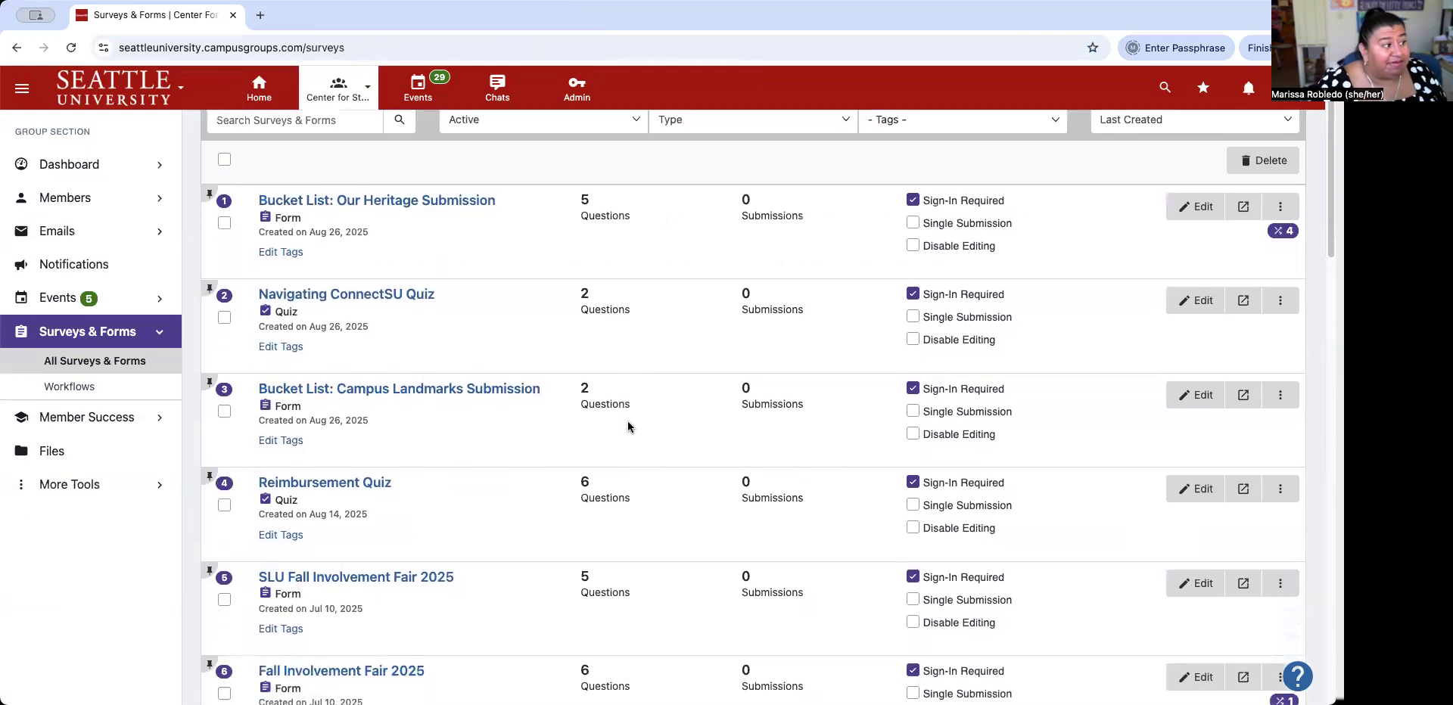
pyautogui.scroll(-15, 628, 423)
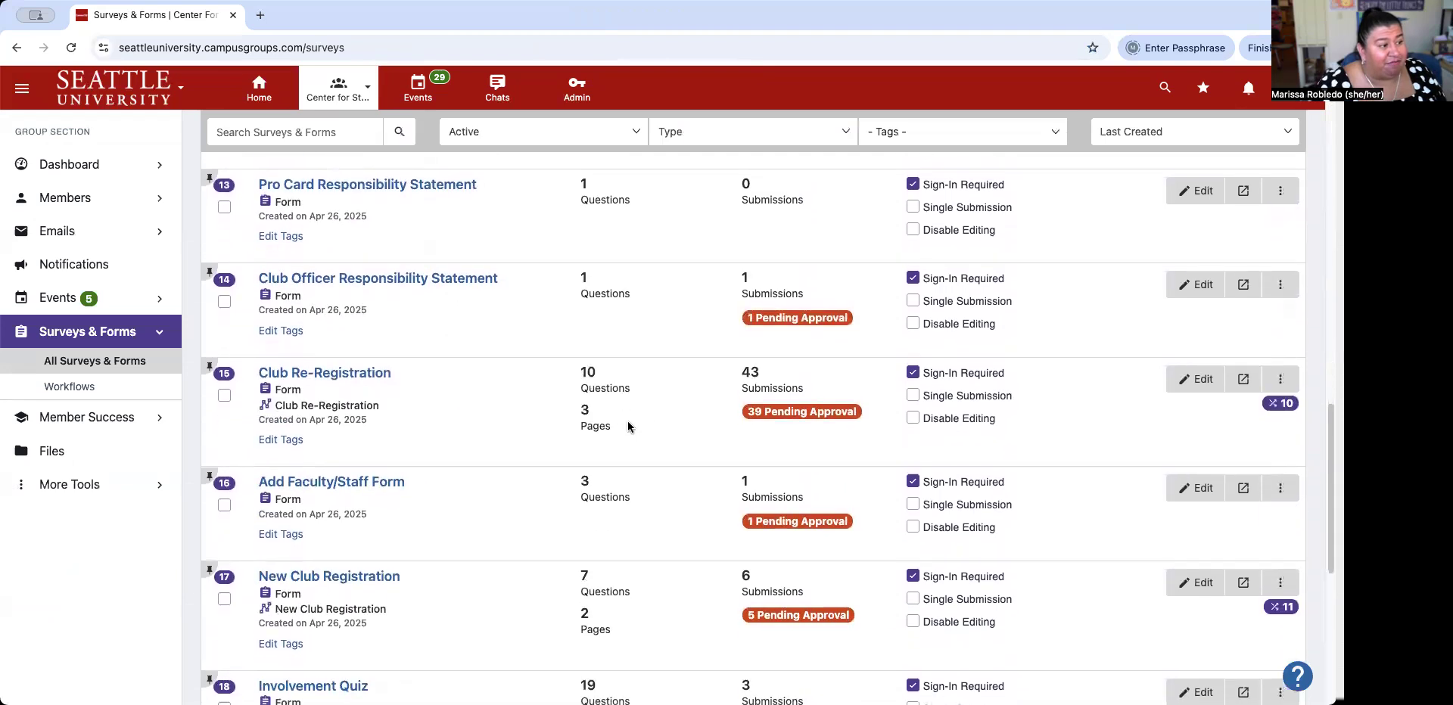
pyautogui.scroll(20, 628, 426)
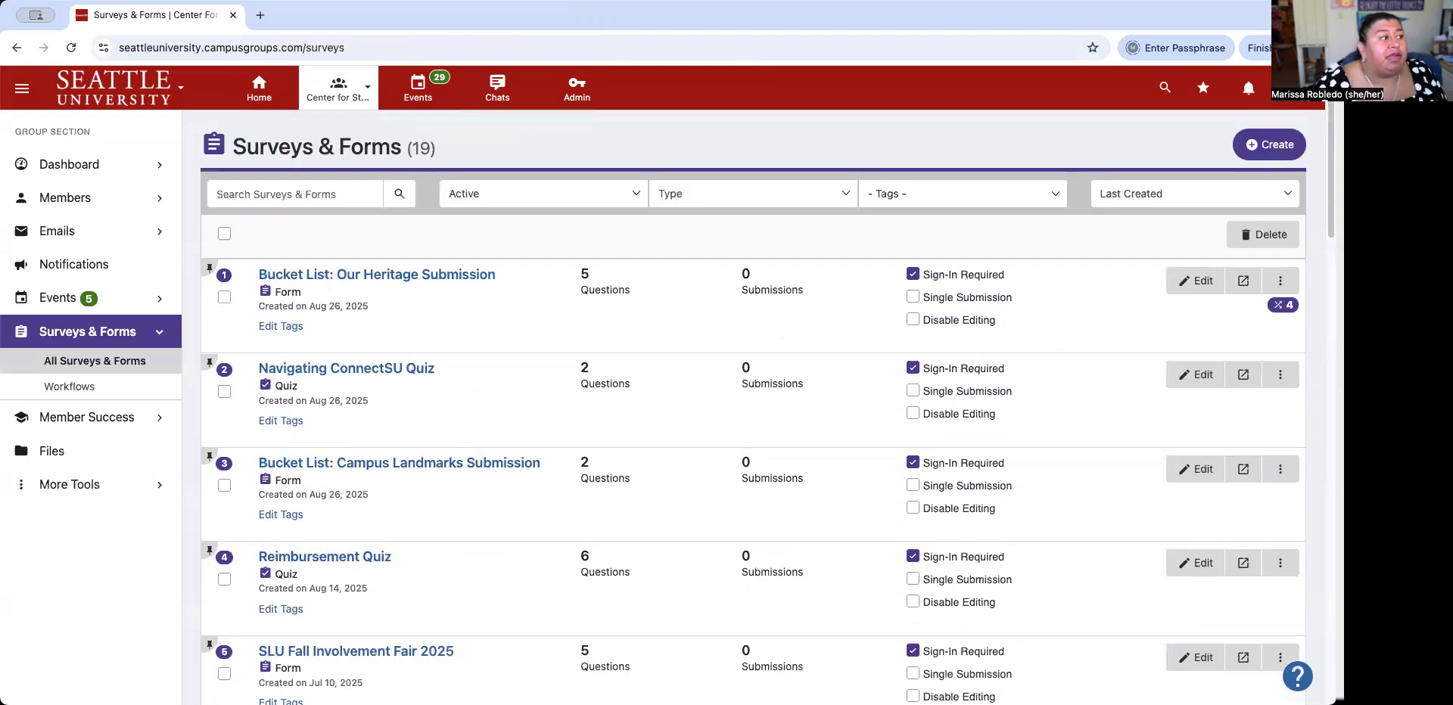
pyautogui.click(1275, 156)
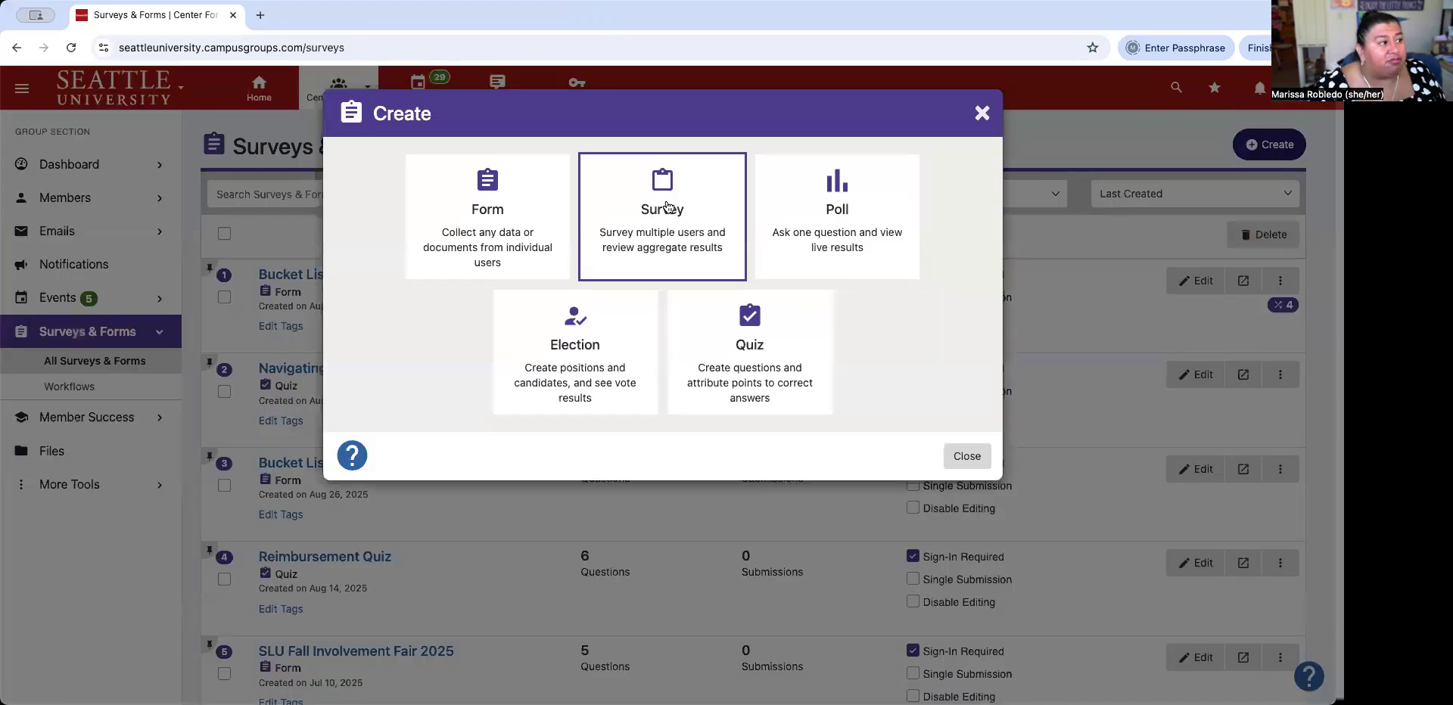
# Create a new survey with the page title 'Event Feedback Survey'.
pyautogui.click(668, 207)
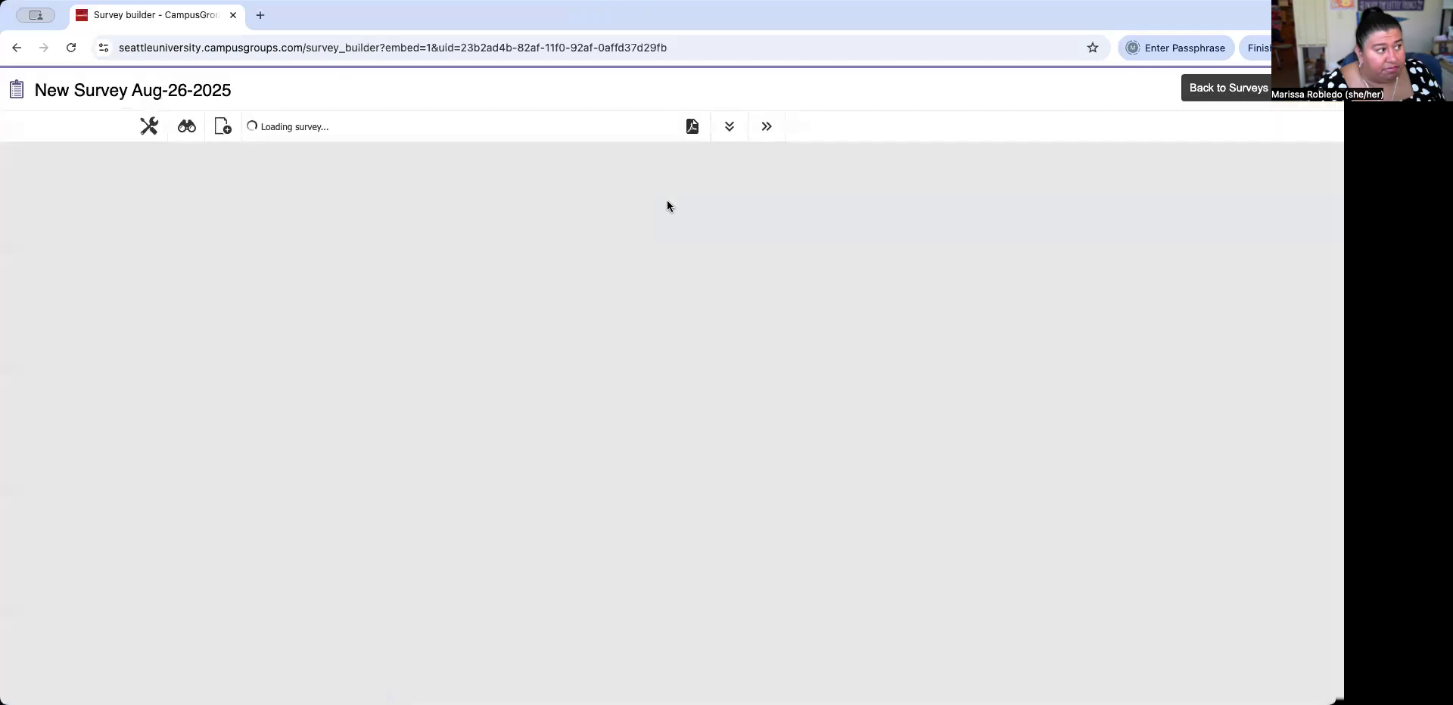
pyautogui.click(373, 179)
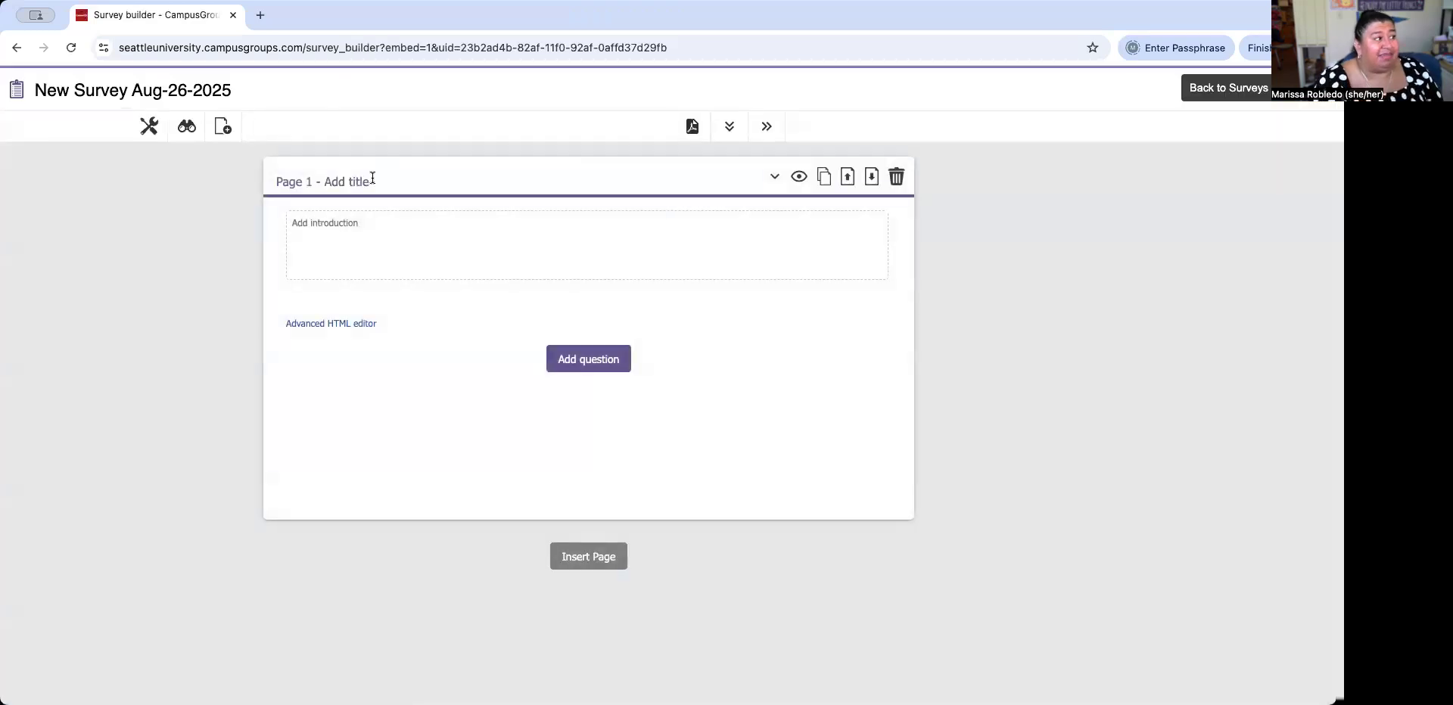
pyautogui.write('Event Fee')
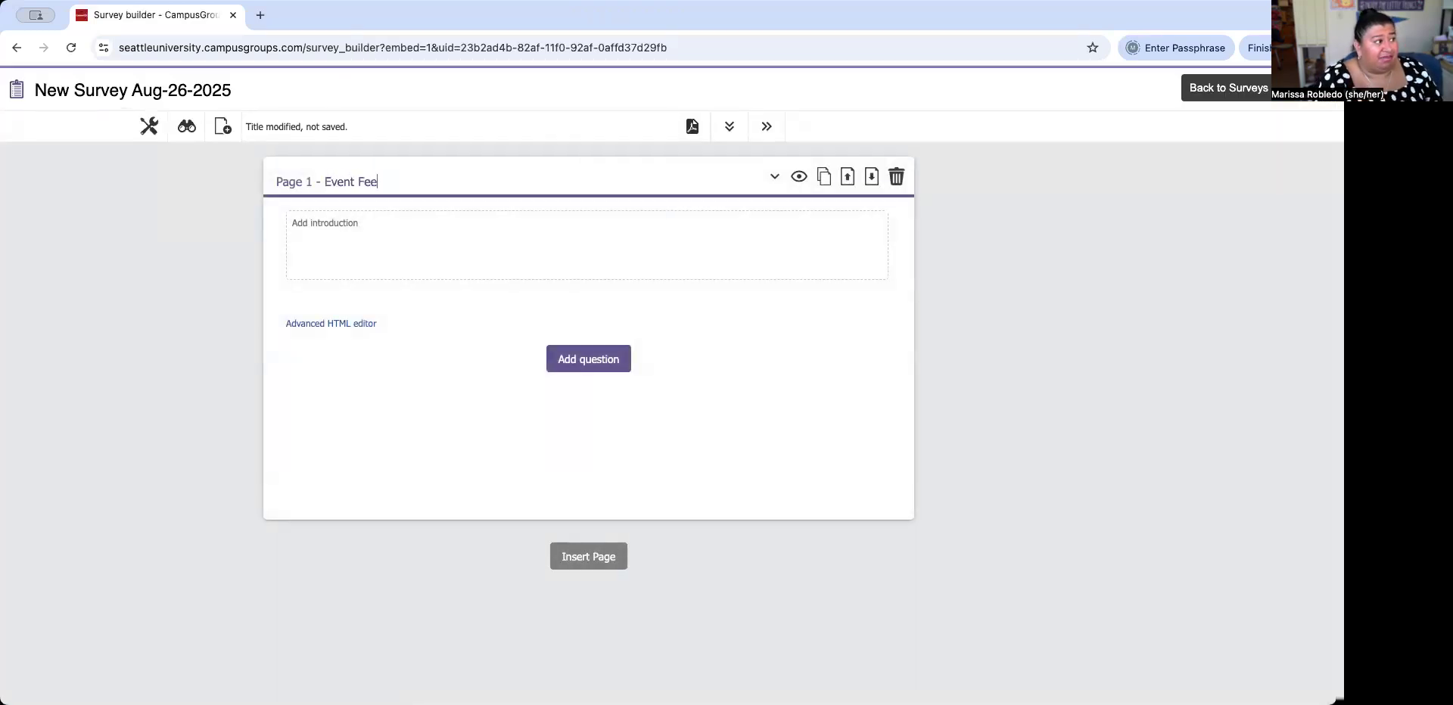
pyautogui.write('dback Survey')
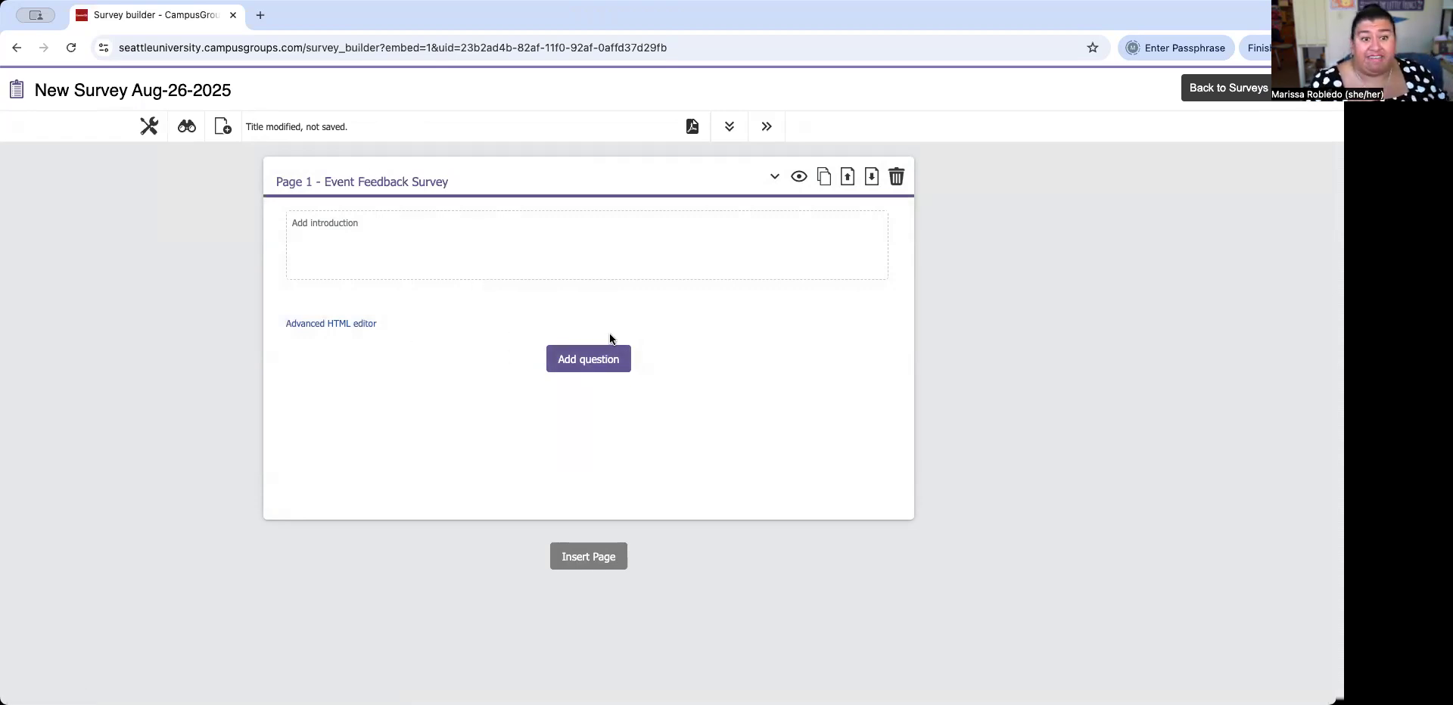
pyautogui.click(591, 360)
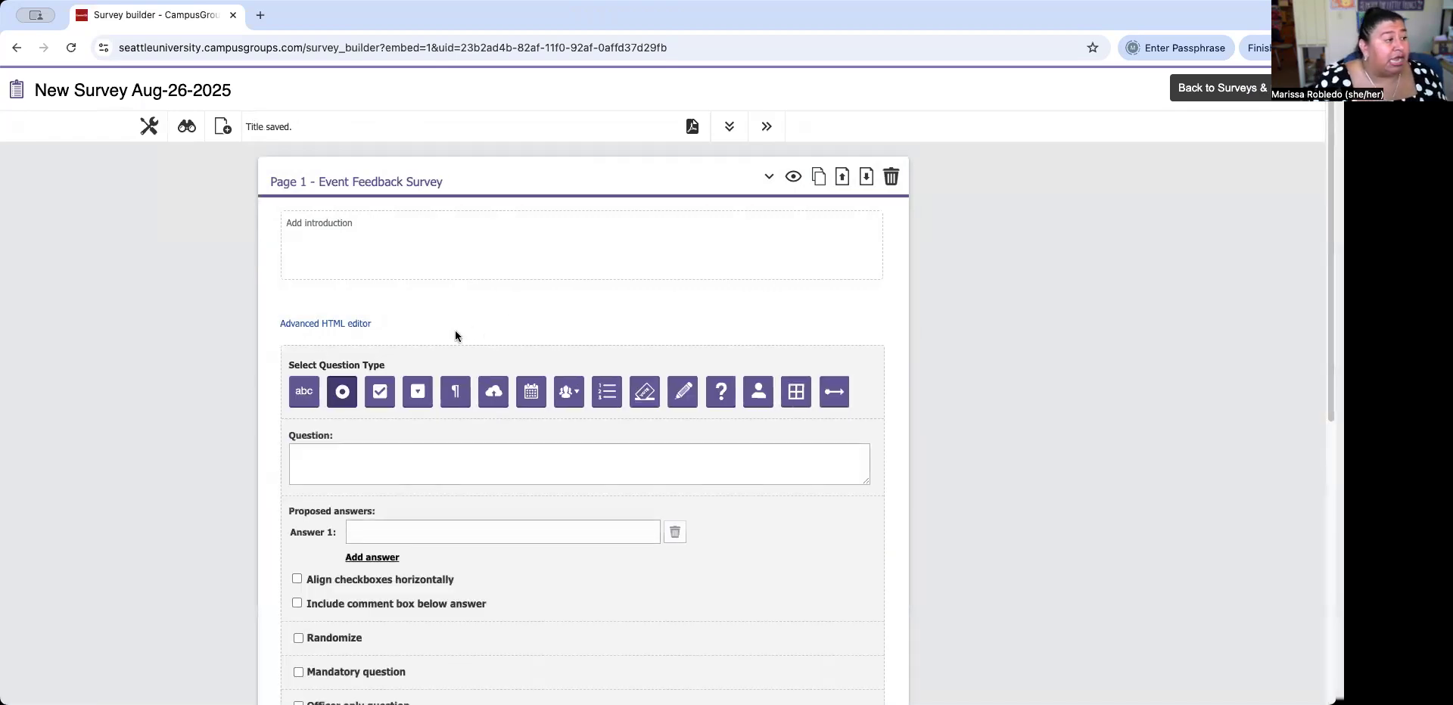
pyautogui.scroll(-3, 366, 313)
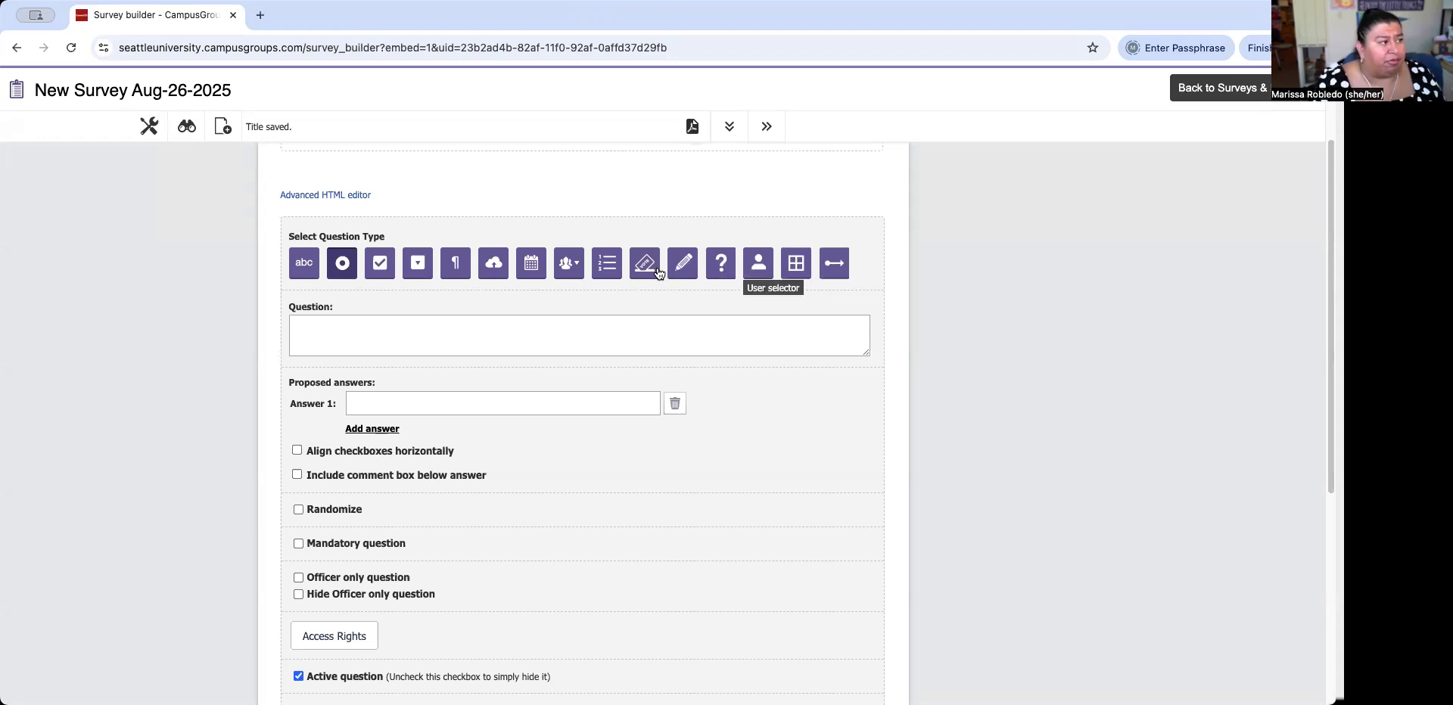
# Write question 1, 'What was your favorite thing about our event?', as a free-text answer.
pyautogui.click(424, 334)
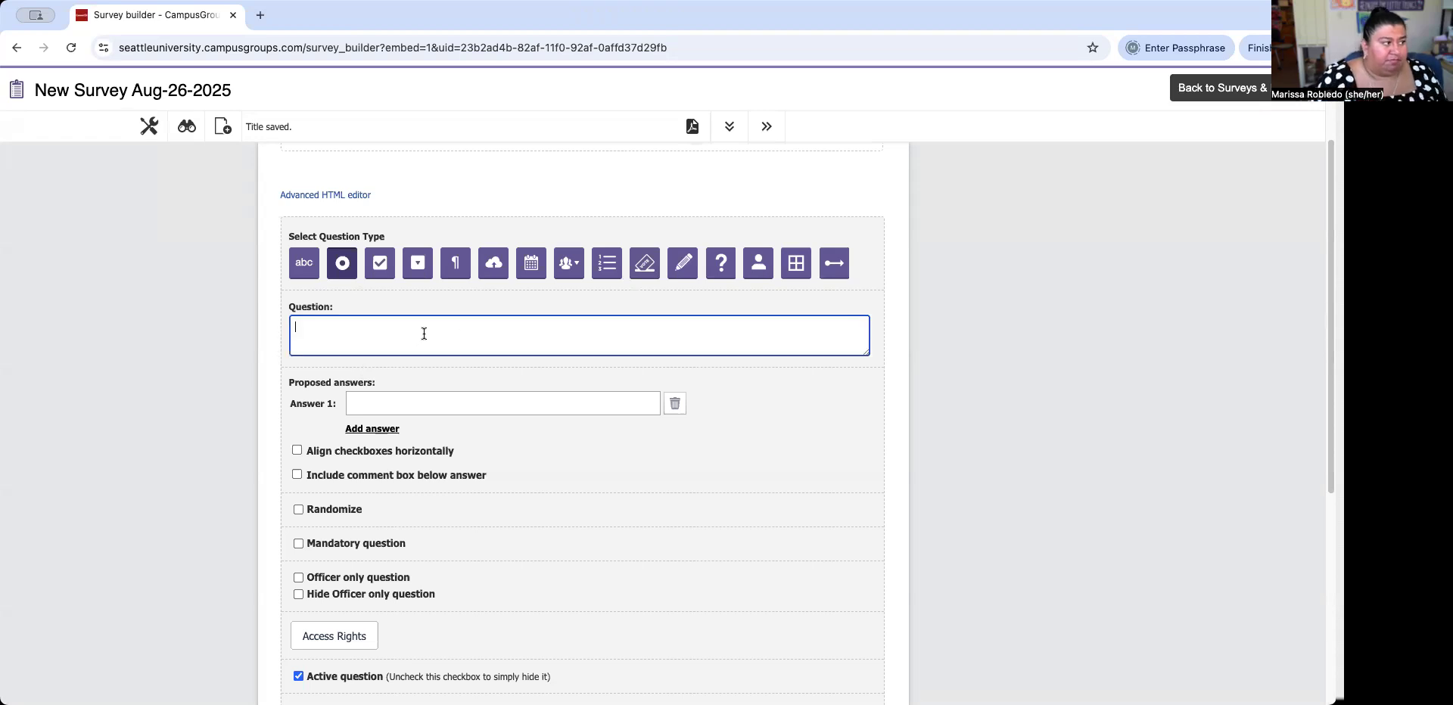
pyautogui.write('W')
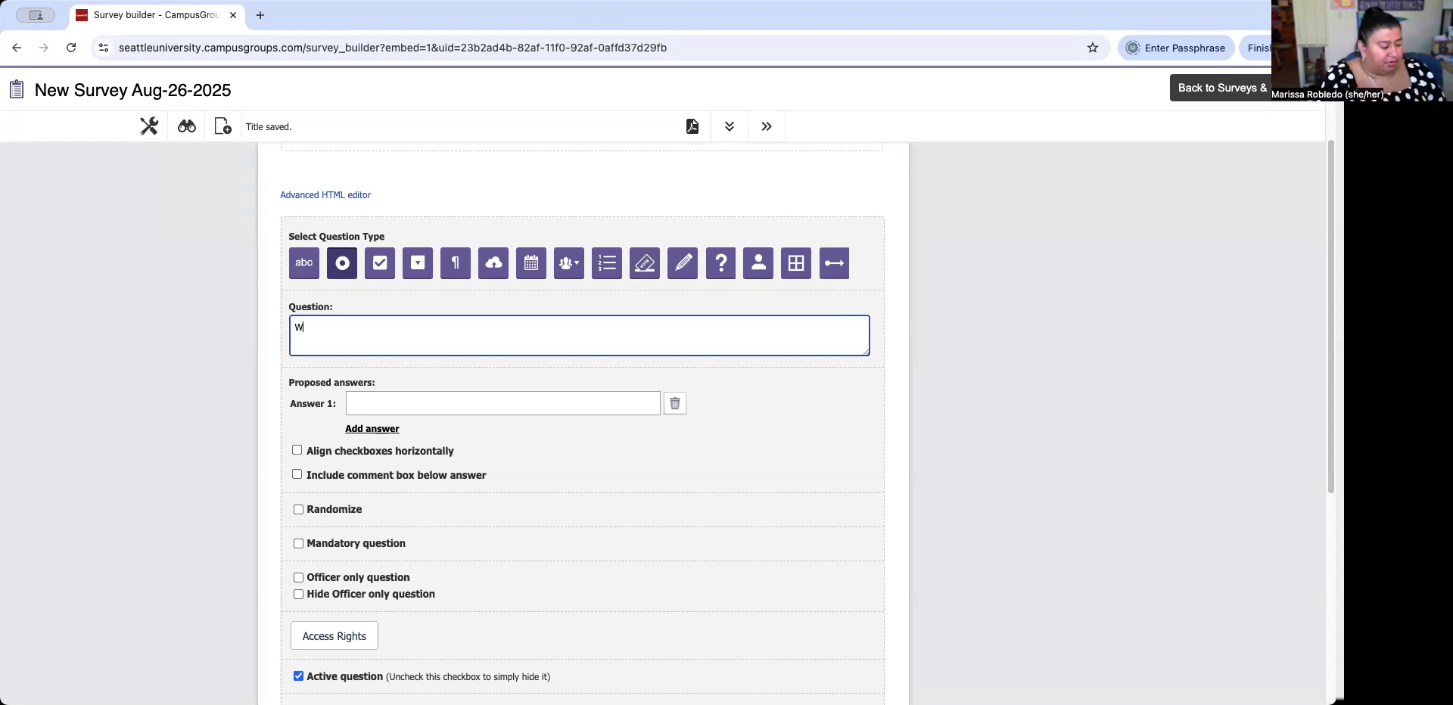
pyautogui.write('hat was your fav')
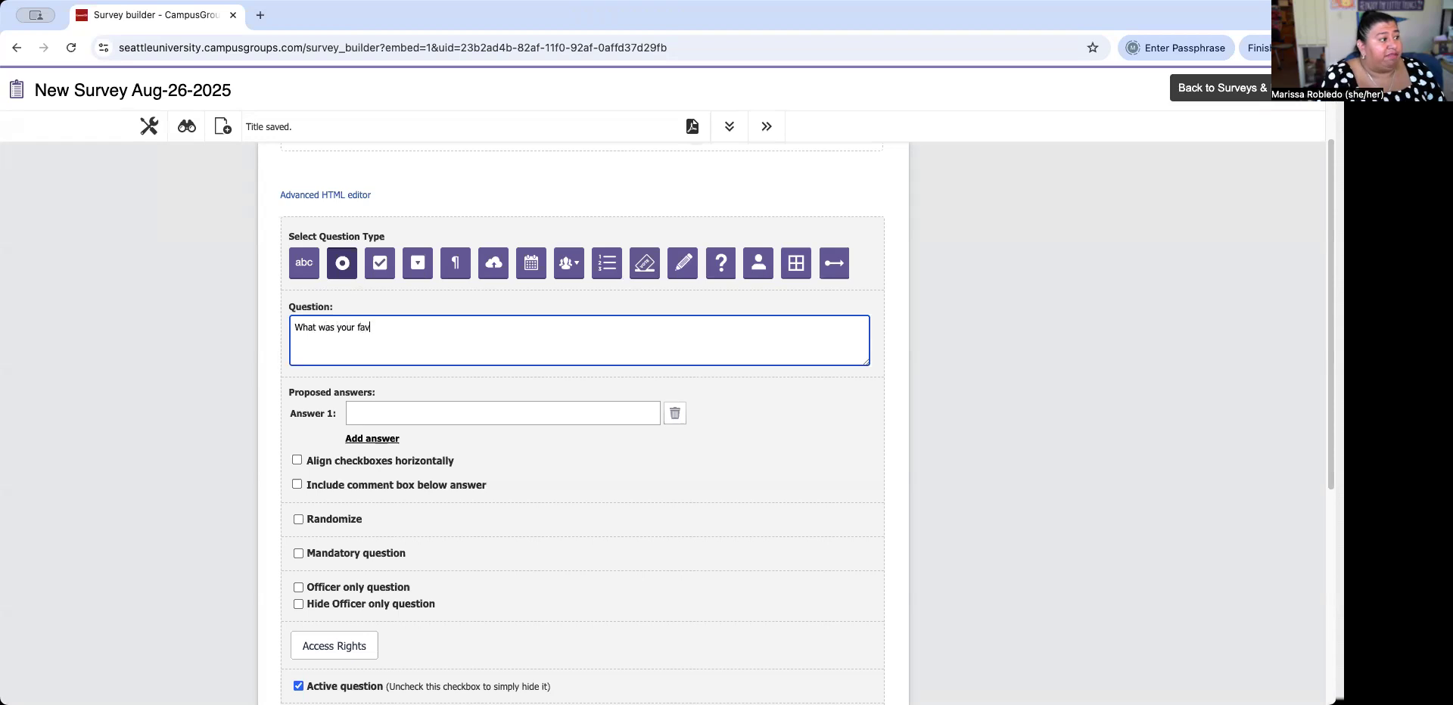
pyautogui.write('orite3 thing')
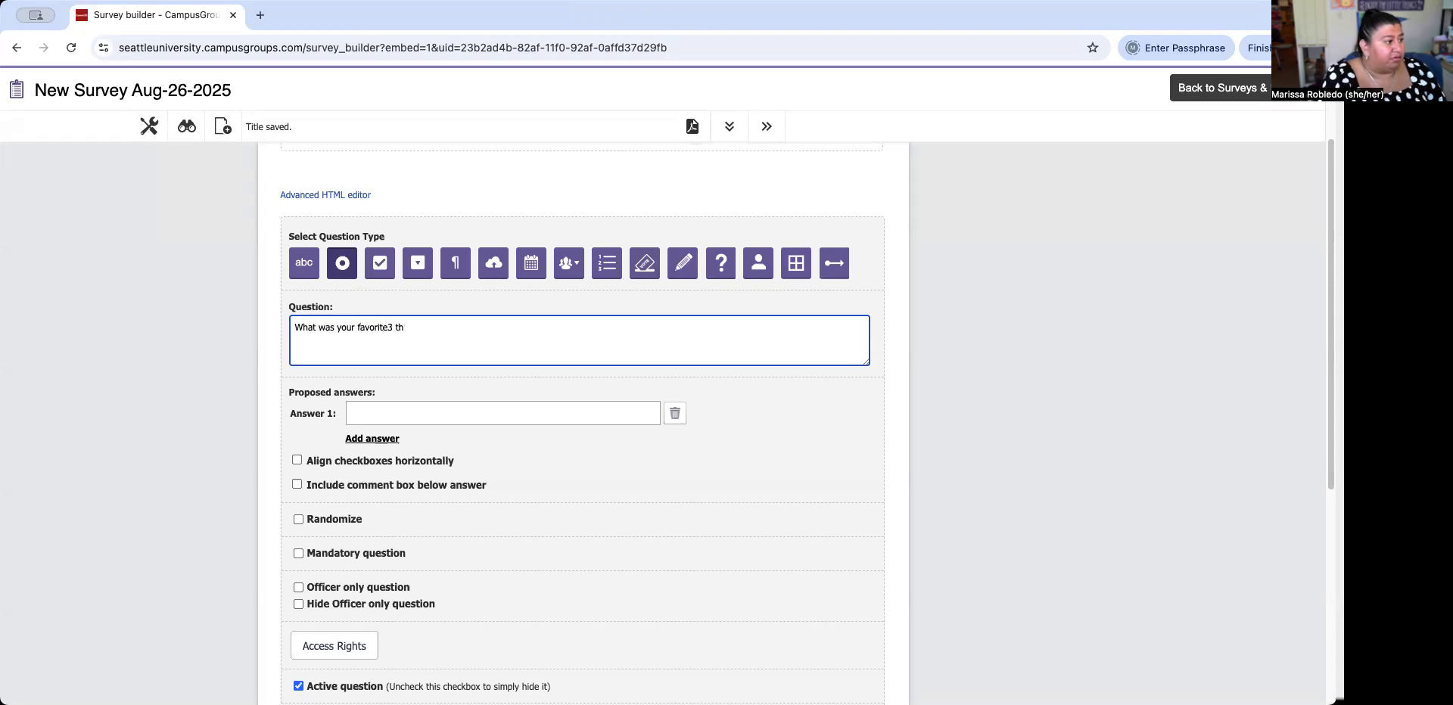
pyautogui.press('BackSpace')
pyautogui.write('thing about our event?')
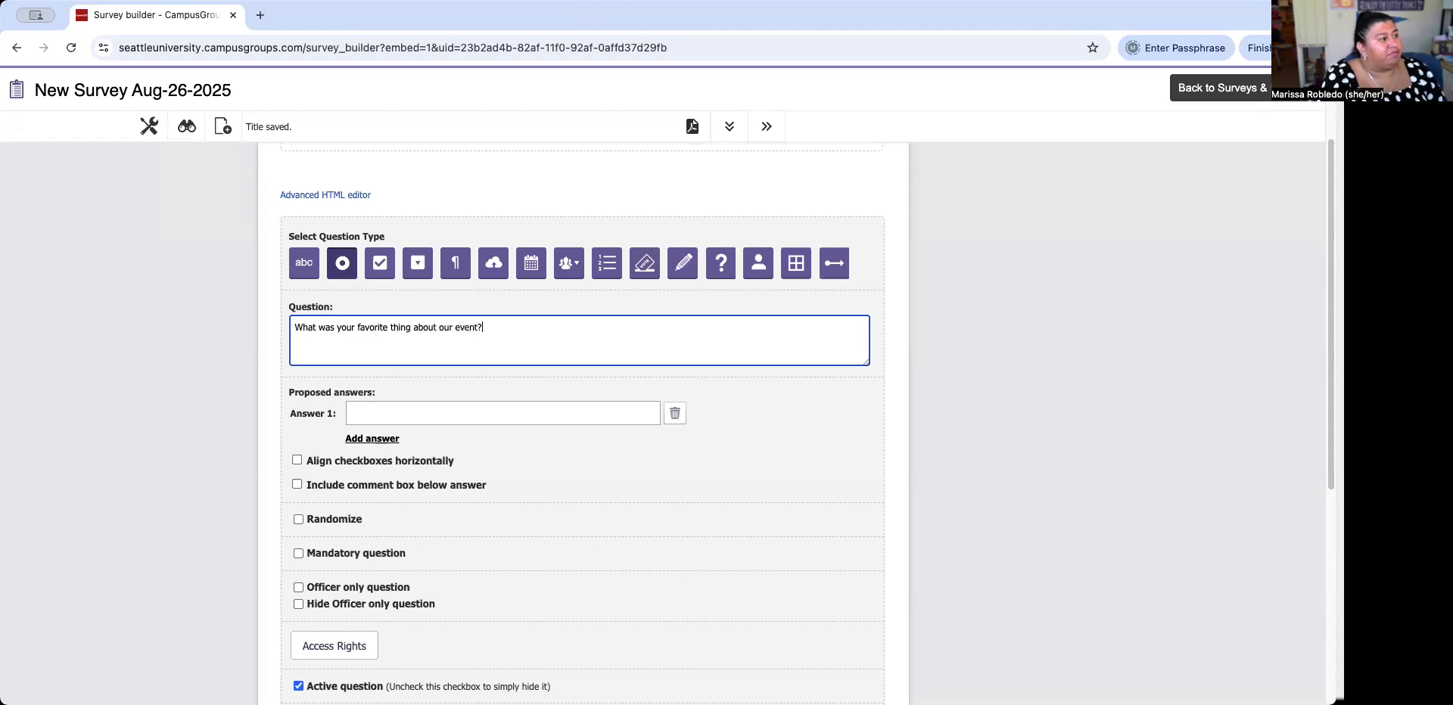
pyautogui.click(296, 262)
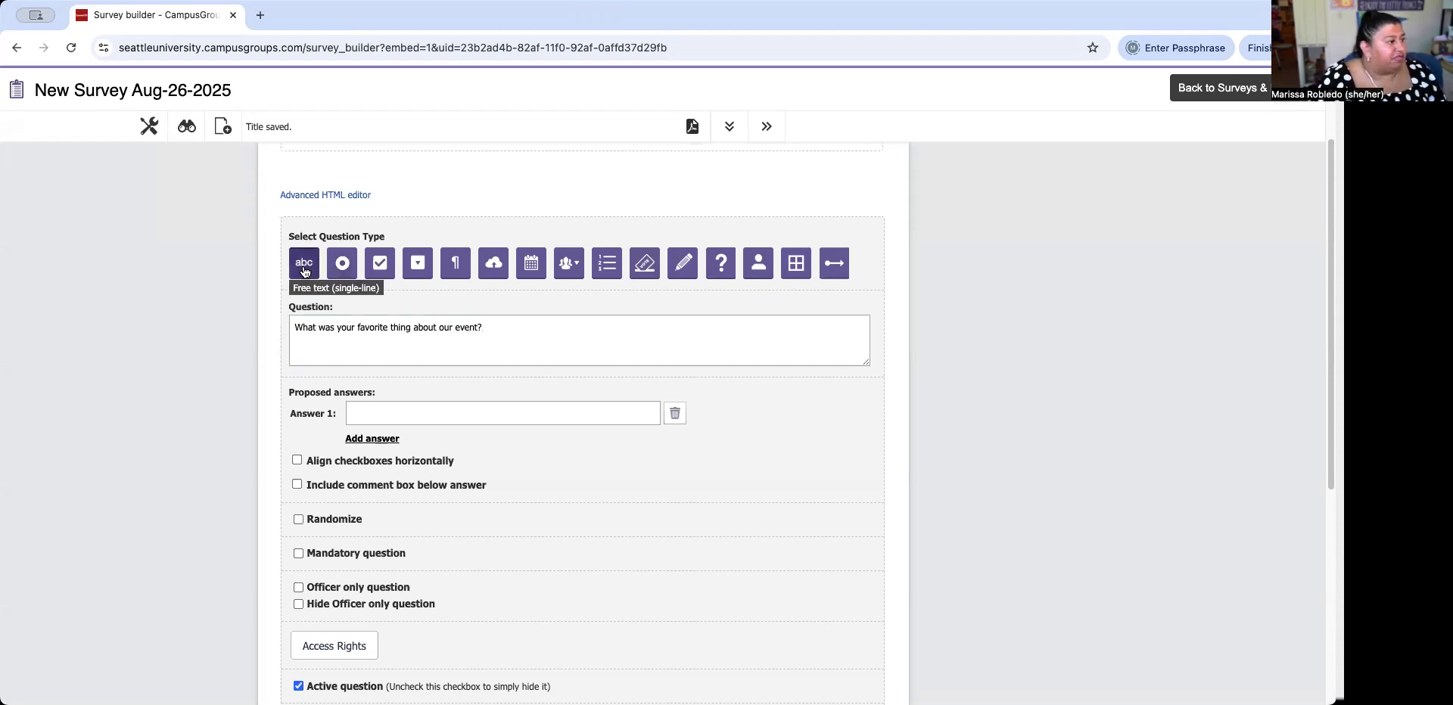
# Set question 1's text type to Text, make it mandatory, and save it.
pyautogui.scroll(-1, 297, 262)
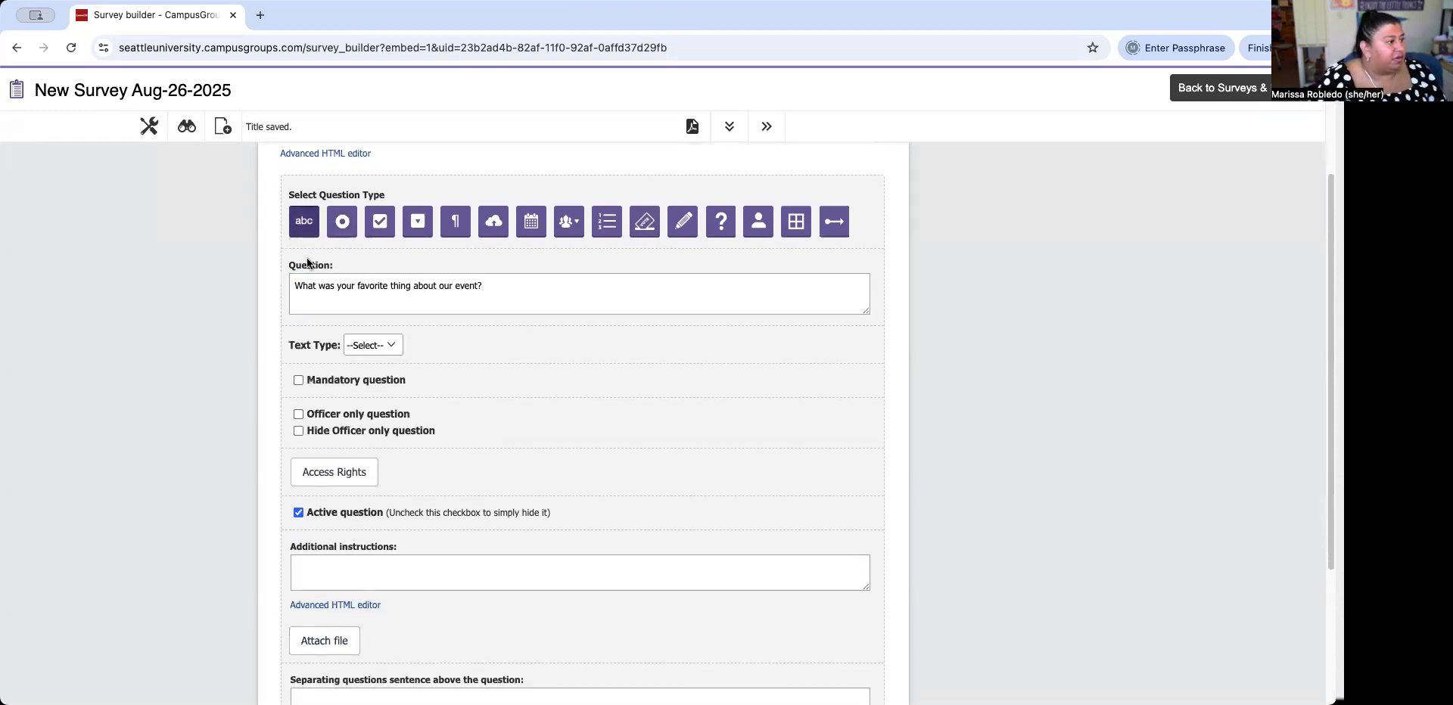
pyautogui.click(367, 344)
pyautogui.click(364, 358)
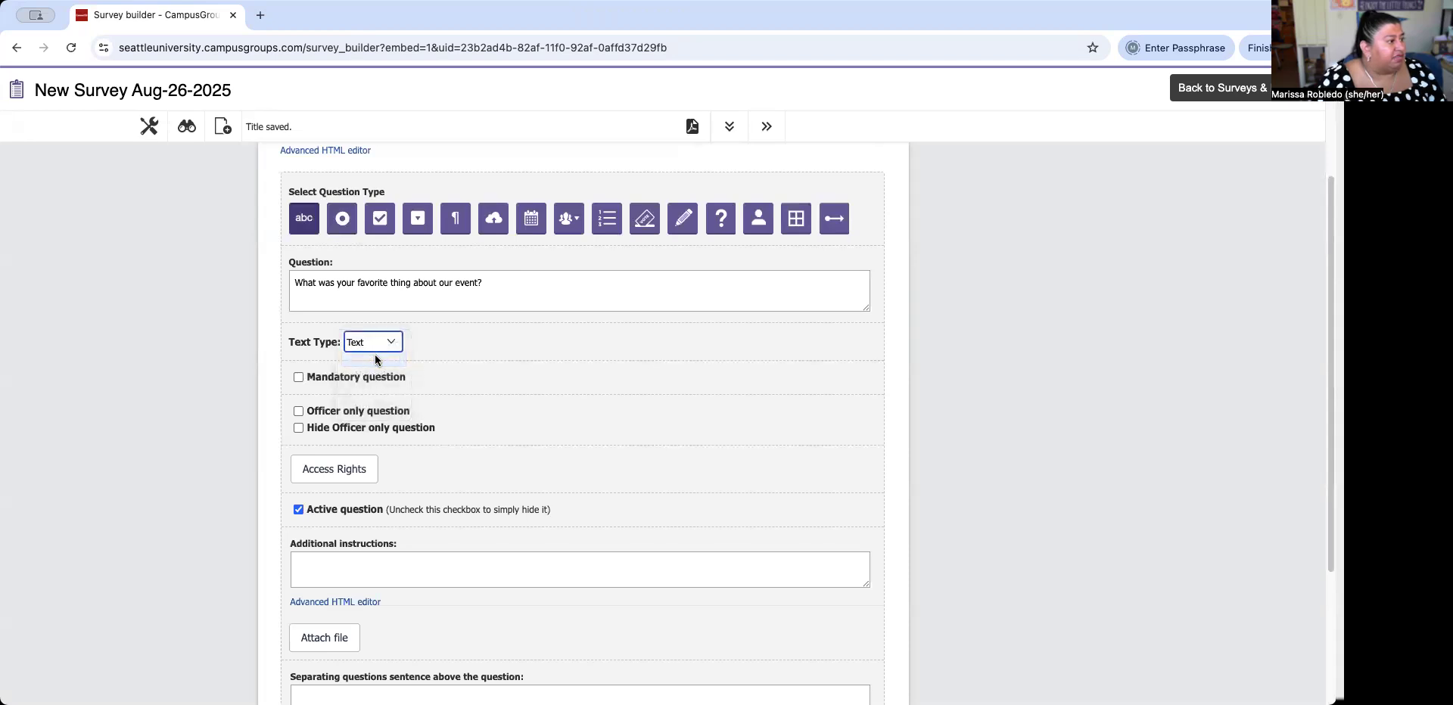
pyautogui.click(298, 377)
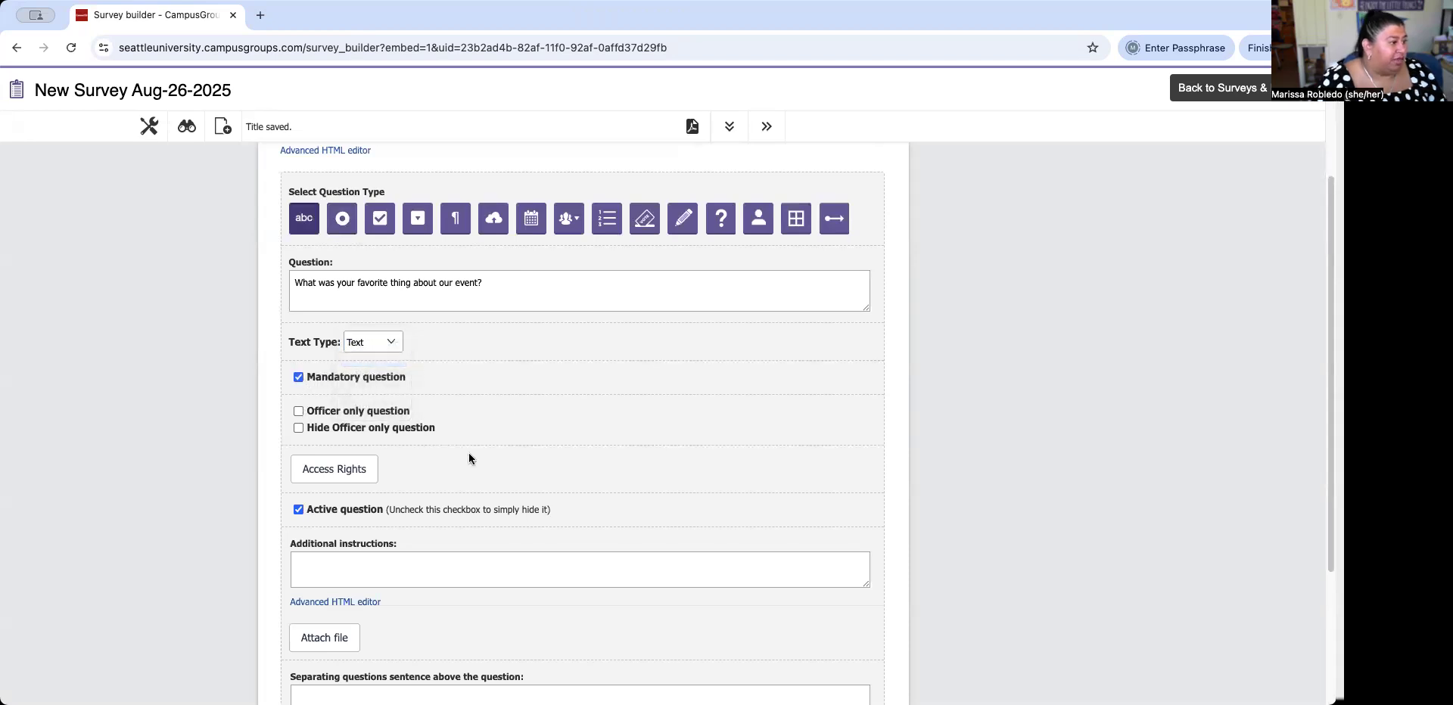
pyautogui.scroll(-1, 469, 452)
pyautogui.scroll(-3, 470, 452)
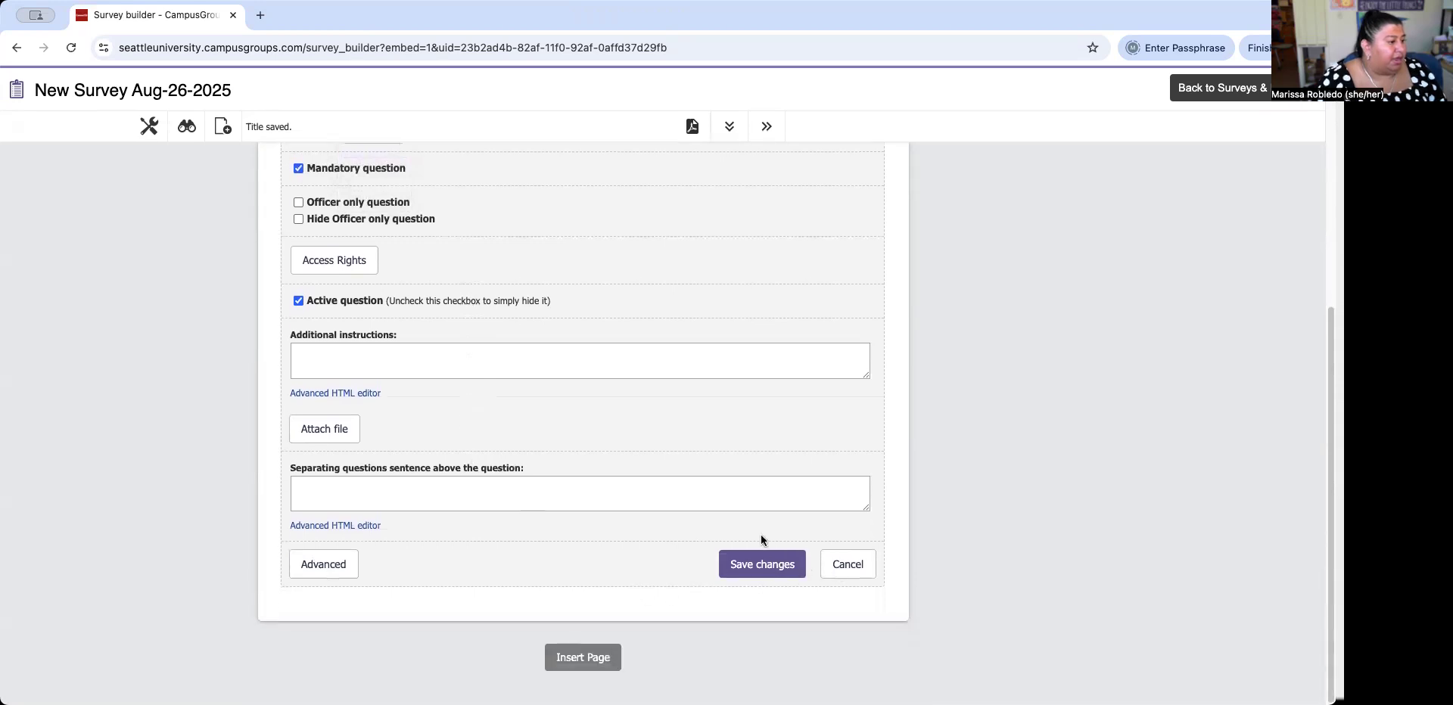
pyautogui.scroll(5, 761, 539)
pyautogui.scroll(-4, 764, 538)
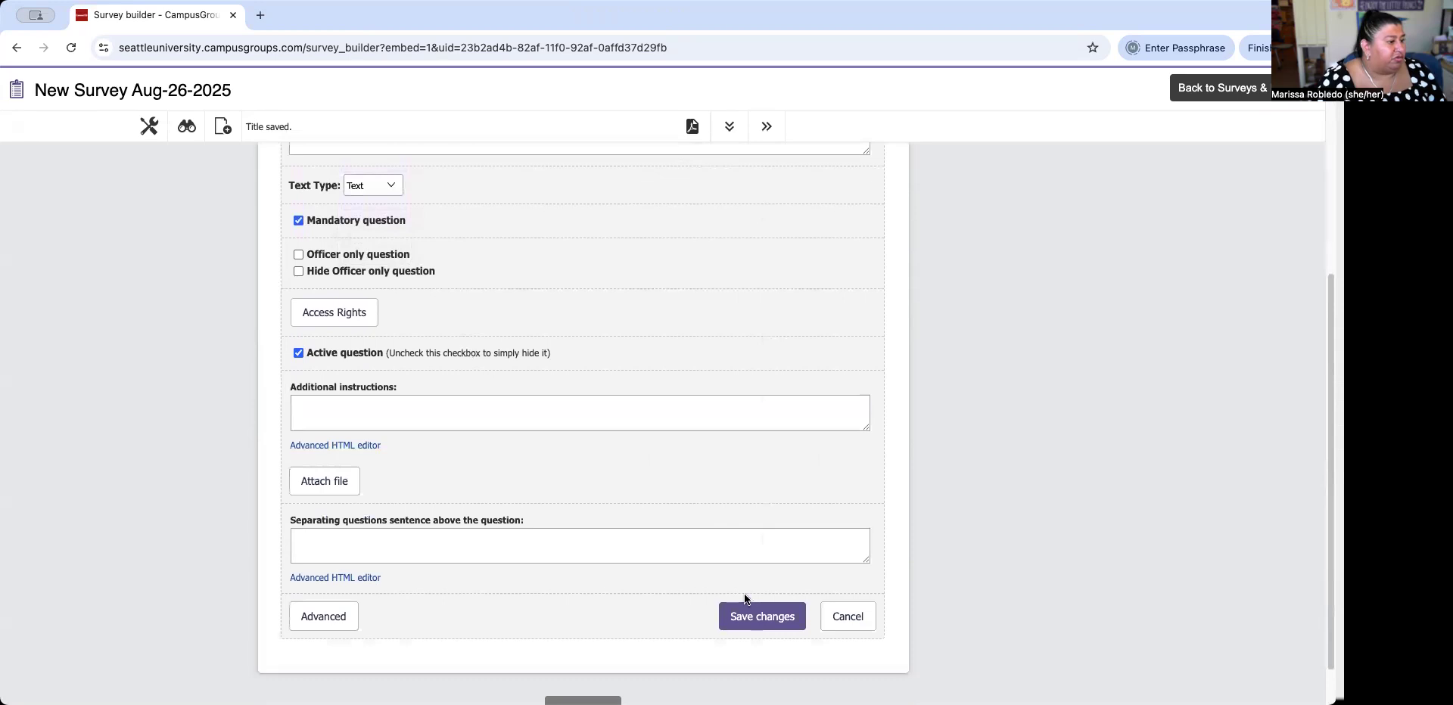
pyautogui.click(763, 616)
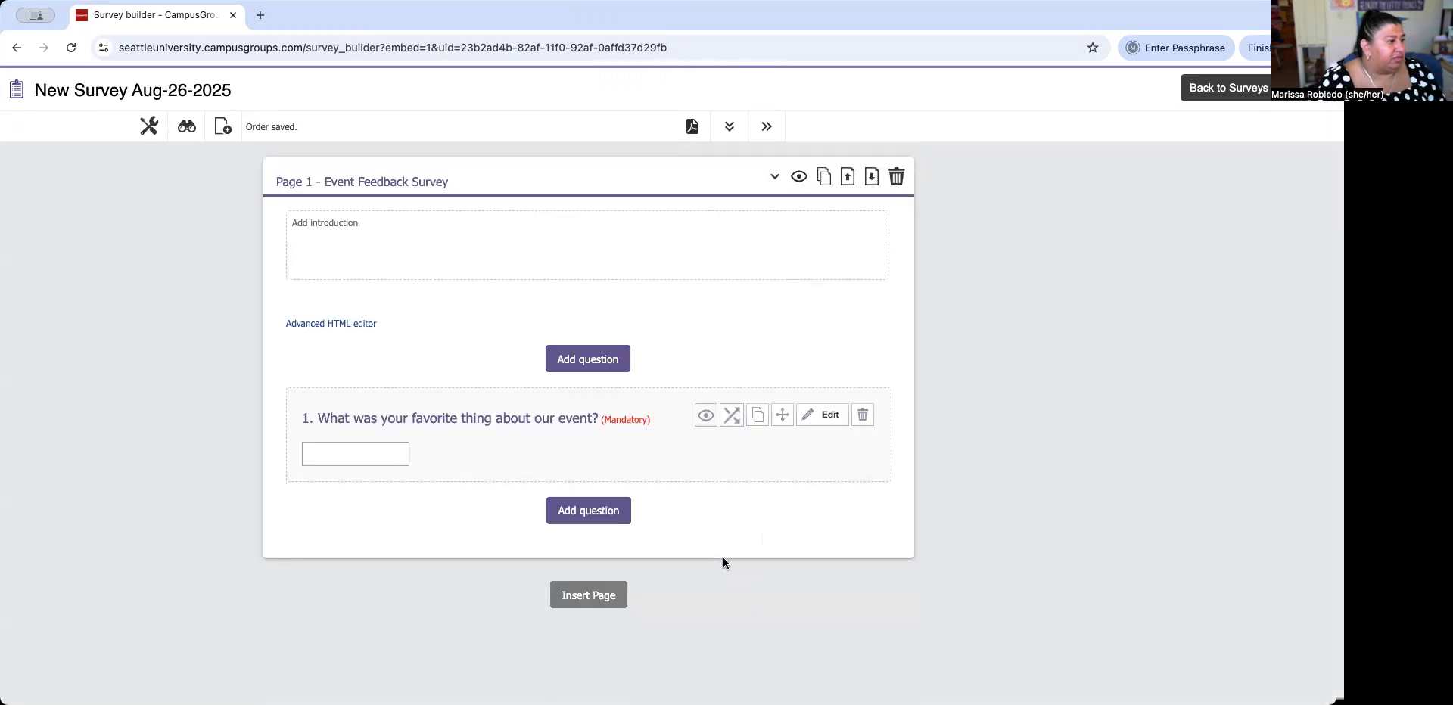
pyautogui.click(555, 516)
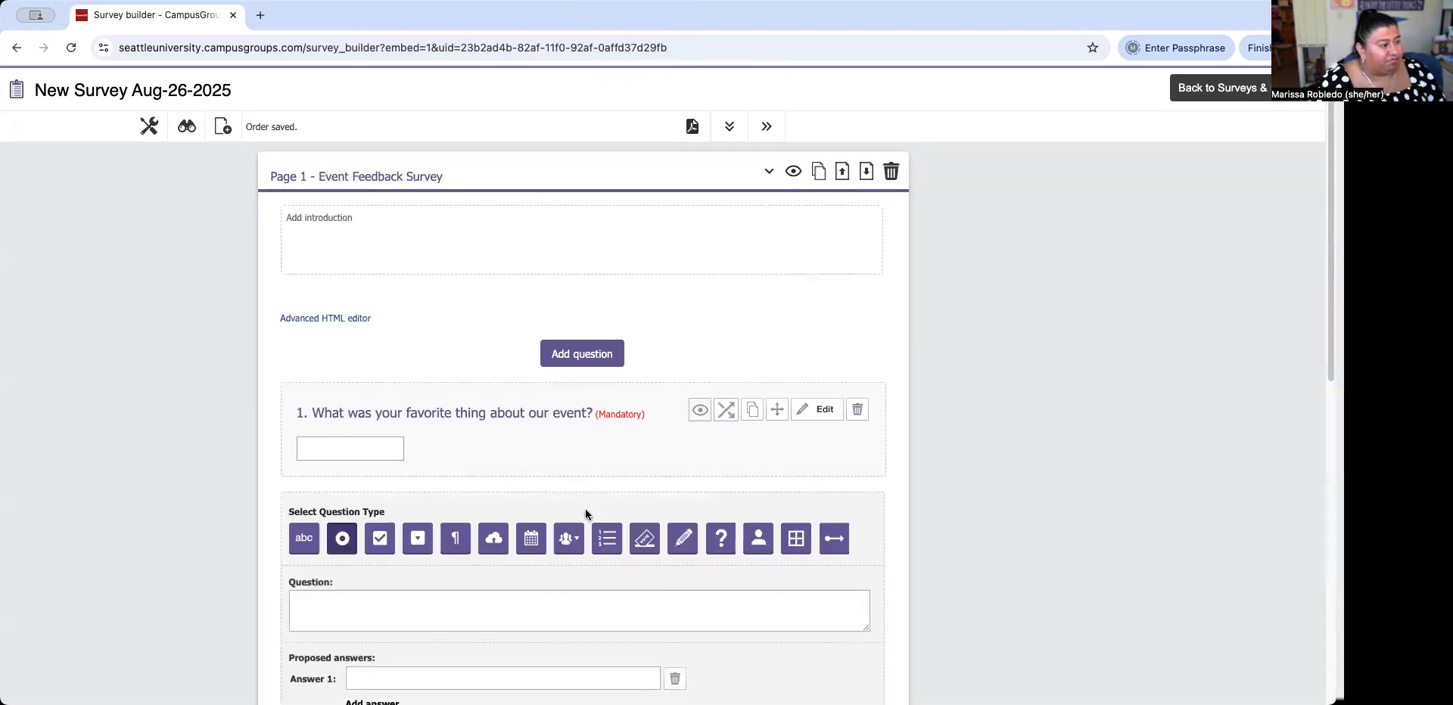
# Add free-text question 'What was your least favorite thing about our event?' with Text type, marked mandatory.
pyautogui.click(303, 431)
pyautogui.scroll(-3, 350, 292)
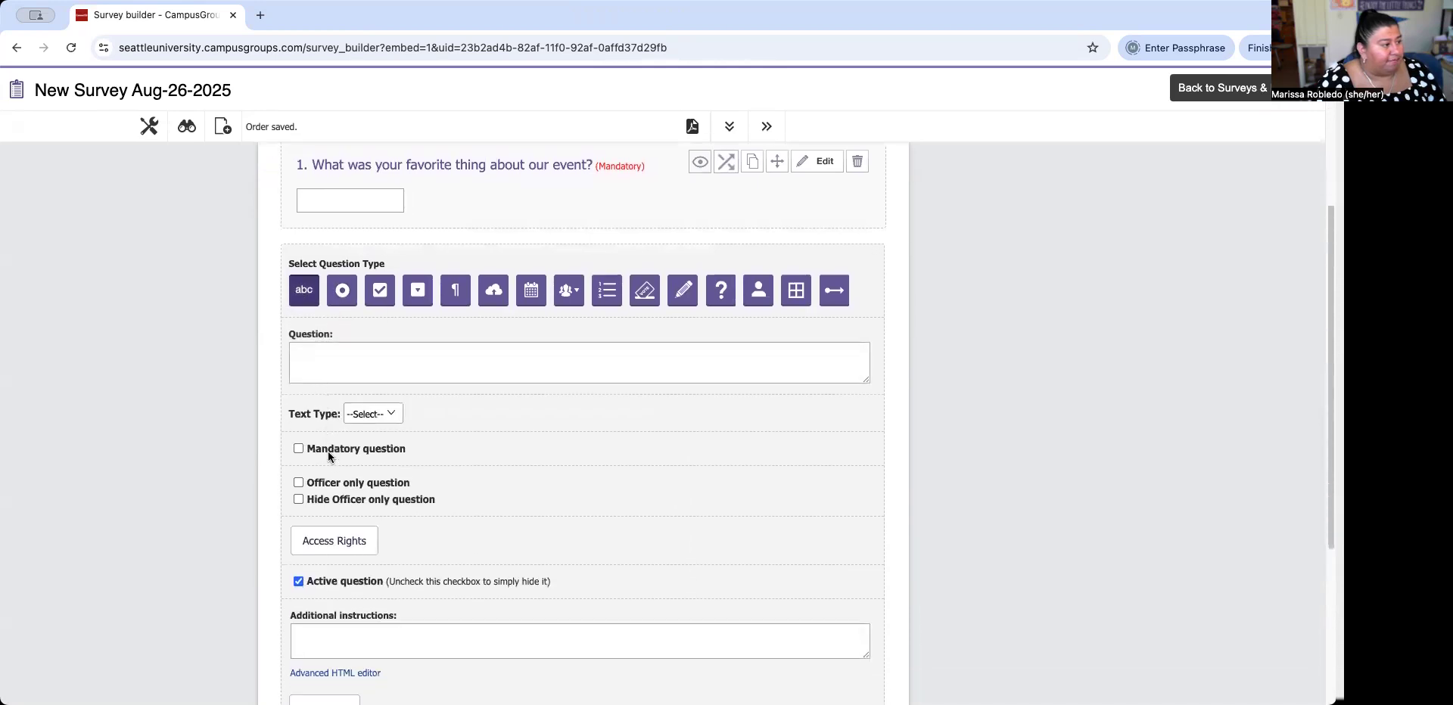
pyautogui.click(350, 292)
pyautogui.write('What w')
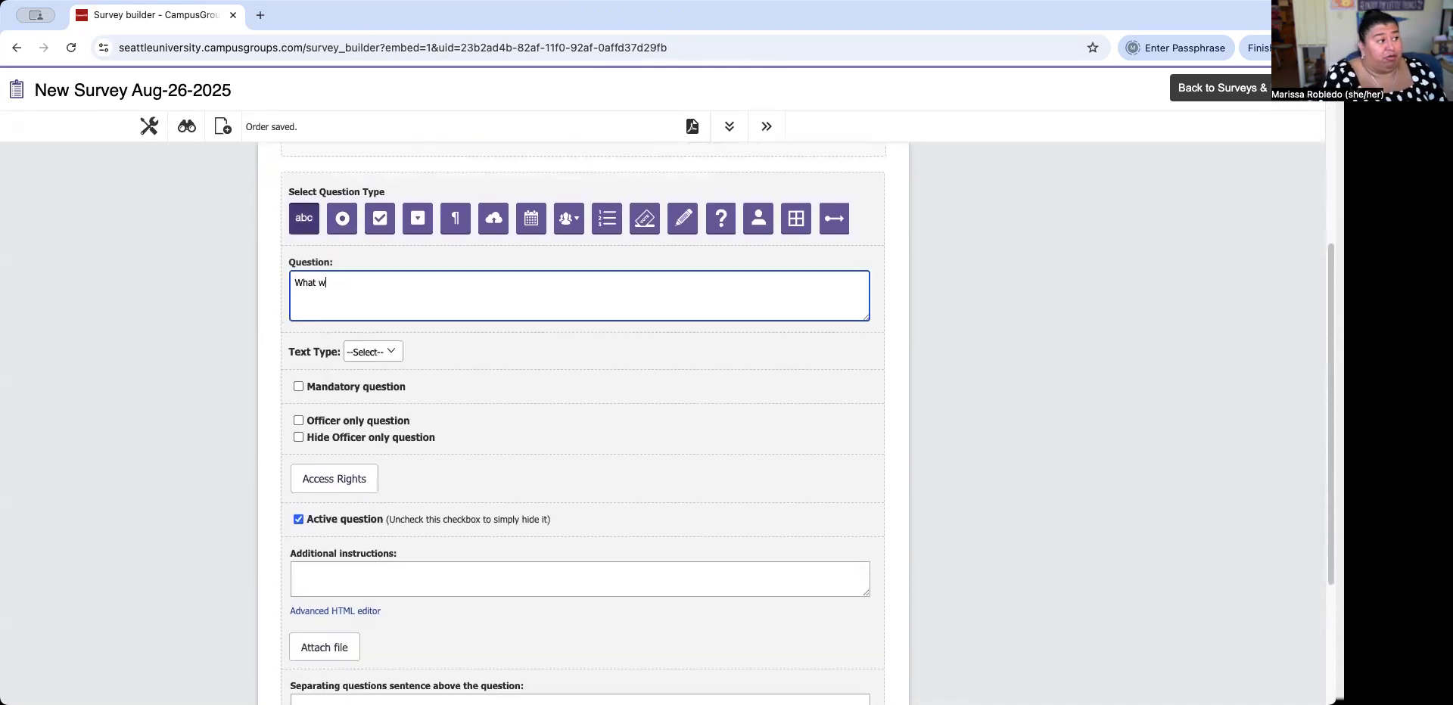
pyautogui.write('as your least fa')
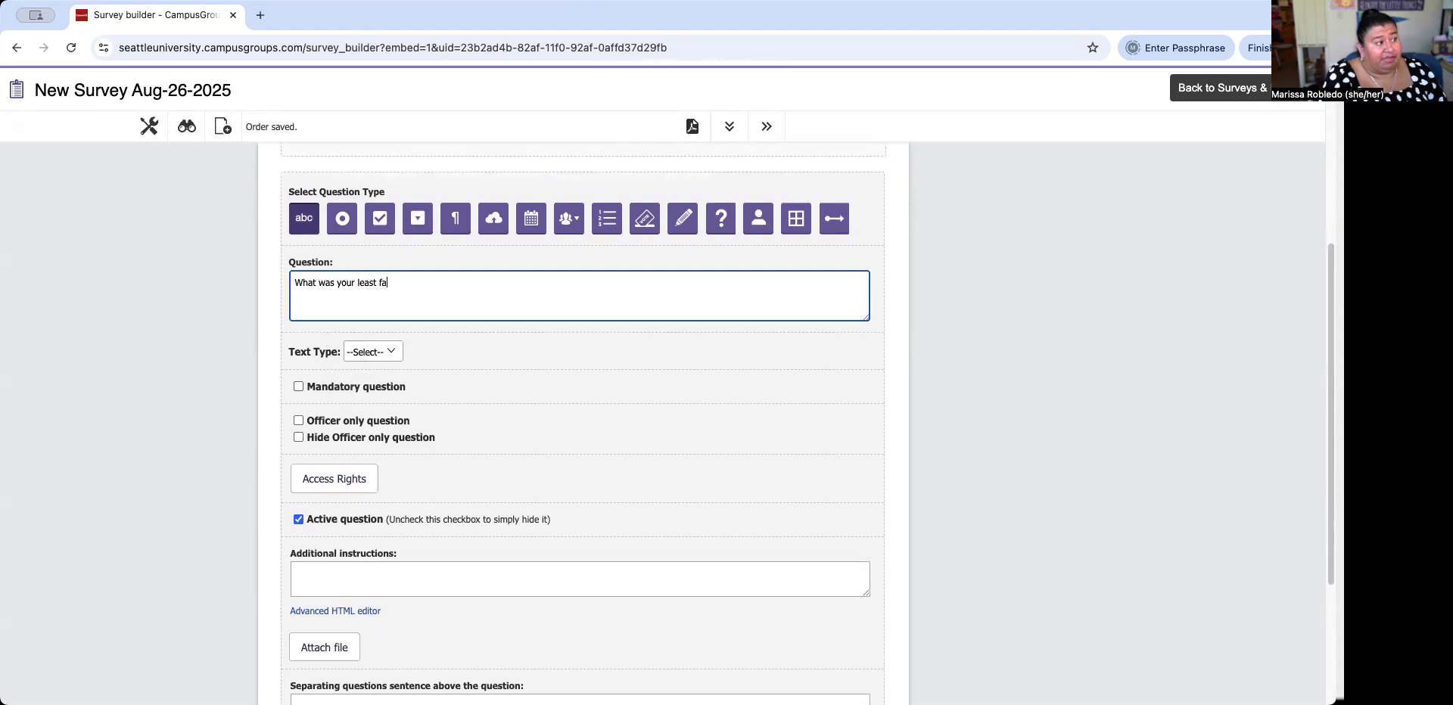
pyautogui.write('vorite thing about our ev')
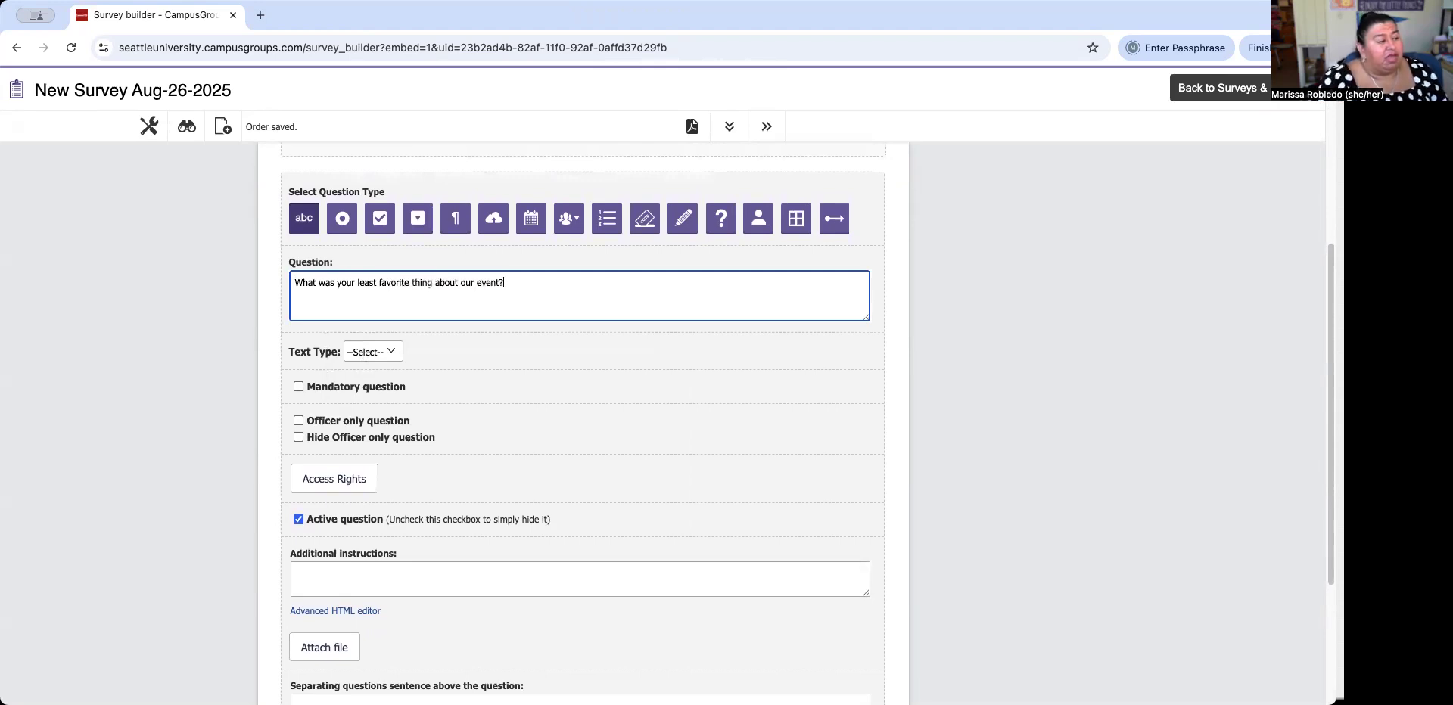
pyautogui.write('ent?')
pyautogui.scroll(5, 409, 318)
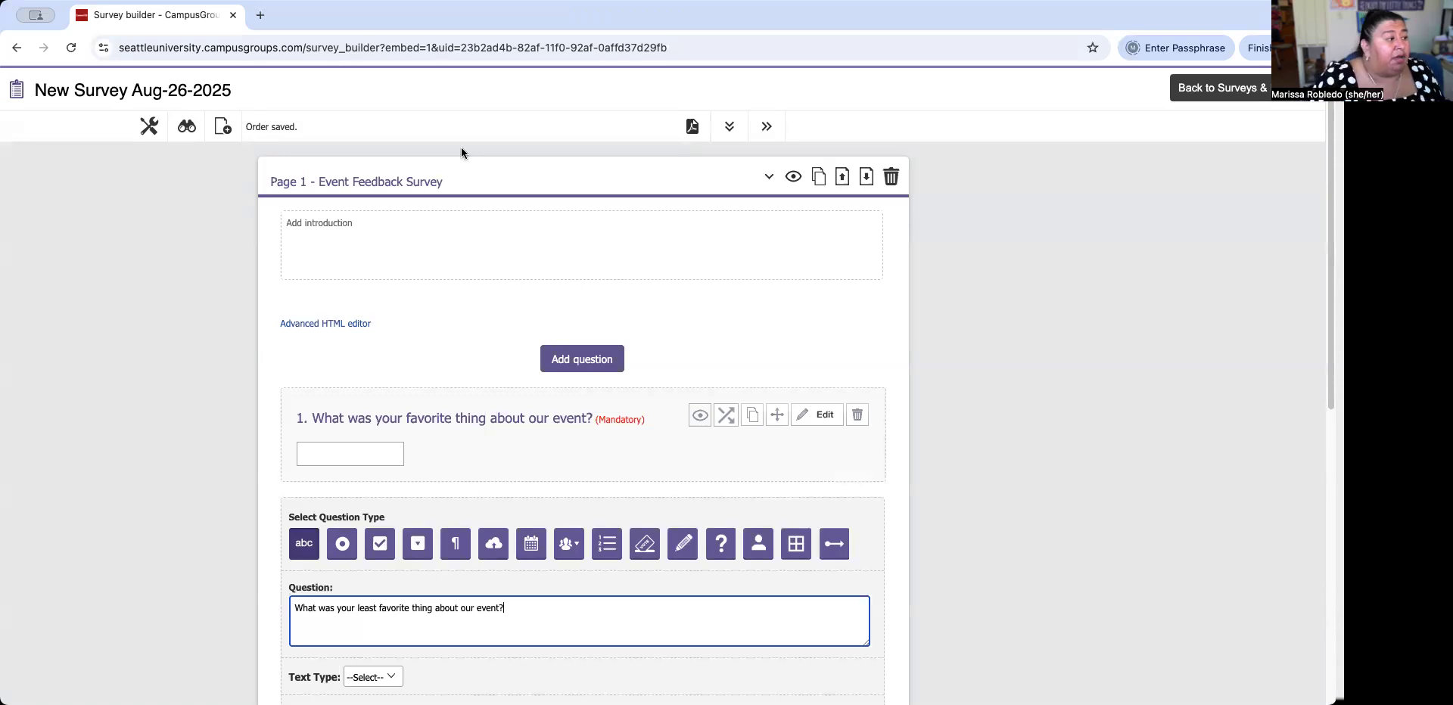
pyautogui.scroll(-4, 633, 420)
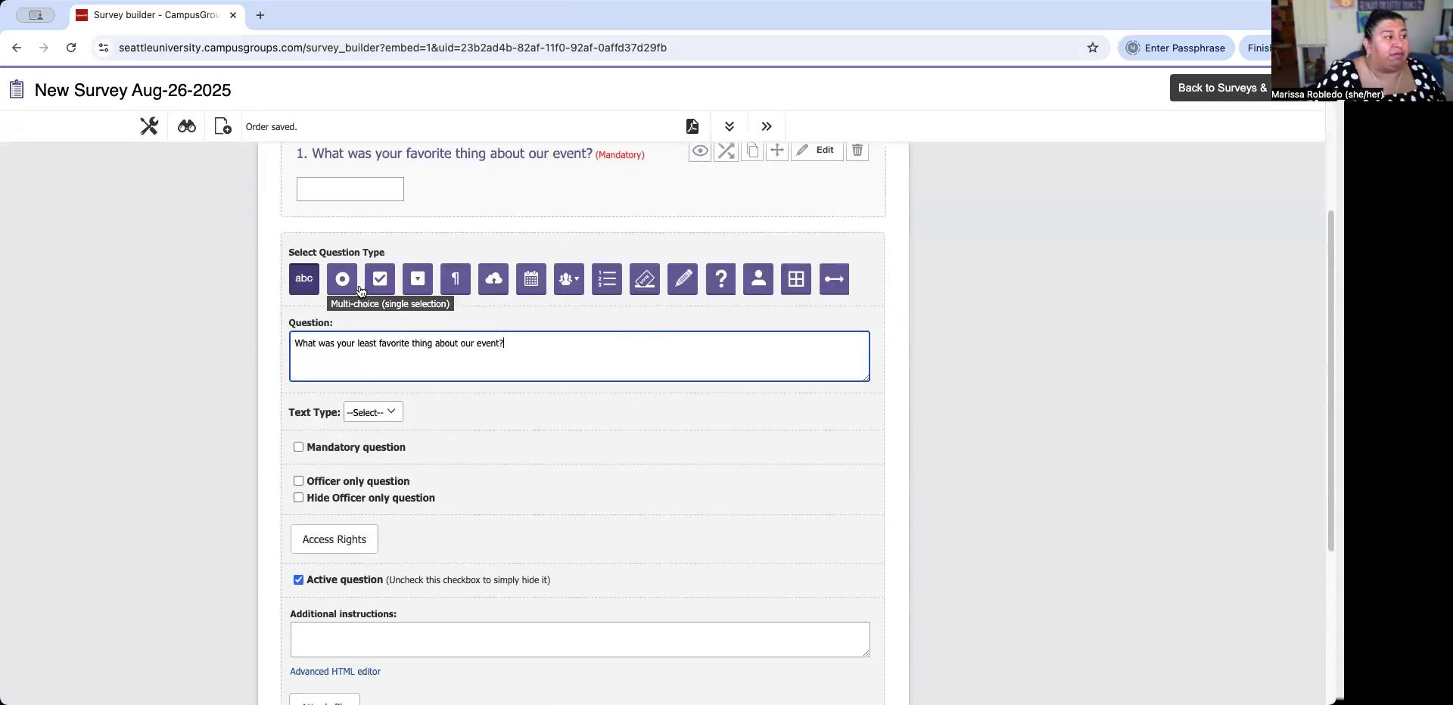
pyautogui.click(368, 415)
pyautogui.click(376, 425)
pyautogui.click(298, 448)
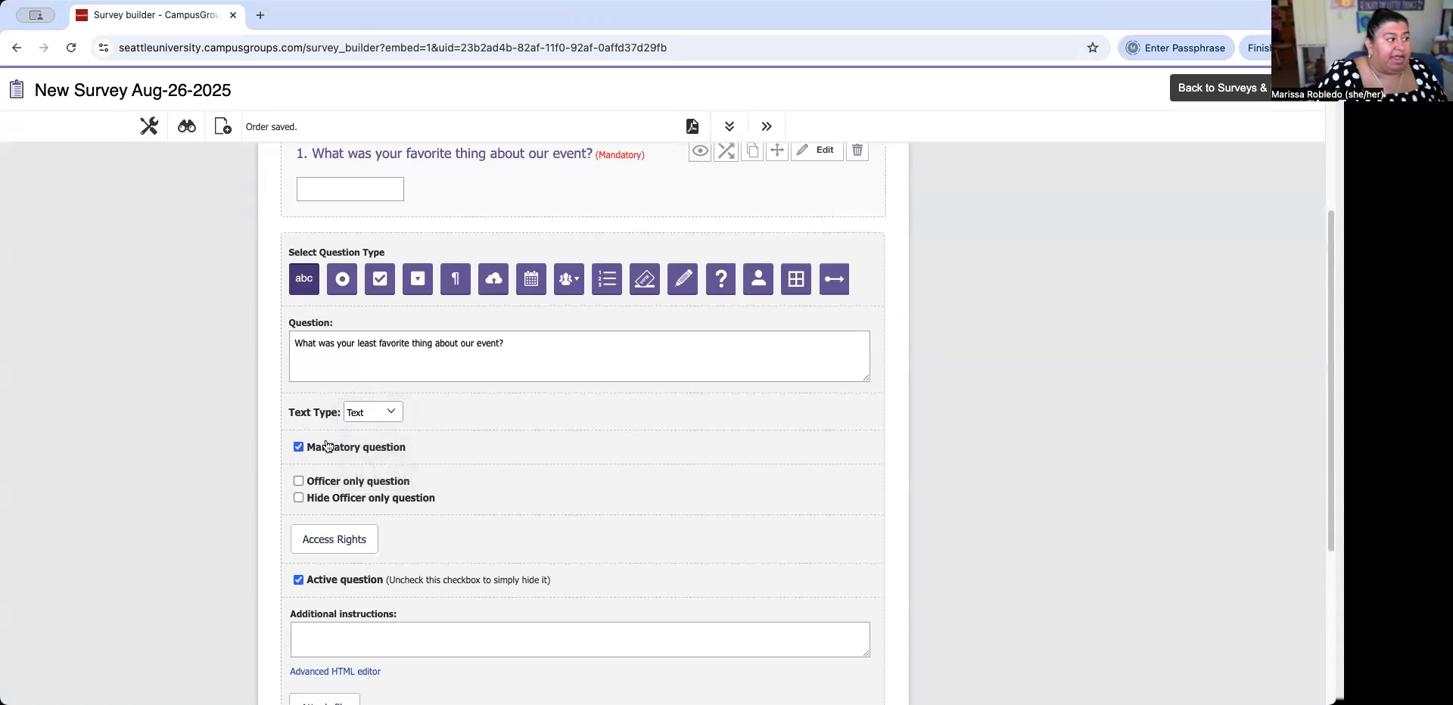
pyautogui.scroll(-4, 609, 394)
pyautogui.click(762, 568)
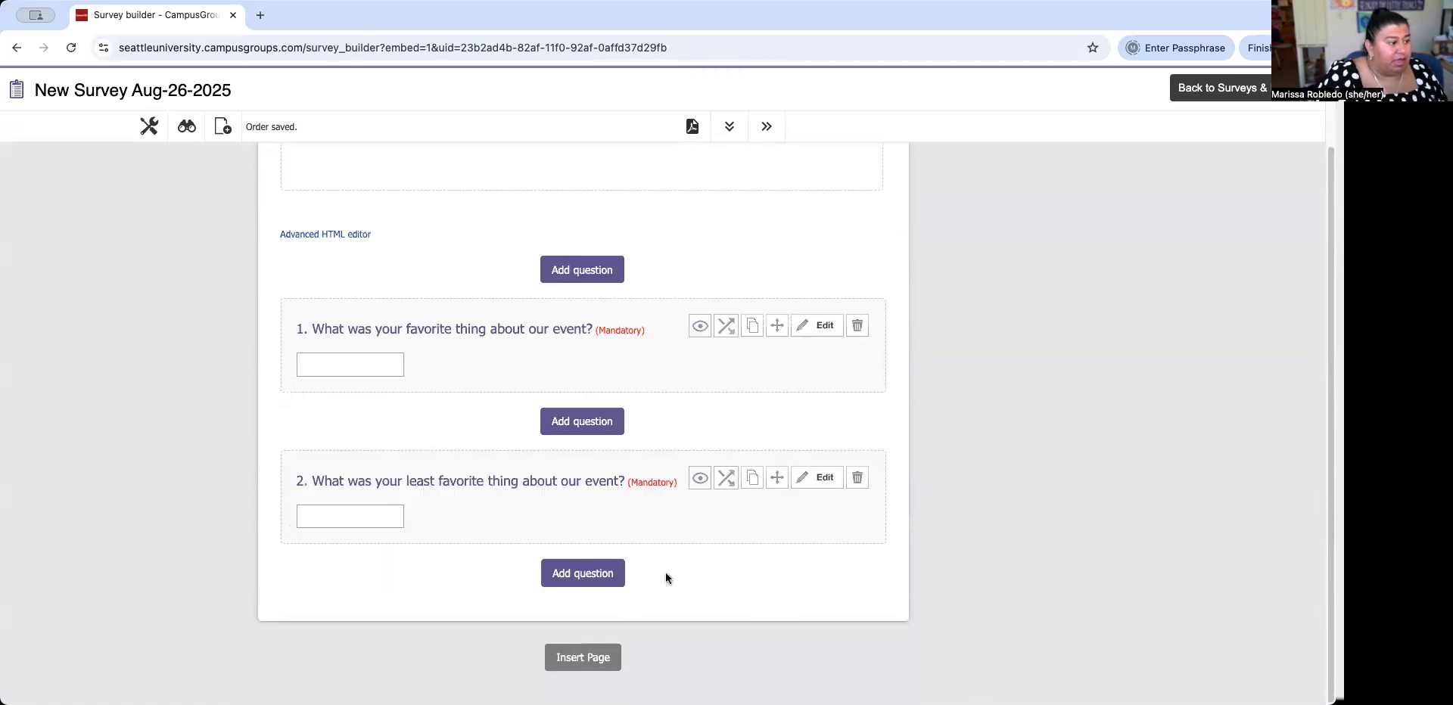
pyautogui.scroll(2, 665, 578)
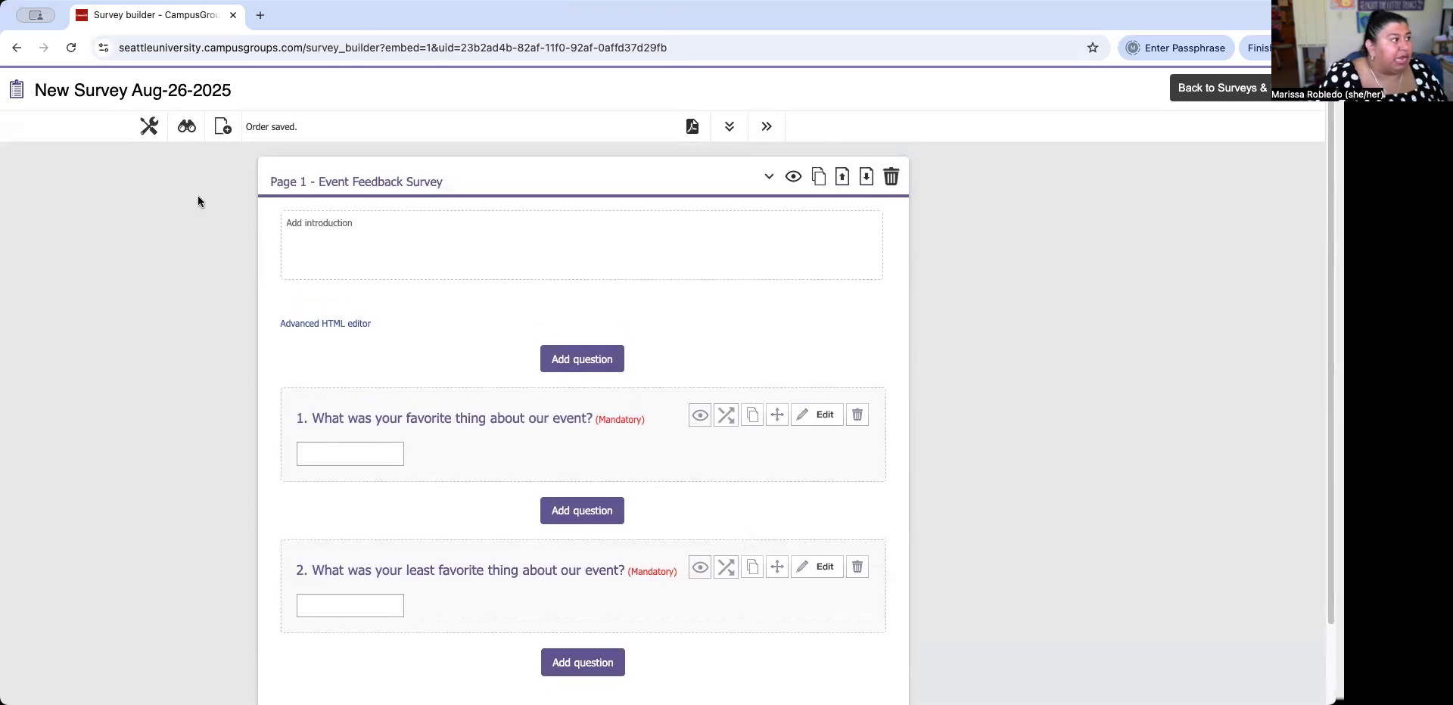
# Add the introduction 'Thank you so much for attending our event. We would love your feedback…' to the page.
pyautogui.click(299, 229)
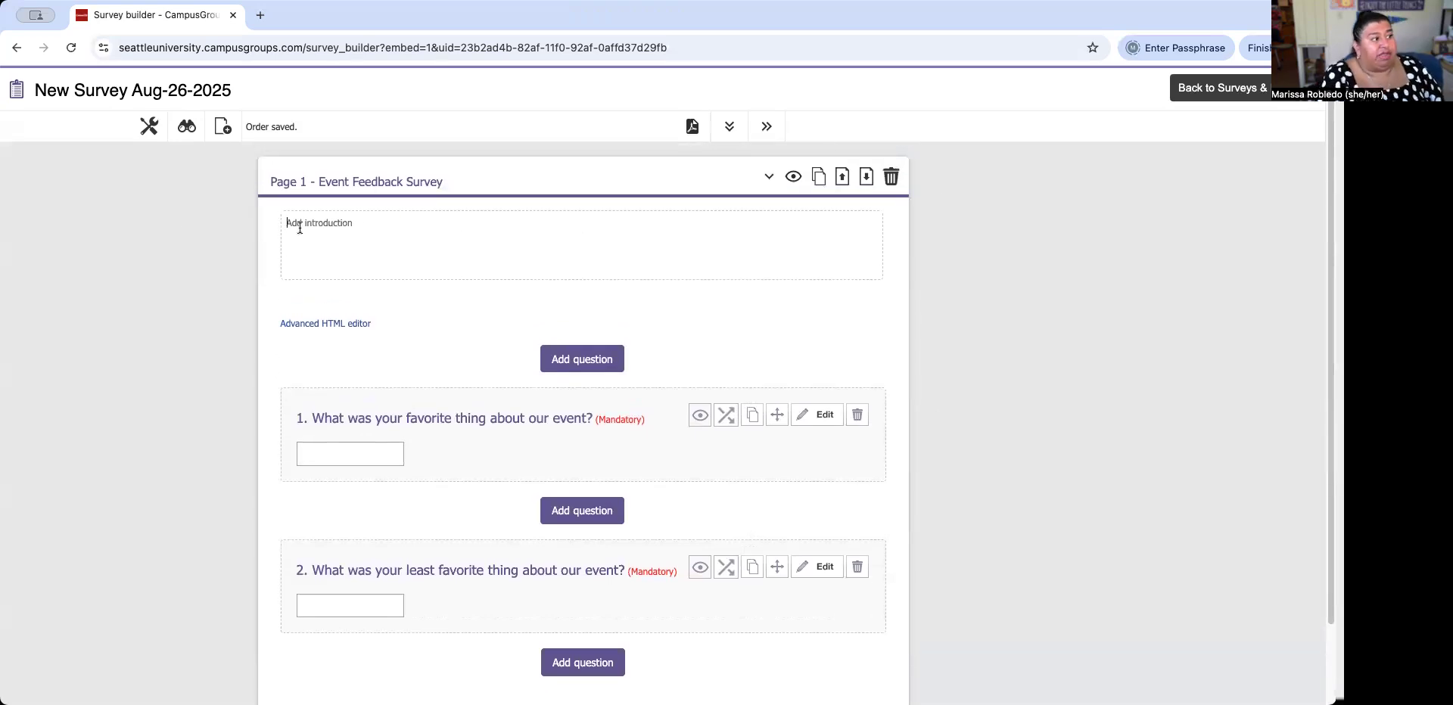
pyautogui.write('Thank you so much for attending ou')
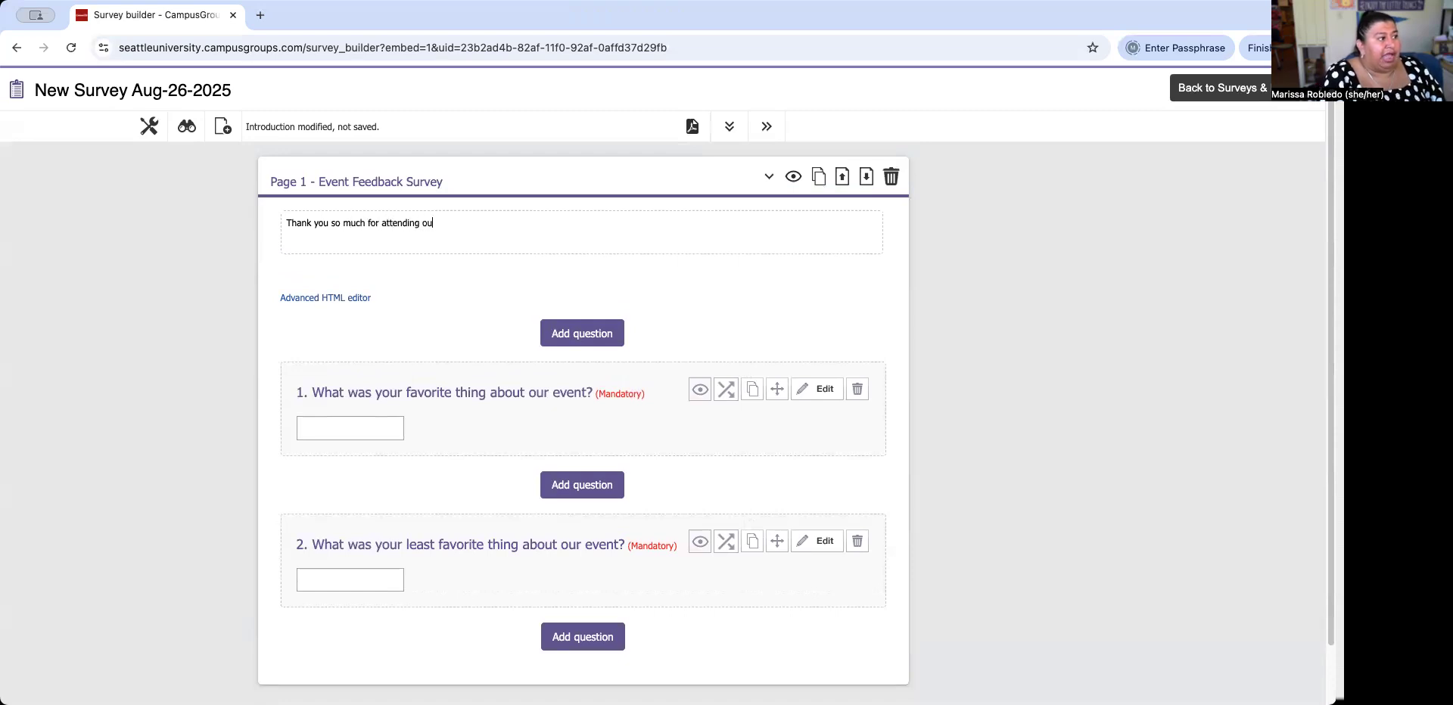
pyautogui.write('r event. We would love your feedbac')
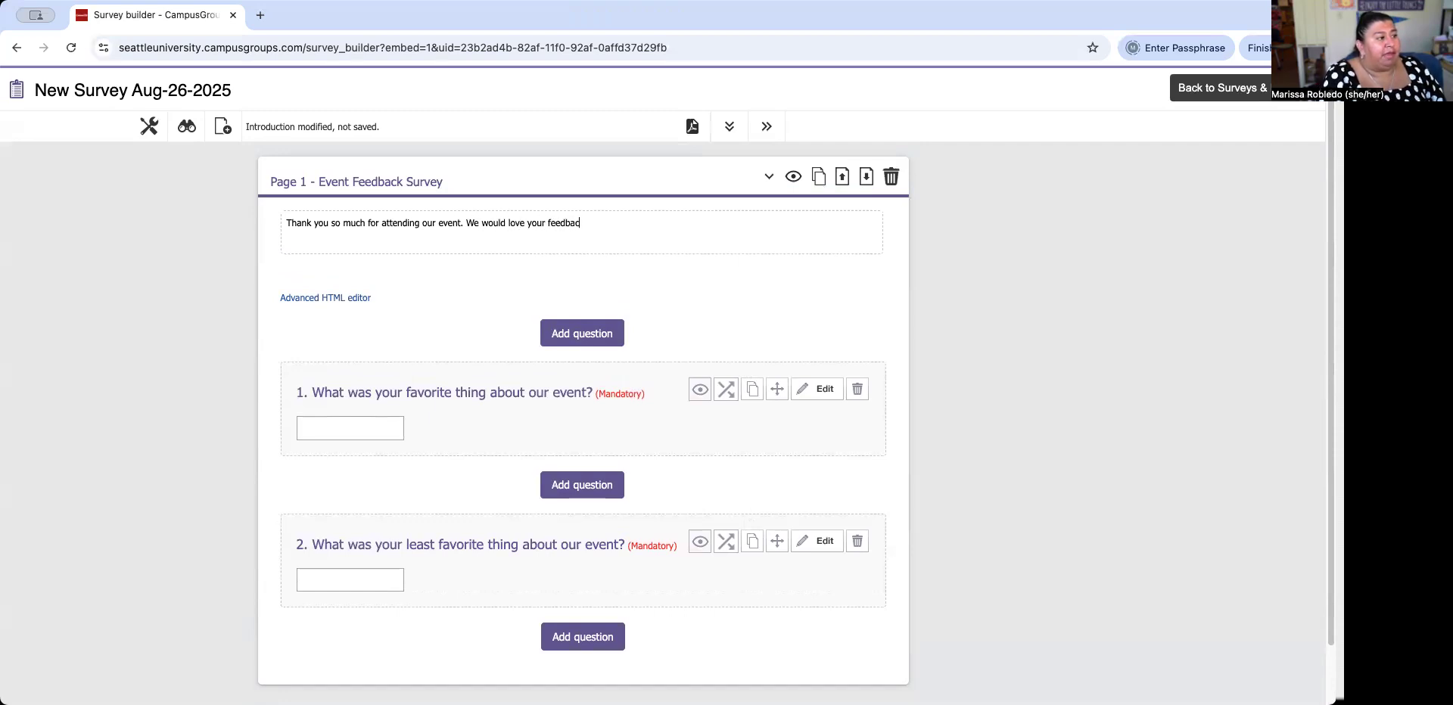
pyautogui.write('k and input so we can best serve you in the future.')
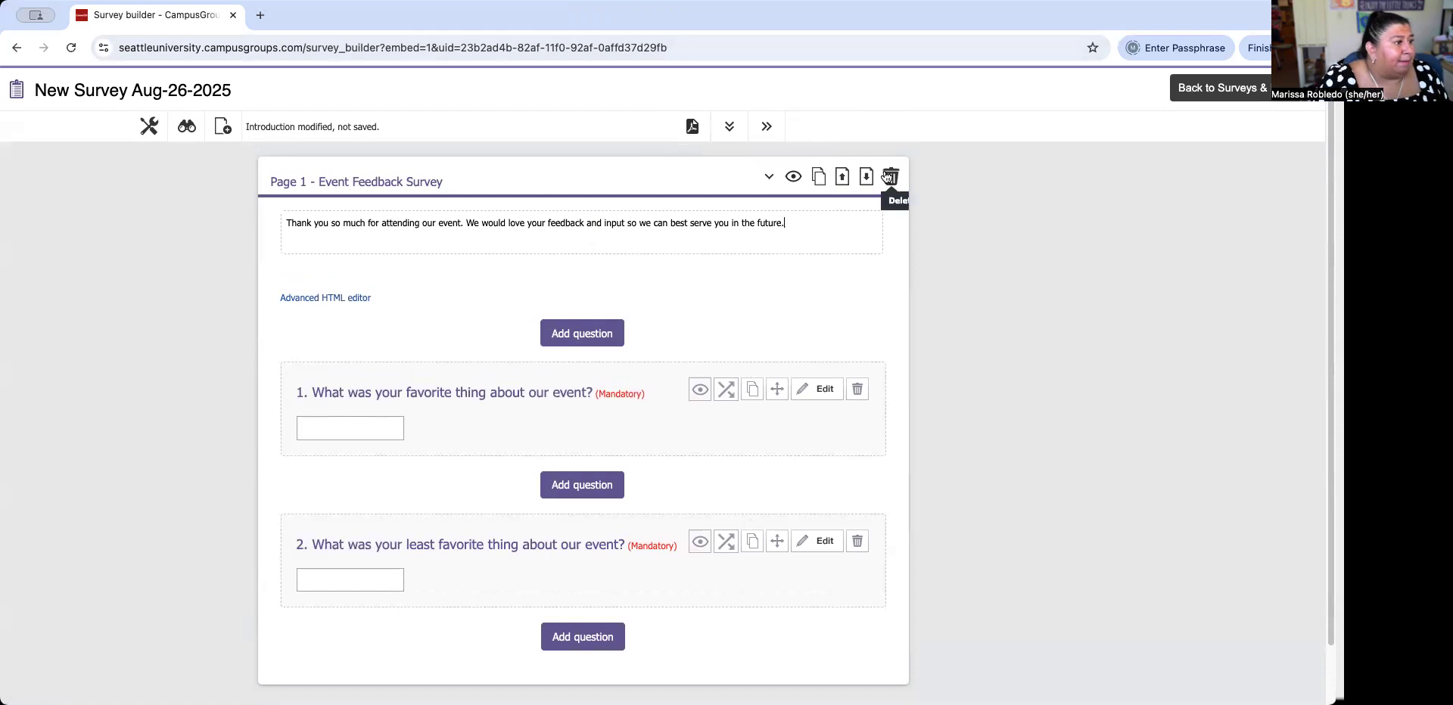
pyautogui.click(791, 179)
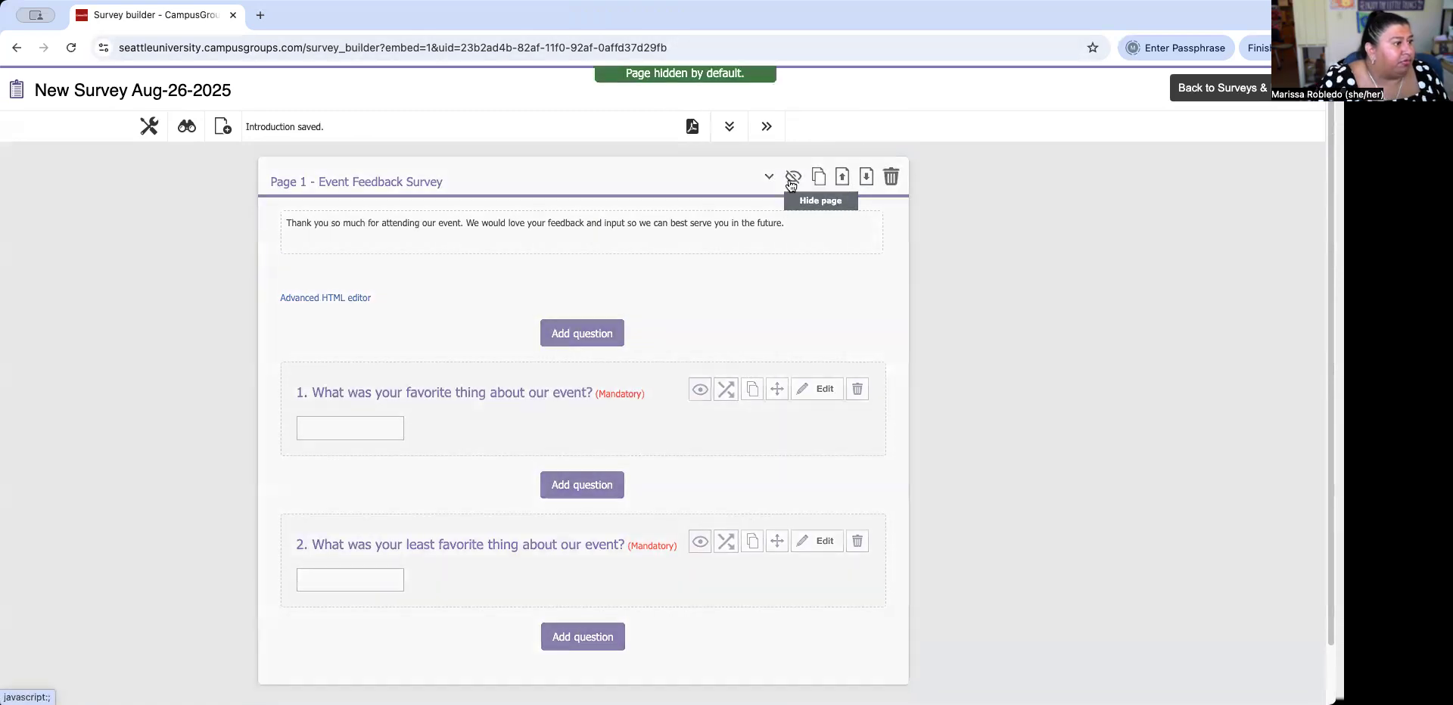
pyautogui.click(792, 179)
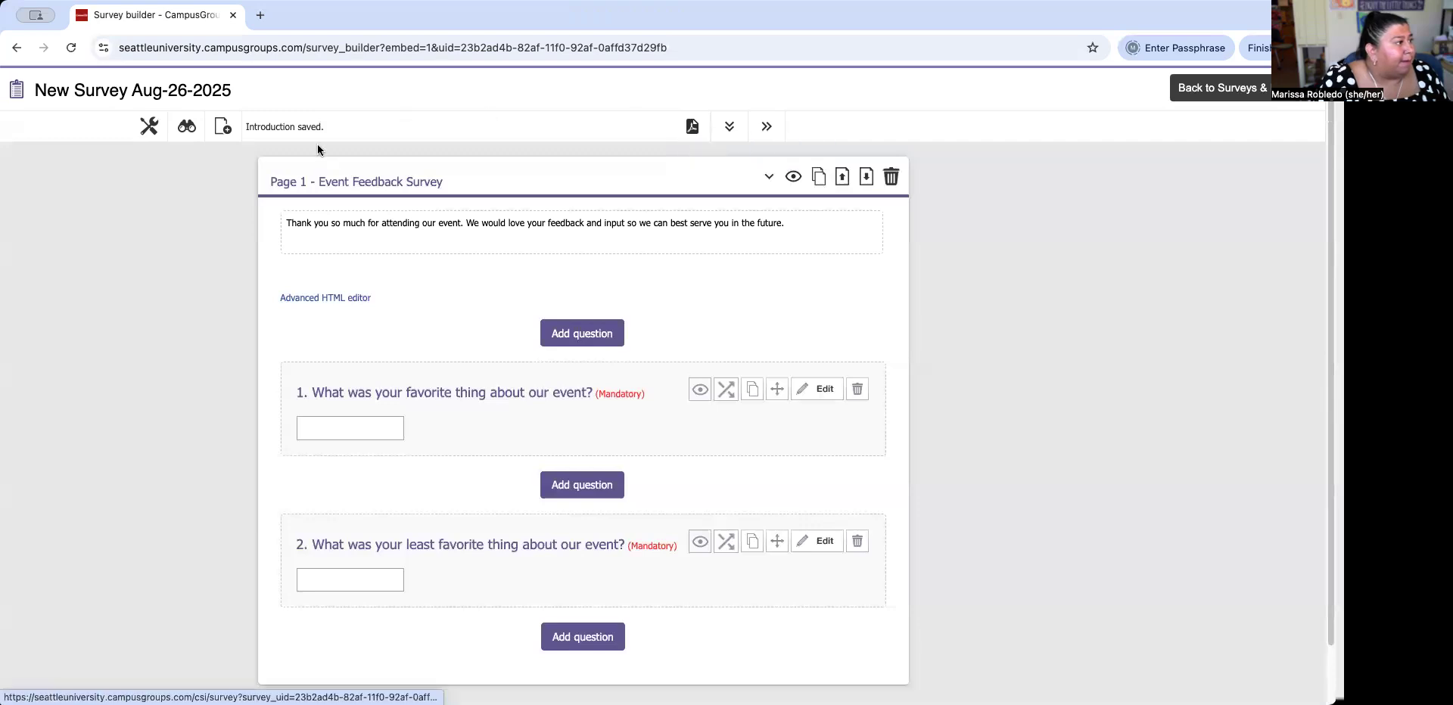
# Preview the survey as respondents see it, then clear the default survey title.
pyautogui.click(189, 130)
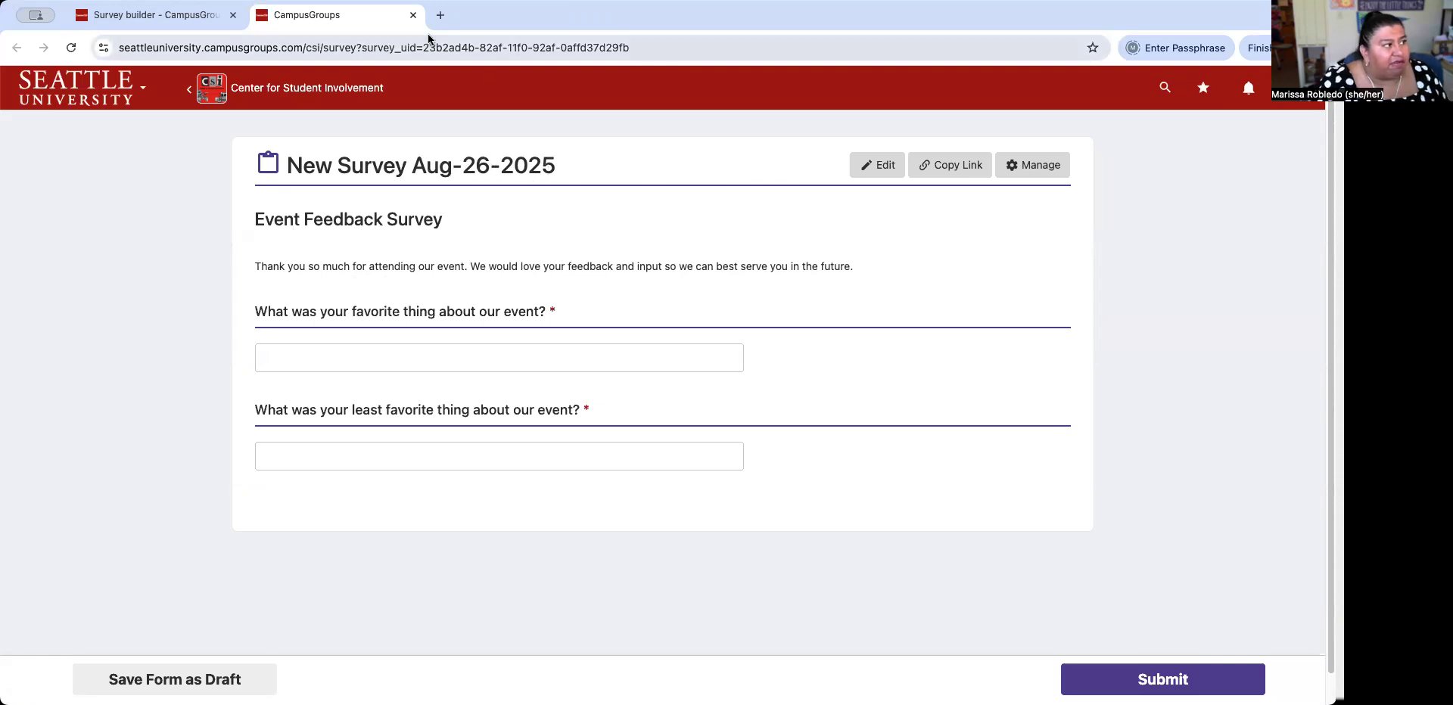
pyautogui.click(413, 15)
pyautogui.click(117, 101)
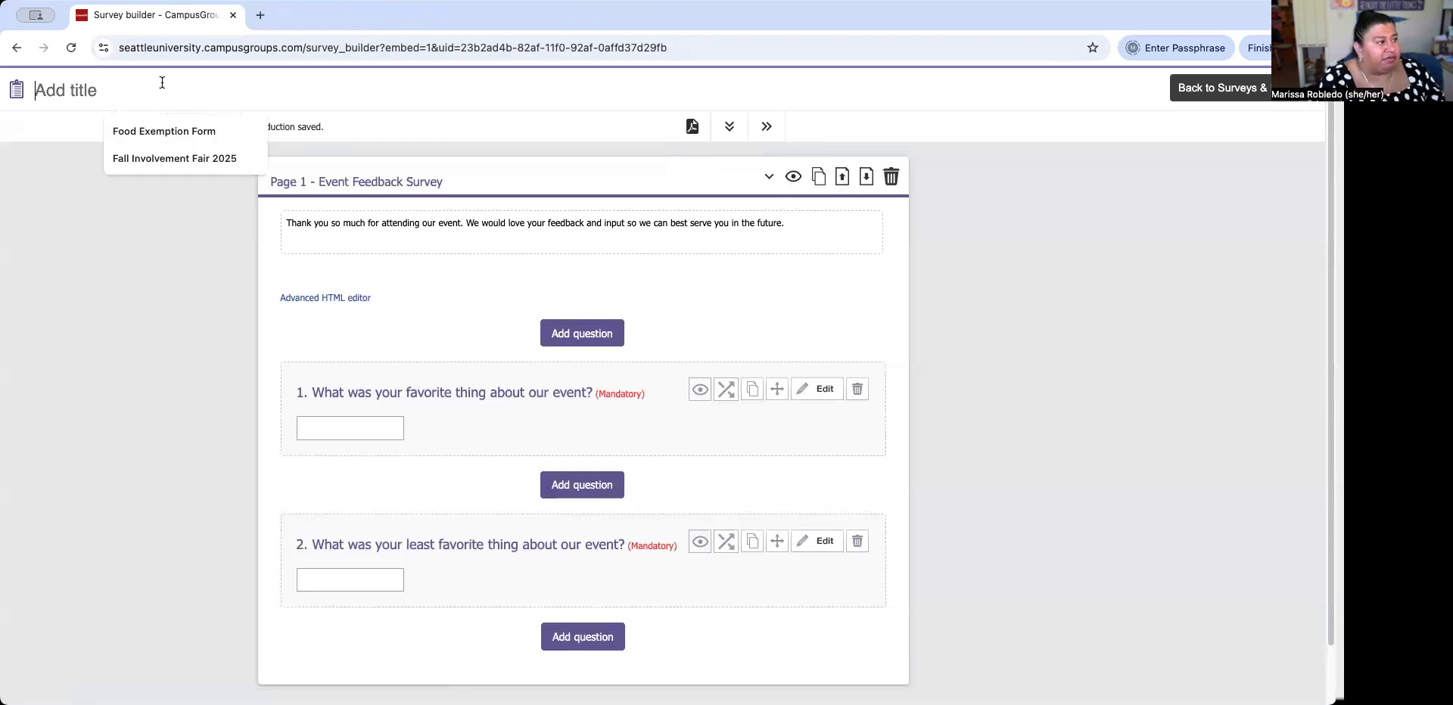
# Title the survey 'Event Feedback Survey' and check the name in the respondent preview.
pyautogui.write('Event ')
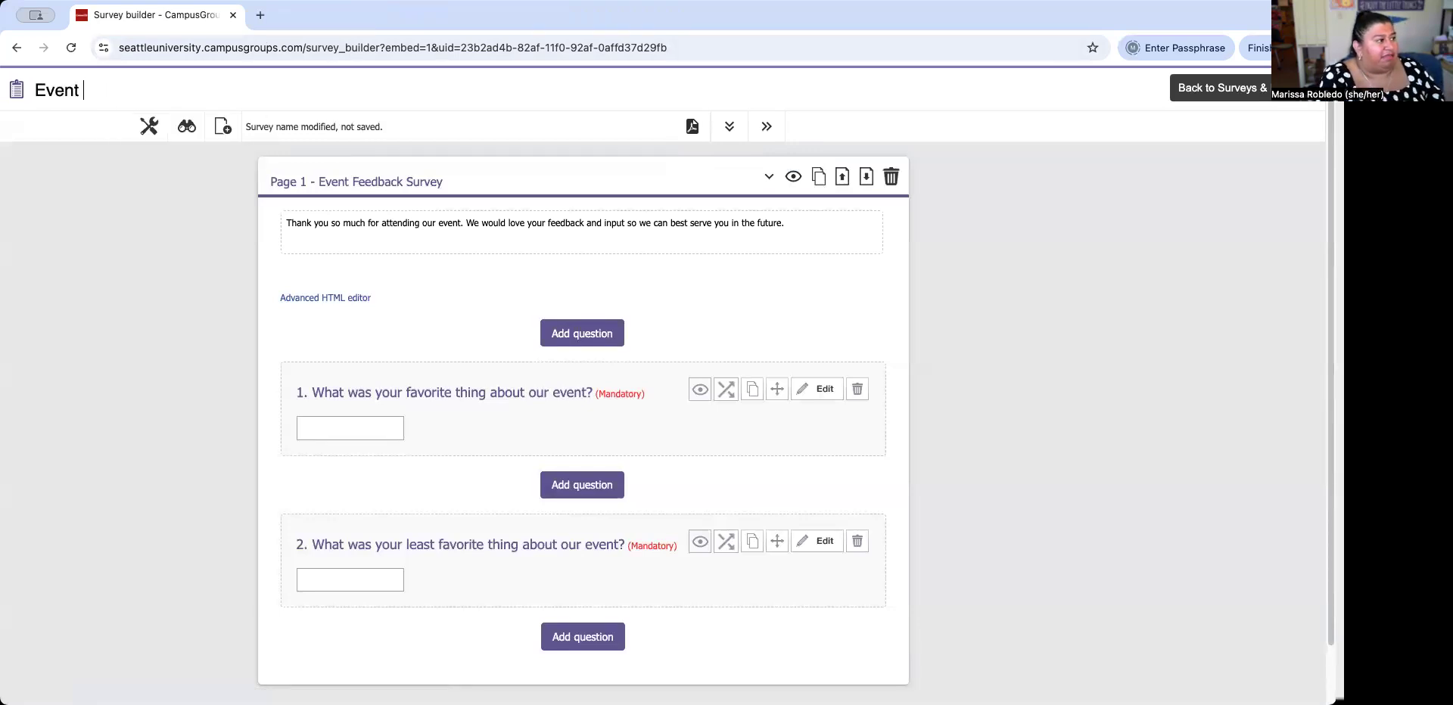
pyautogui.write('Feedback Sur')
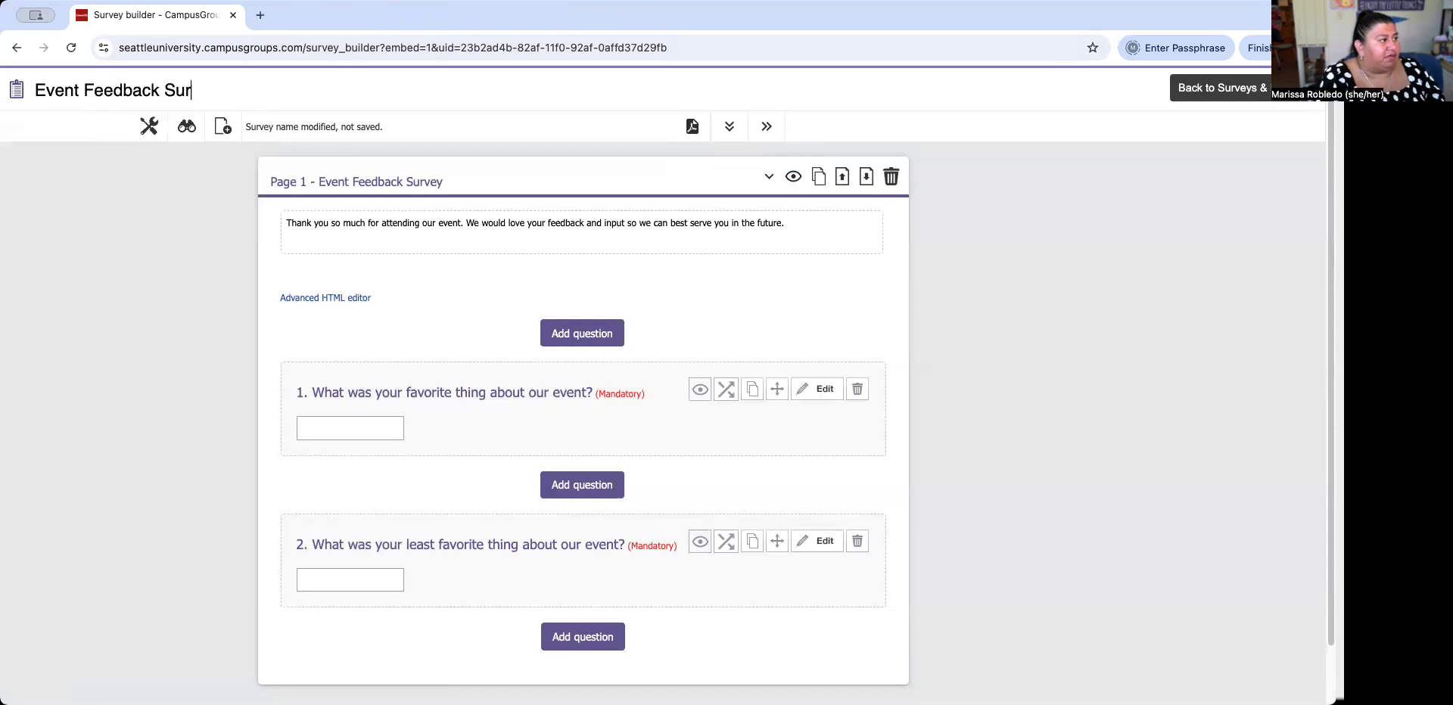
pyautogui.write('vey')
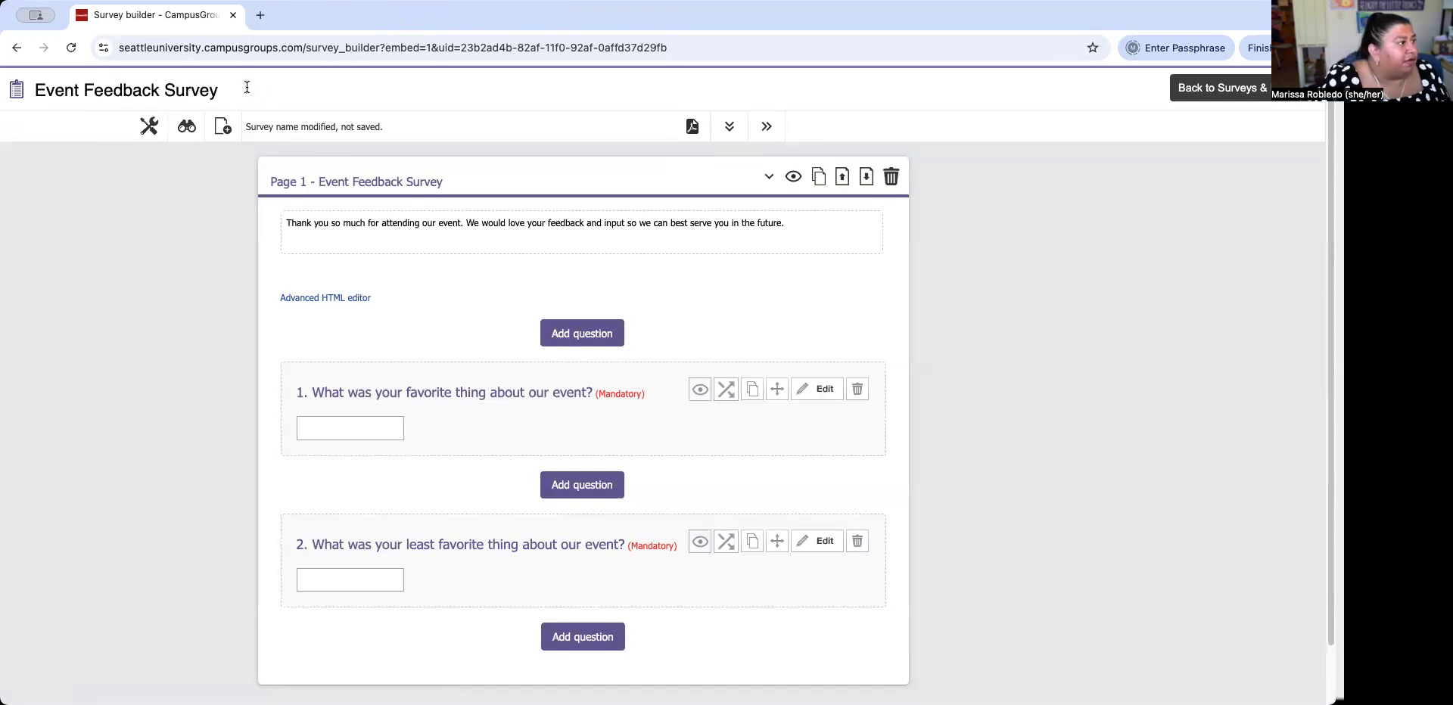
pyautogui.click(188, 129)
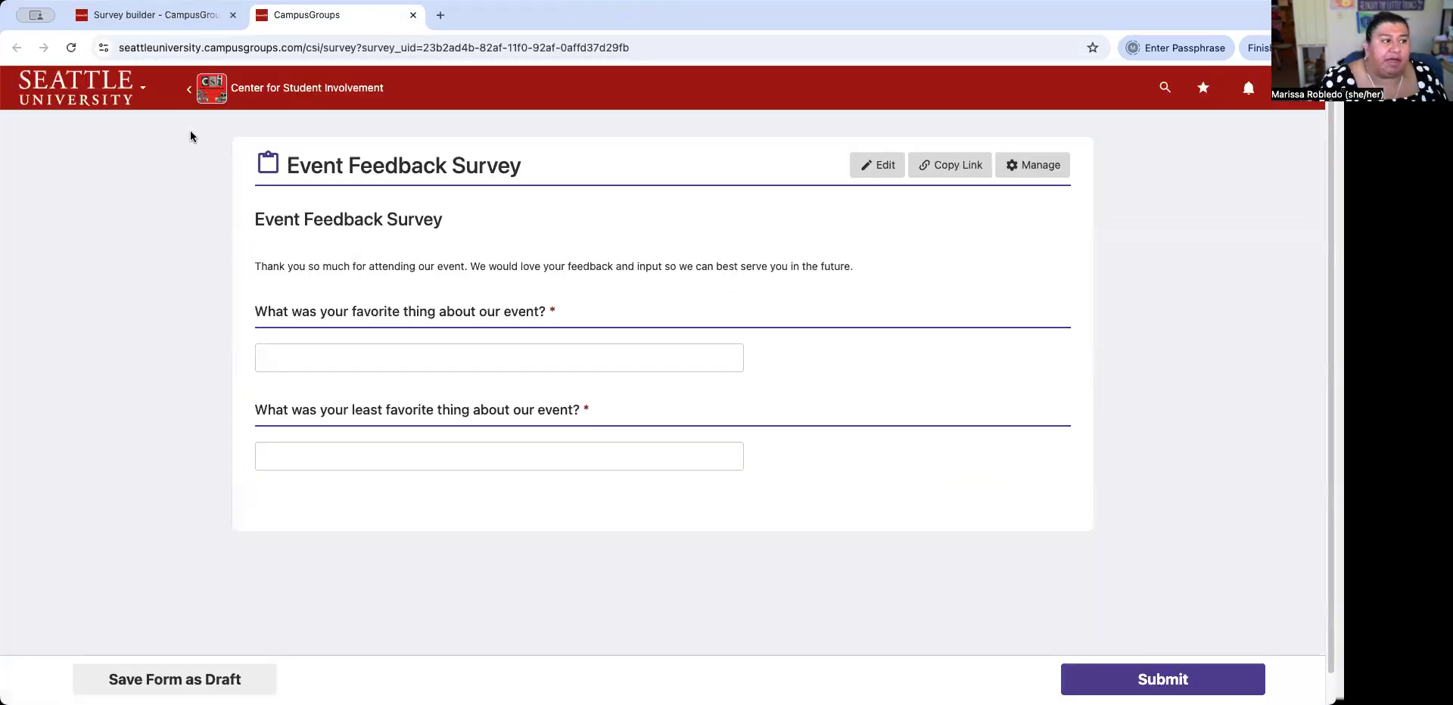
pyautogui.click(947, 166)
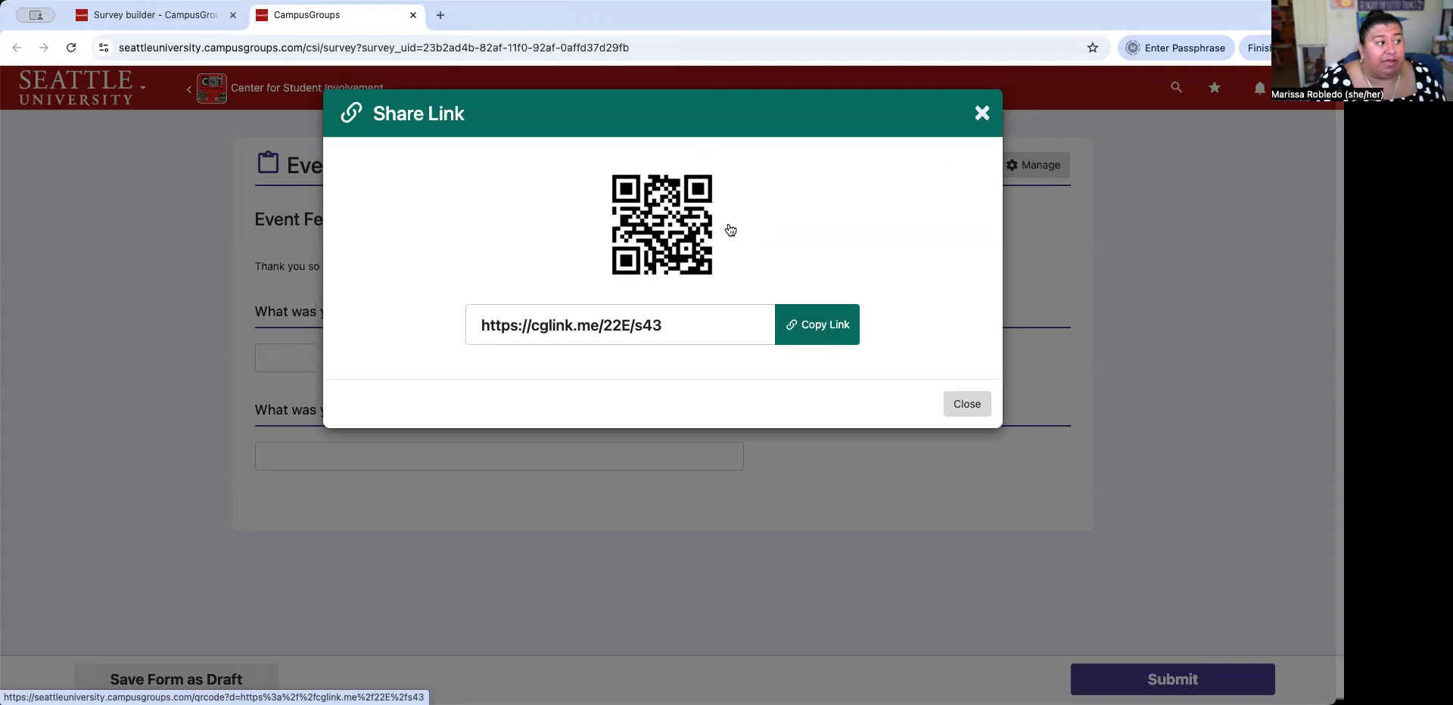
pyautogui.click(817, 329)
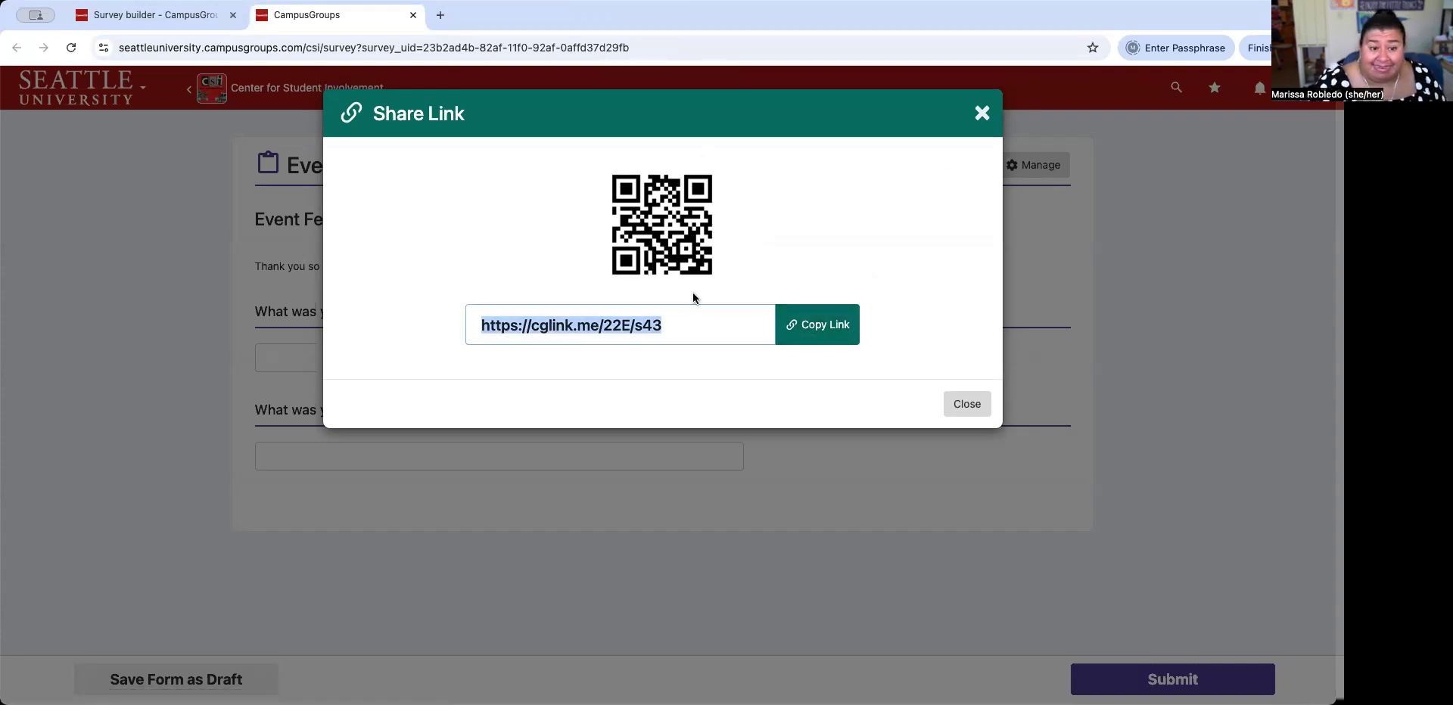
pyautogui.click(974, 398)
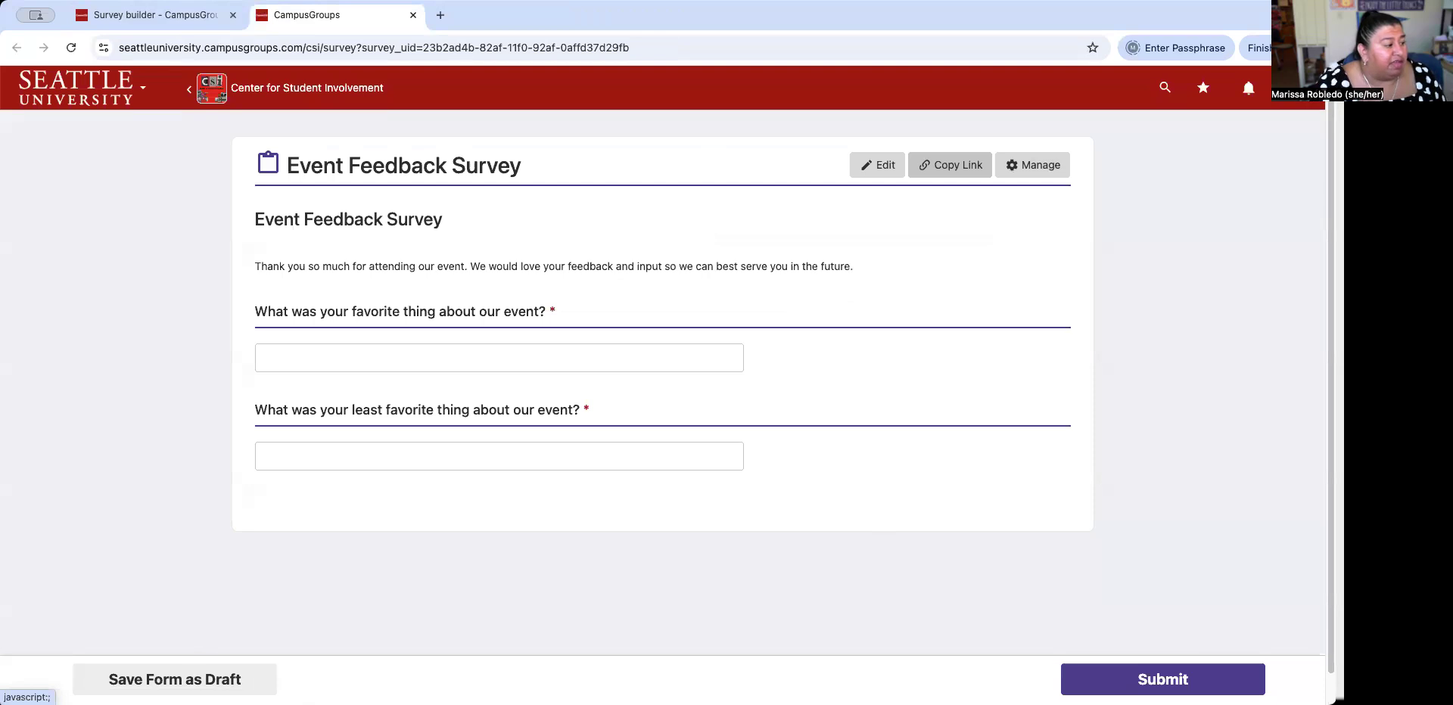
pyautogui.click(175, 679)
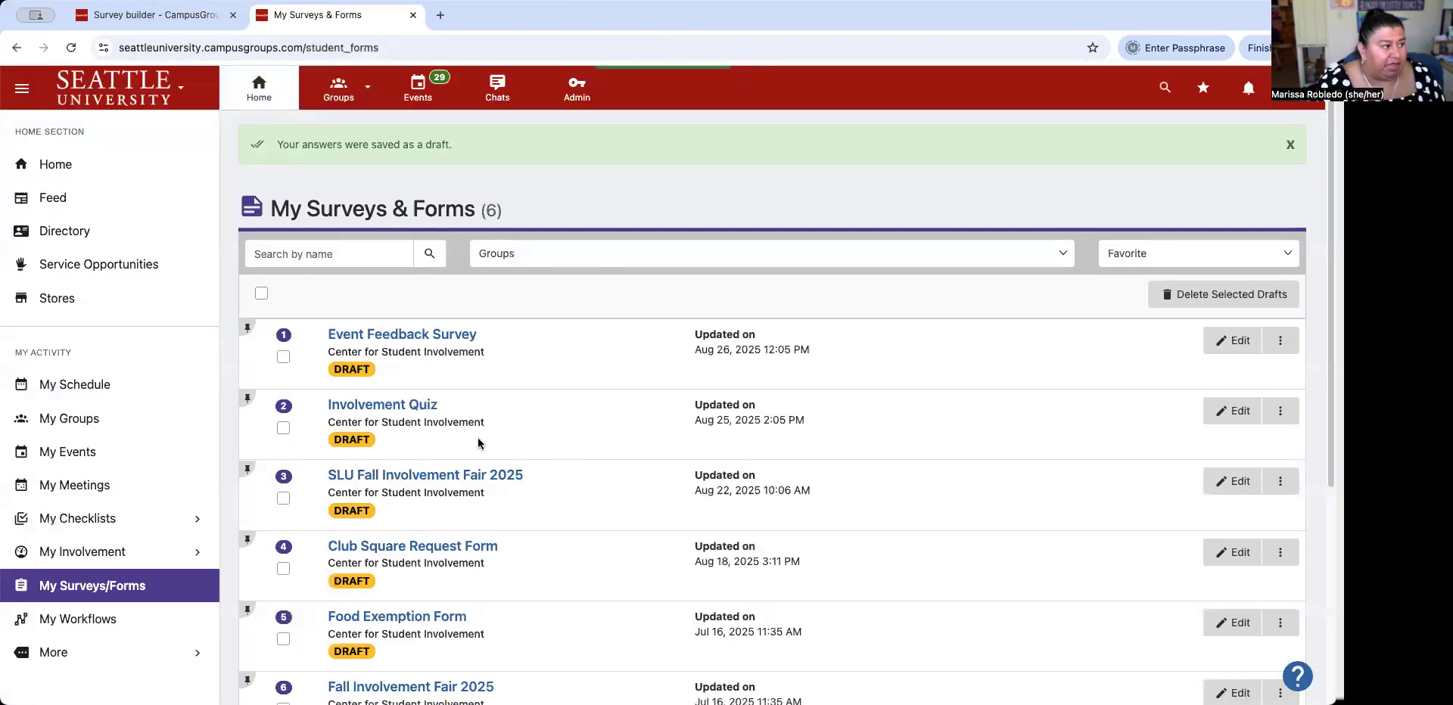
# Dismiss the 'Your answers were saved as a draft' banner on My Surveys & Forms.
pyautogui.scroll(-4, 478, 443)
pyautogui.scroll(4, 474, 443)
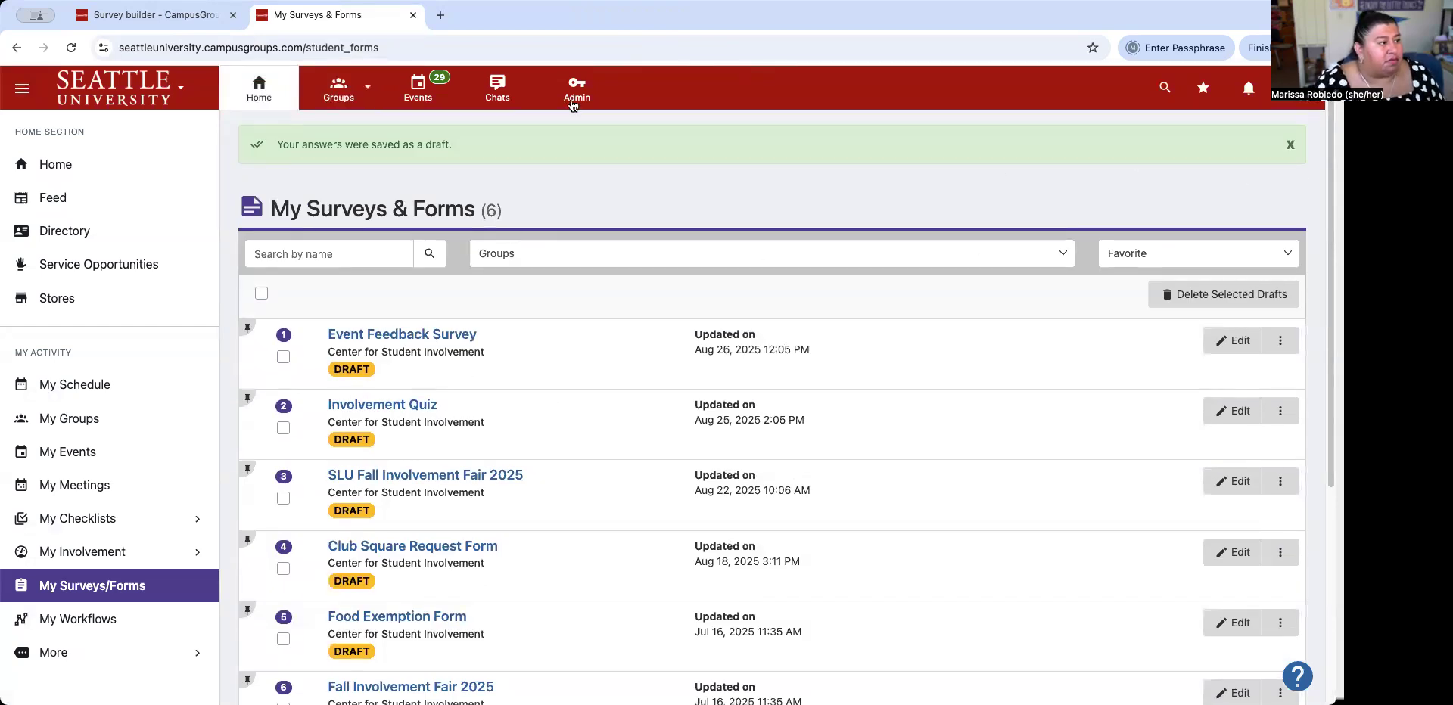
pyautogui.click(1291, 145)
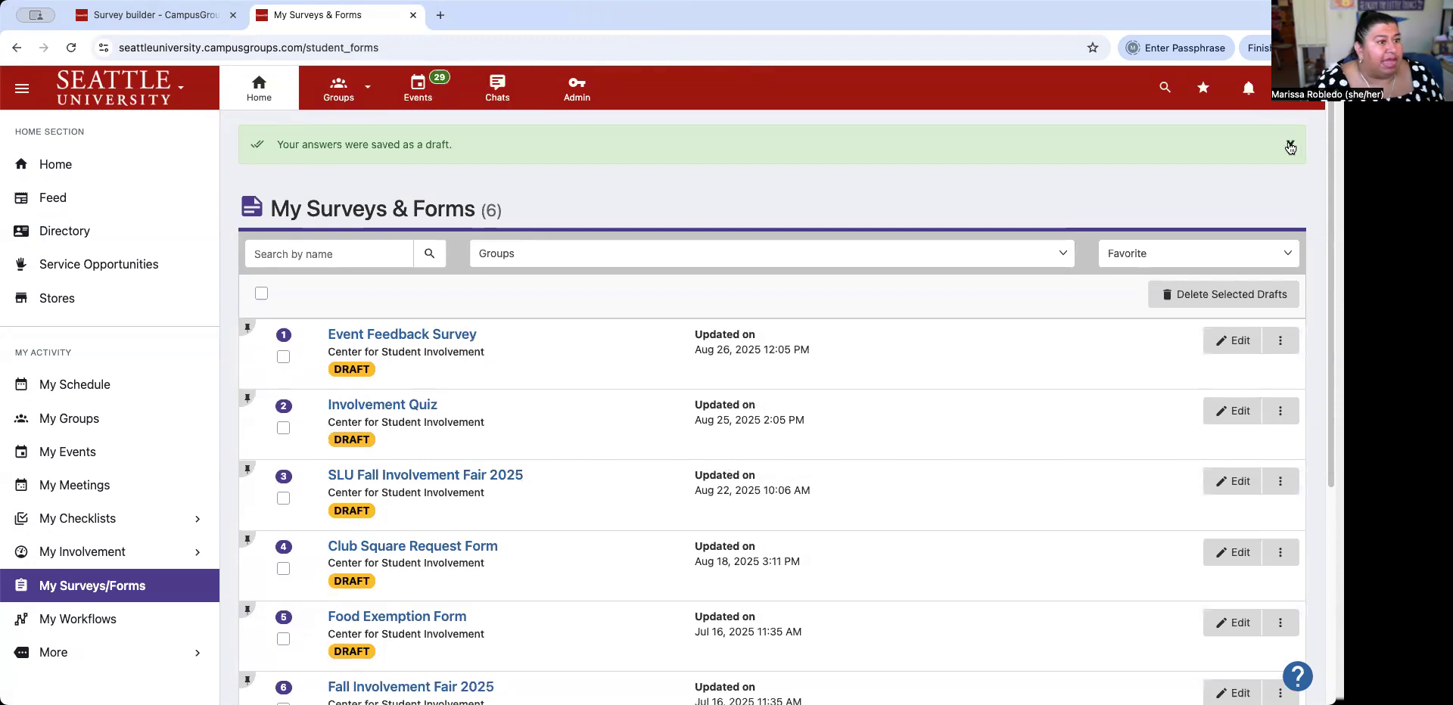